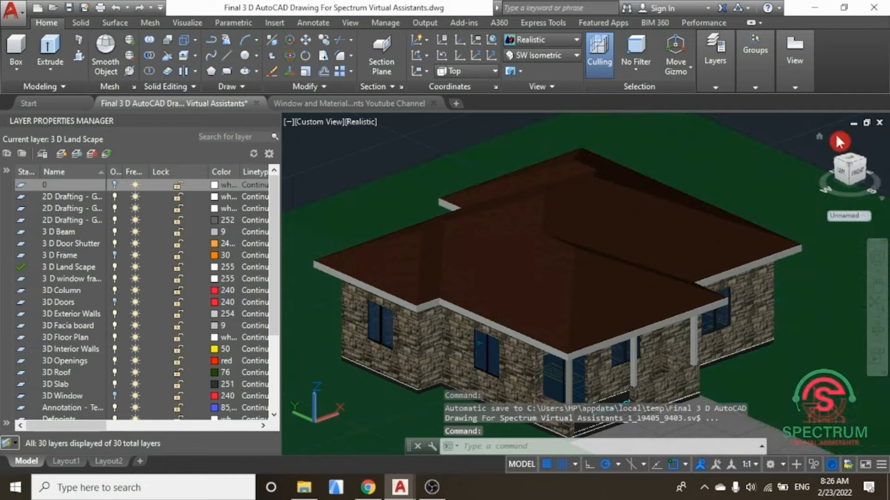
- Switch to the Window and Materials drawing and display the house in the 2D Wireframe visual style
mouse_move(851, 163)
left_mouse_down()
mouse_move(835, 160)
mouse_move(845, 160)
mouse_move(839, 154)
left_mouse_up()
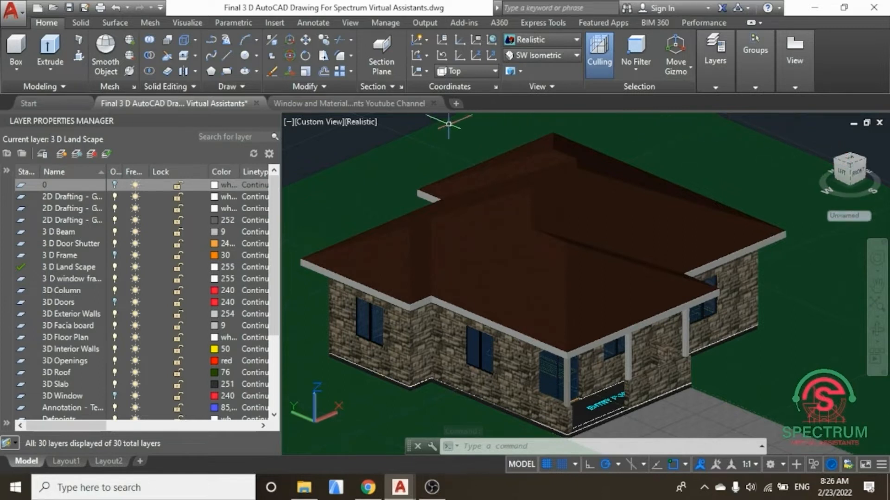
left_click(402, 104)
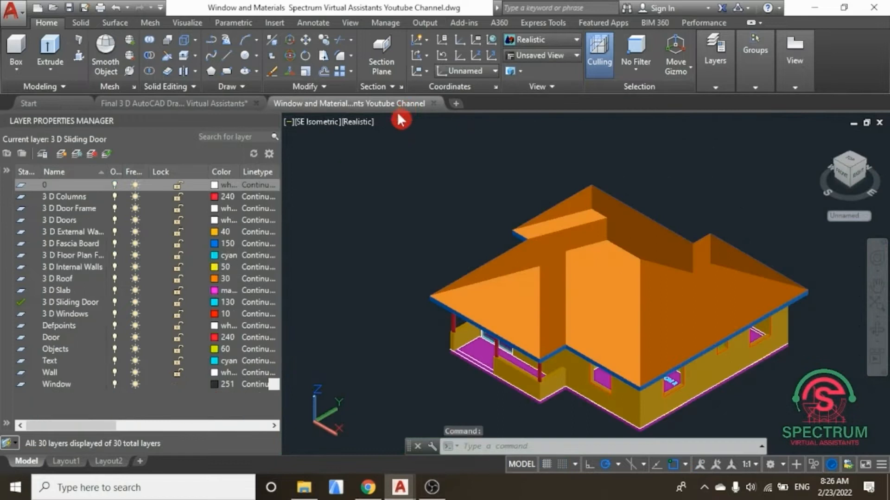
scroll(784, 370, "up", 2)
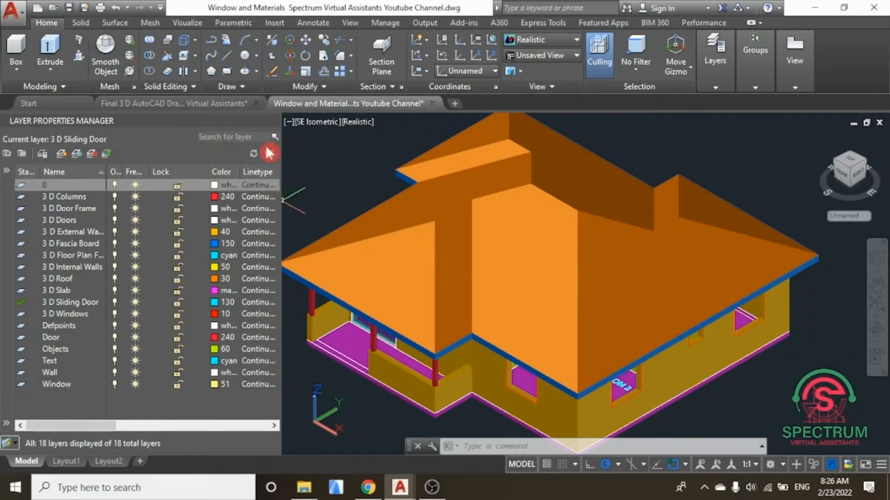
left_click(271, 120)
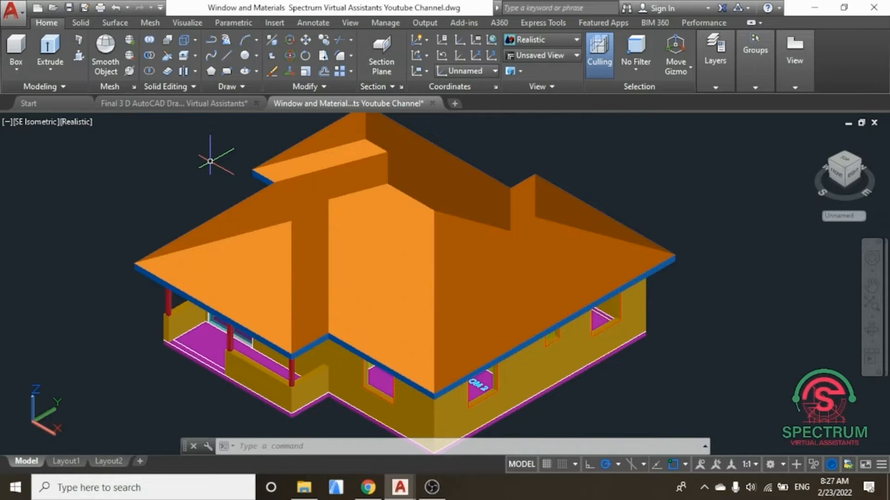
left_click(530, 40)
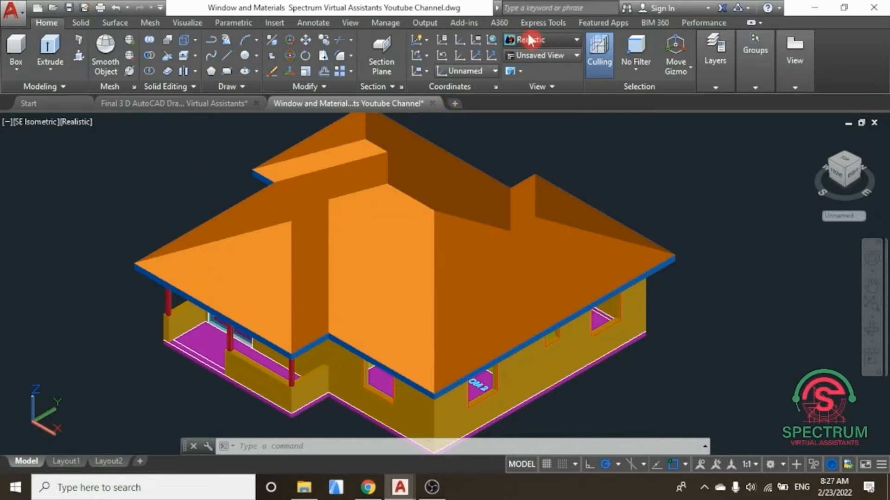
left_click(527, 95)
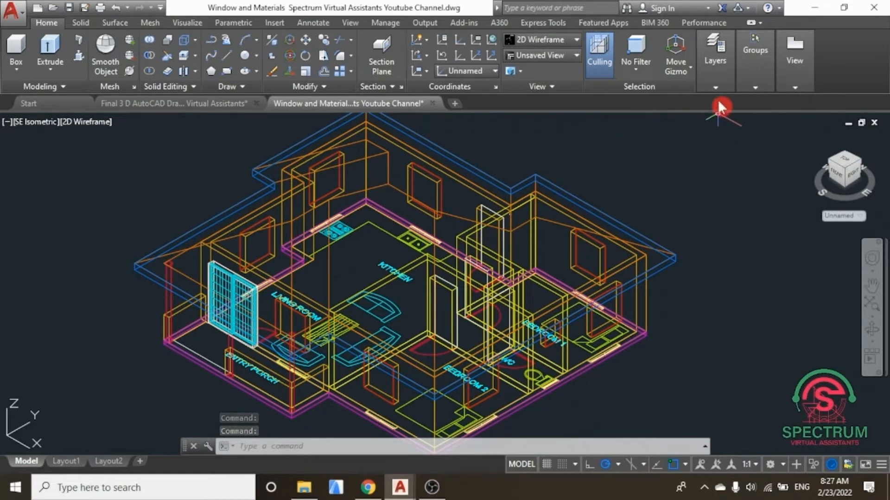
- Create a new layer named 3 D Window Frame and make it the current layer
left_click(723, 87)
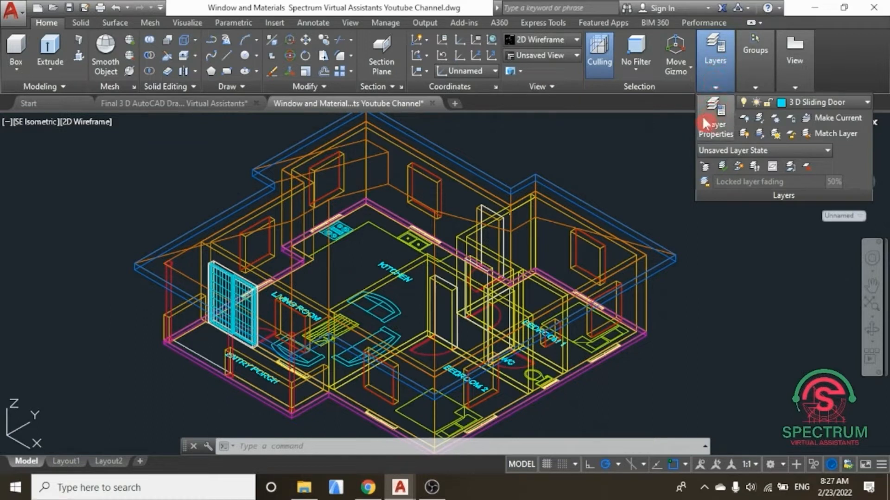
left_click(714, 117)
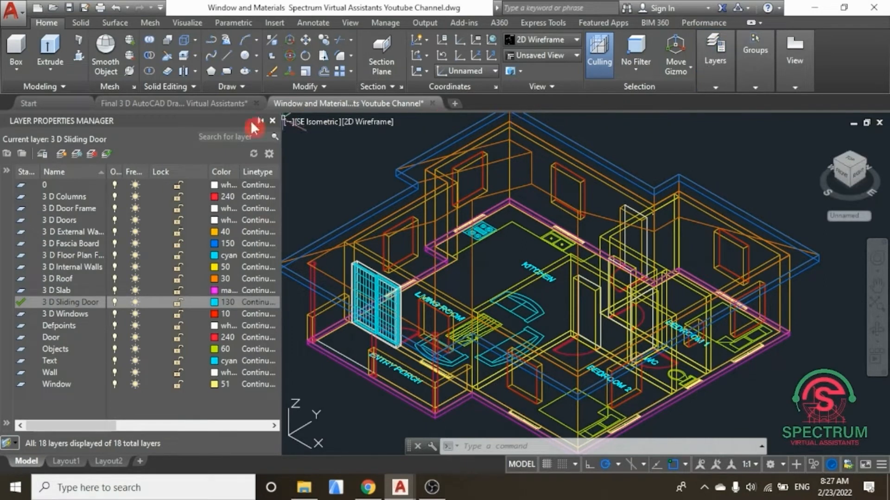
left_click(61, 156)
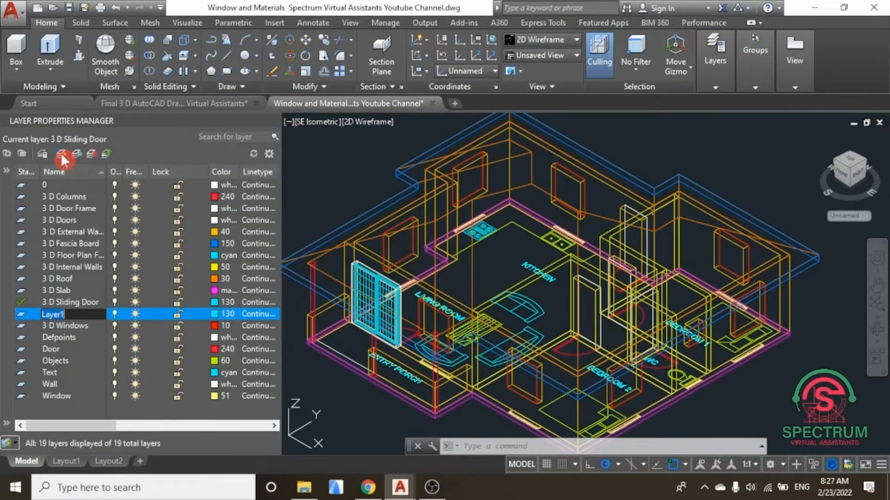
type("3 D")
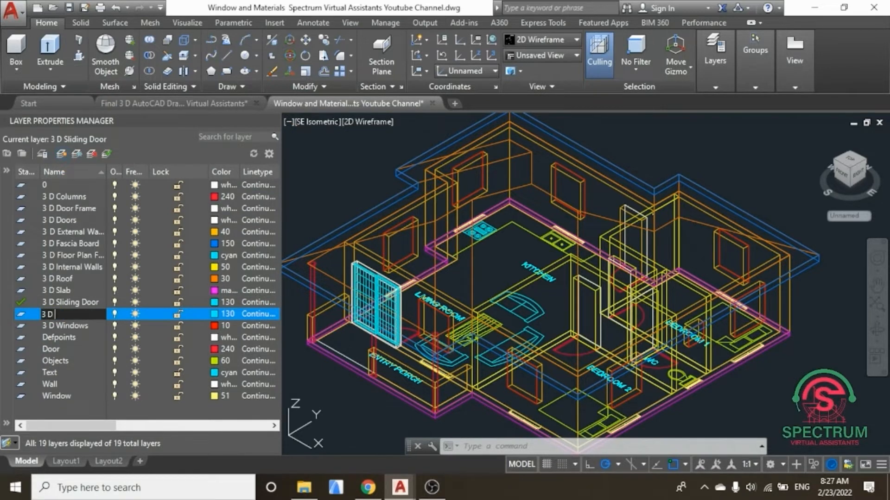
type(" Window Frame")
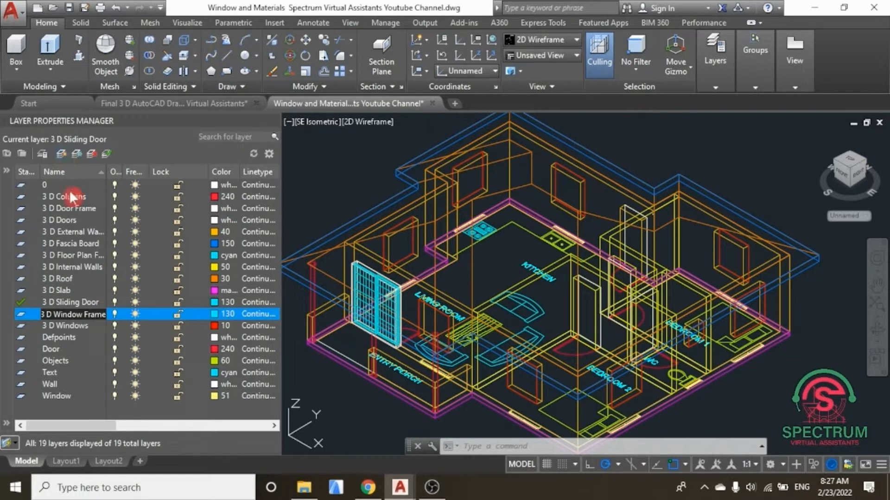
double_click(21, 315)
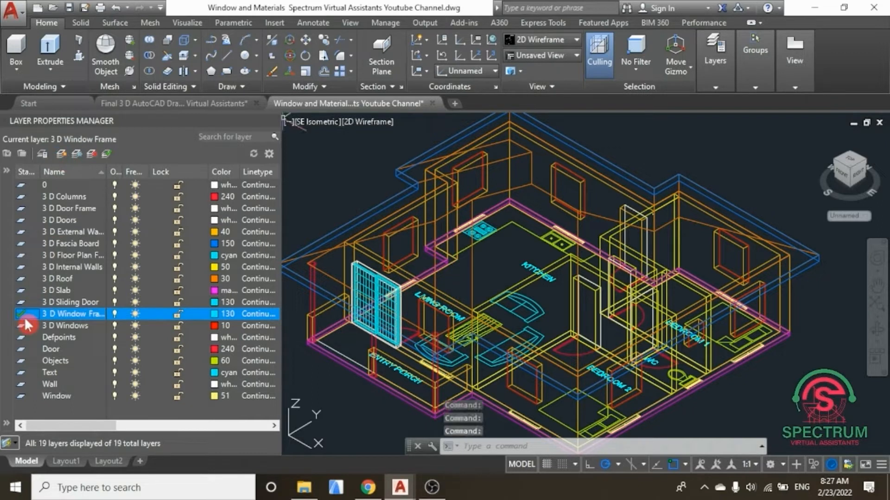
- Set the 3 D Window Frame layer's color to index color 241
left_click(213, 314)
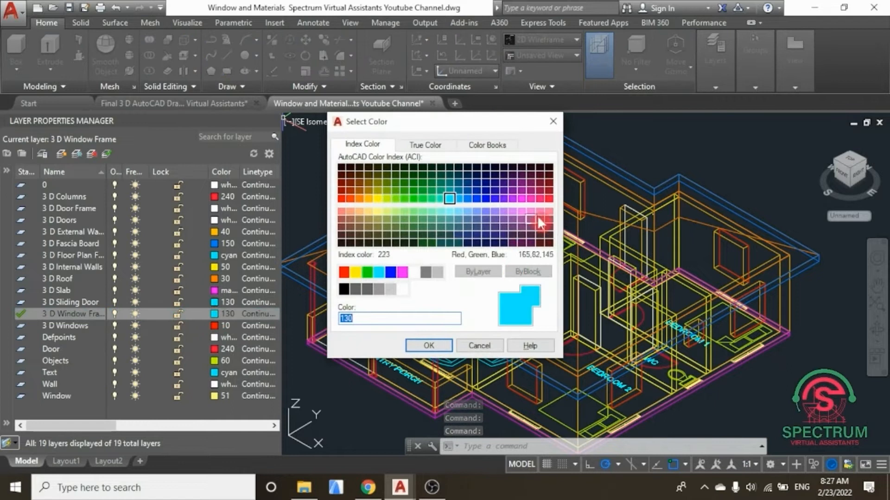
left_click(549, 212)
left_click(436, 344)
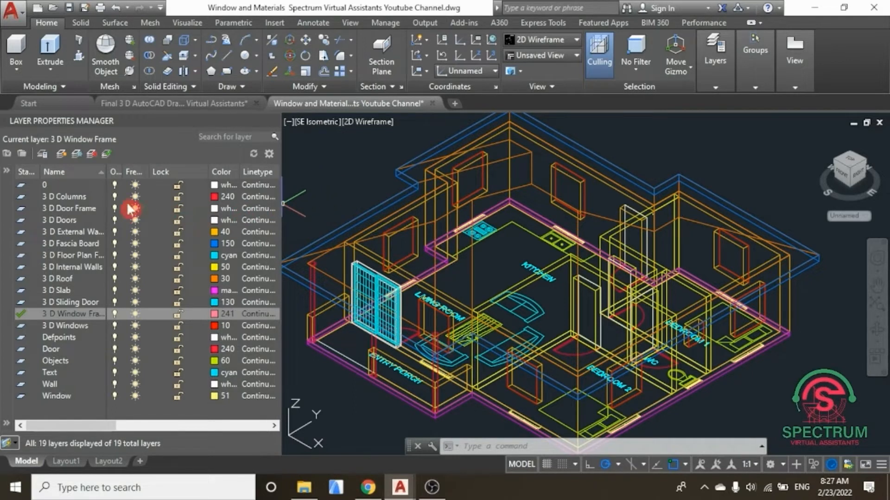
- Turn off all 3D layers except the external walls layer and 3 D Window Frame
left_click(114, 196)
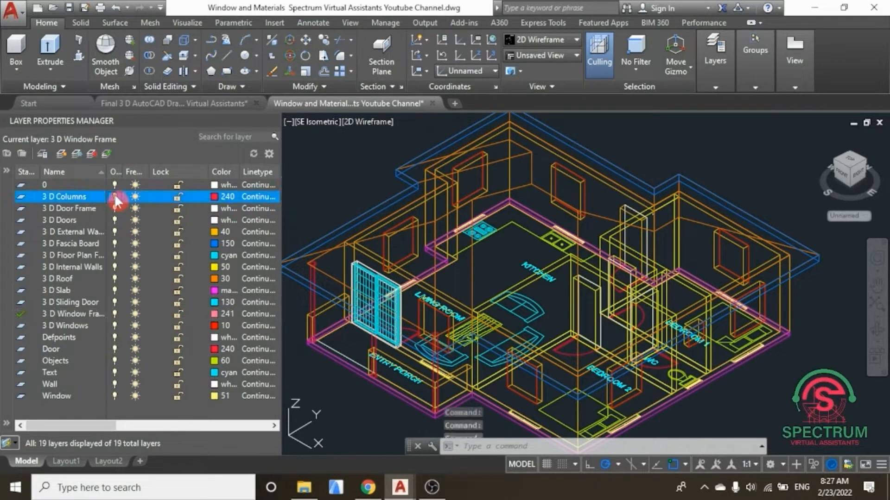
left_click(114, 209)
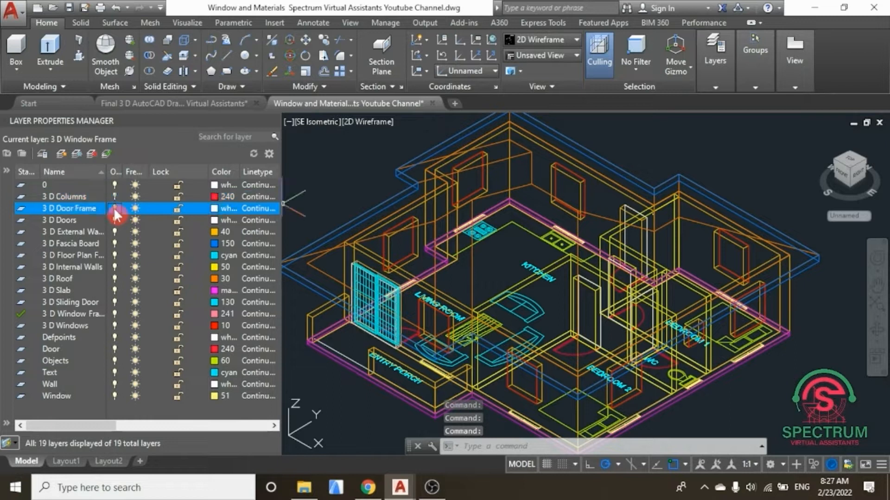
left_click(114, 220)
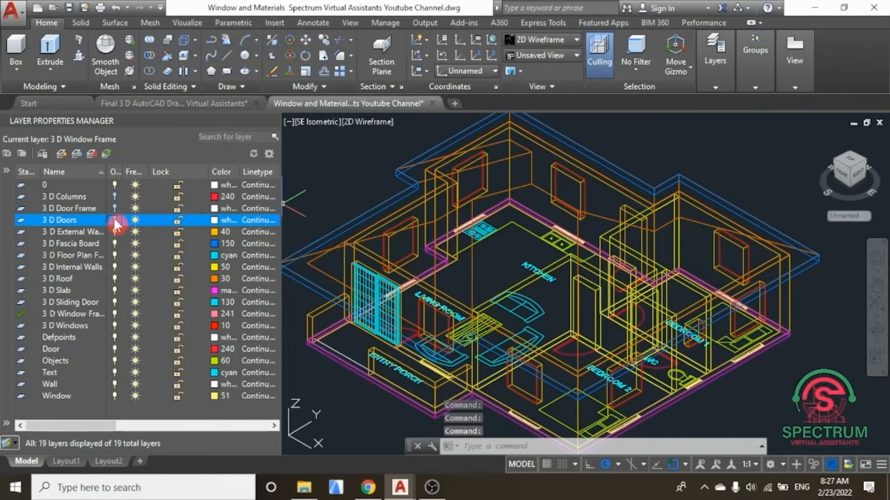
left_click(114, 243)
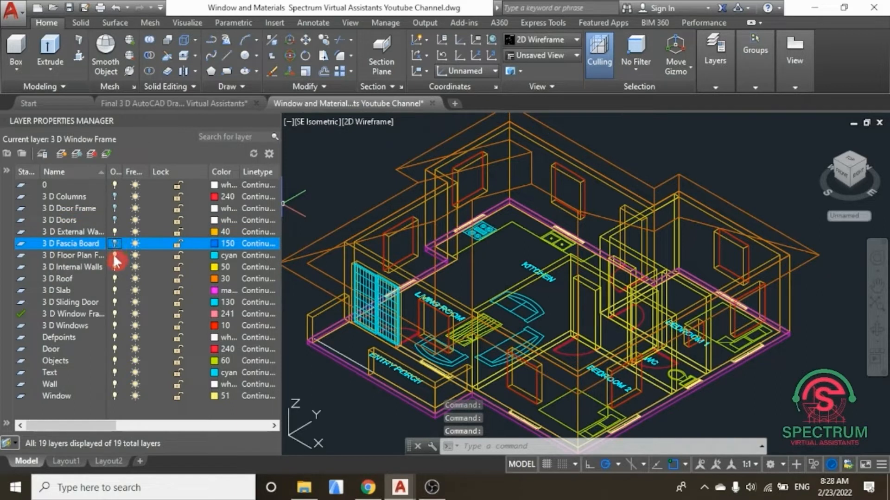
left_click(114, 255)
left_click(114, 268)
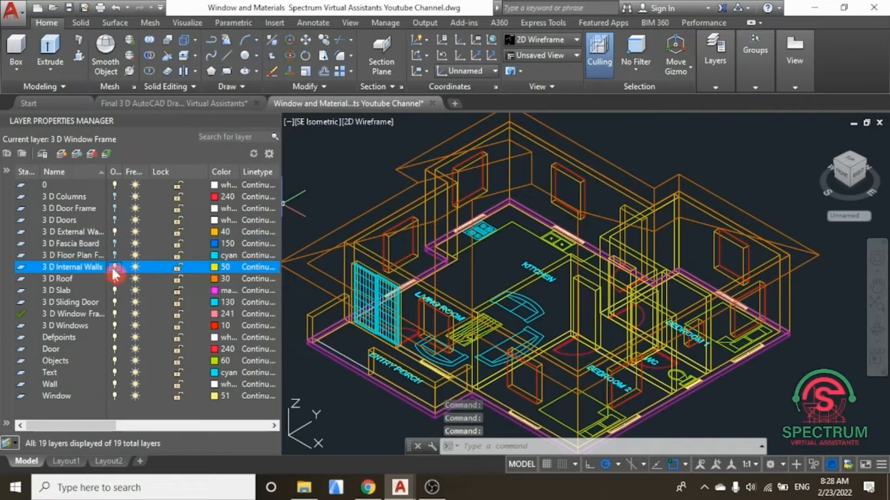
left_click(116, 275)
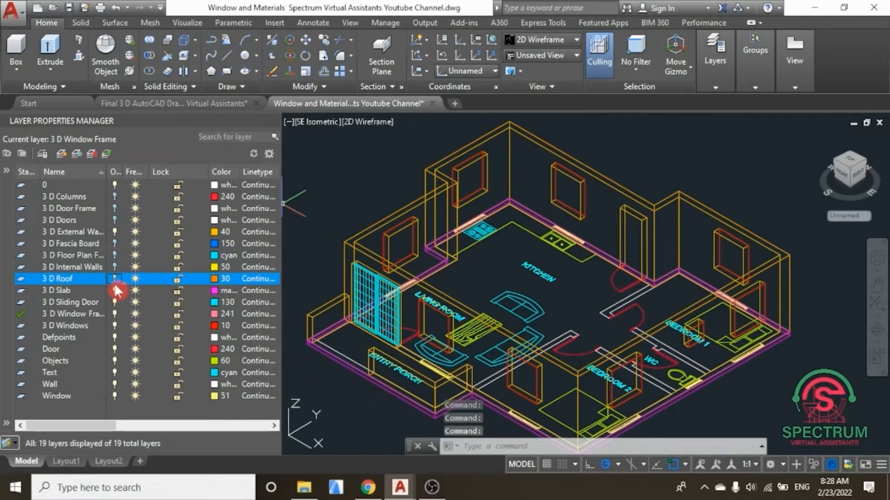
left_click(113, 287)
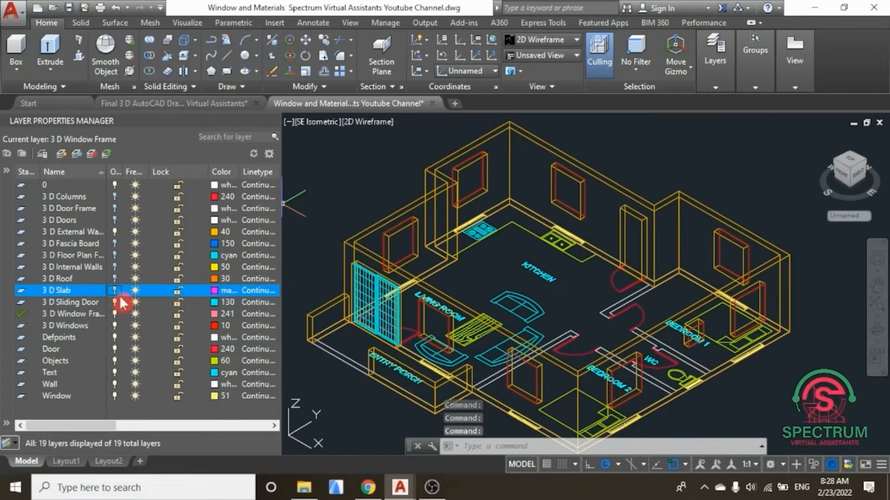
left_click(114, 301)
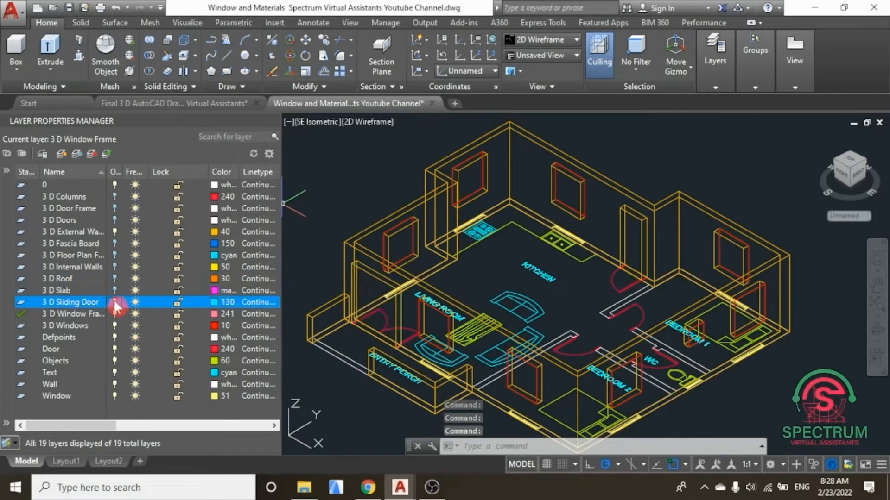
left_click(114, 326)
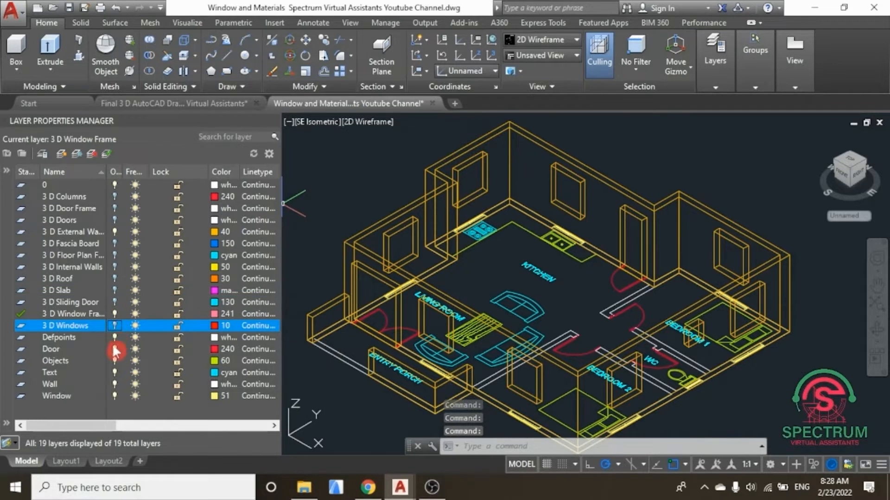
- Turn off the Door, Objects, Text, Wall and Window layers, and save the drawing
left_click(114, 348)
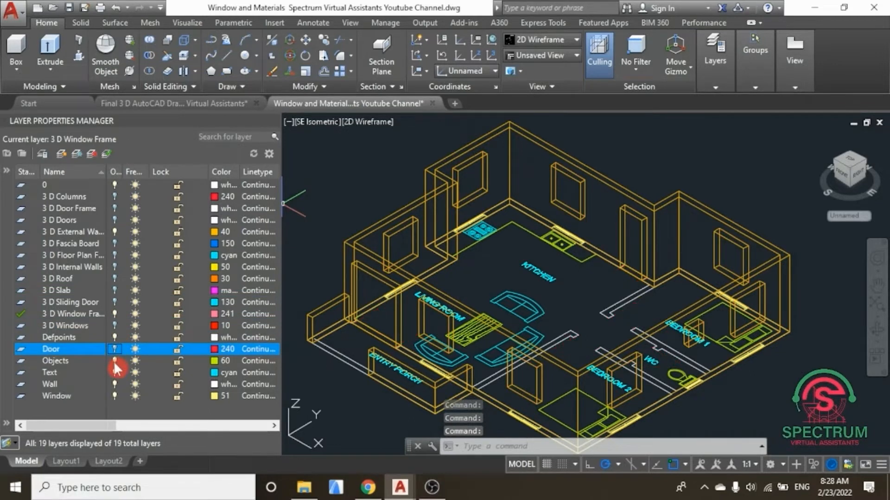
left_click(114, 361)
left_click(114, 373)
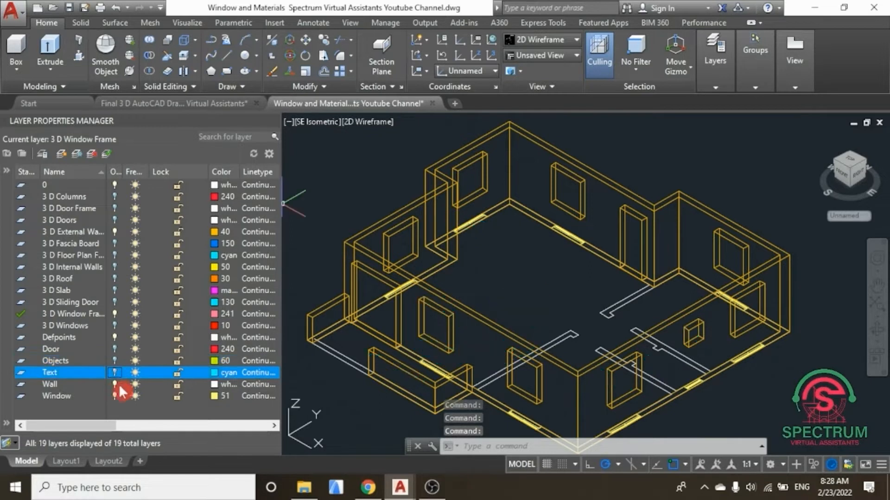
left_click(115, 384)
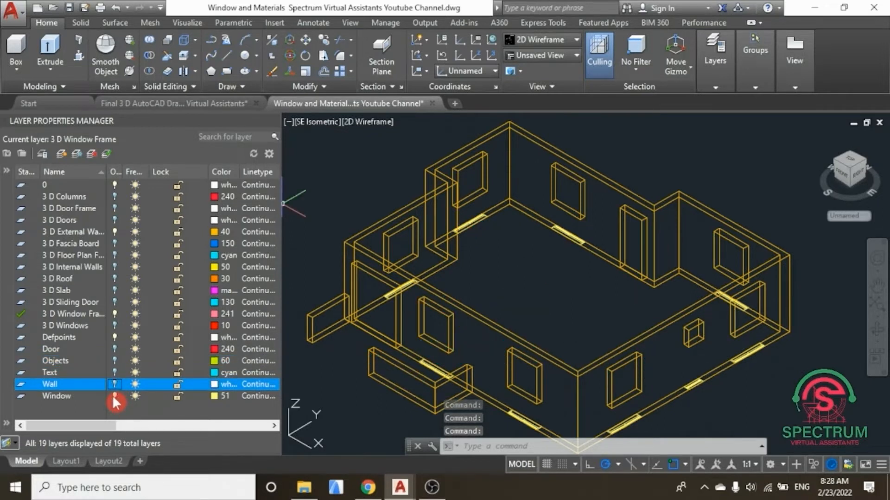
left_click(114, 396)
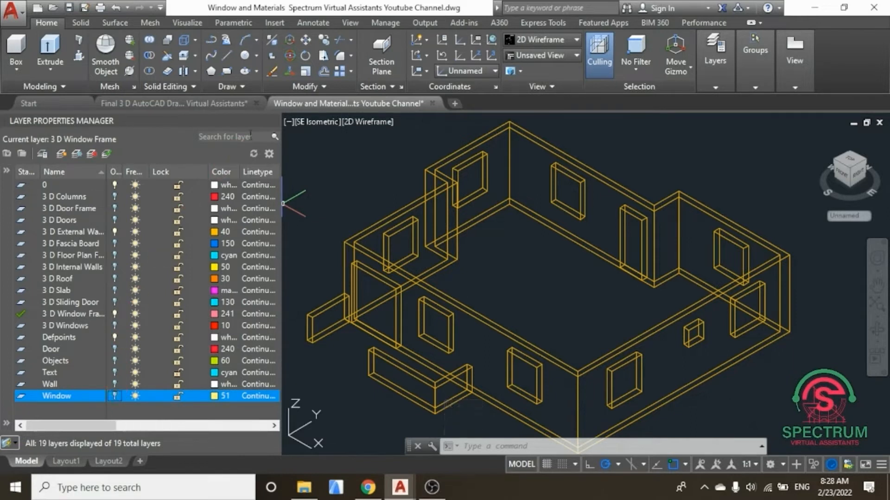
left_click(273, 120)
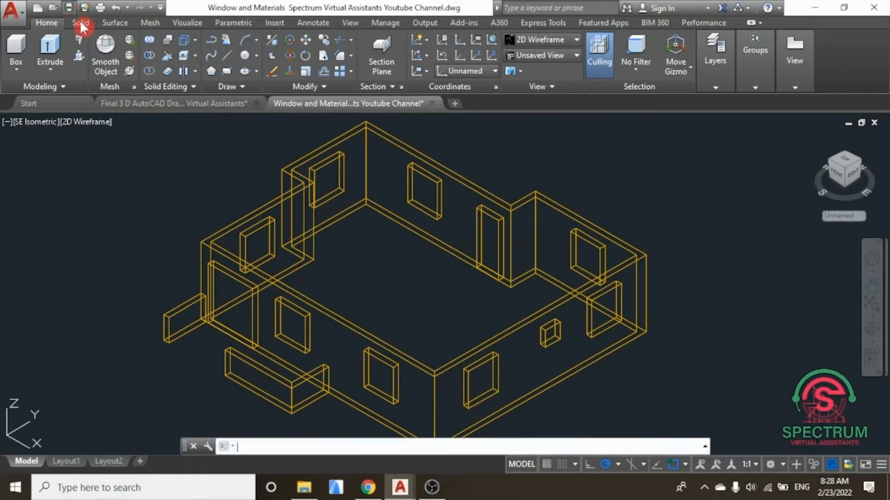
key("ctrl+s")
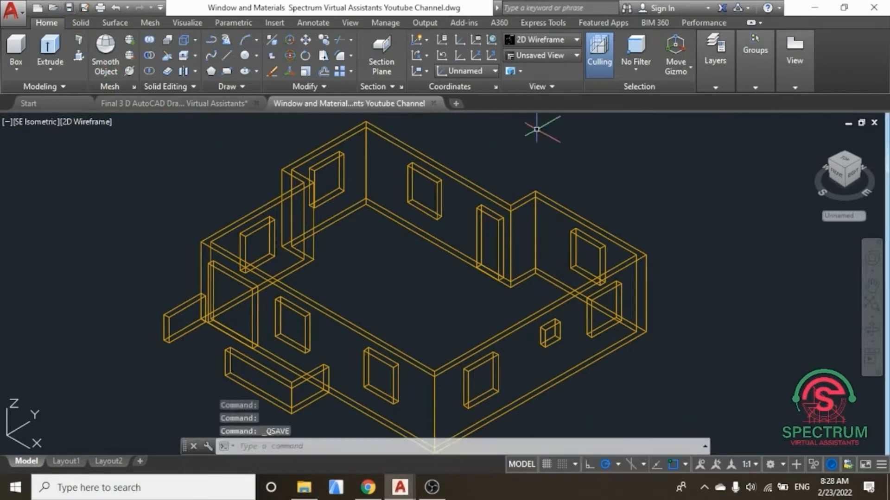
left_click(716, 87)
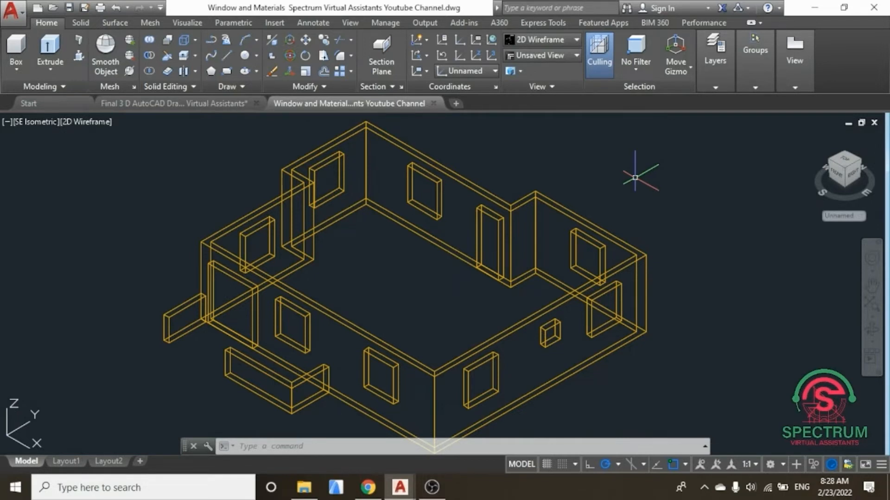
type("POL")
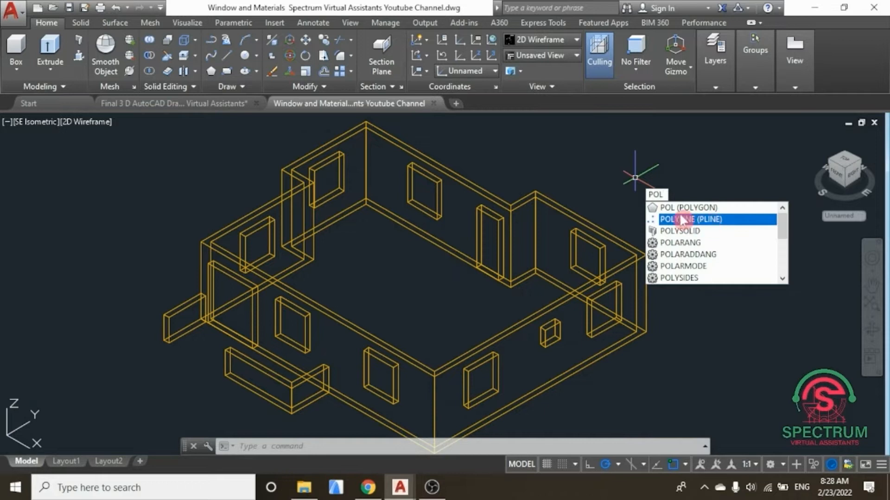
left_click(681, 219)
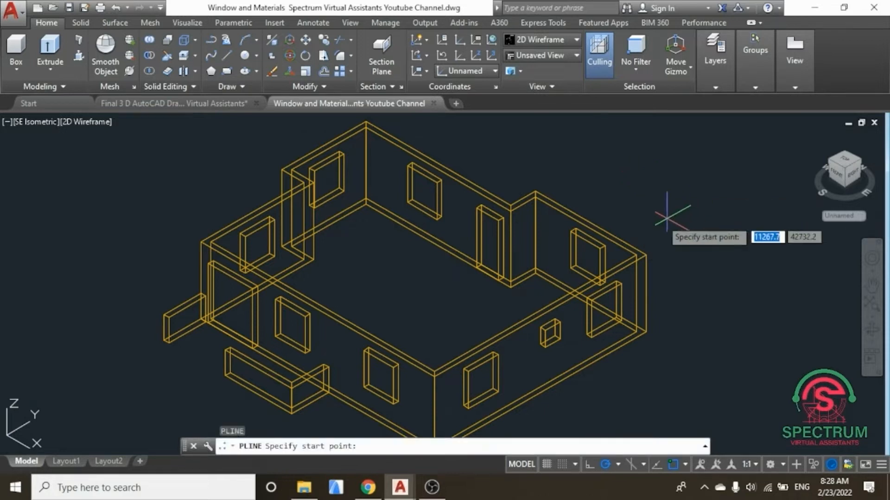
scroll(667, 216, "down", 2)
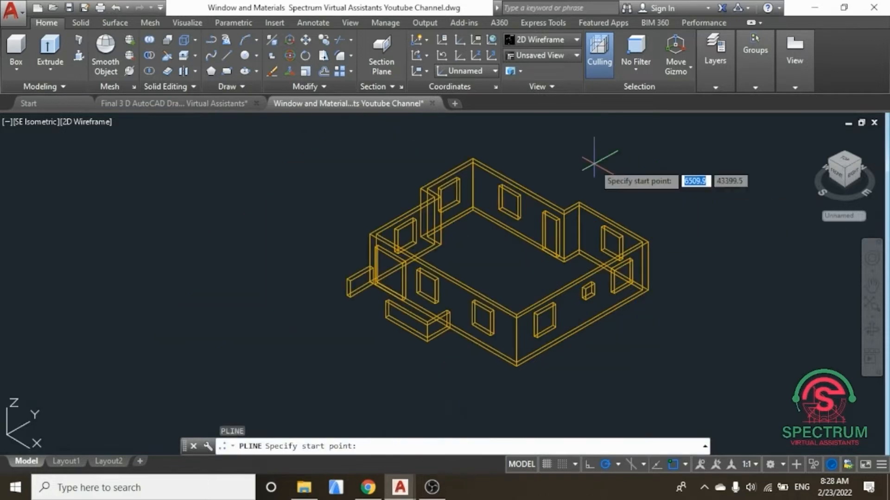
- Set the wall model to the SE Isometric view
left_click(554, 59)
left_click(540, 156)
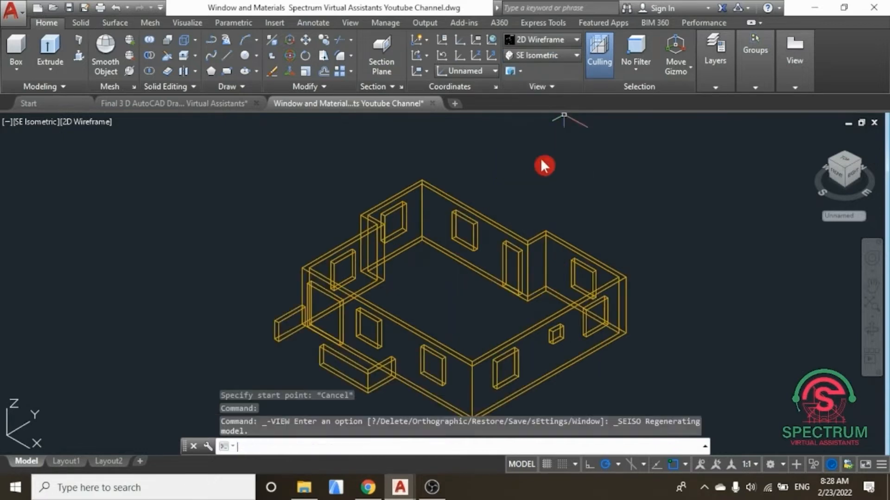
scroll(410, 380, "up", 5)
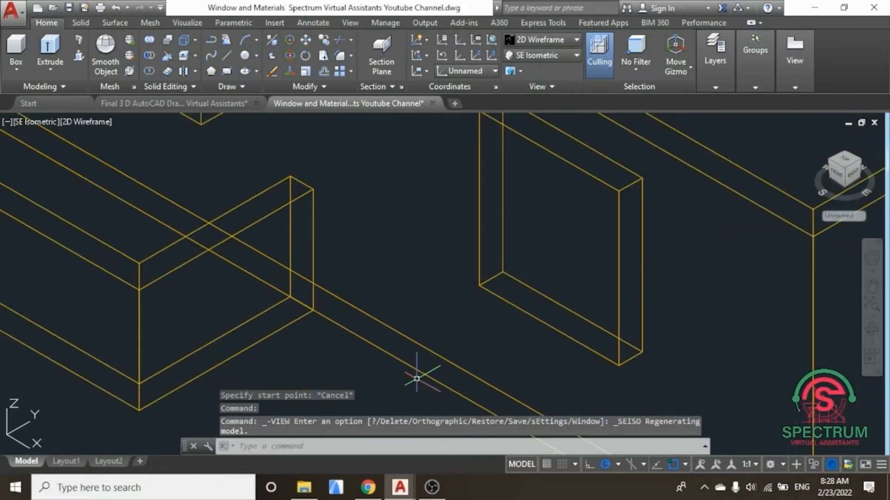
- Start a polyline at the lower corner of the window opening's outer face and draw it up the vertical edge to the upper corner
scroll(477, 278, "up", 3)
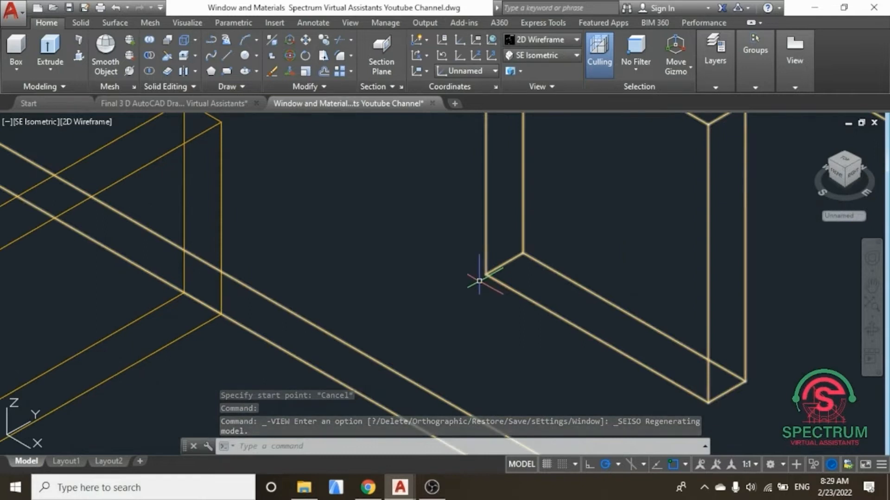
key("Escape")
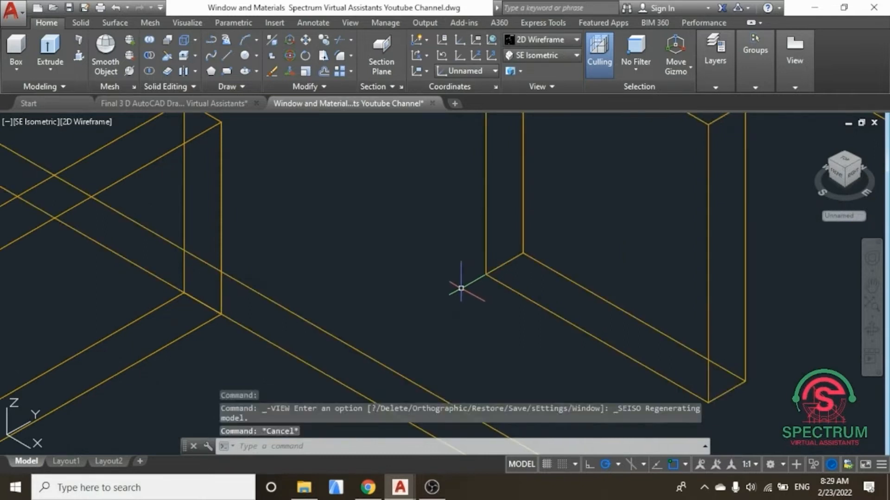
type("pol")
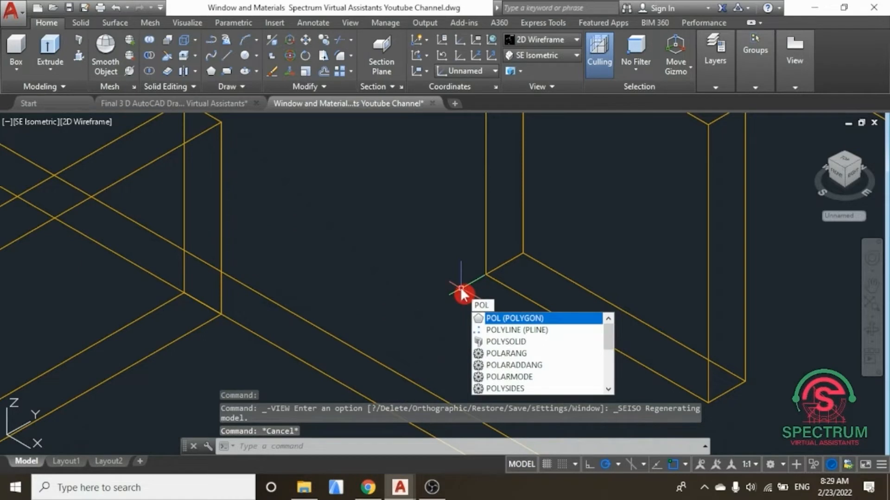
left_click(491, 330)
left_click(486, 275)
scroll(484, 269, "down", 5)
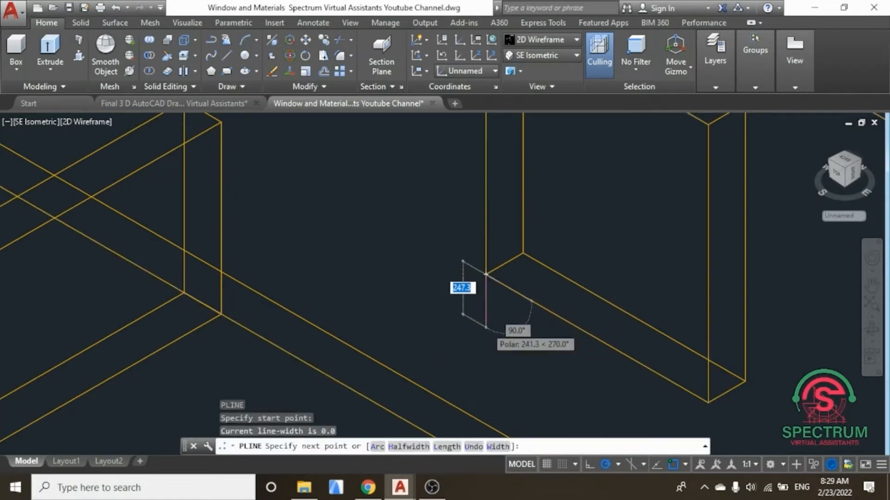
scroll(485, 252, "up", 5)
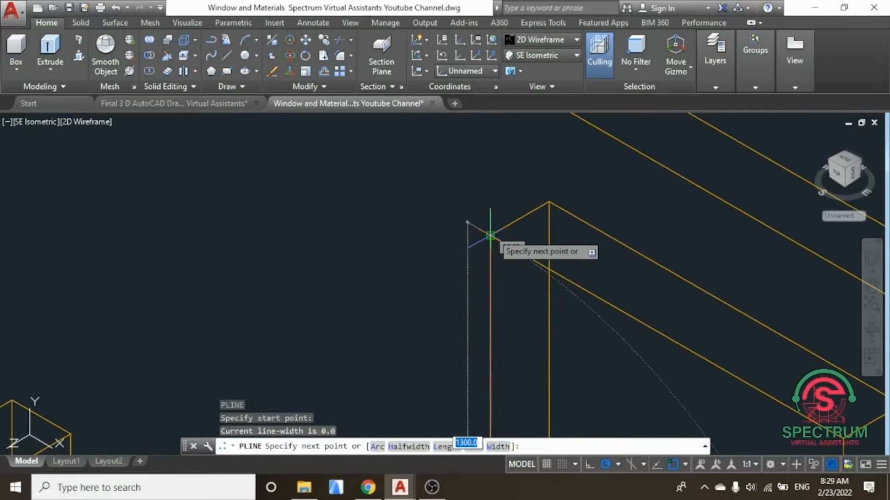
left_click(489, 235)
- Continue the polyline along the opening's top edge, down the opposite side and back to the starting corner, completing the rectangle
scroll(475, 236, "down", 3)
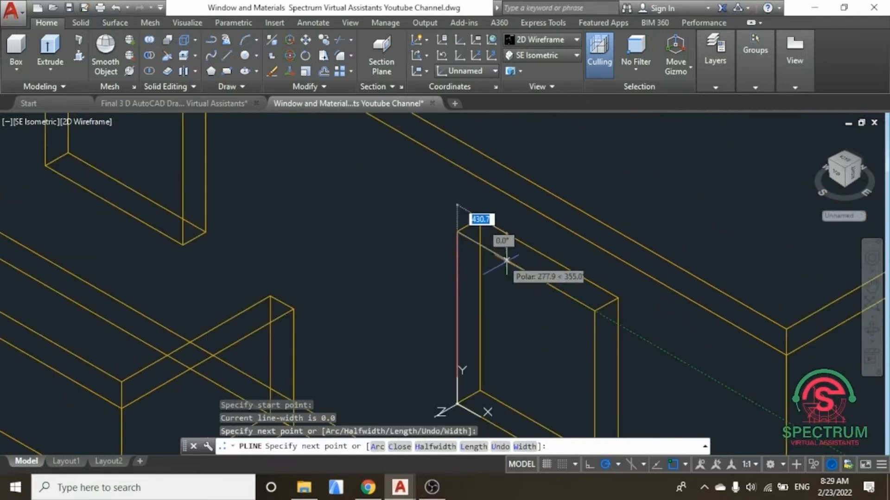
left_click(594, 309)
scroll(579, 287, "down", 3)
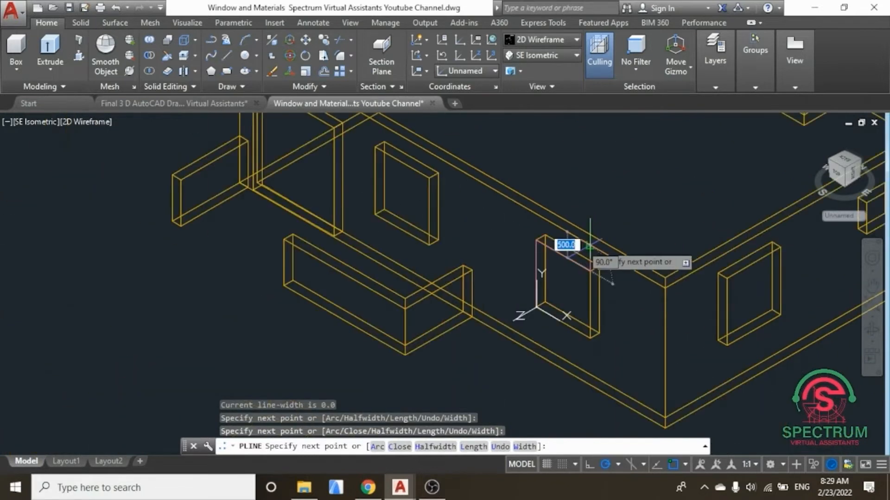
scroll(577, 308, "up", 3)
scroll(591, 333, "up", 3)
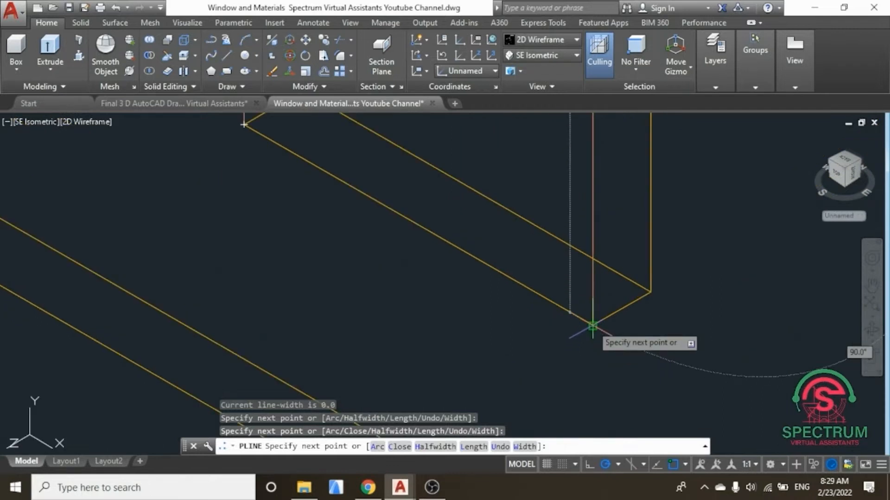
left_click(591, 333)
scroll(556, 336, "down", 3)
scroll(445, 260, "up", 4)
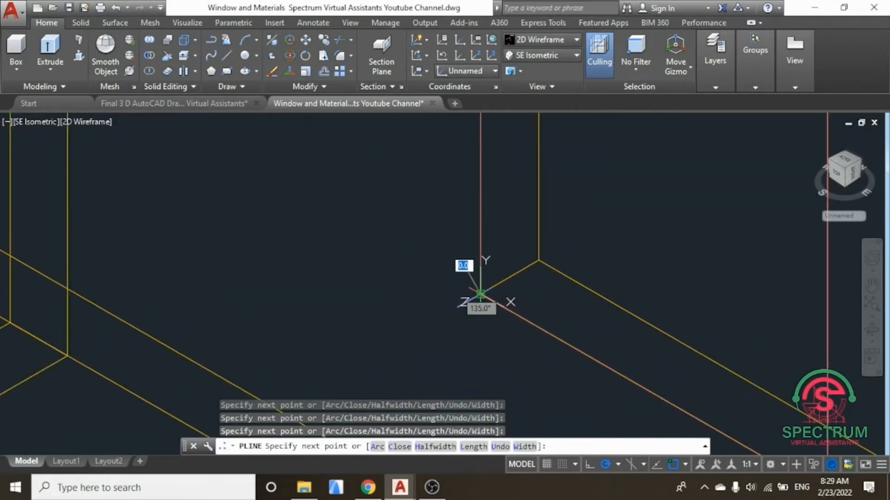
left_click(480, 296)
key("Return")
- Offset the rectangular window outline inward by 20
scroll(437, 327, "down", 2)
scroll(484, 315, "down", 4)
scroll(484, 315, "up", 2)
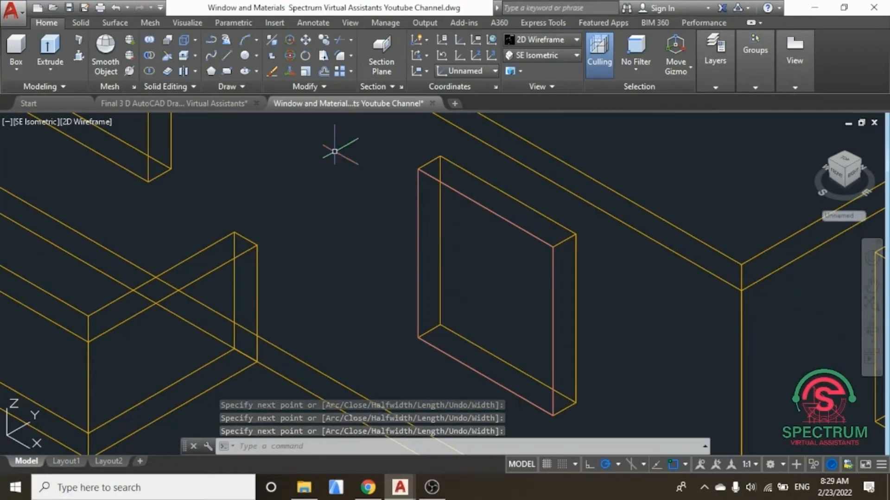
left_click(325, 72)
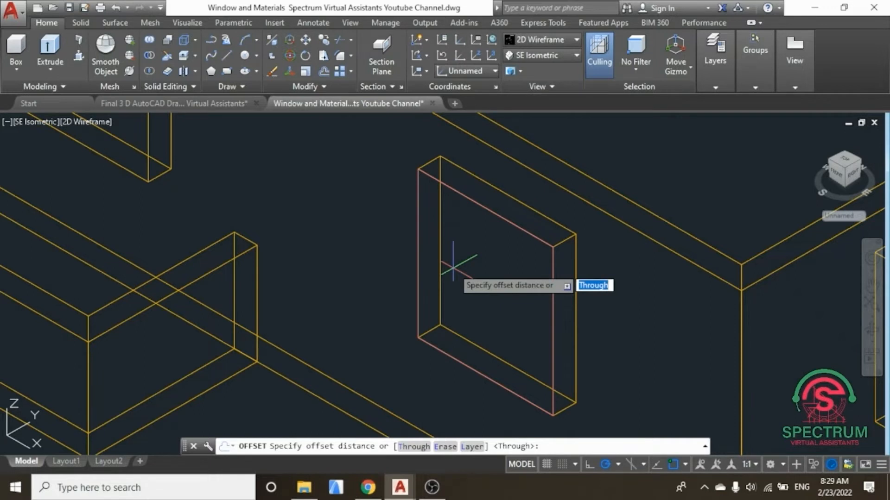
type("20")
key("Return")
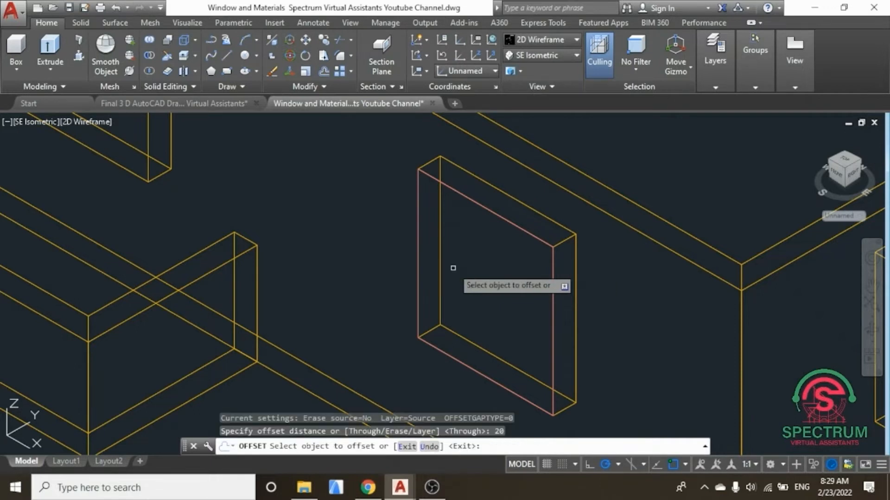
scroll(458, 195, "up", 4)
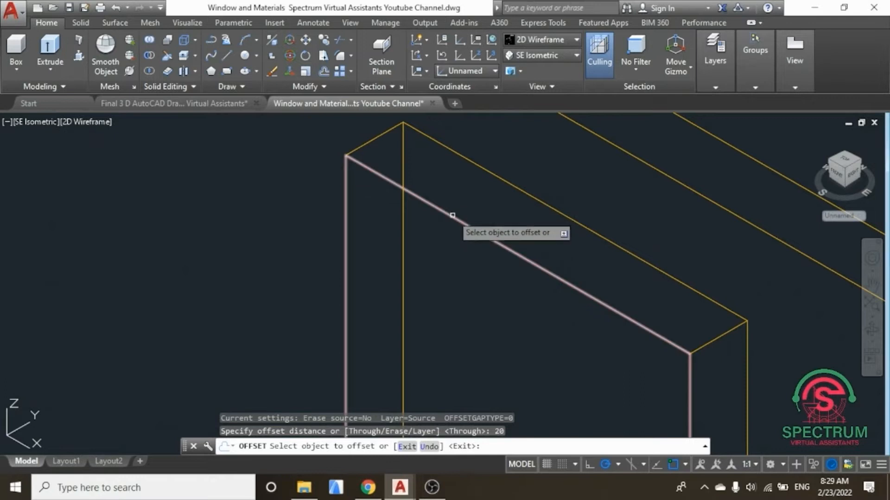
left_click(431, 206)
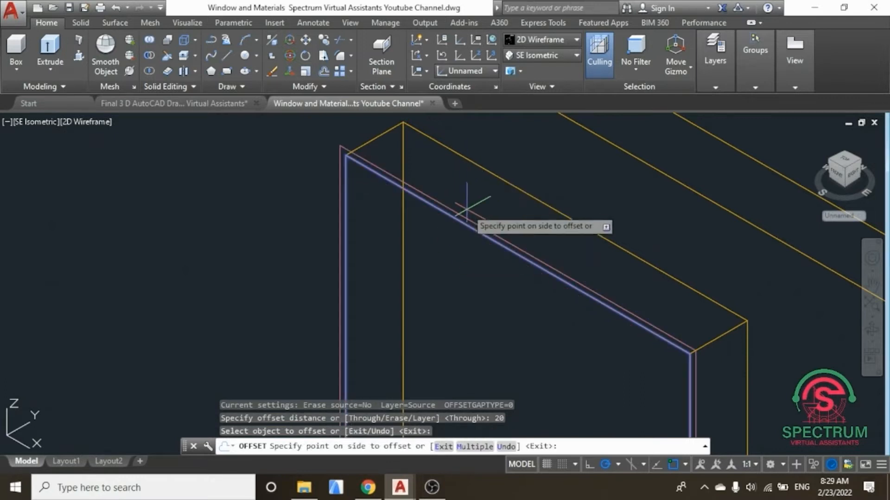
scroll(359, 174, "up", 5)
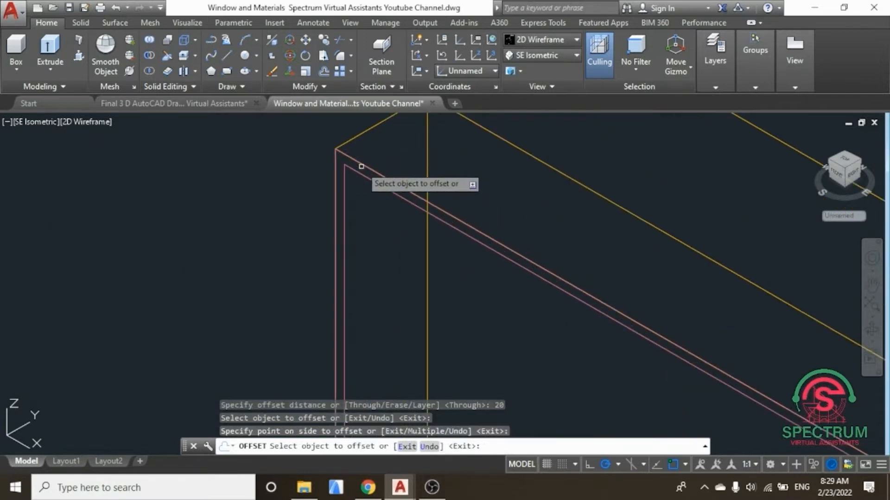
key("Escape")
- Extrude both the outer and inner window outlines 200 into the wall thickness as solids
scroll(361, 279, "down", 3)
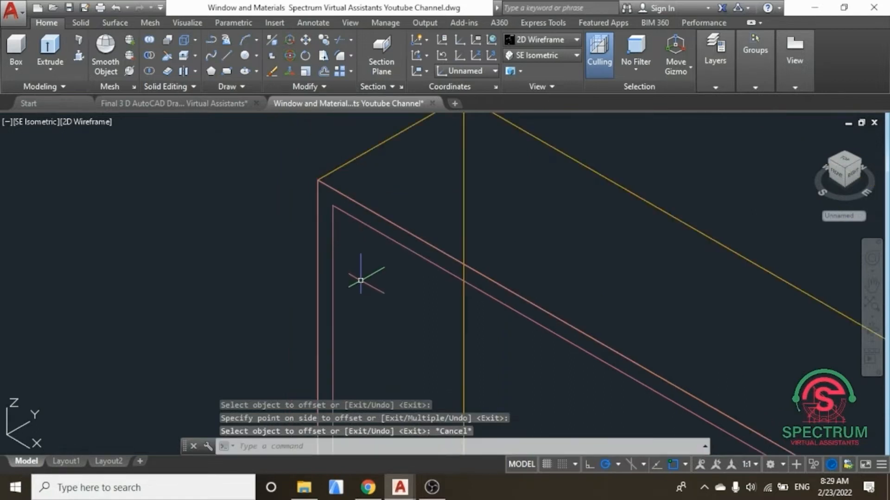
left_click(58, 68)
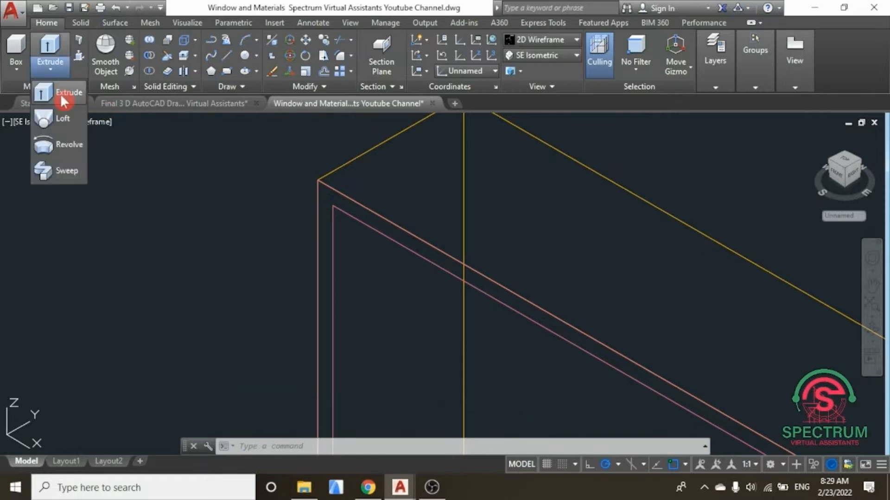
left_click(79, 57)
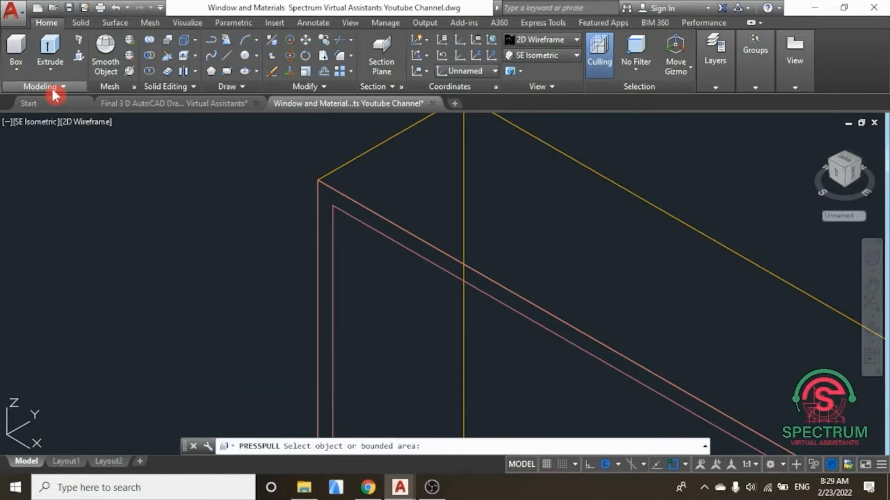
left_click(50, 51)
left_click(374, 228)
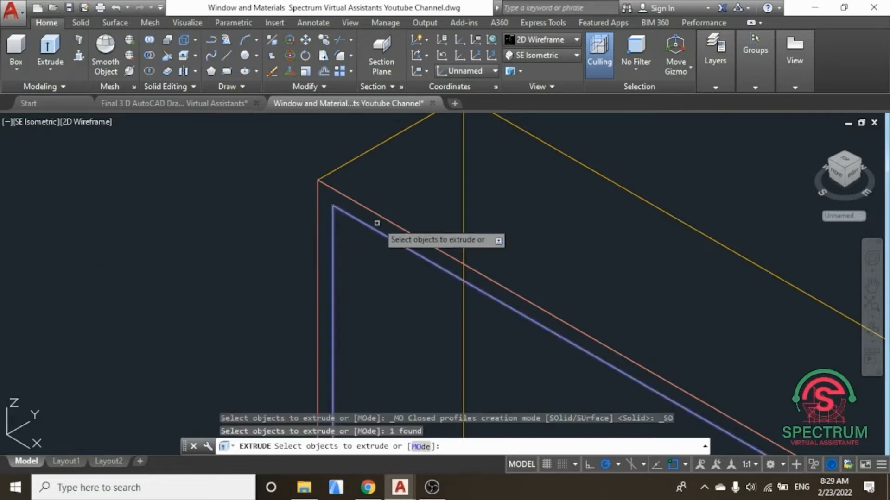
left_click(381, 217)
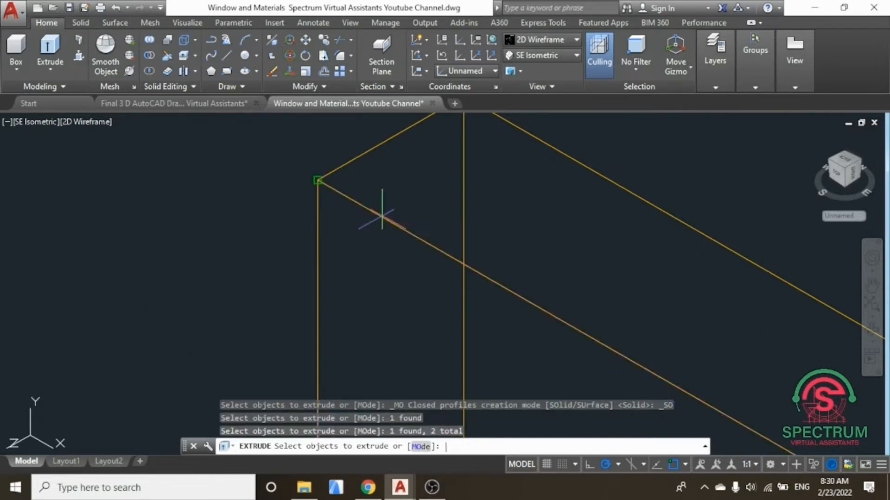
key("Return")
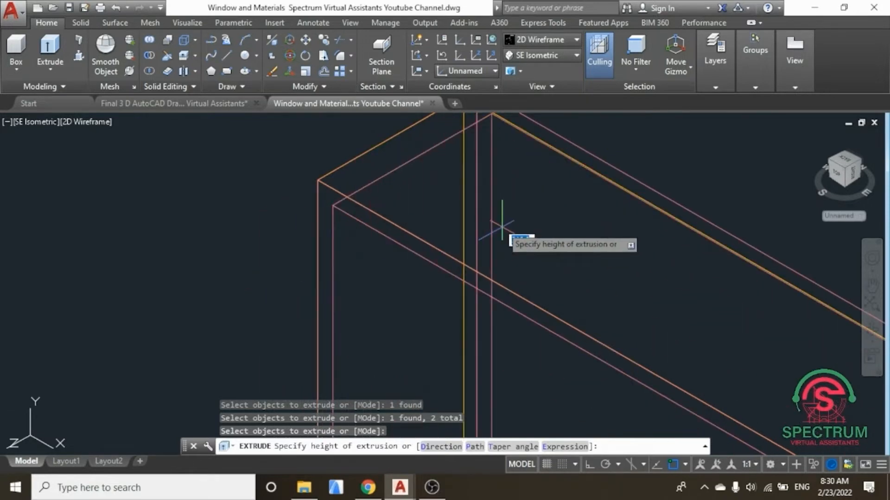
type("200")
key("Return")
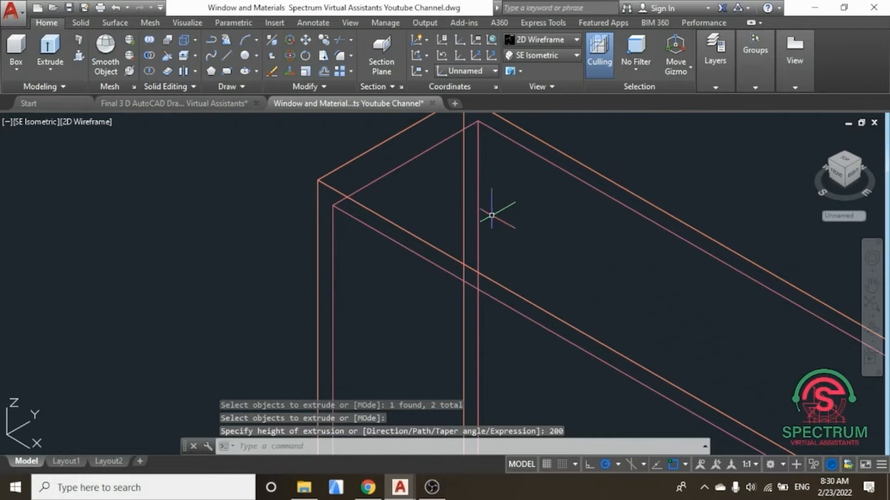
- Set the model's visual style to Realistic
scroll(491, 215, "down", 6)
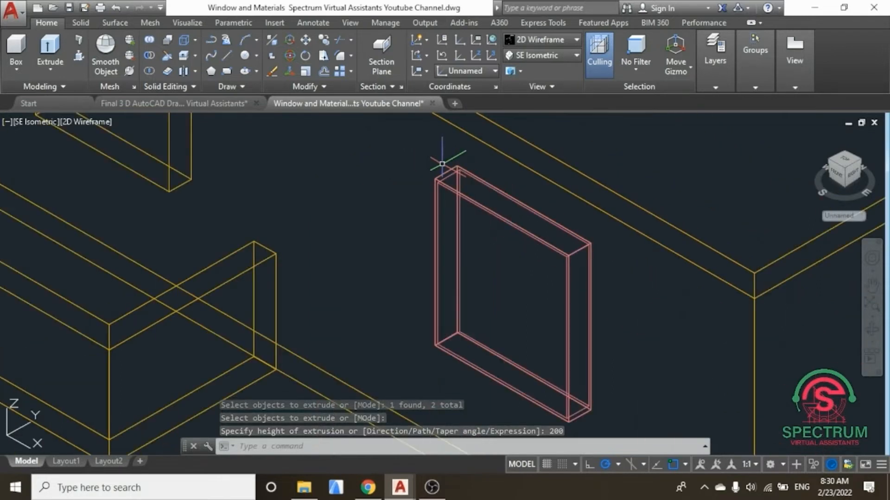
scroll(506, 280, "up", 2)
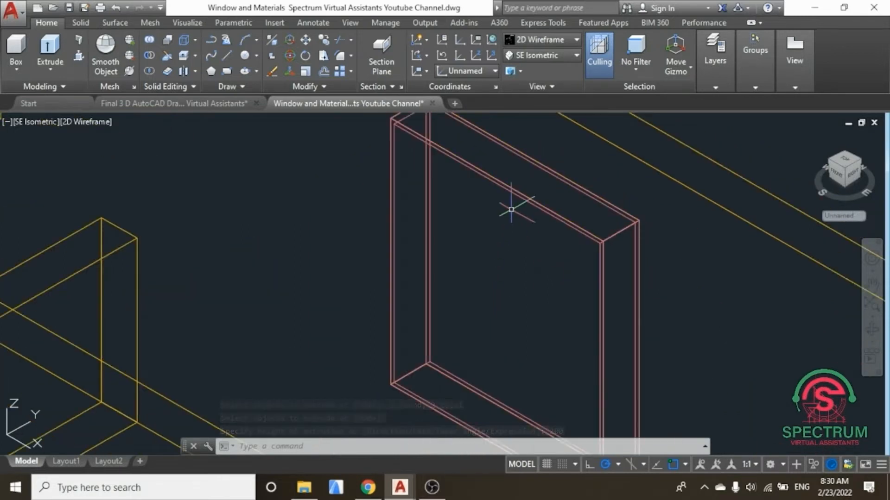
left_click(560, 41)
left_click(699, 70)
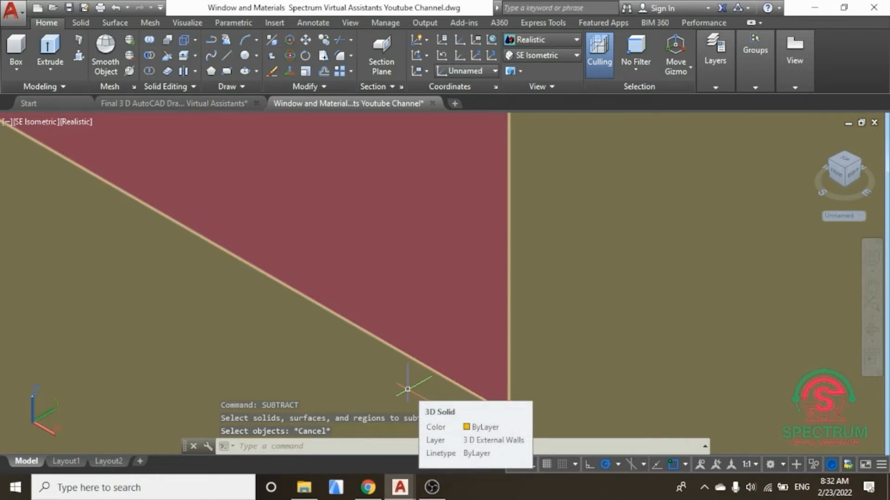
- Subtract the inner extruded solid from the outer one to hollow out the window frame
type("SUBTRACT")
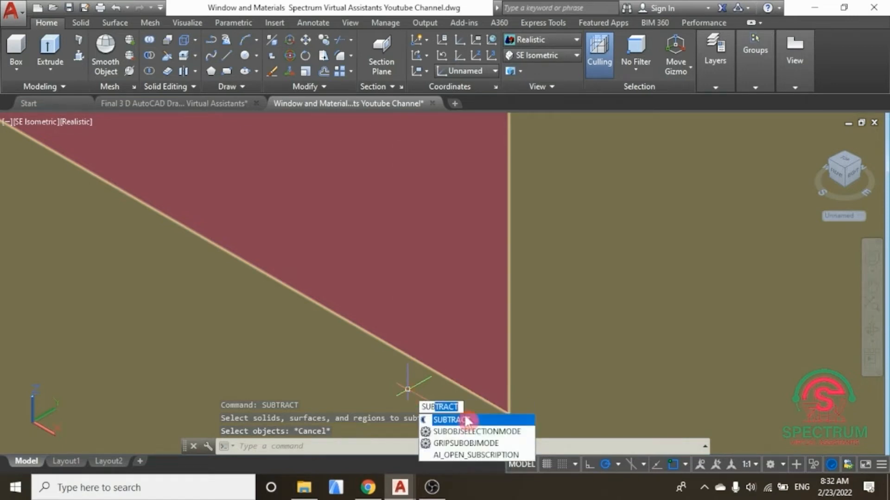
left_click(467, 420)
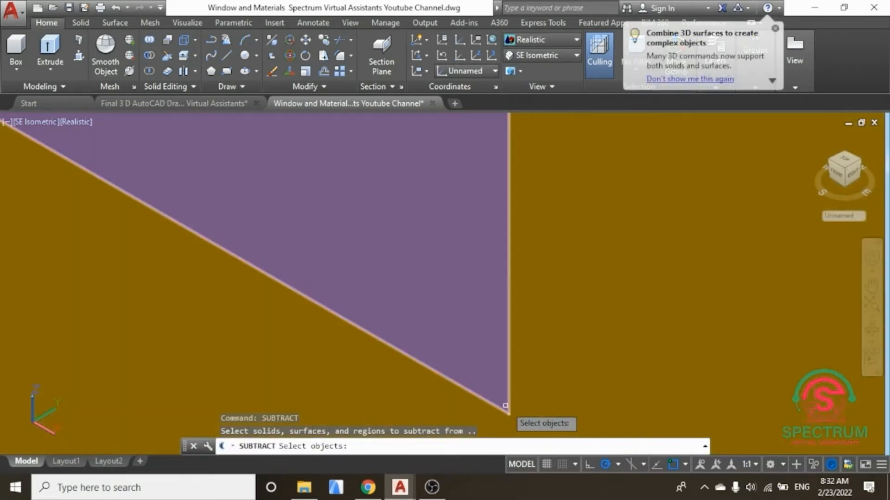
left_click(506, 405)
key("Return")
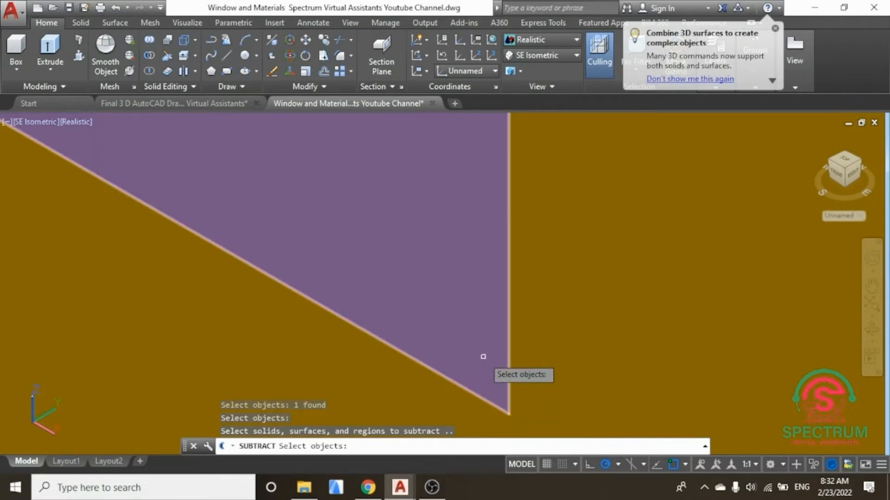
left_click(461, 375)
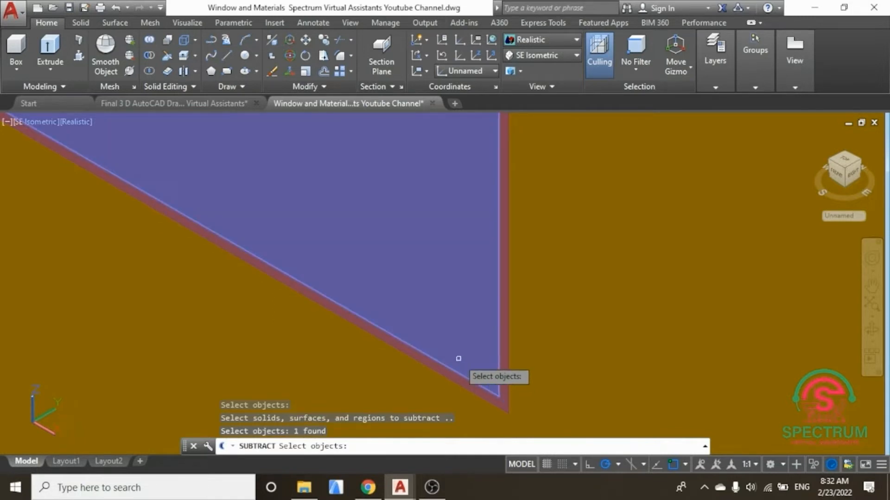
key("Return")
- Check the hollow frame in the wall opening and set the visual style back to 2D Wireframe
scroll(458, 366, "down", 2)
scroll(445, 329, "down", 5)
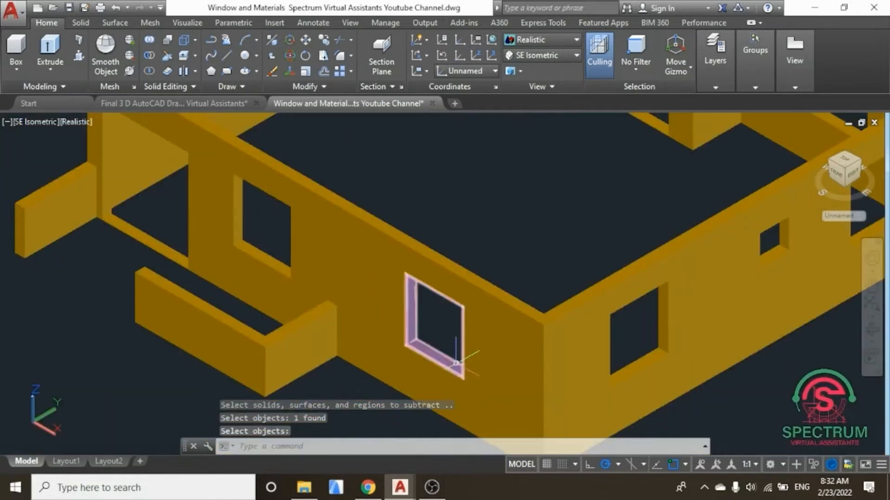
scroll(447, 325, "up", 5)
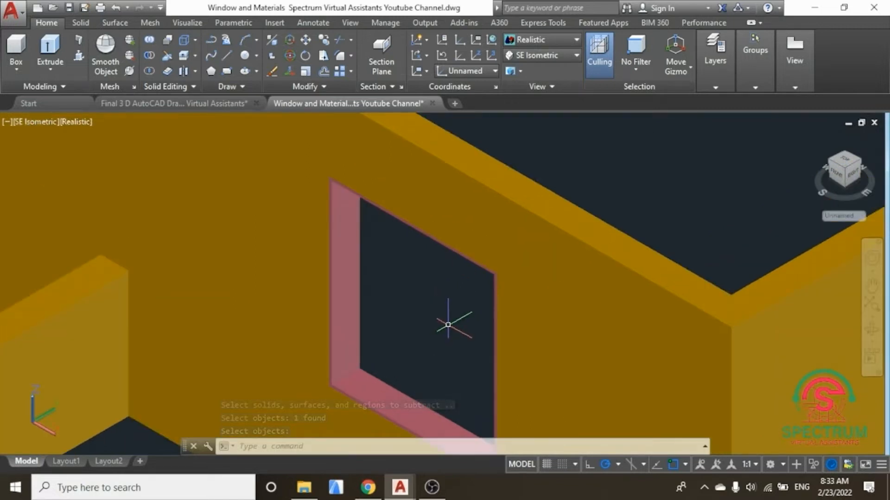
scroll(453, 319, "down", 2)
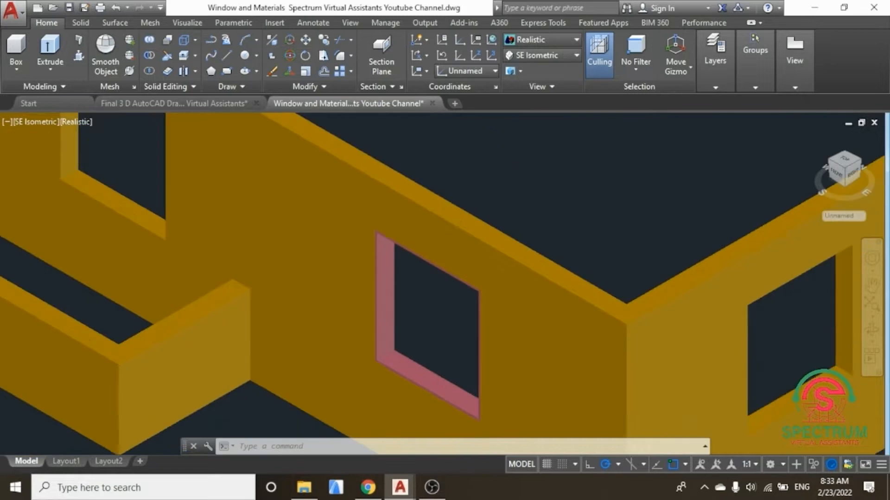
scroll(463, 354, "up", 1)
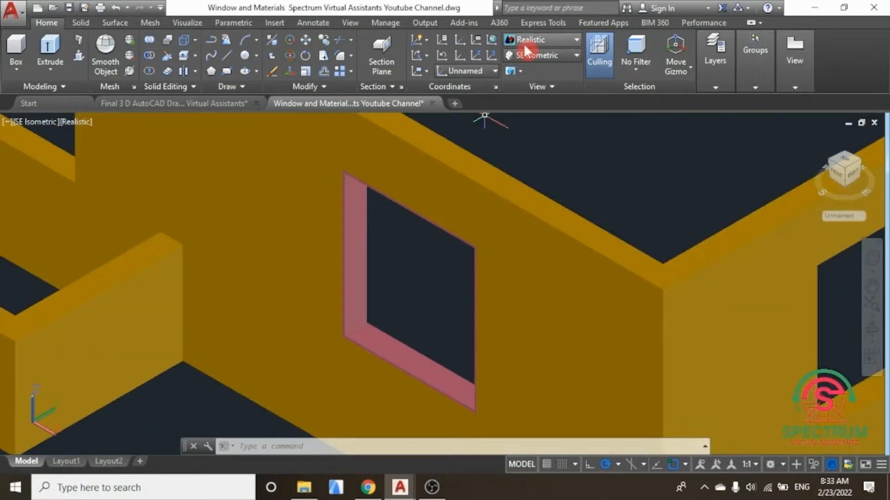
left_click(526, 38)
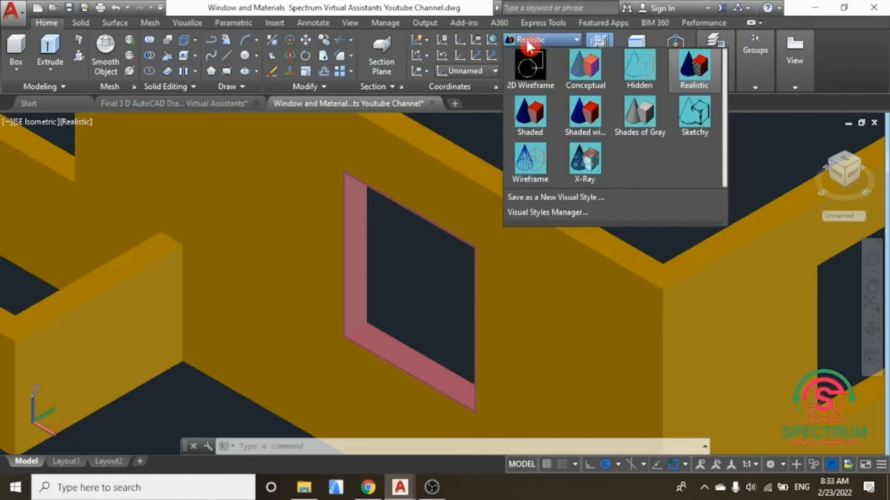
left_click(530, 65)
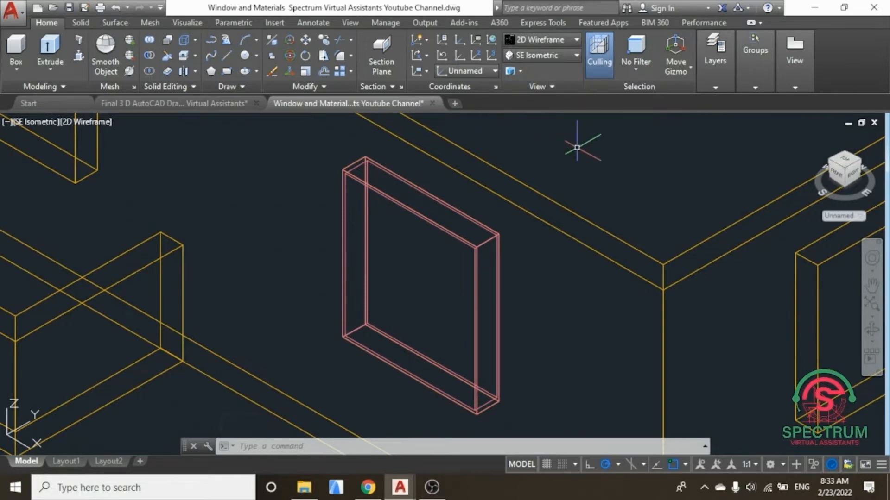
- Create a layer named 3 D Sliding Window and make it the current layer
left_click(717, 86)
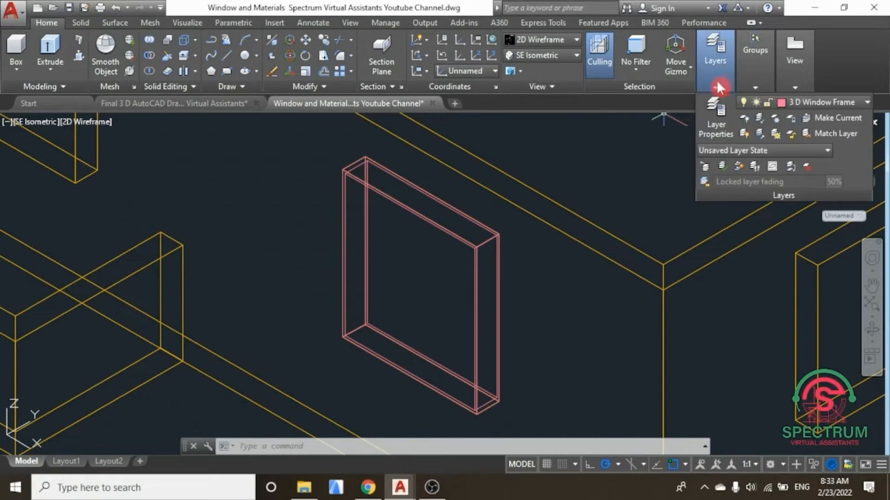
left_click(722, 112)
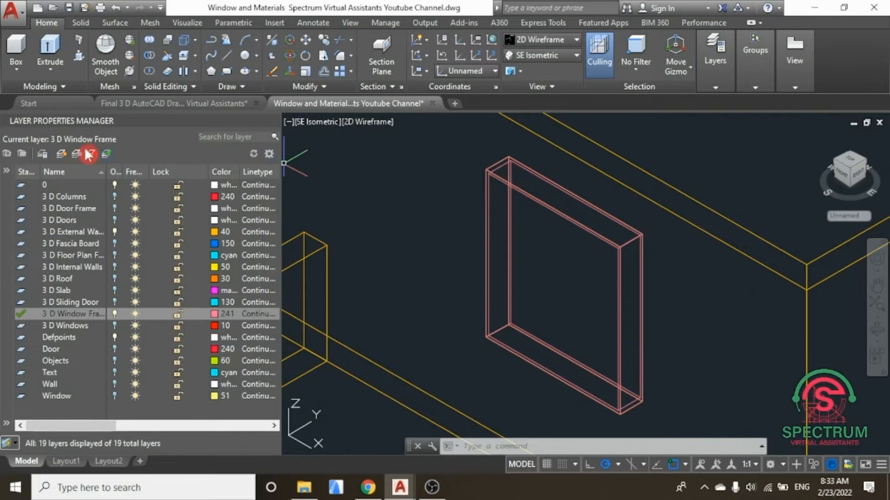
left_click(62, 155)
type("3")
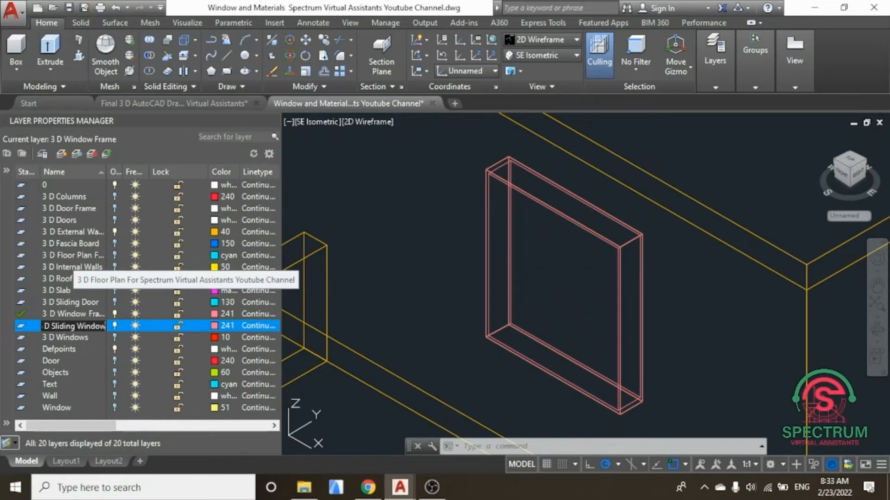
double_click(21, 326)
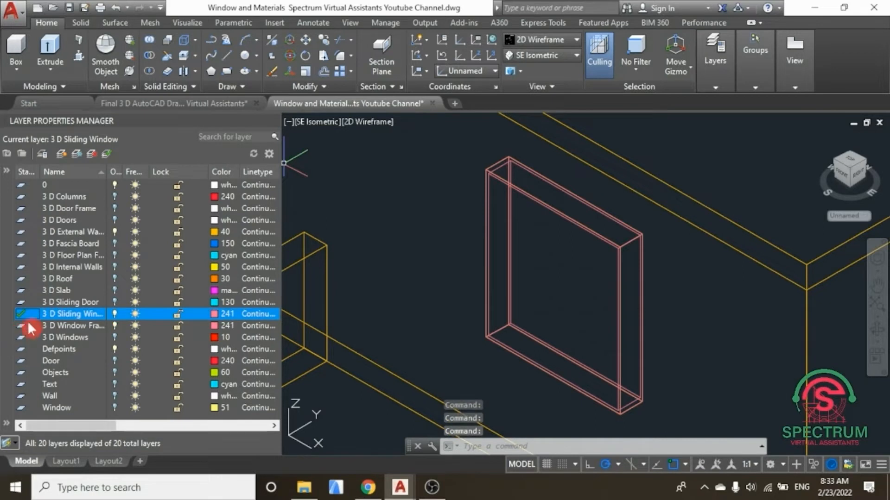
- Set the 3 D Sliding Window layer's colour to a cyan shade from the colour index
left_click(213, 314)
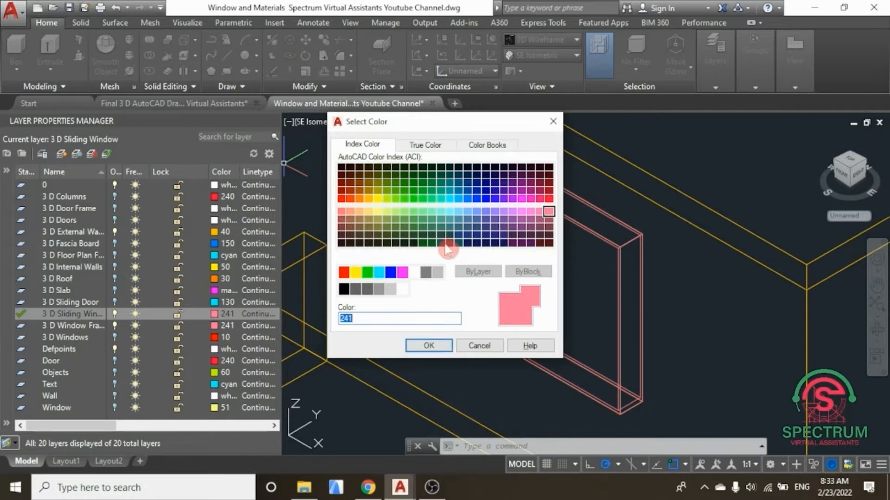
left_click(449, 199)
left_click(430, 353)
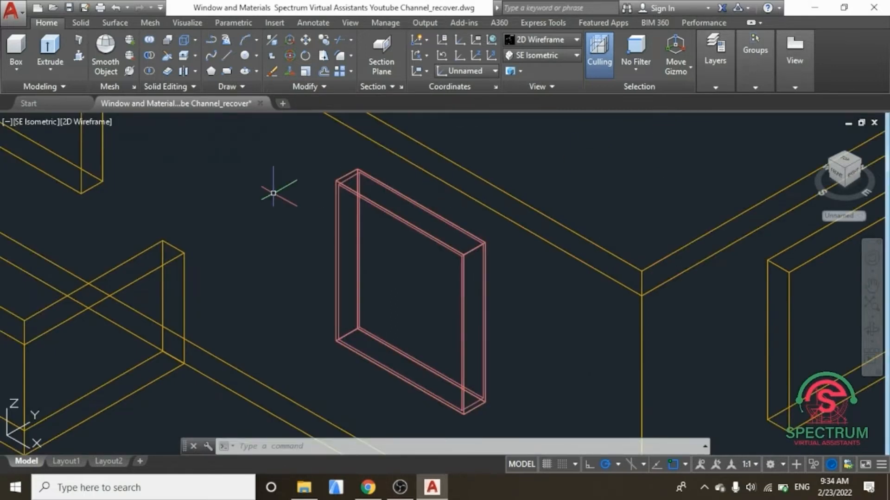
- Start a polyline at the frame's inner lower-left front corner, through the bottom edge's midpoint and up to the top edge's midpoint
right_click(273, 193)
key("Down")
key("Return")
scroll(314, 328, "up", 5)
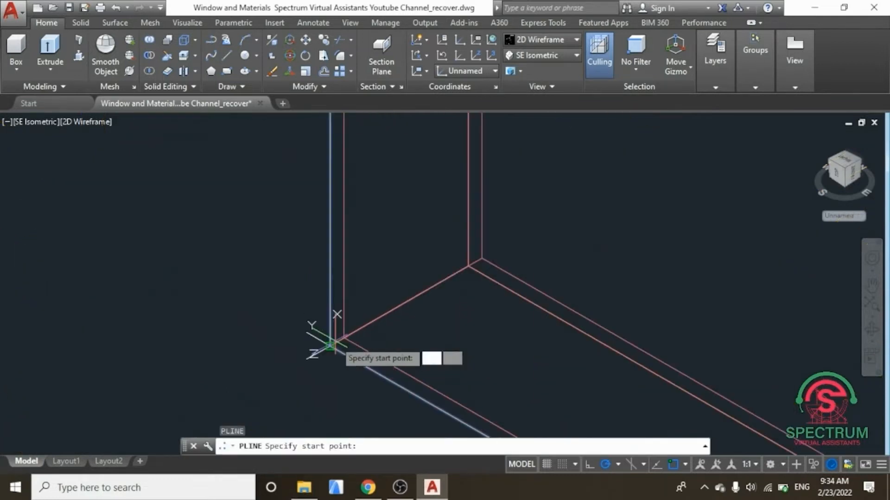
left_click(343, 320)
scroll(328, 298, "down", 4)
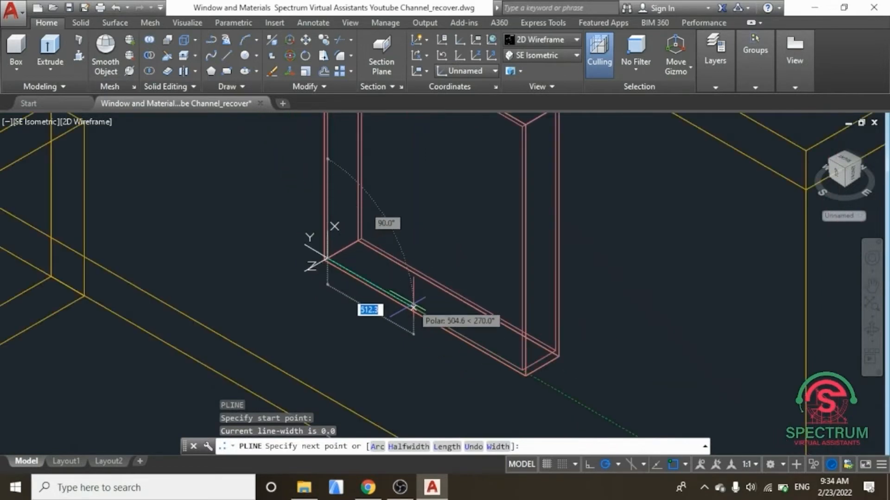
left_click(424, 315)
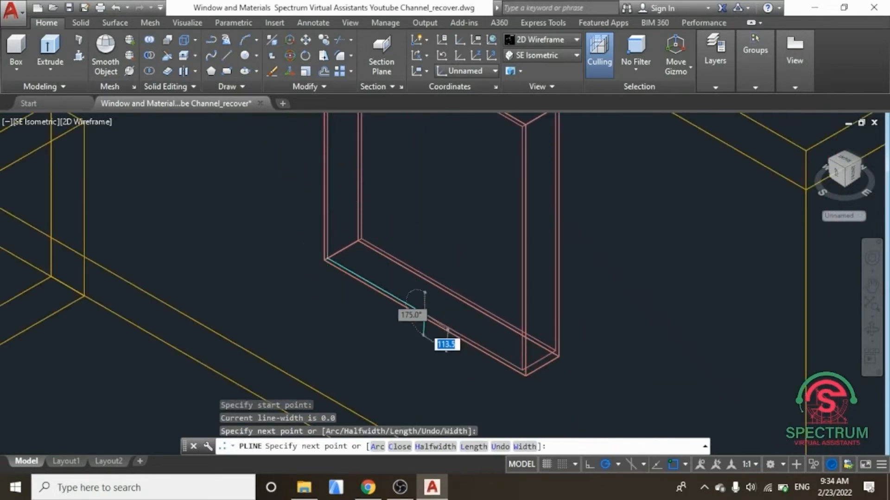
scroll(424, 315, "down", 3)
scroll(414, 240, "up", 5)
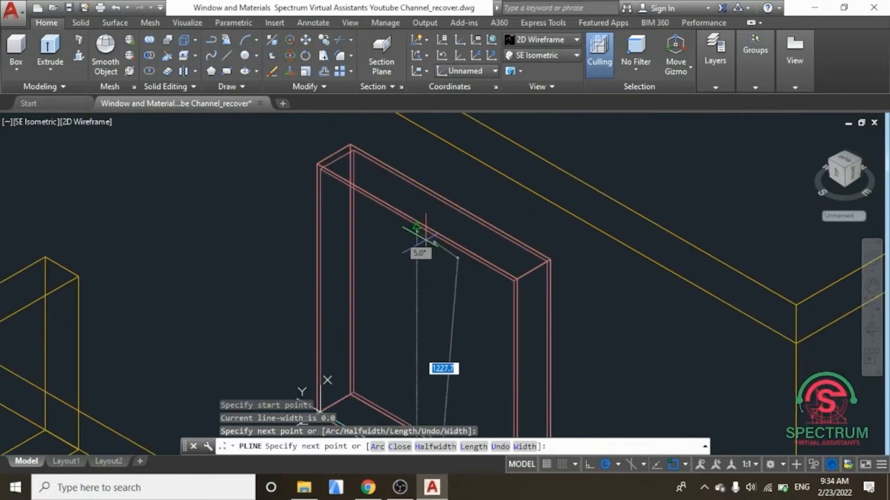
left_click(410, 241)
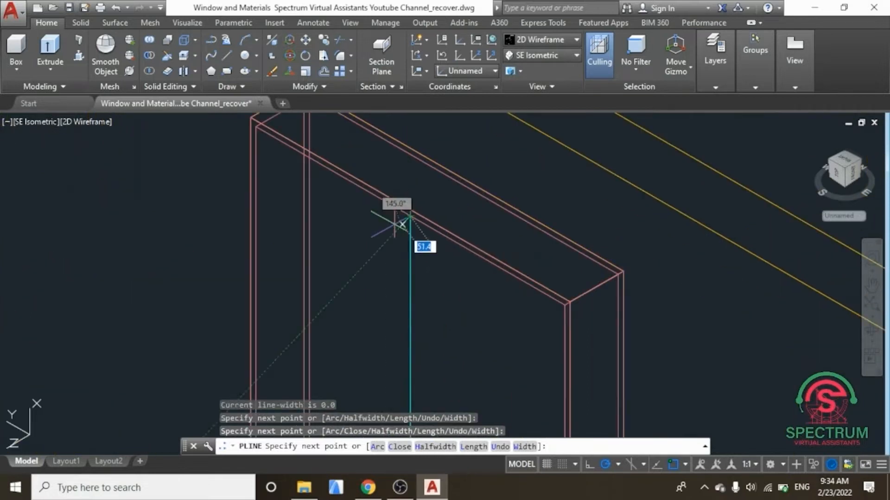
- Continue the polyline to the frame's inner upper-left corner and back to its start, enclosing the left half of the window opening
scroll(249, 119, "up", 4)
left_click(267, 141)
scroll(278, 181, "down", 5)
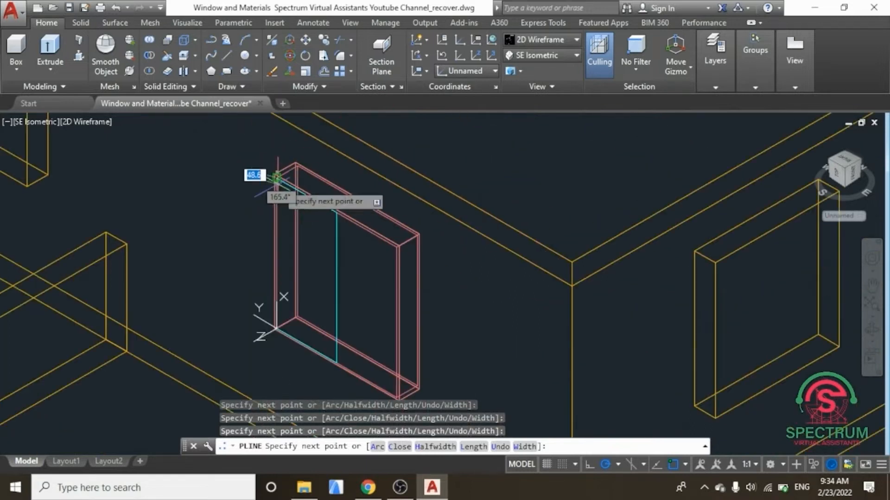
scroll(277, 329, "up", 6)
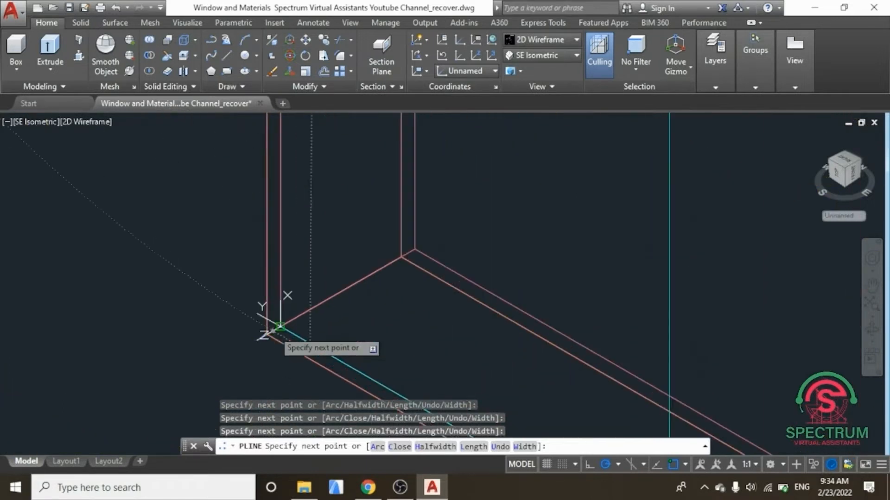
left_click(287, 323)
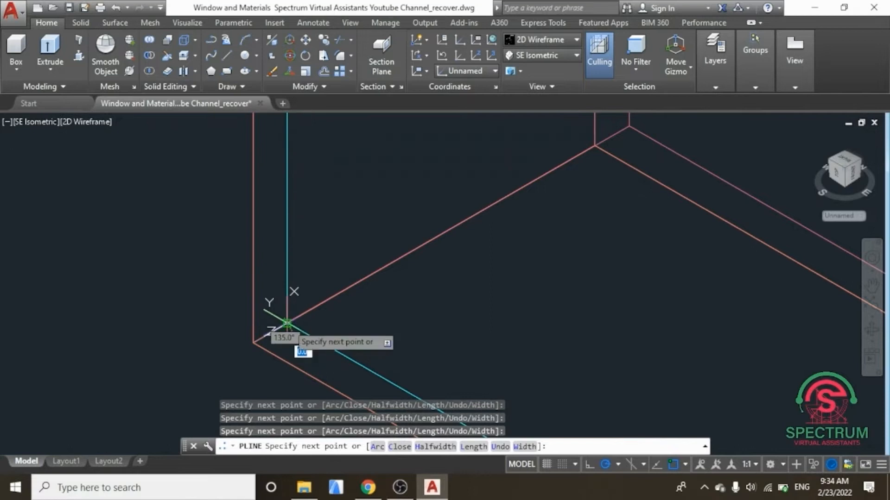
key("Return")
- Offset the sliding window outline 30 inward
scroll(290, 342, "down", 5)
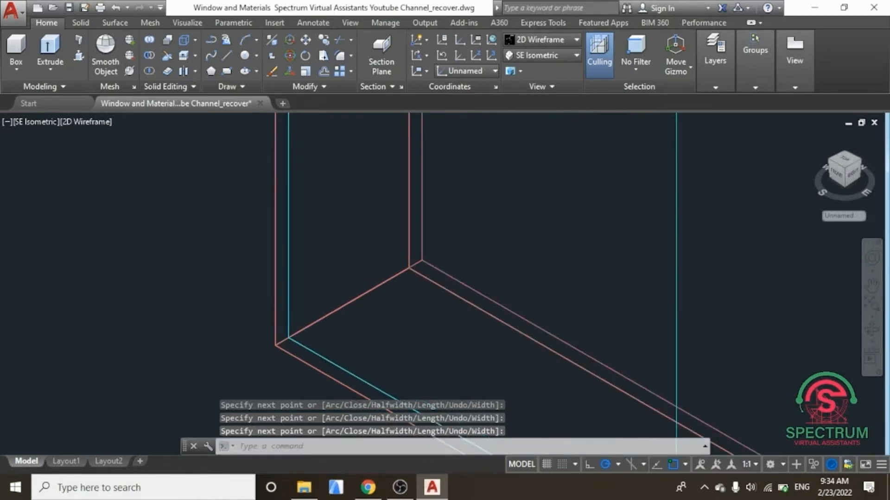
scroll(298, 345, "down", 5)
scroll(258, 252, "up", 3)
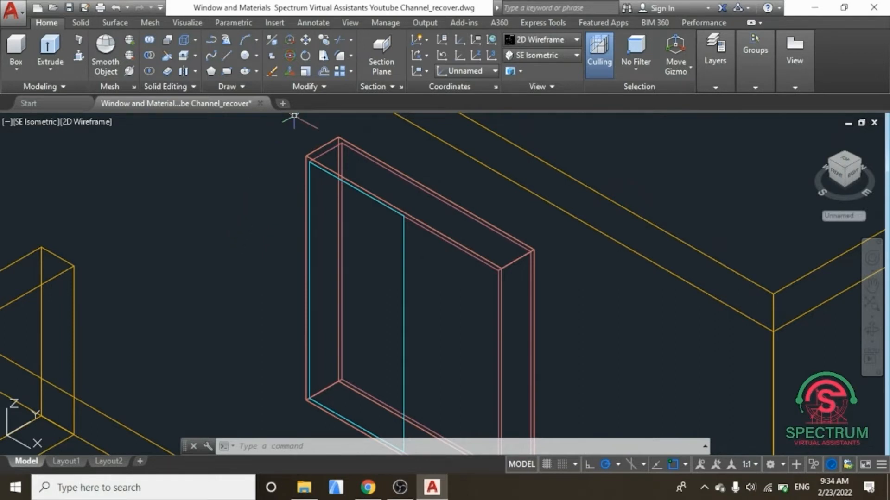
left_click(324, 71)
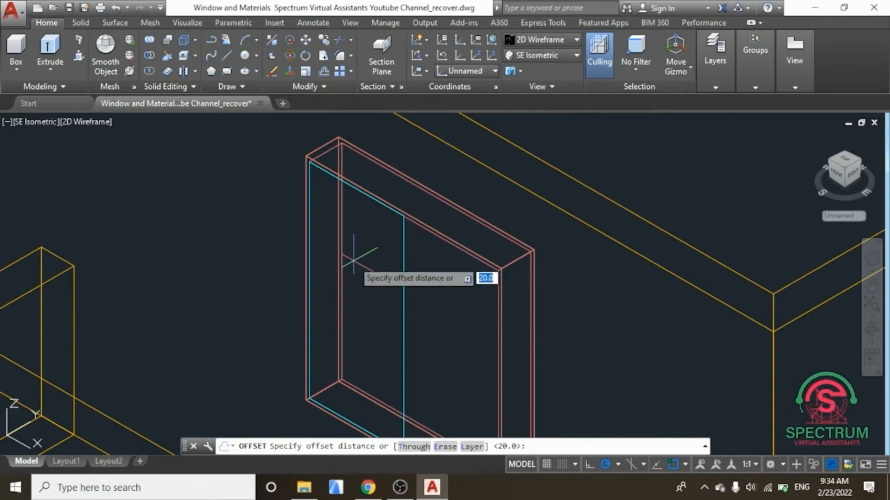
type("30")
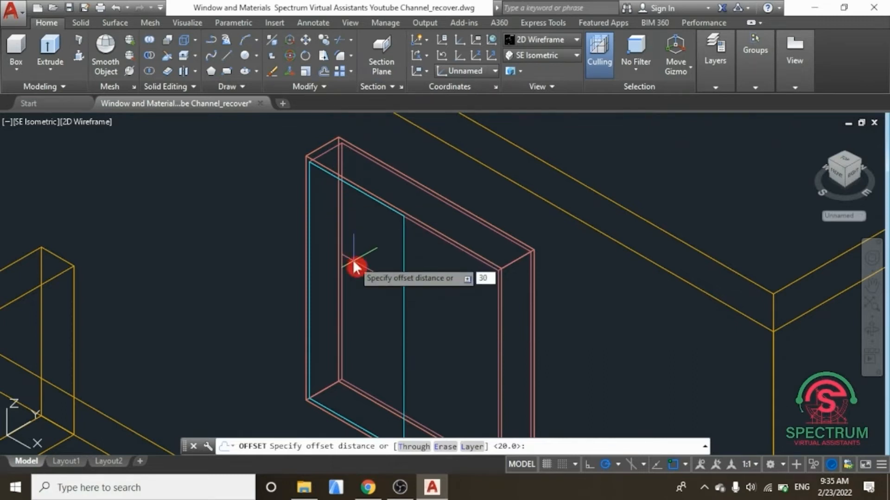
key("Return")
scroll(360, 223, "up", 4)
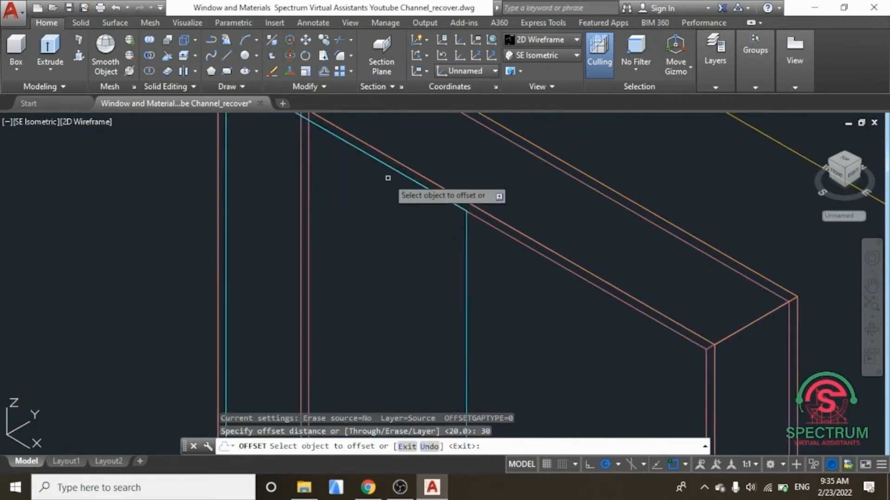
left_click(380, 160)
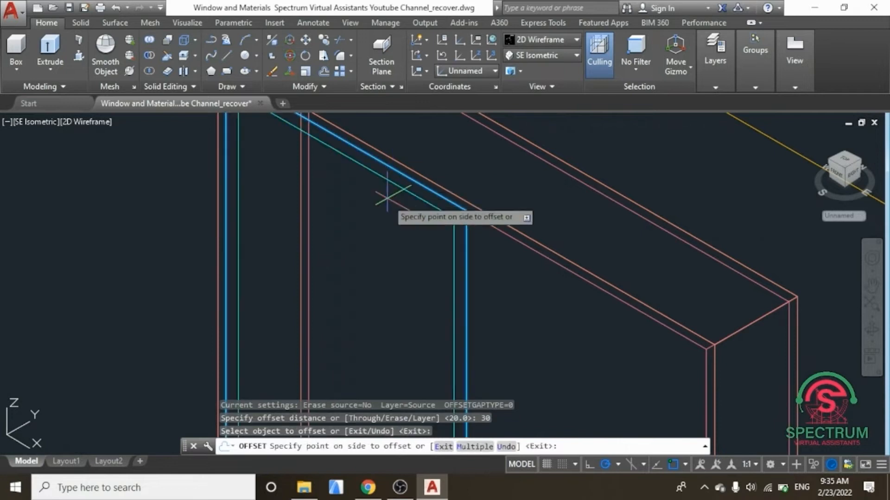
left_click(400, 226)
key("Return")
- Extrude both the outer and inner sliding window outlines 40 into the wall thickness as solids
scroll(412, 296, "down", 3)
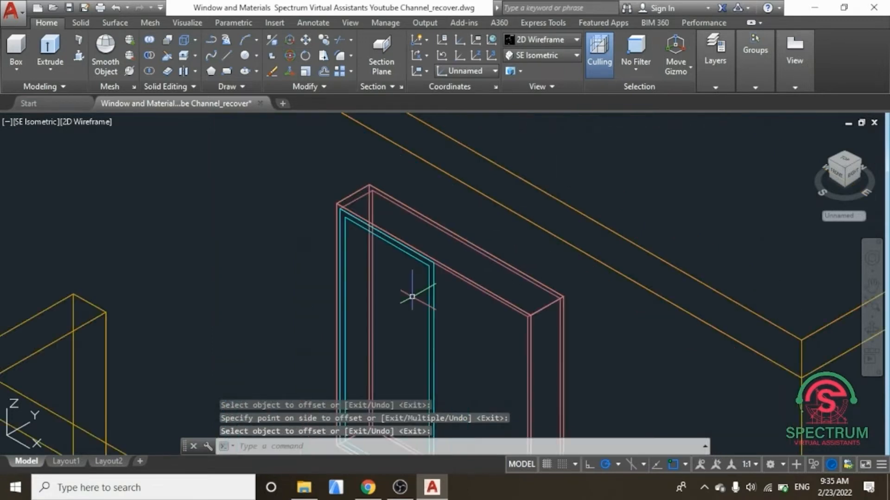
scroll(312, 189, "up", 2)
scroll(311, 189, "up", 2)
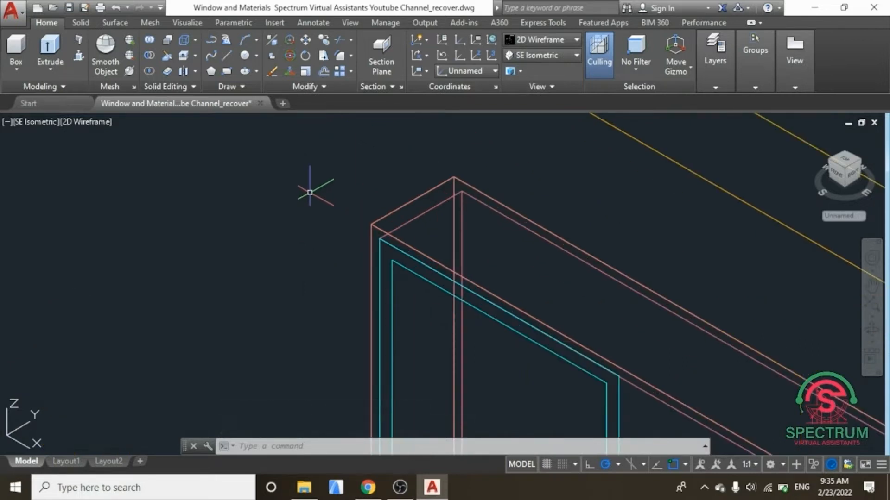
left_click(51, 47)
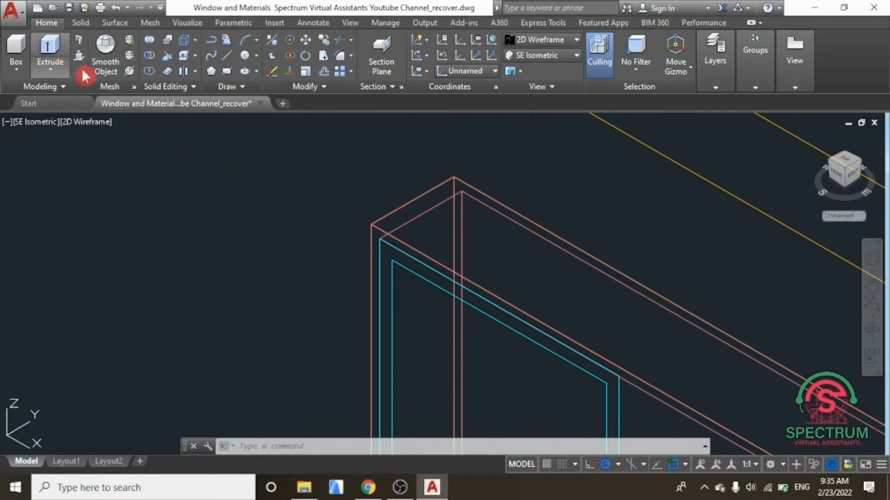
left_click(416, 275)
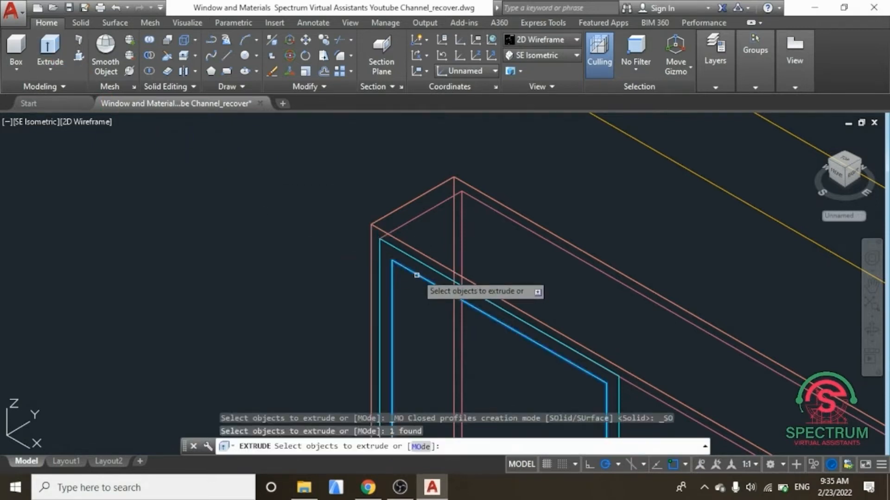
left_click(419, 264)
key("Return")
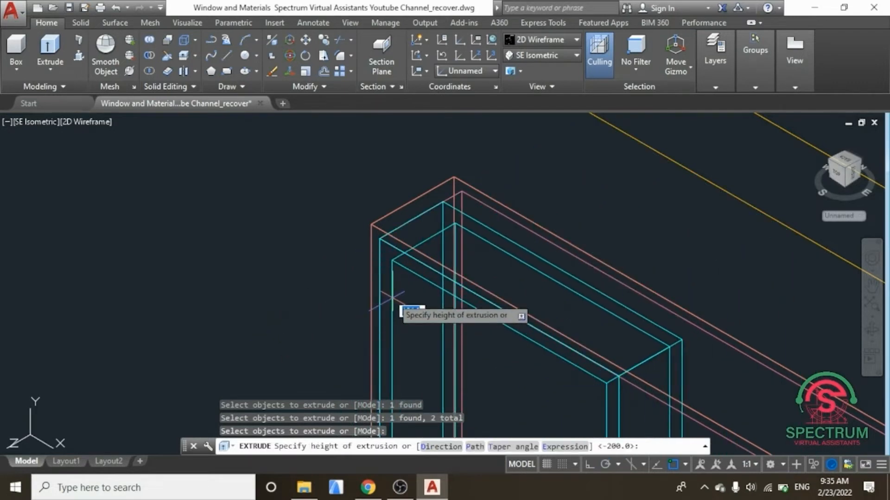
type("40")
key("Return")
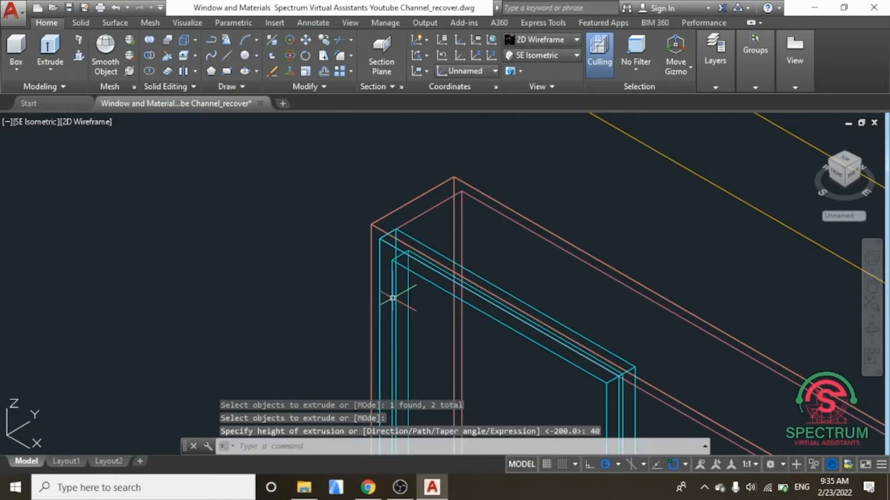
- Set the model's visual style to Realistic to show the sliding window solids in the frame
scroll(329, 222, "down", 5)
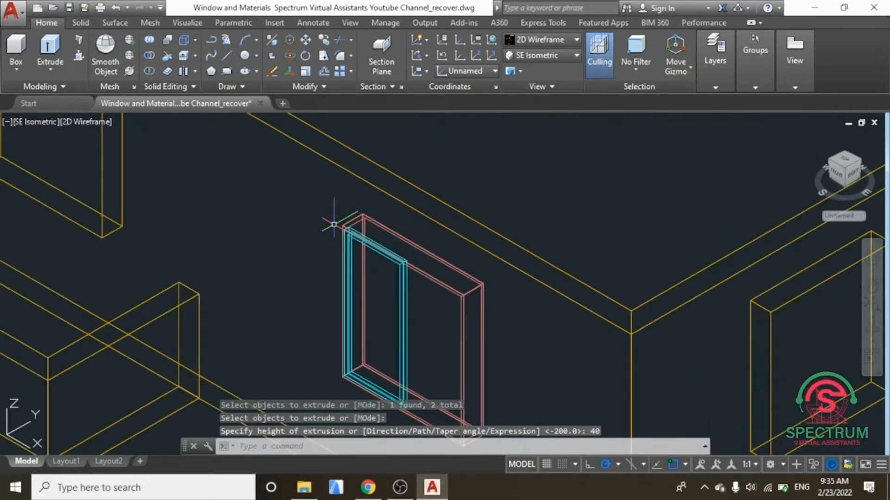
scroll(318, 366, "up", 3)
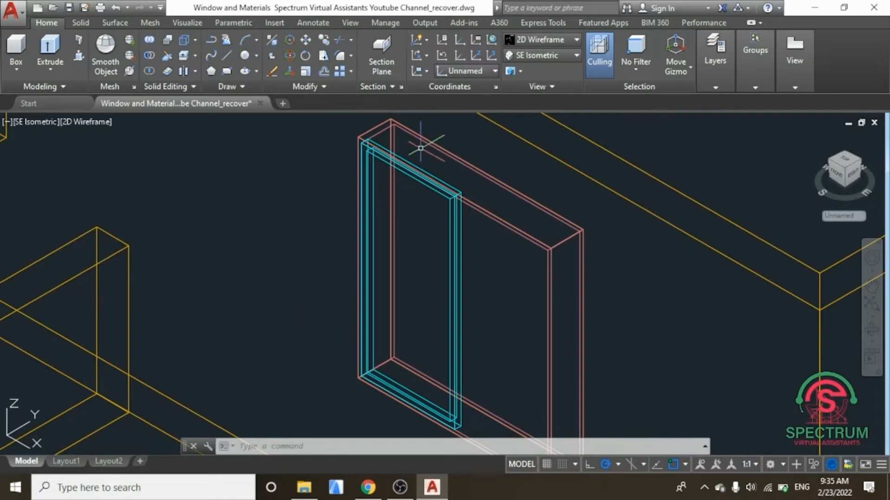
left_click(556, 41)
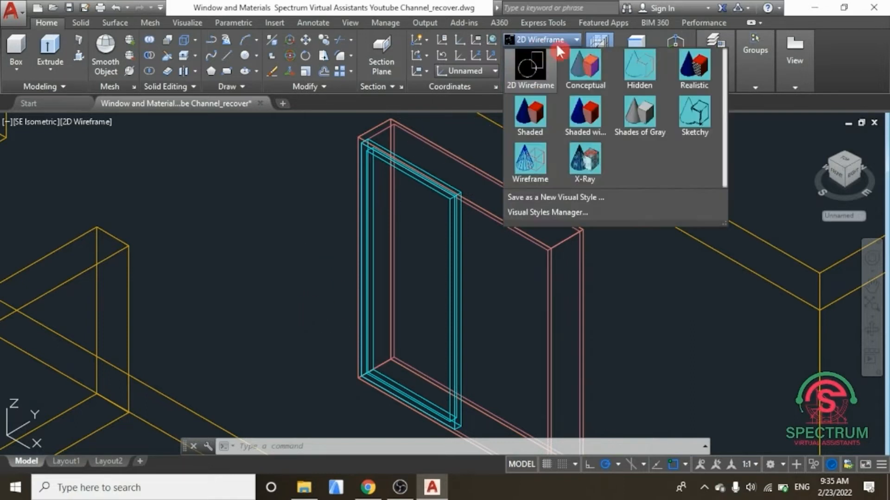
left_click(684, 69)
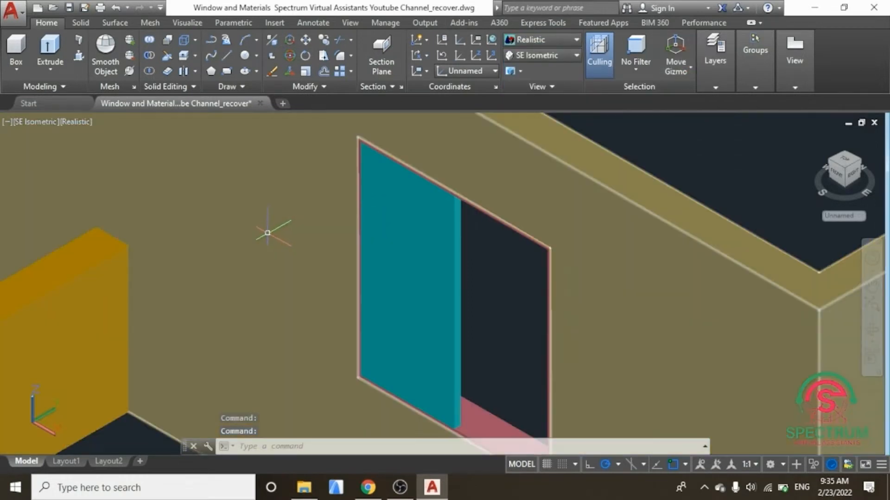
- Subtract the inner sliding window solid from the outer one to leave a hollow sash frame in the opening
scroll(231, 209, "up", 2)
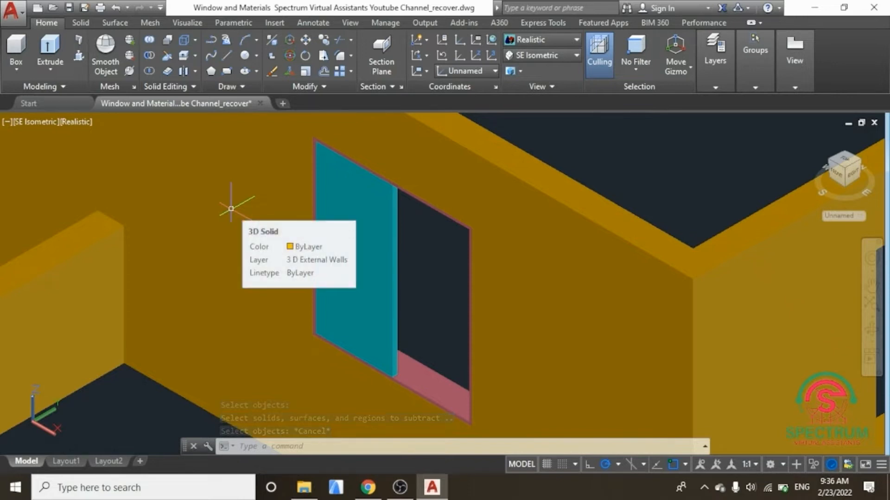
type("sub")
key("Return")
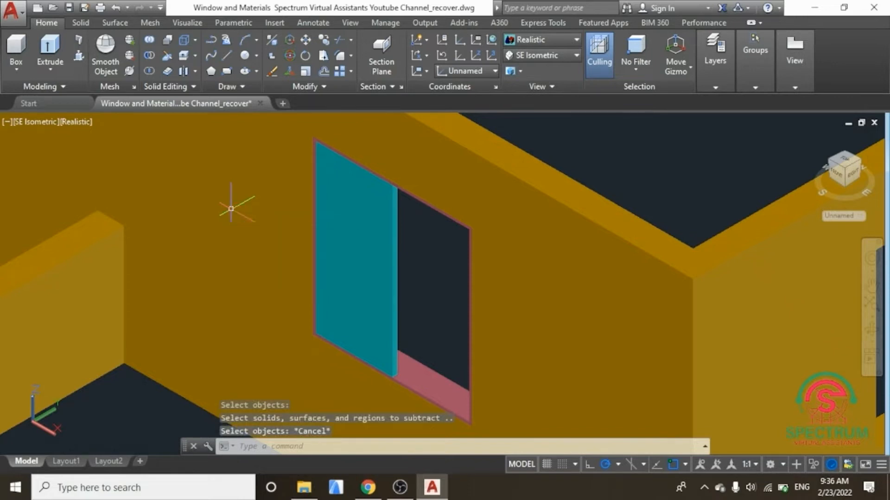
scroll(362, 353, "up", 3)
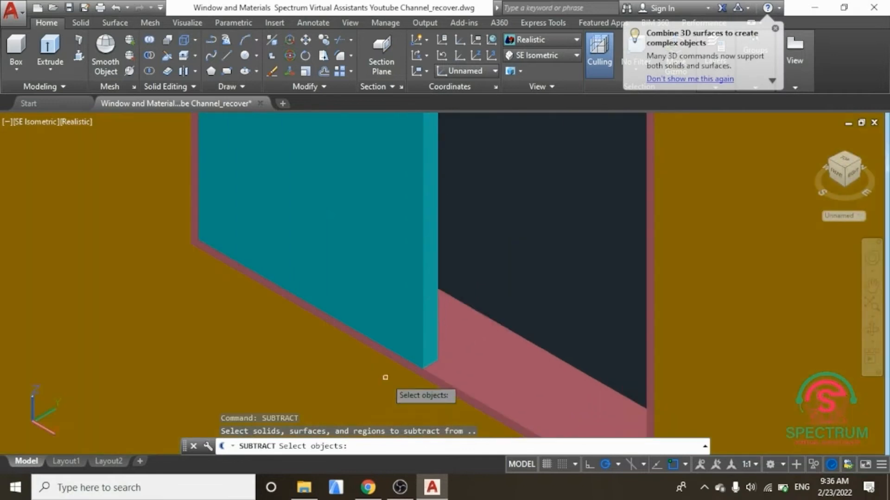
left_click(419, 355)
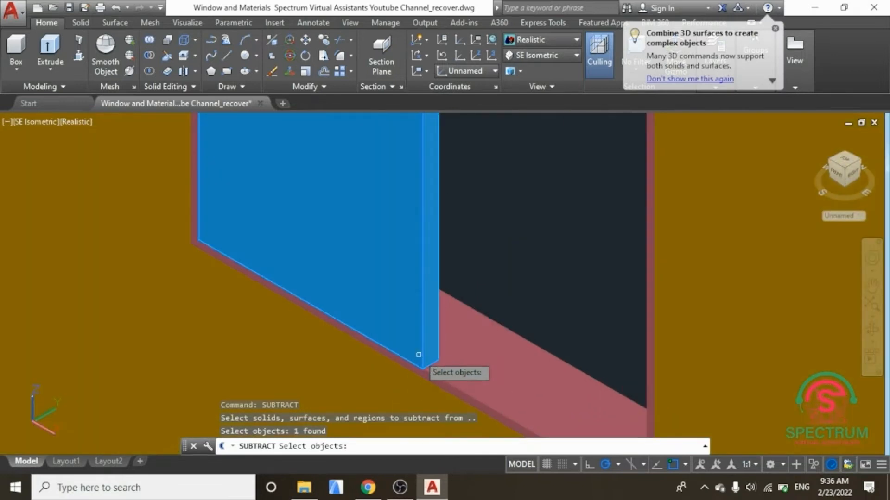
key("Return")
scroll(415, 352, "up", 3)
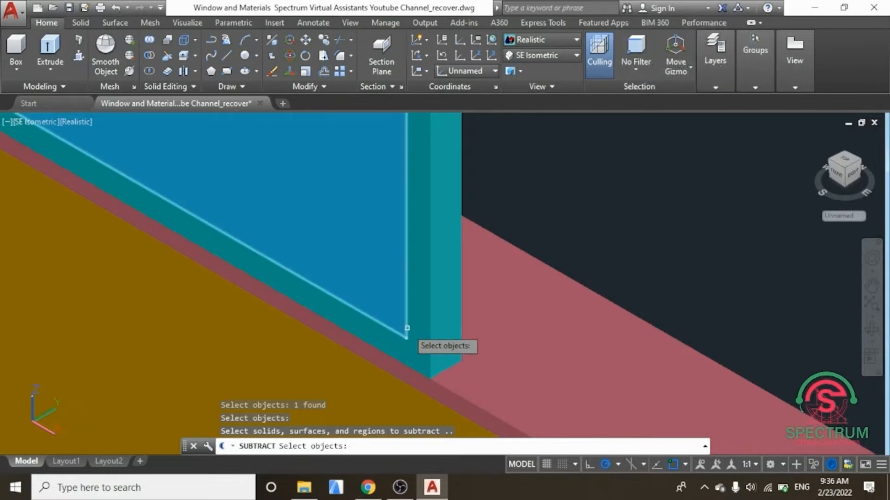
left_click(407, 328)
key("Return")
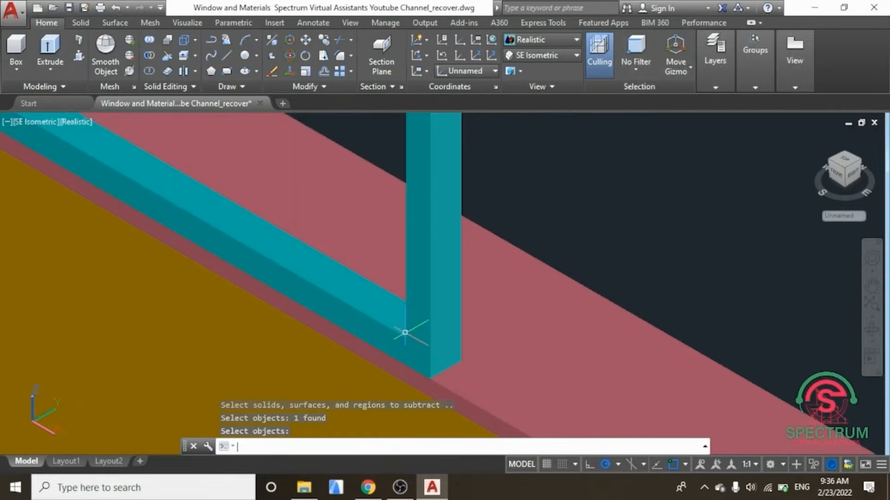
scroll(408, 343, "down", 5)
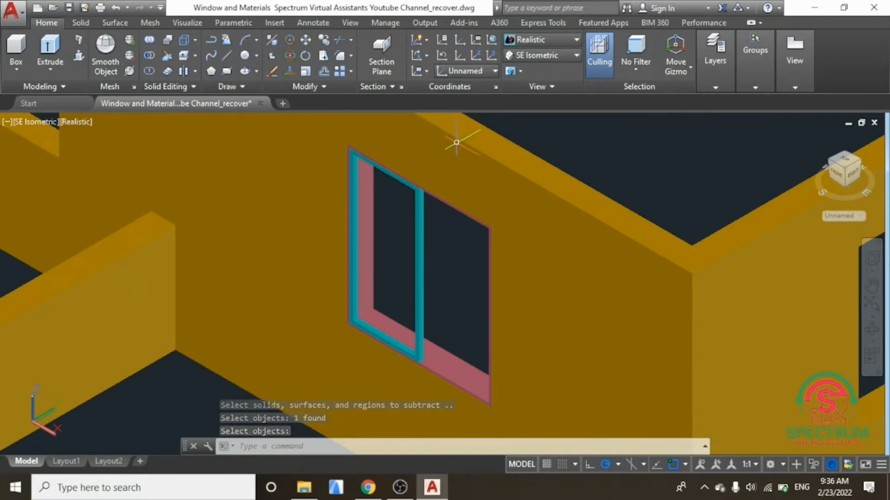
- Set the model's visual style to 2D Wireframe and inspect the lower corners of the sash frame
left_click(524, 40)
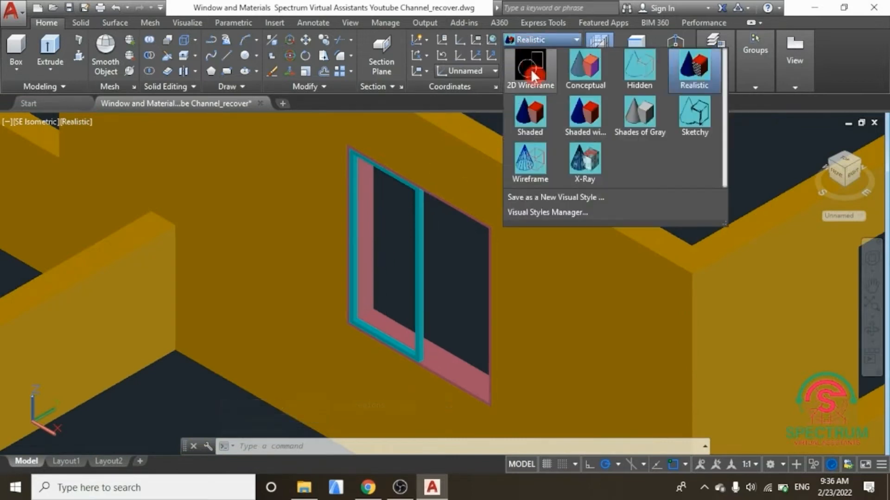
left_click(530, 68)
scroll(348, 331, "up", 4)
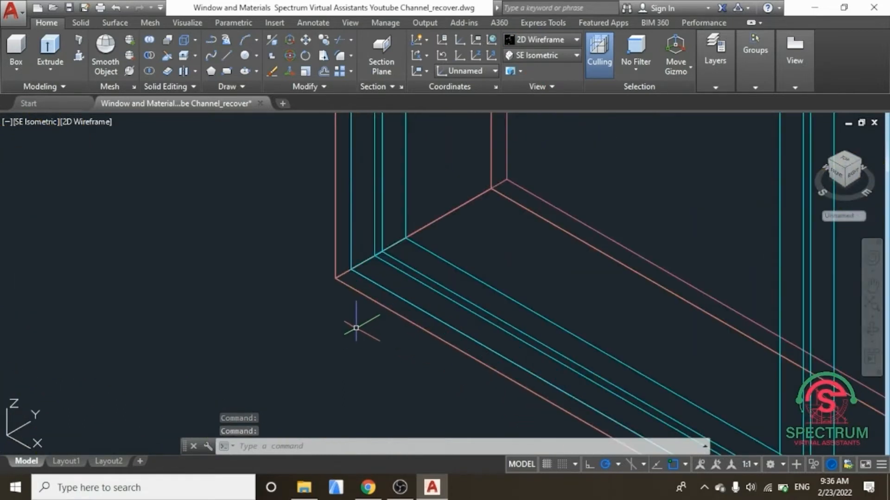
scroll(354, 255, "up", 3)
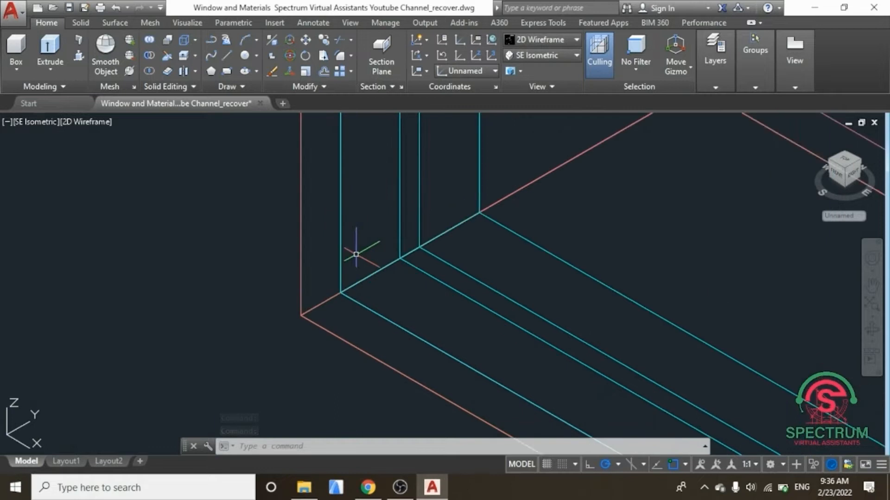
scroll(359, 332, "down", 5)
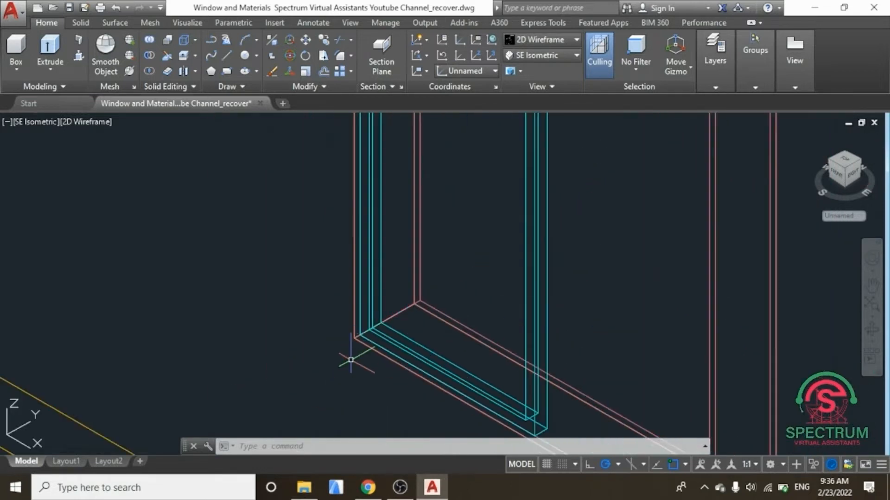
scroll(363, 349, "down", 2)
scroll(439, 372, "up", 3)
scroll(496, 410, "up", 2)
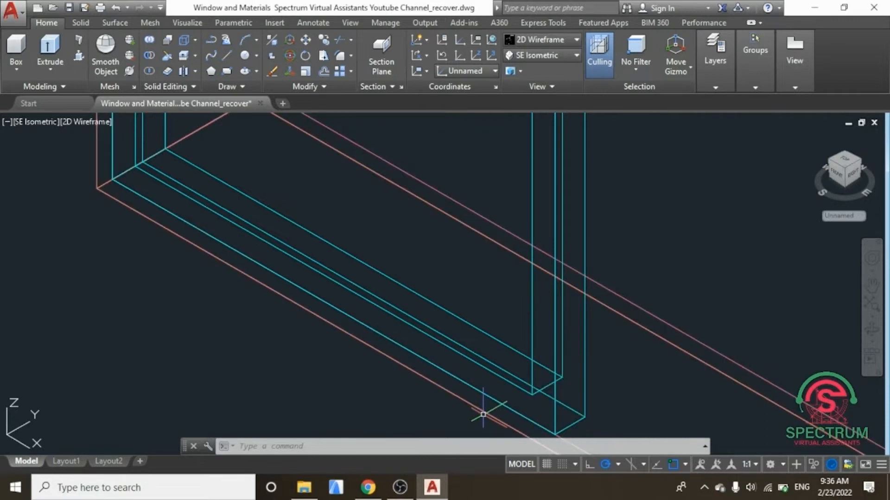
- Move the sash frame 60 deeper into the window frame along the wall thickness, starting from its lower front corner
left_click(257, 266)
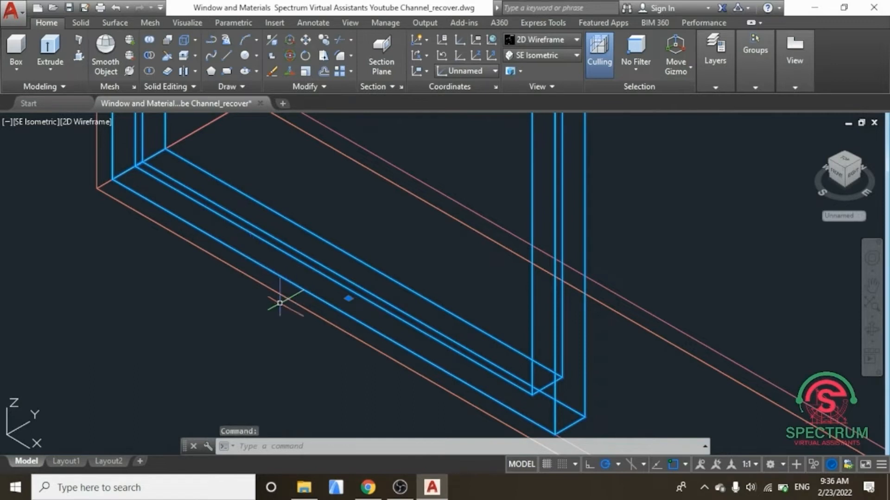
right_click(121, 259)
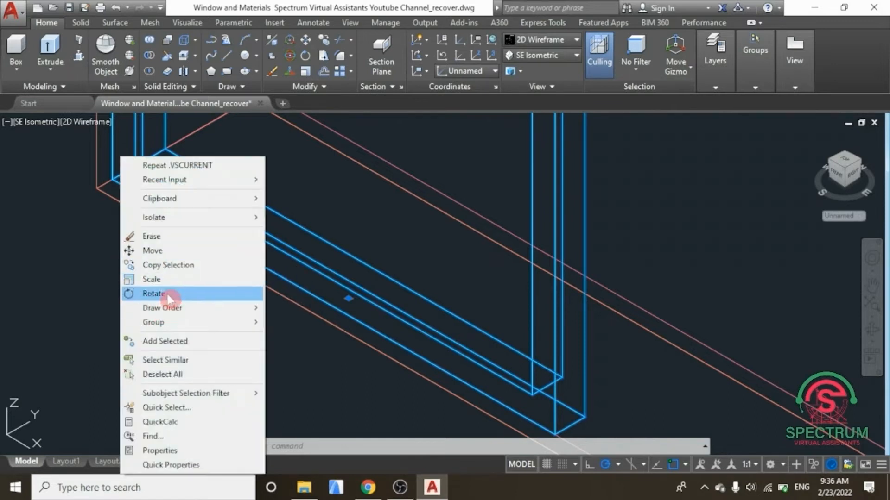
left_click(170, 254)
scroll(162, 217, "up", 5)
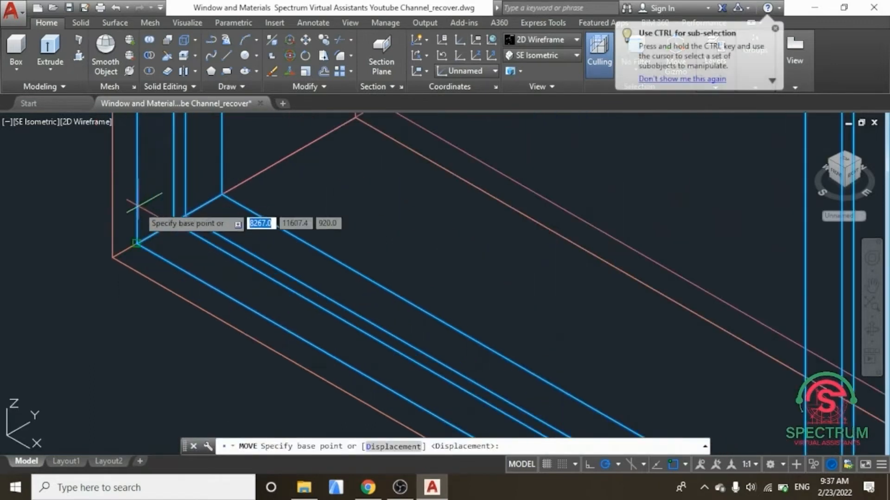
left_click(133, 298)
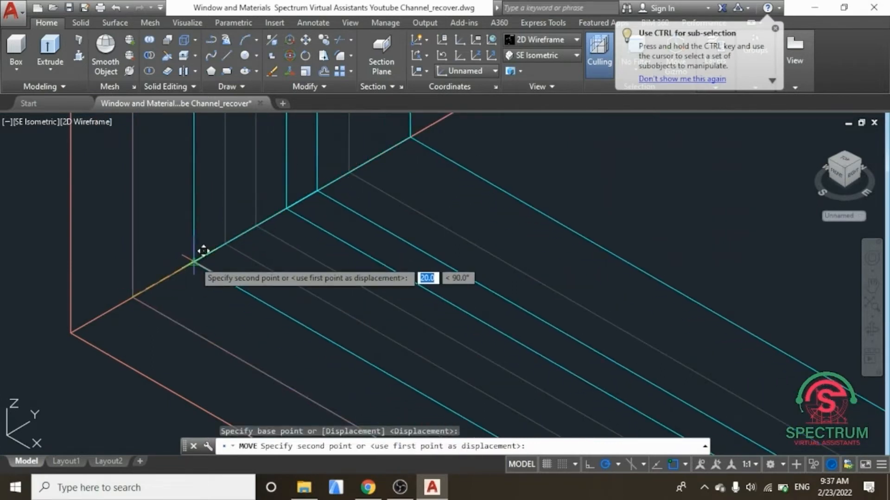
scroll(204, 251, "up", 2)
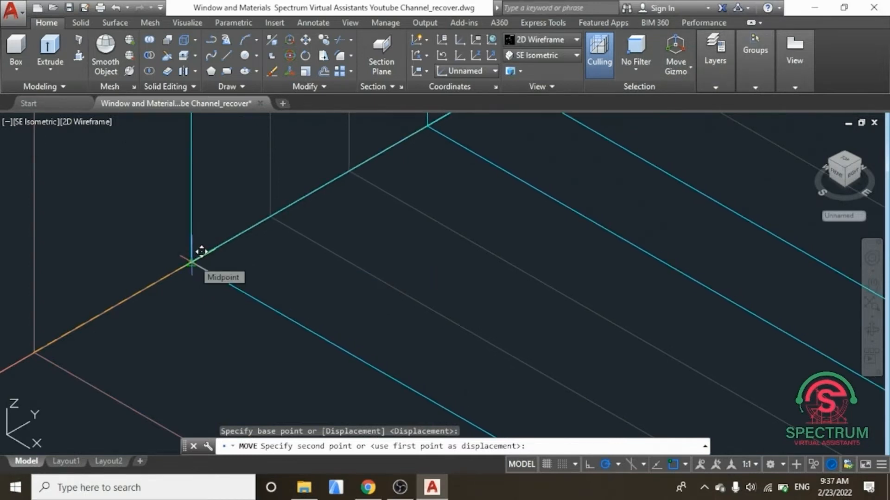
type("60")
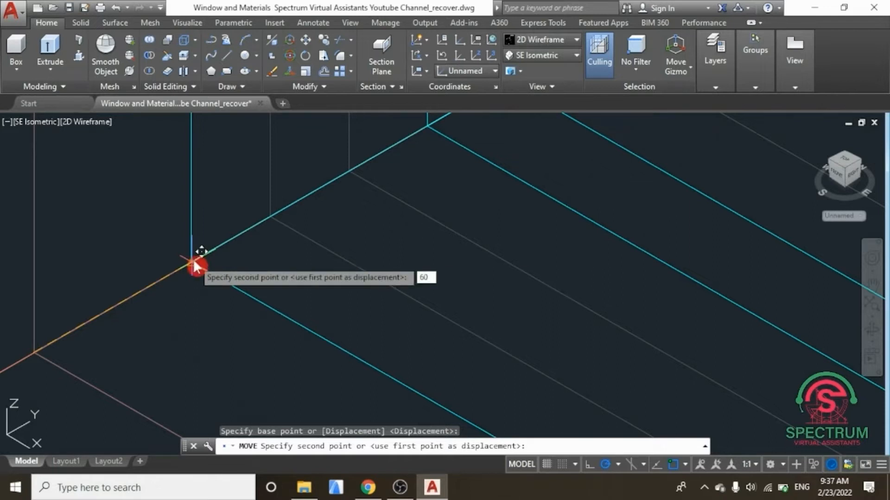
key("Return")
- Check the moved sash frame in the Realistic visual style and return the model to 2D Wireframe
scroll(194, 261, "down", 5)
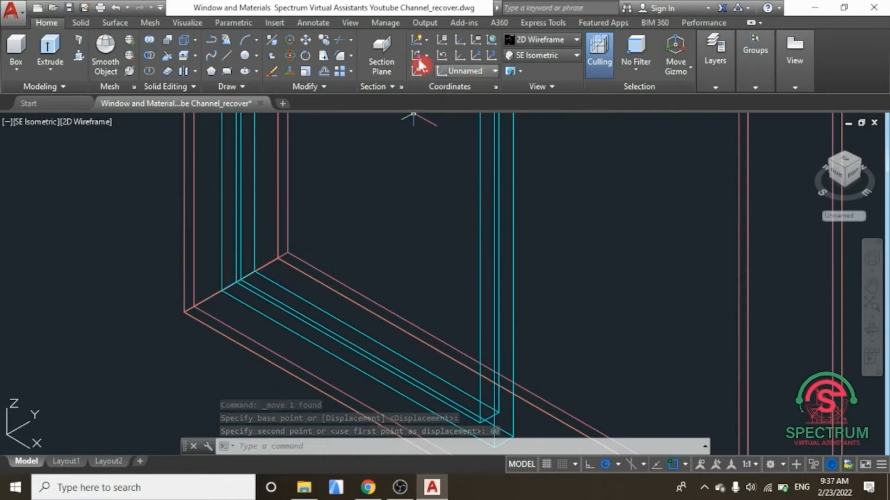
left_click(523, 38)
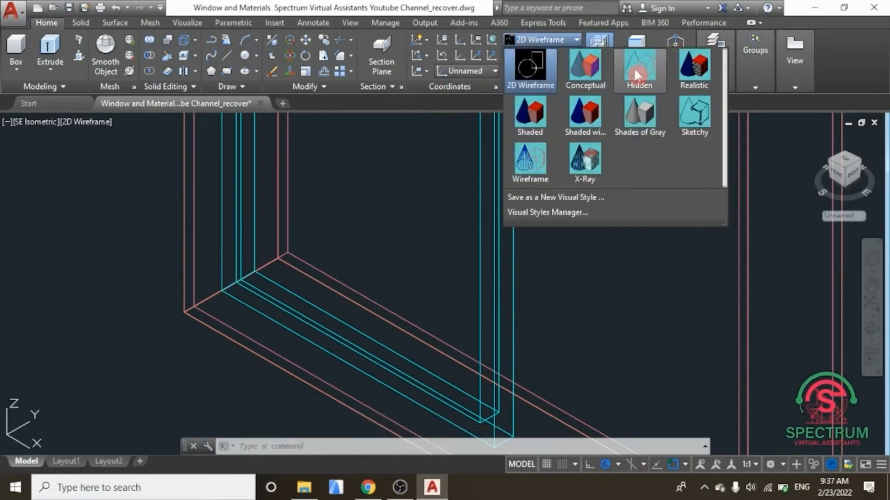
left_click(688, 71)
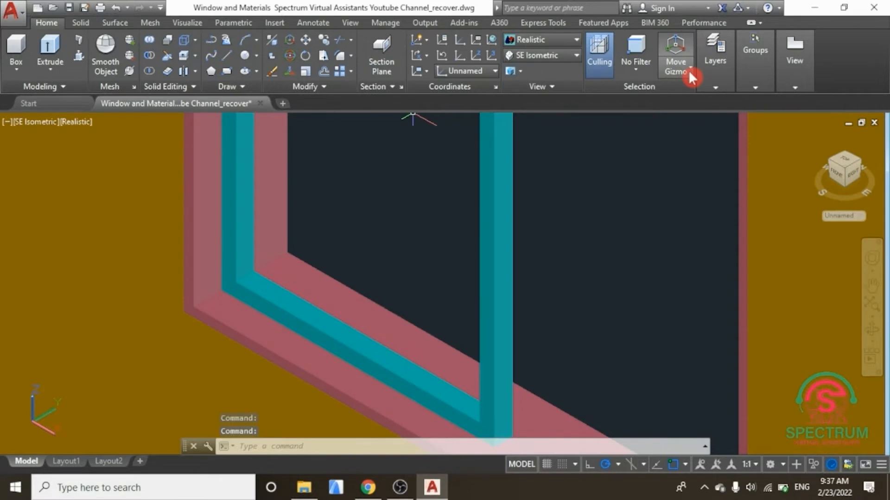
left_click(569, 40)
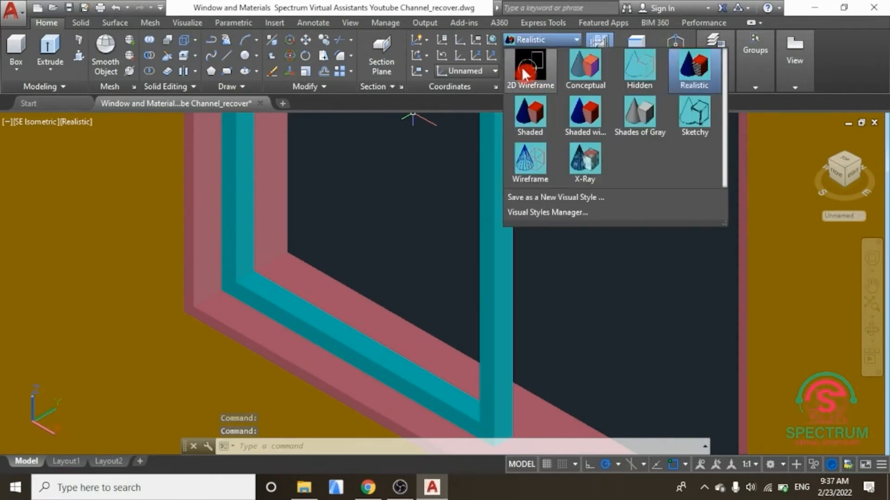
left_click(523, 69)
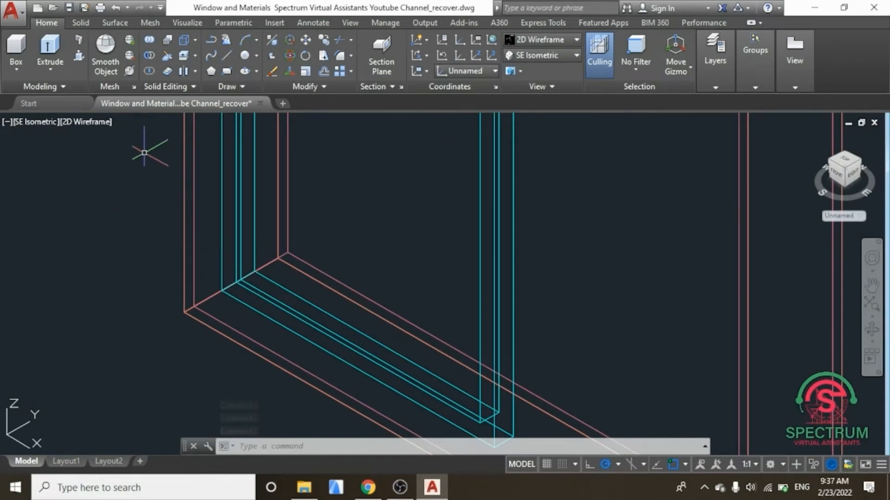
- Draw a line along the sash frame's front inner bottom edge, from its right corner to its left corner
left_click(226, 60)
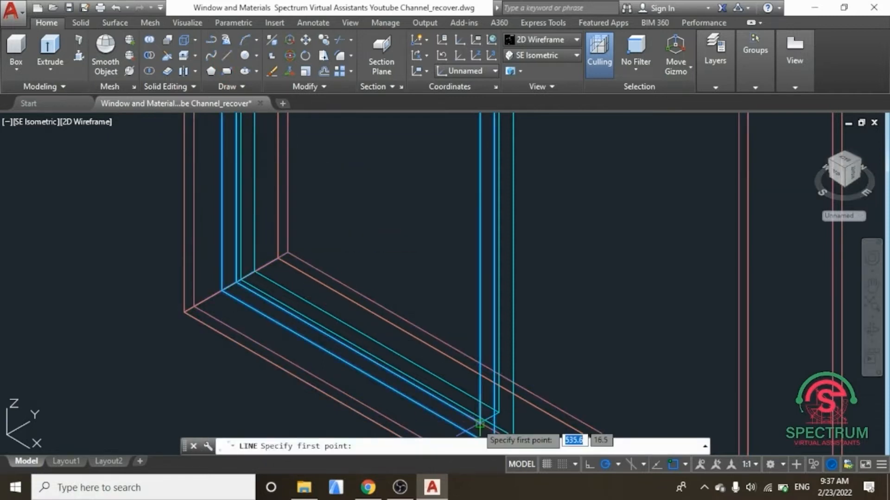
left_click(480, 422)
scroll(228, 284, "up", 3)
scroll(249, 296, "down", 3)
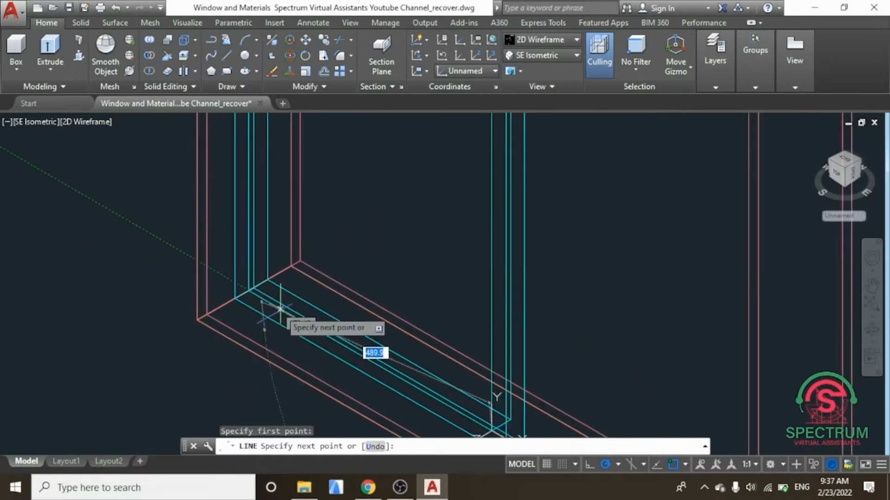
scroll(250, 293, "down", 2)
scroll(252, 293, "up", 4)
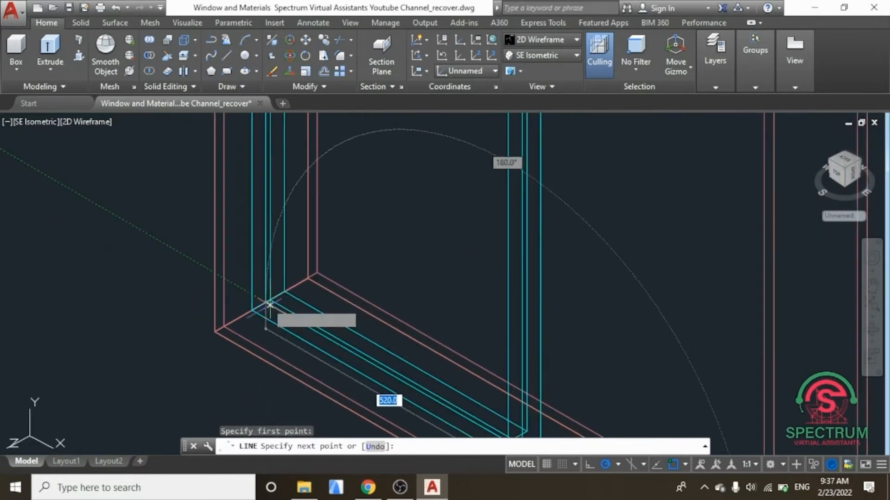
left_click(239, 287)
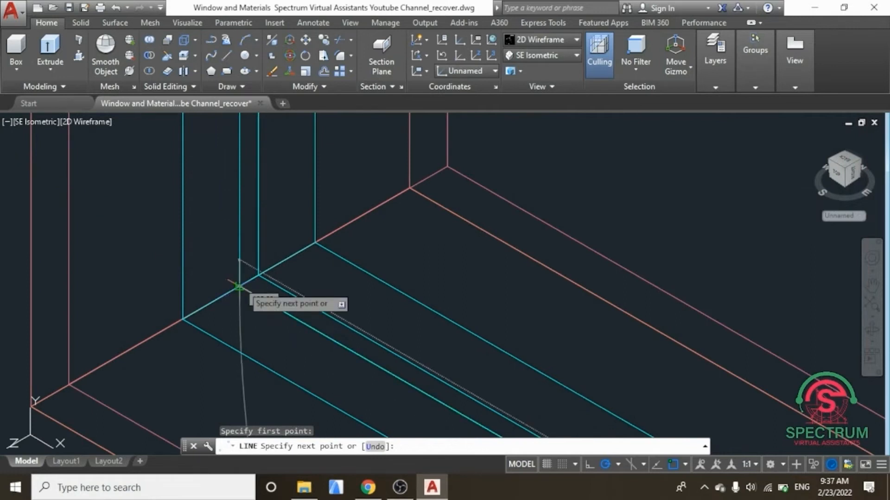
key("Return")
- Extrude the line on the sash frame's inner bottom edge upward to the frame's top edge to form the pane surface
scroll(295, 357, "down", 3)
scroll(297, 356, "down", 2)
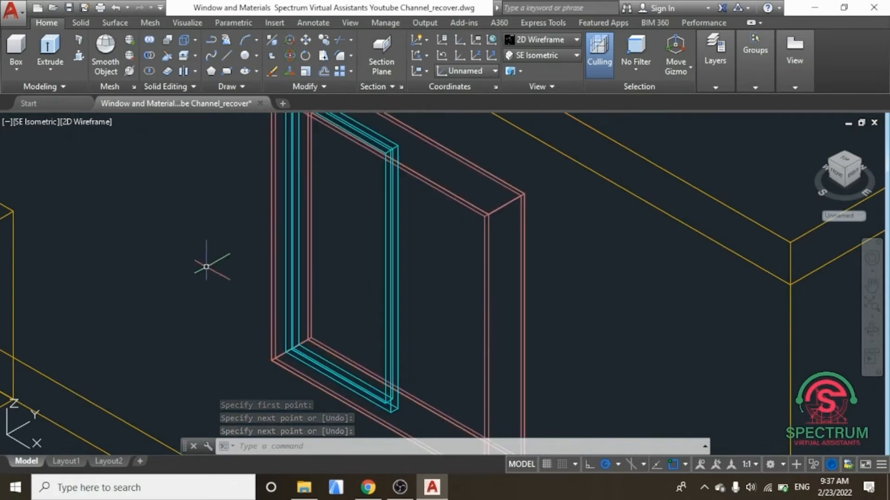
left_click(50, 51)
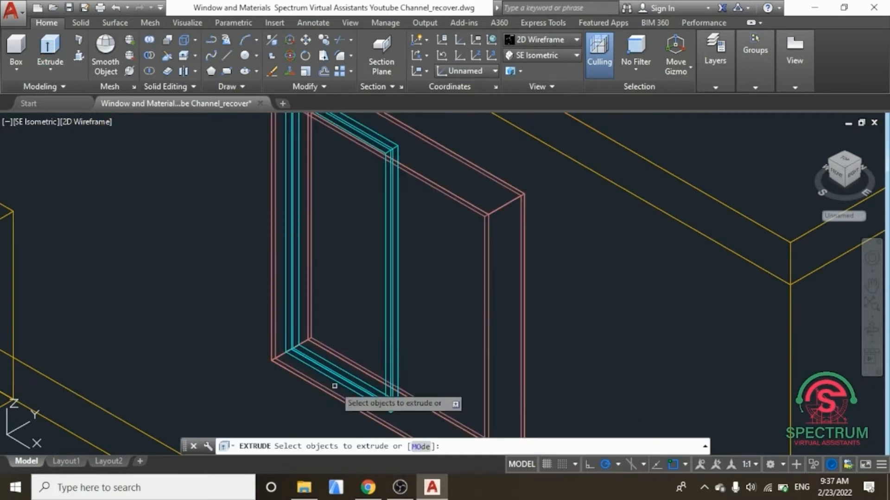
scroll(338, 389, "up", 5)
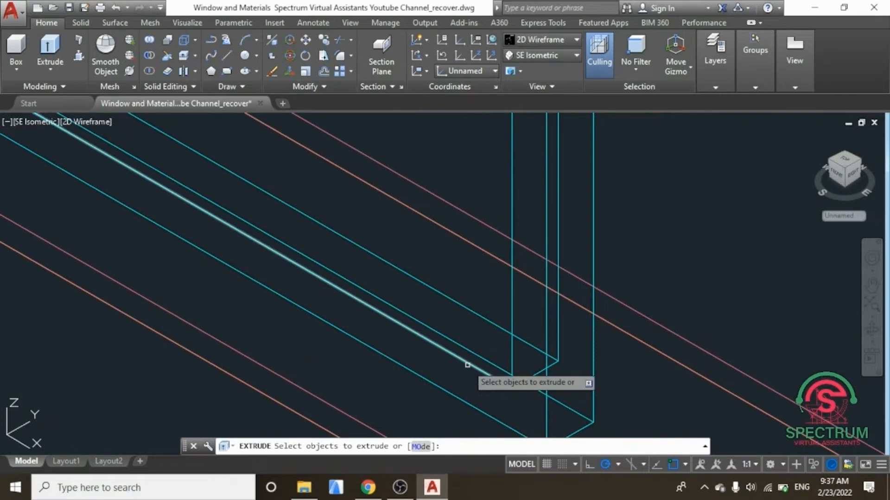
left_click(465, 369)
key("Return")
scroll(467, 364, "down", 5)
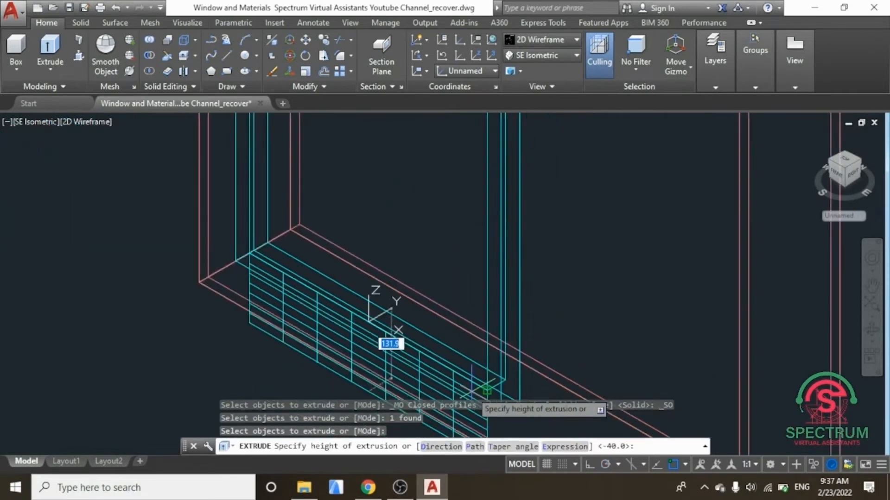
scroll(473, 228, "up", 6)
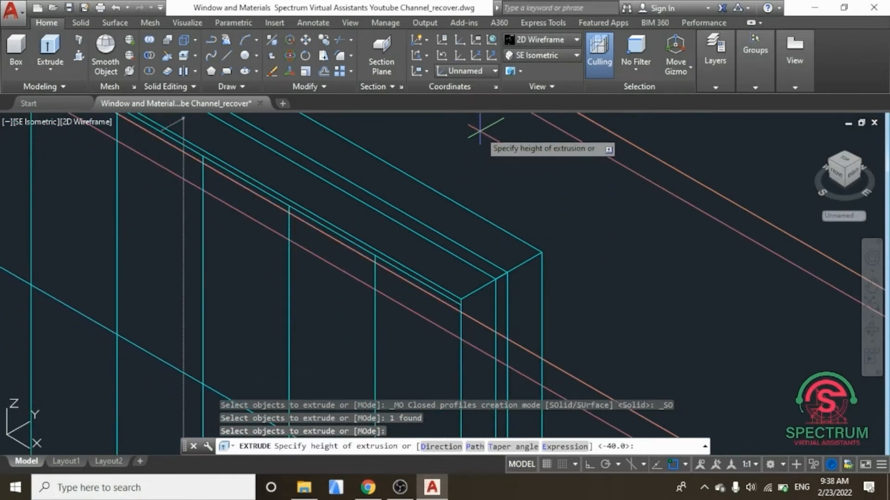
scroll(480, 129, "up", 4)
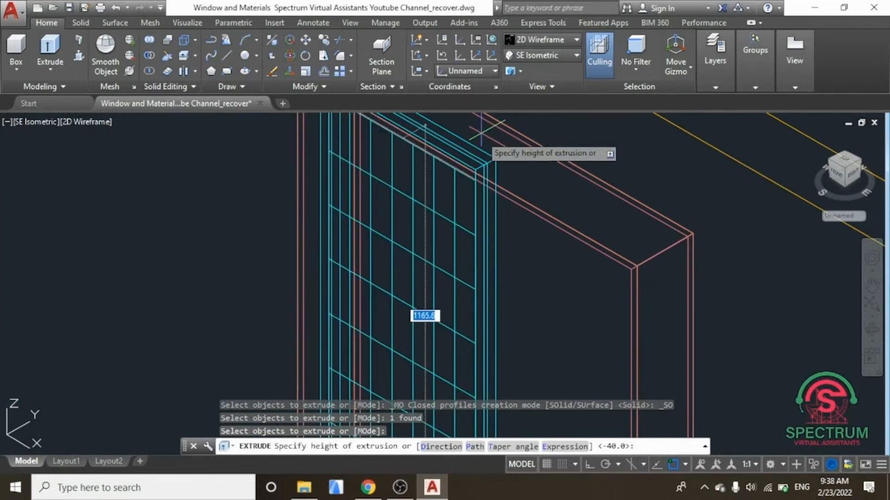
scroll(482, 125, "up", 4)
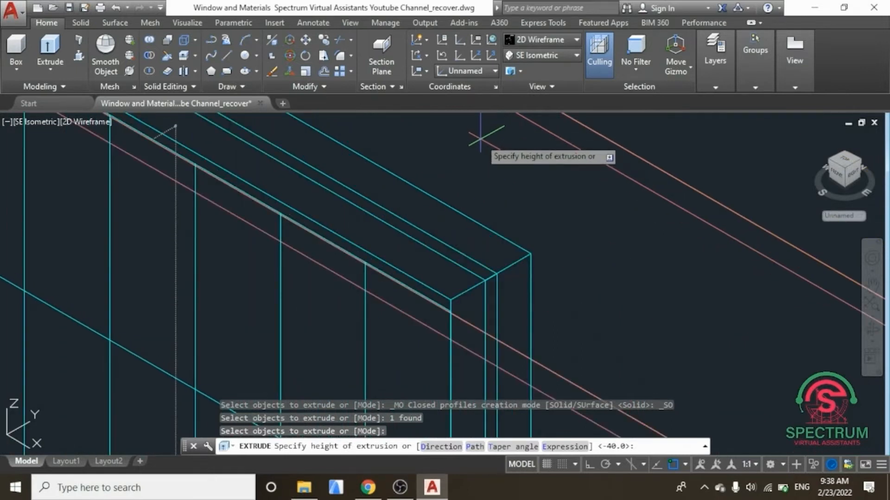
scroll(480, 138, "down", 2)
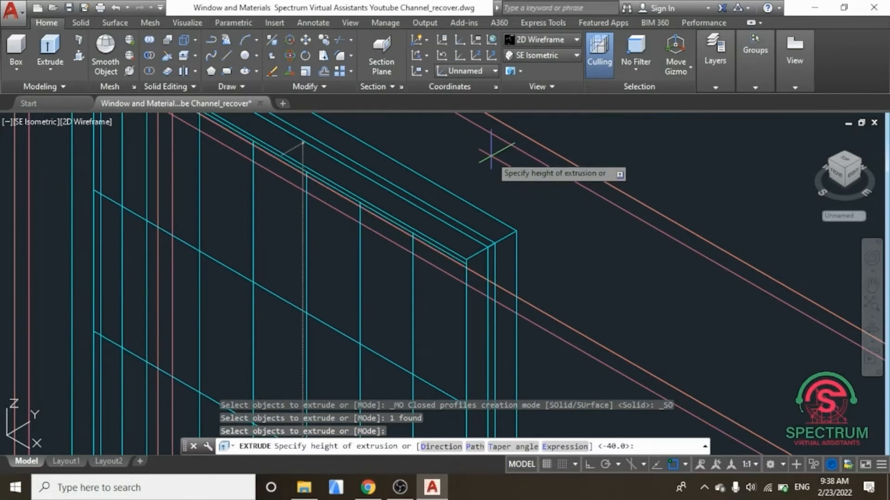
left_click(491, 153)
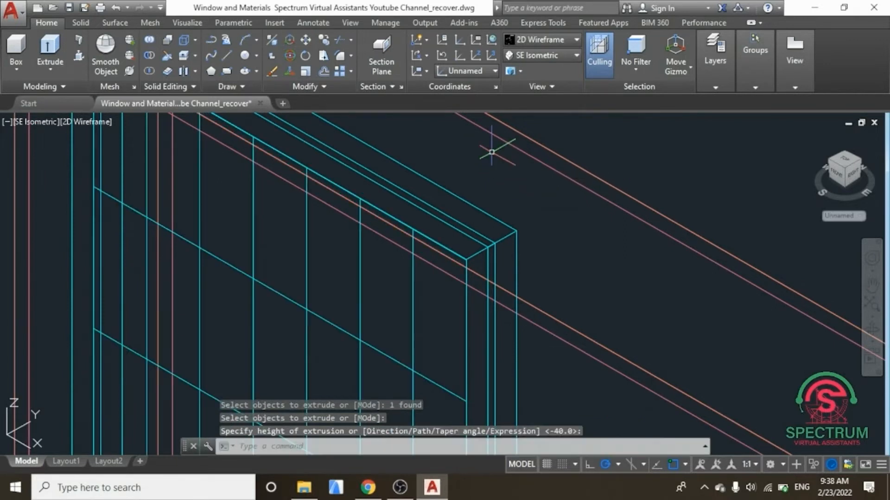
- Show the model in the Realistic visual style to check the pane surface, and save the drawing
scroll(470, 237, "down", 4)
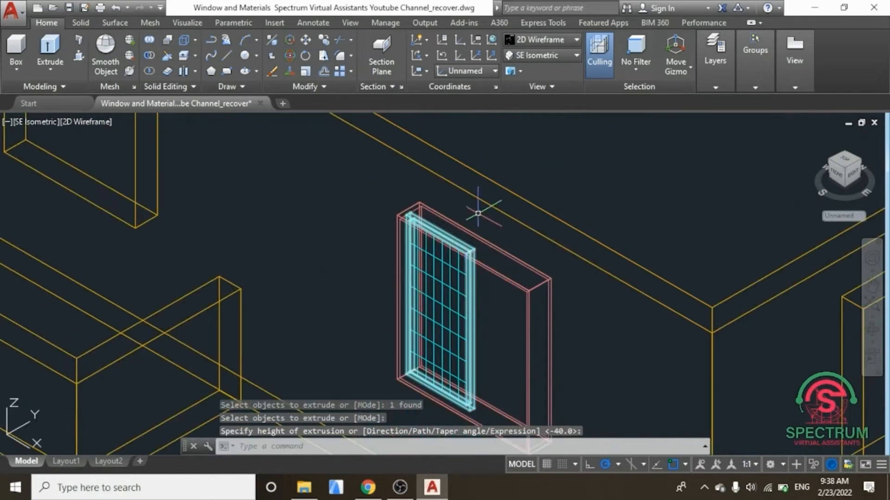
left_click(562, 39)
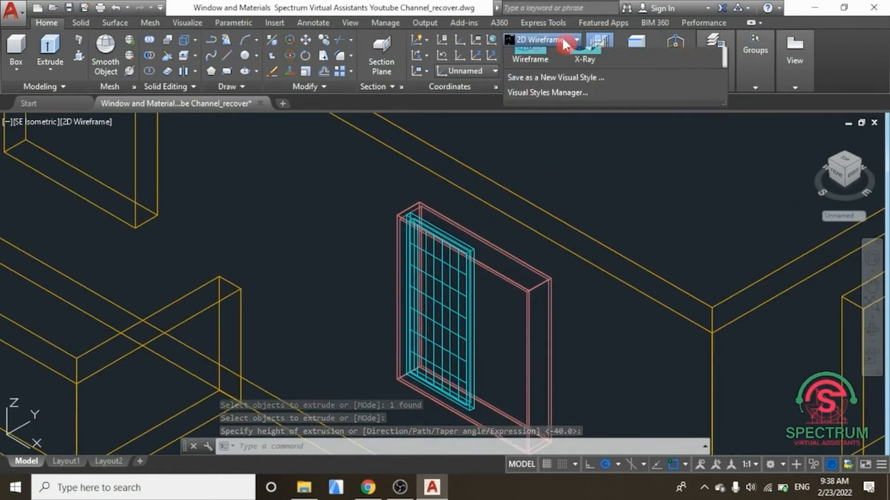
left_click(693, 78)
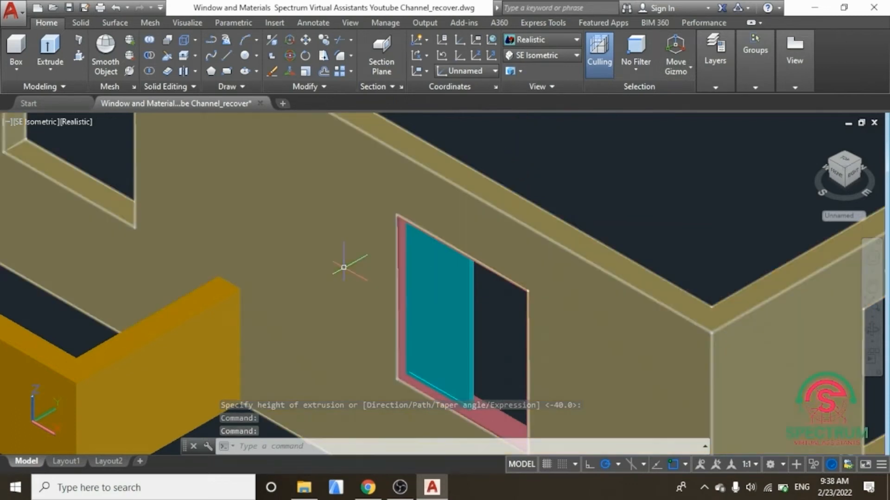
scroll(394, 281, "down", 3)
scroll(364, 312, "up", 3)
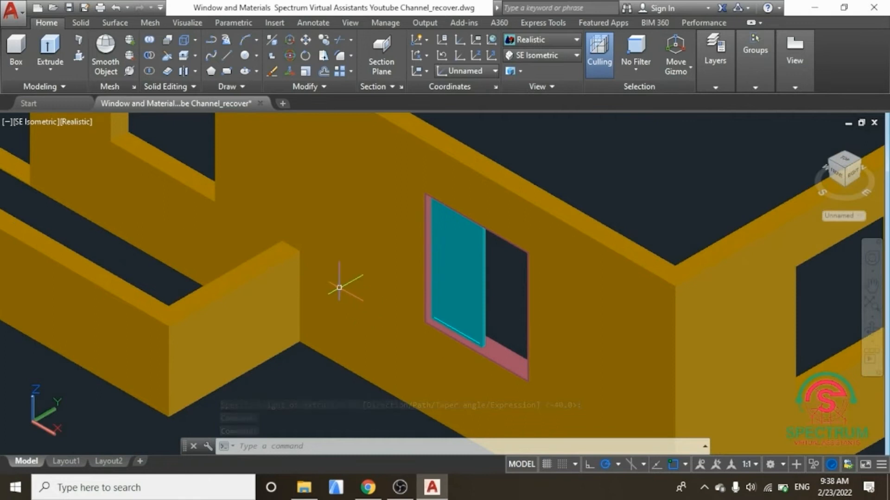
left_click(72, 9)
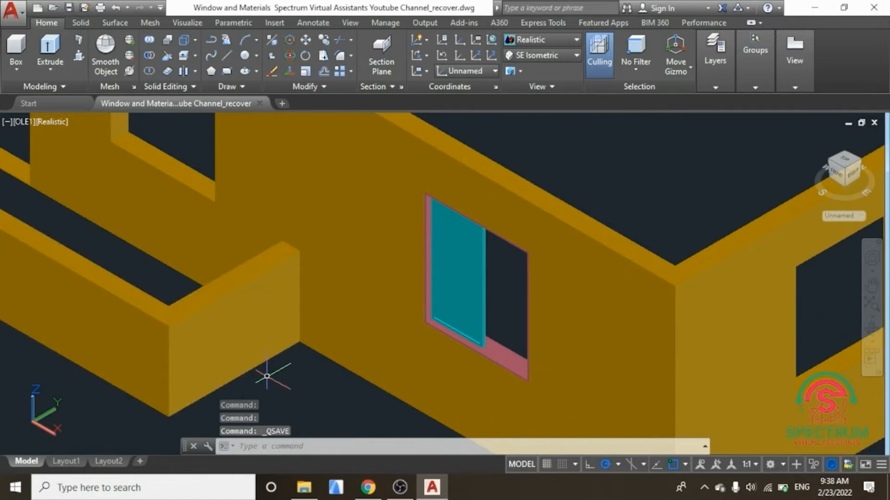
- Open the materials browser for assigning a glass material to the sash's pane
type("ma")
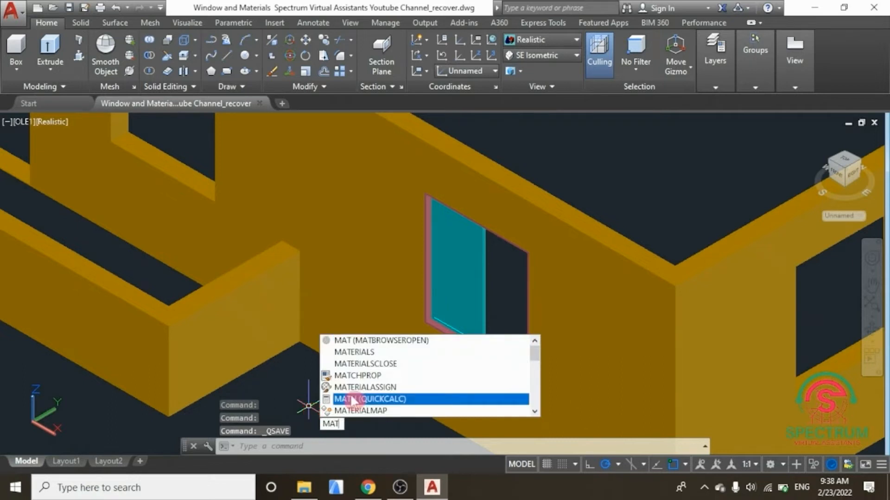
left_click(385, 352)
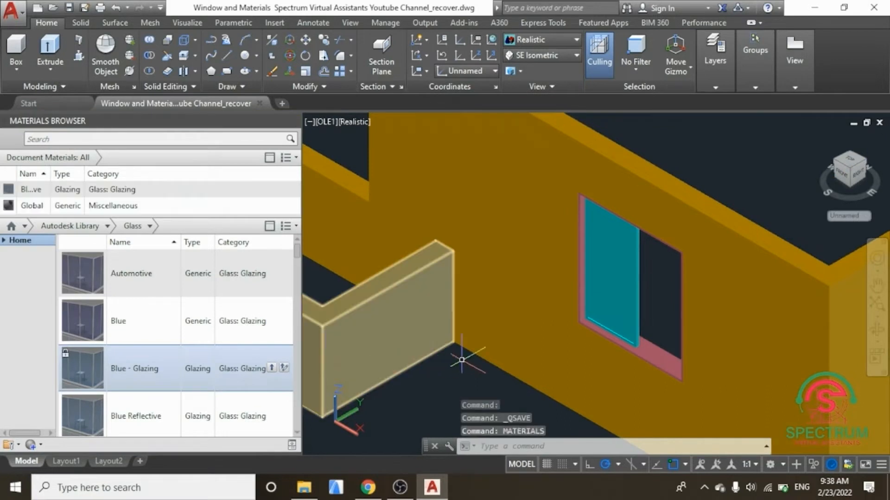
scroll(473, 359, "down", 4)
scroll(546, 343, "up", 3)
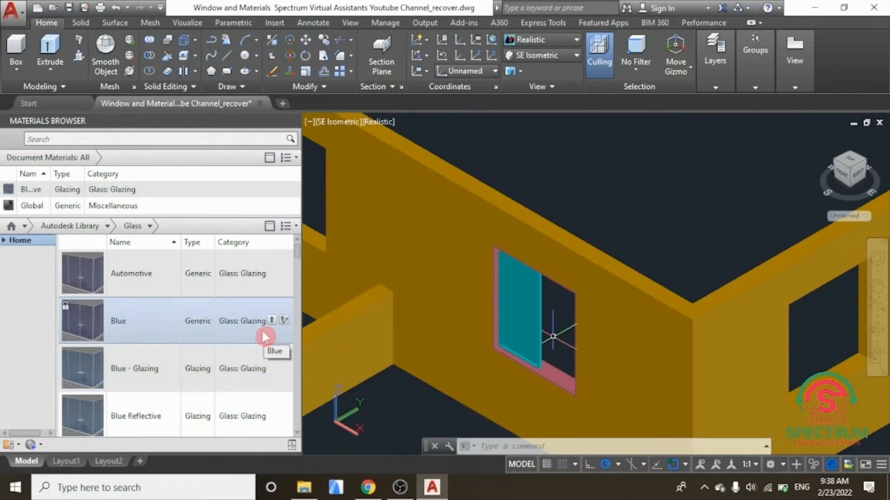
left_click_drag(297, 356, 521, 339)
scroll(521, 338, "up", 2)
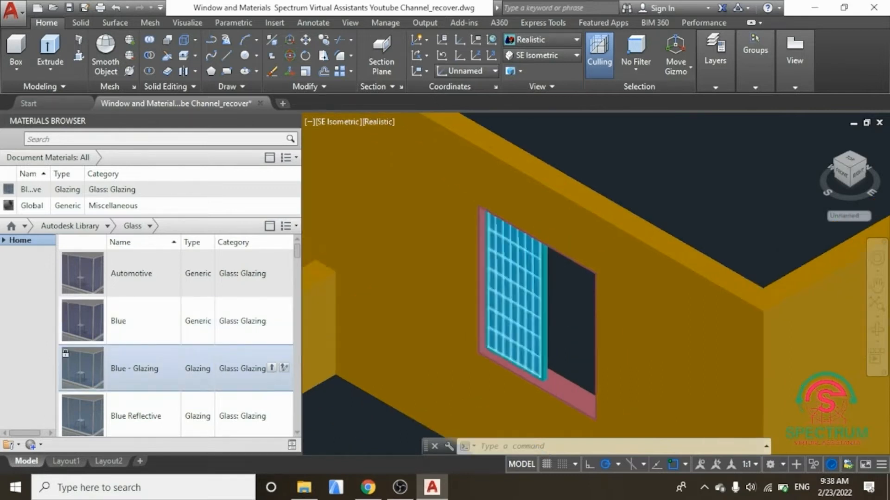
scroll(529, 341, "up", 2)
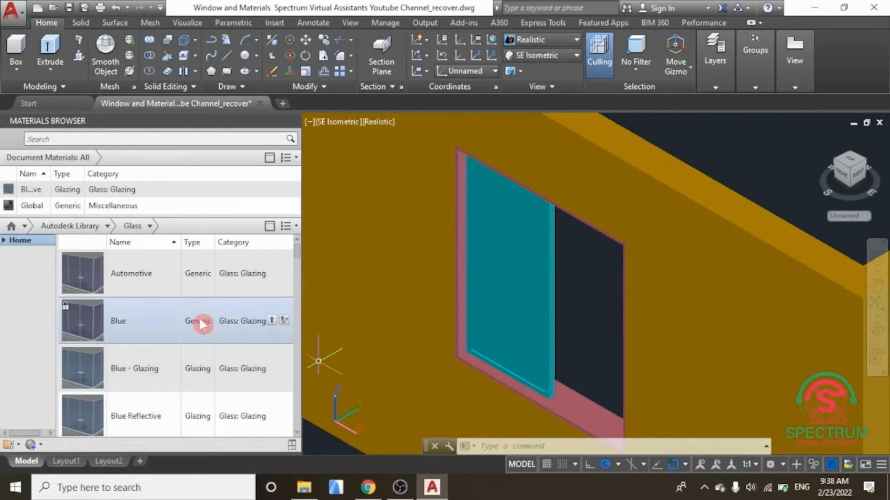
- Browse the Glass category of the Autodesk Library for a glazing material suited to the window pane
scroll(200, 302, "down", 1)
scroll(201, 299, "down", 1)
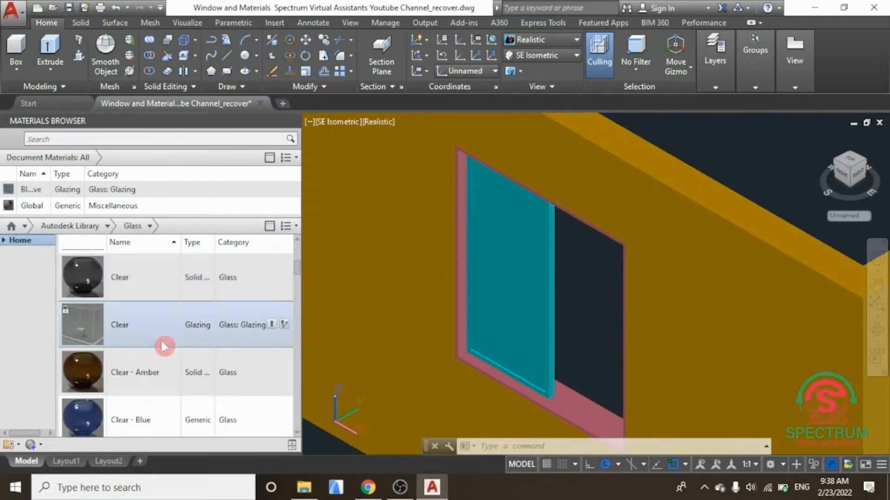
scroll(79, 264, "up", 1)
left_click(25, 225)
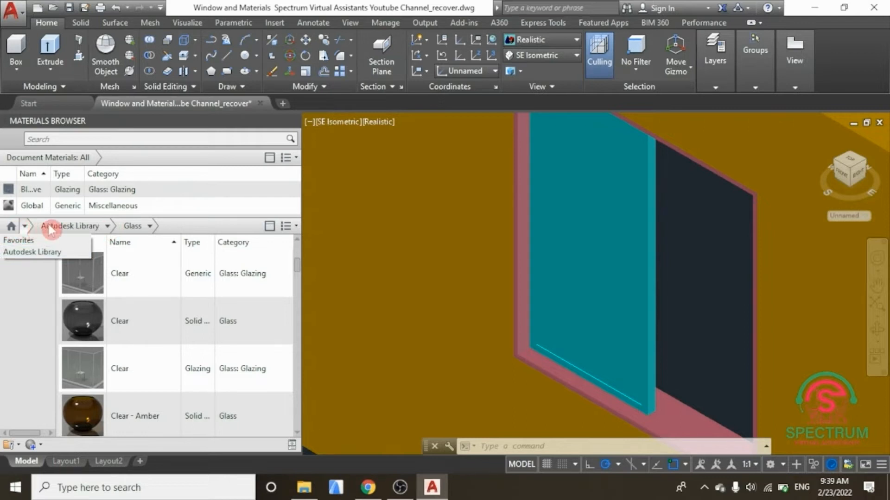
left_click(107, 226)
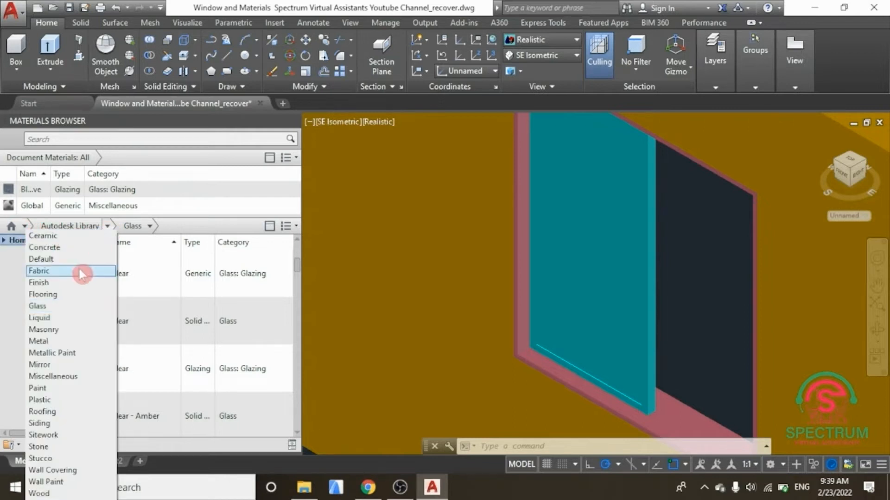
left_click(52, 306)
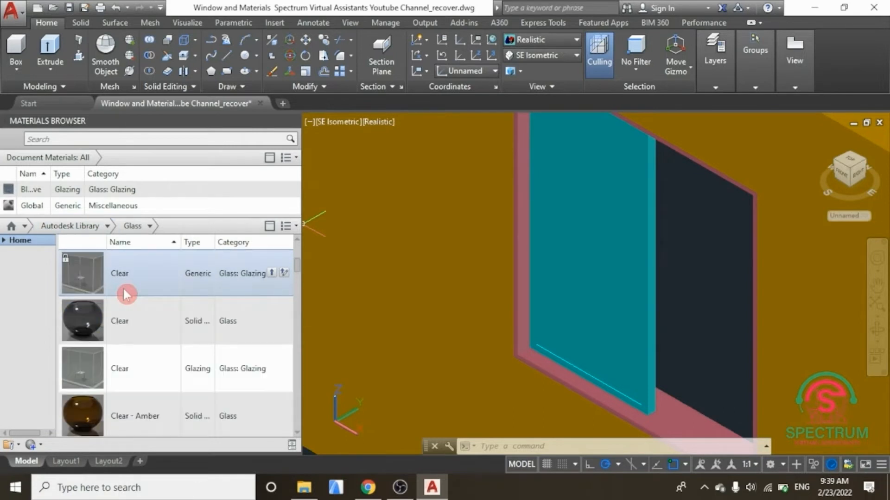
scroll(126, 295, "down", 5)
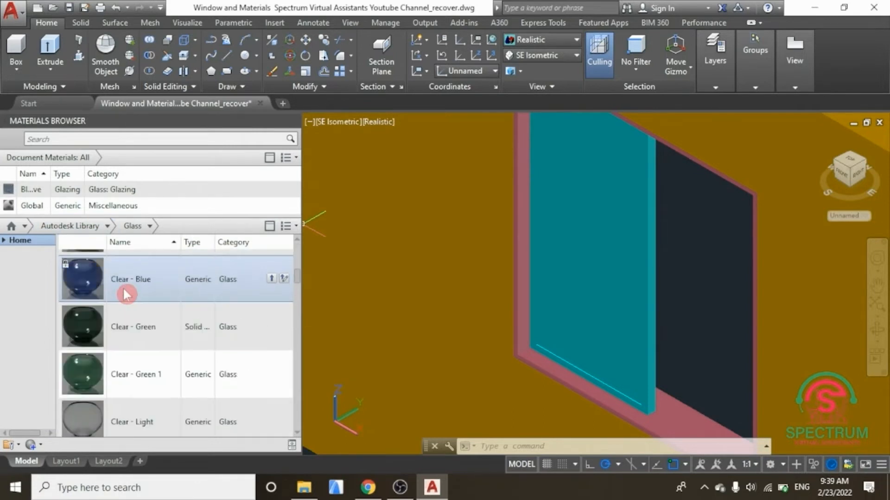
scroll(126, 295, "down", 6)
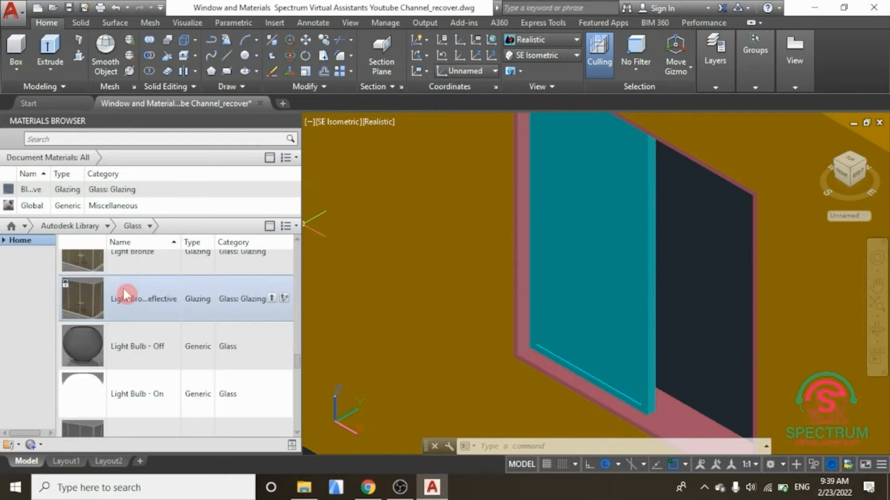
scroll(120, 313, "up", 3)
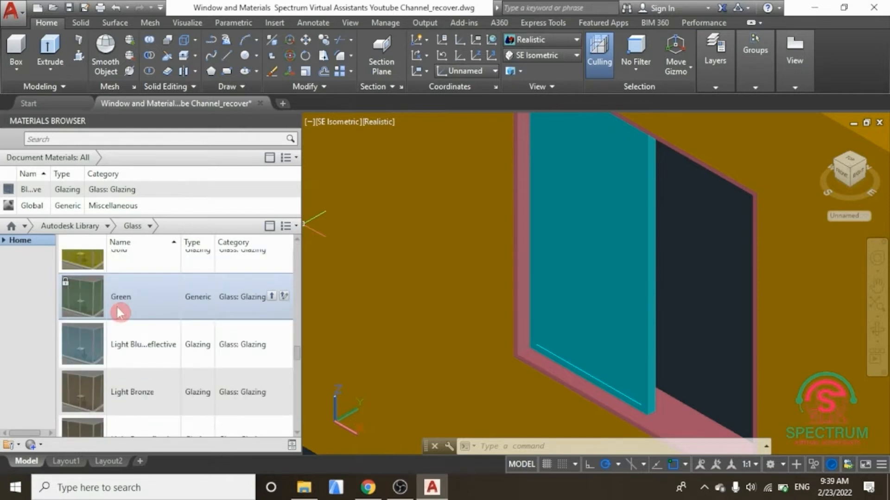
scroll(119, 314, "up", 10)
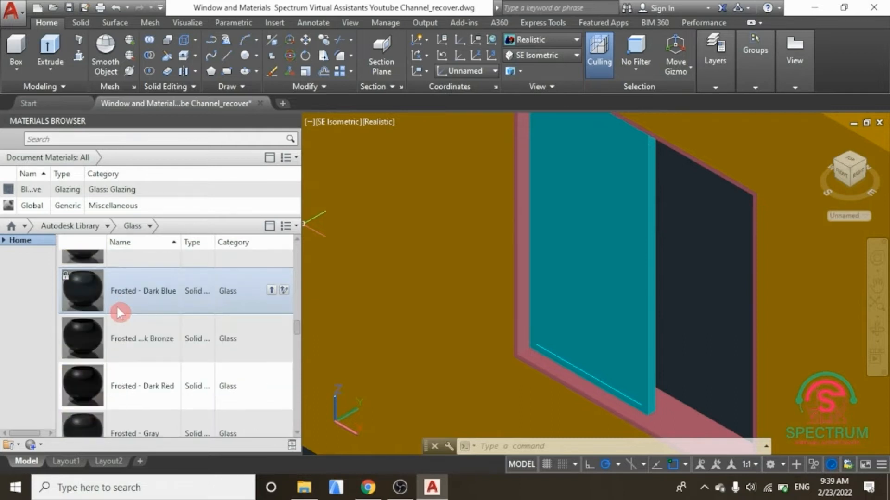
scroll(119, 314, "up", 3)
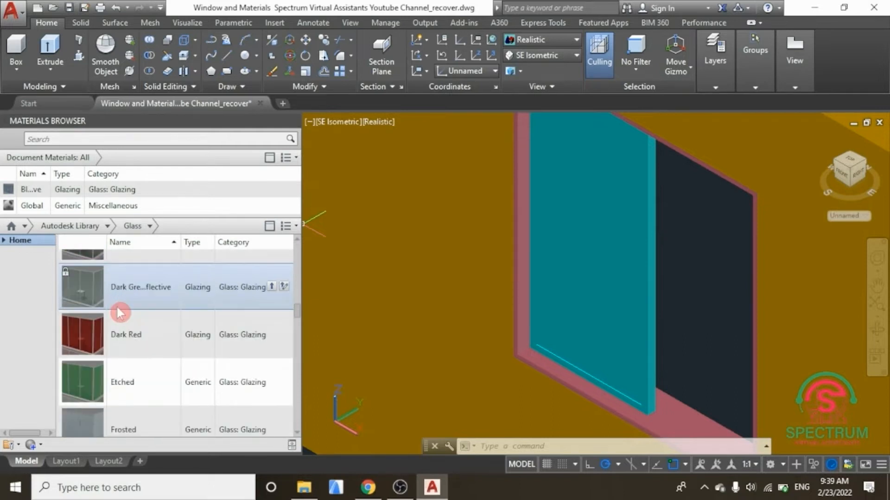
scroll(119, 314, "up", 5)
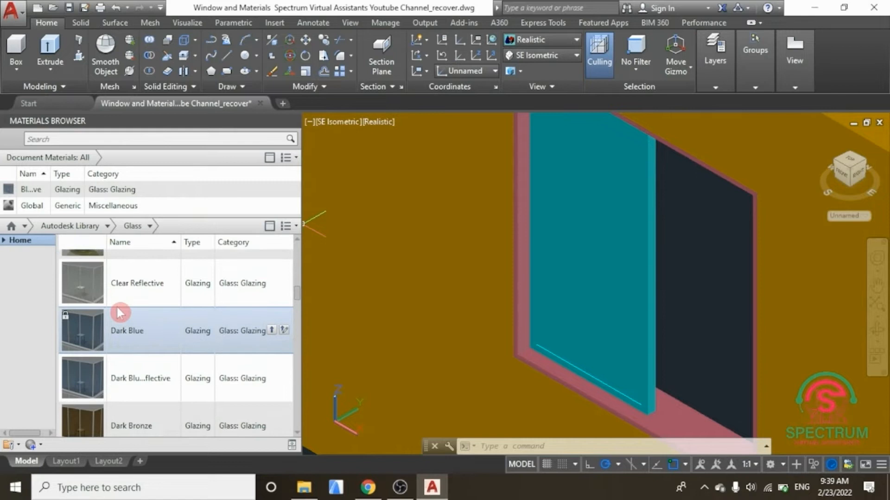
scroll(119, 314, "up", 2)
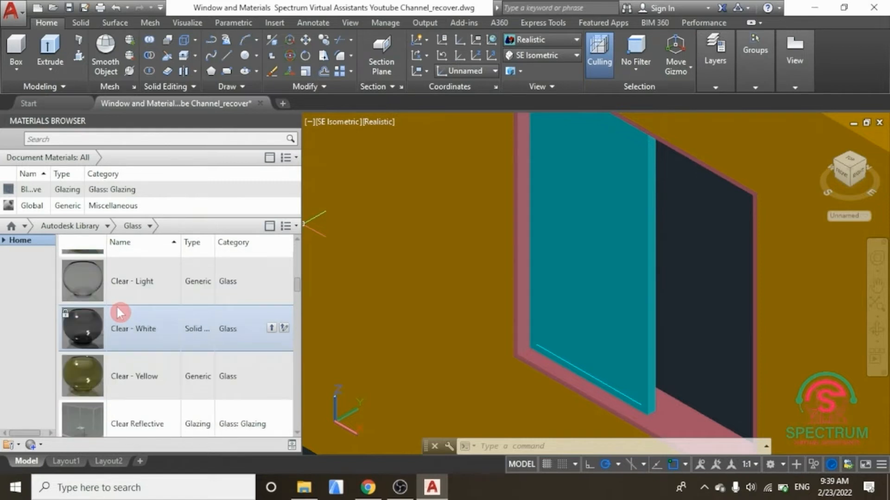
scroll(120, 314, "up", 8)
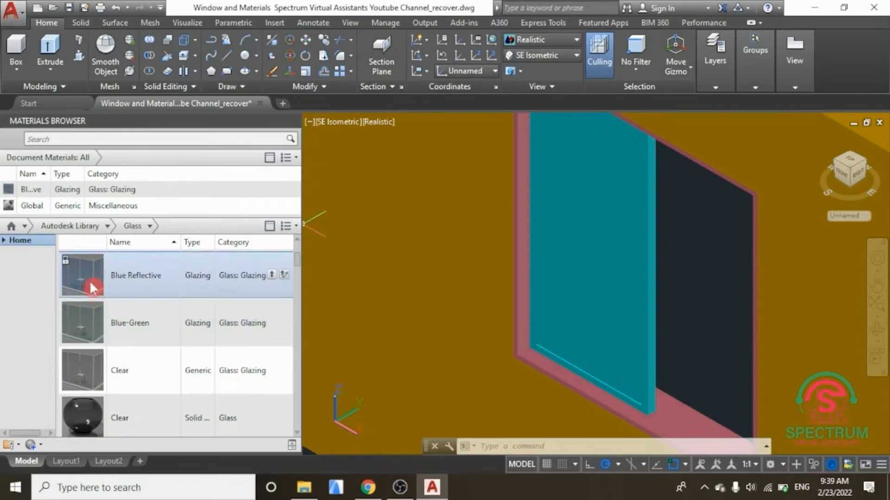
- Apply the Blue Reflective glazing material to the pane in the sash frame and close the materials browser
left_click_drag(77, 267, 545, 269)
left_click_drag(558, 267, 571, 271)
scroll(450, 377, "down", 5)
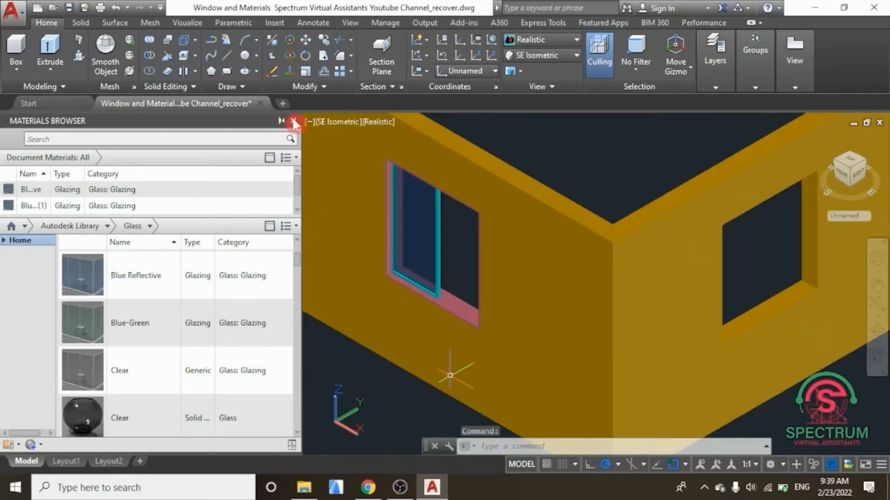
left_click(293, 122)
scroll(367, 318, "down", 2)
scroll(250, 329, "down", 1)
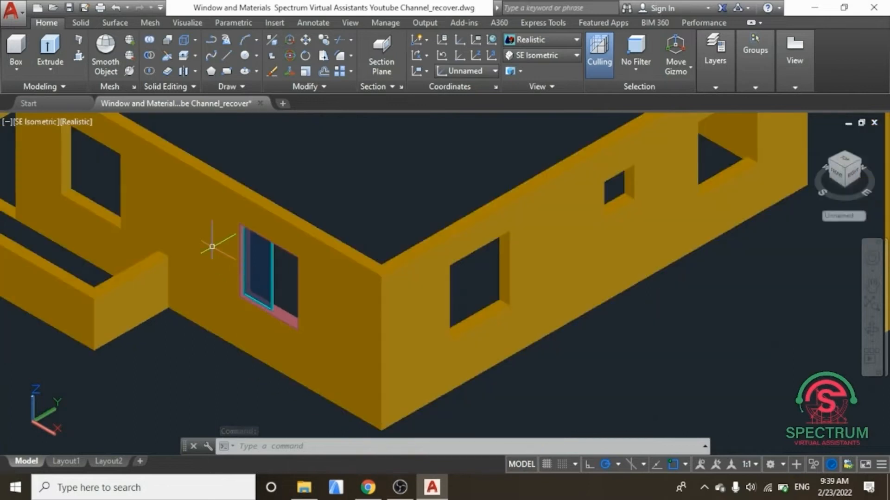
scroll(212, 247, "up", 6)
scroll(242, 284, "down", 2)
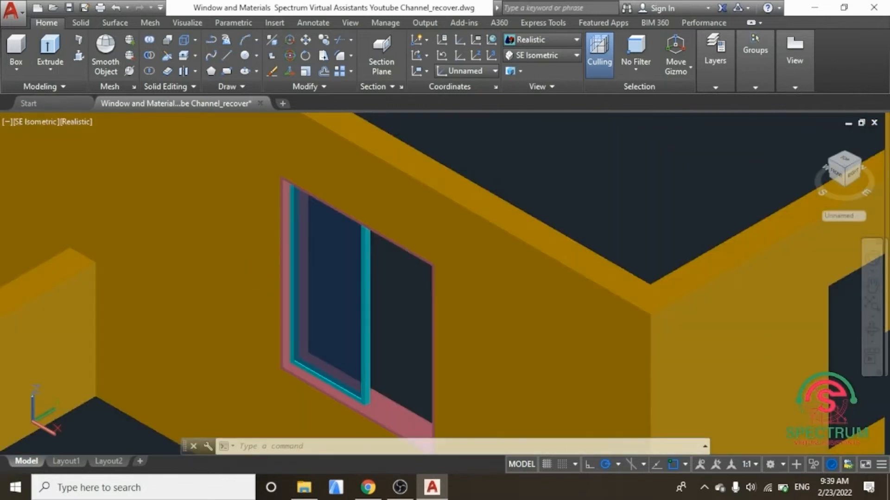
left_click(241, 268)
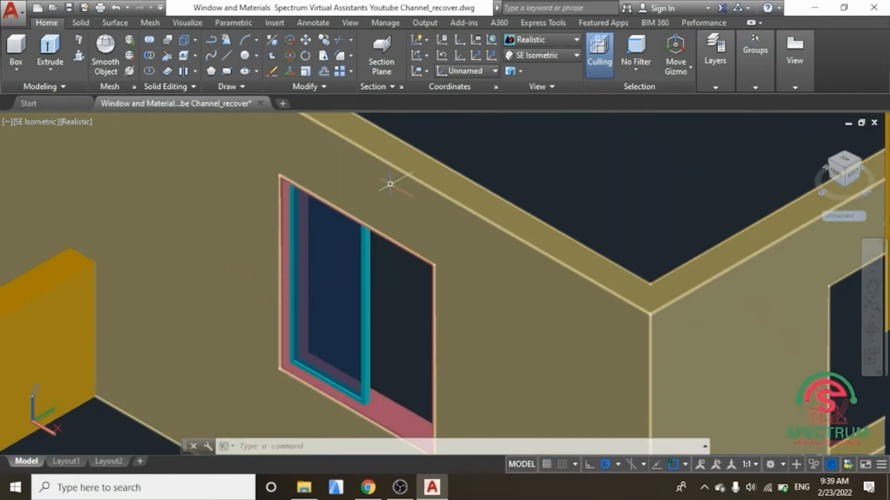
- In 2D Wireframe, copy the sash with its glass pane along the window frame, from its lower outer corner to its opposite lower corner
key("Escape")
left_click(531, 40)
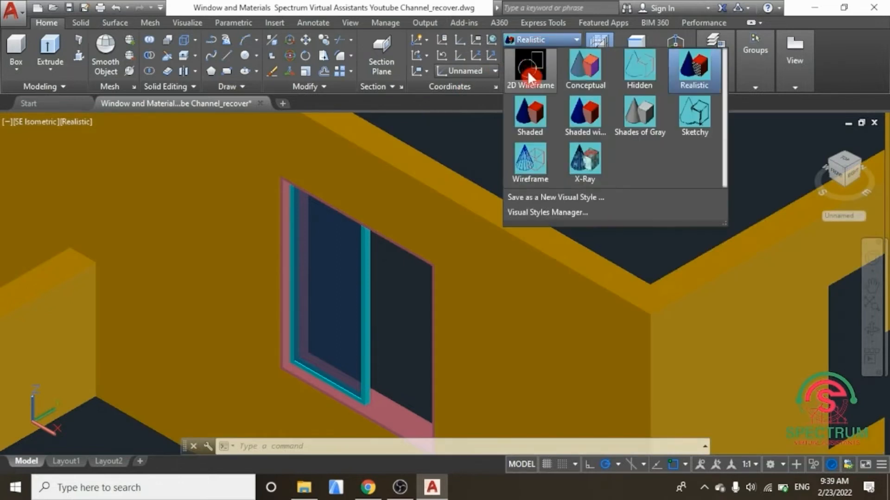
left_click(528, 71)
scroll(379, 361, "up", 5)
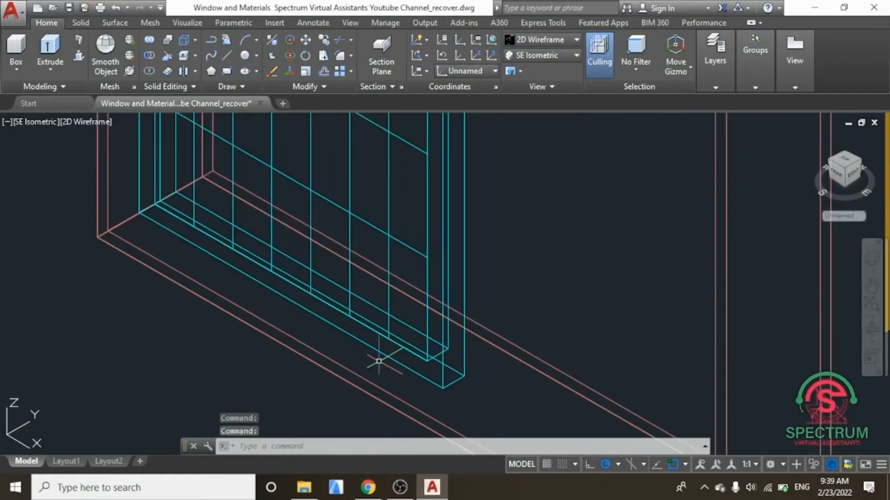
left_click(388, 306)
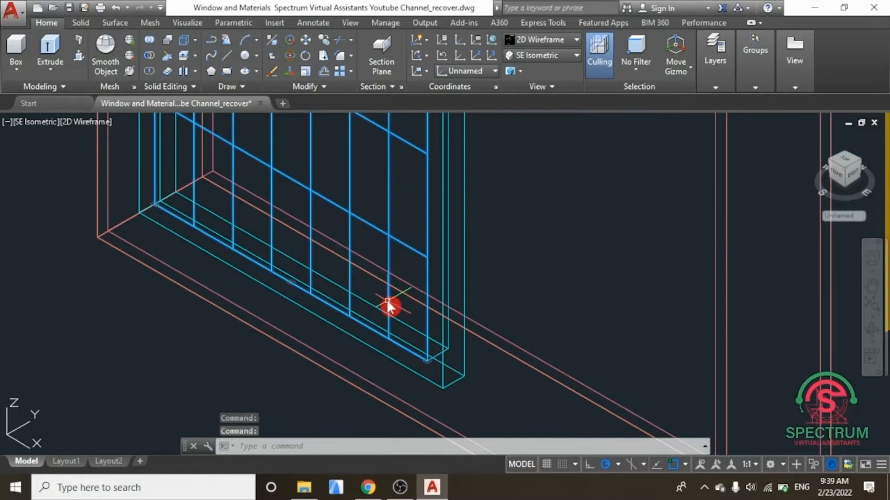
left_click(438, 375)
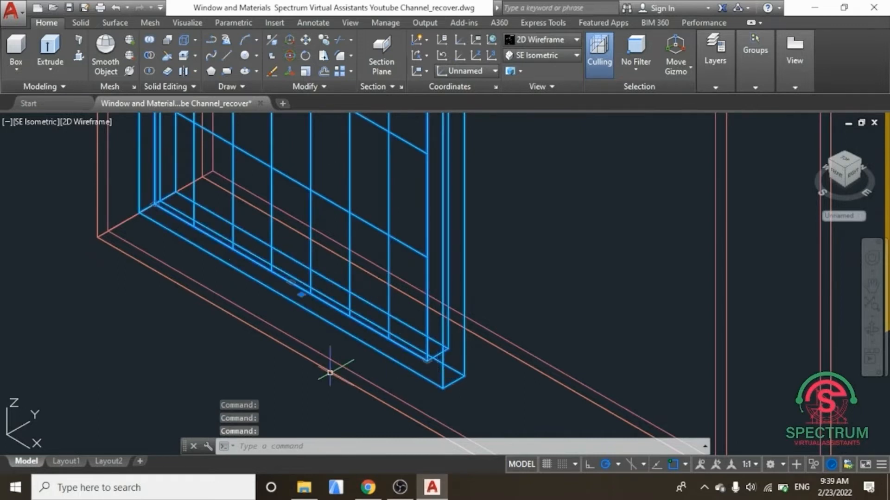
right_click(61, 180)
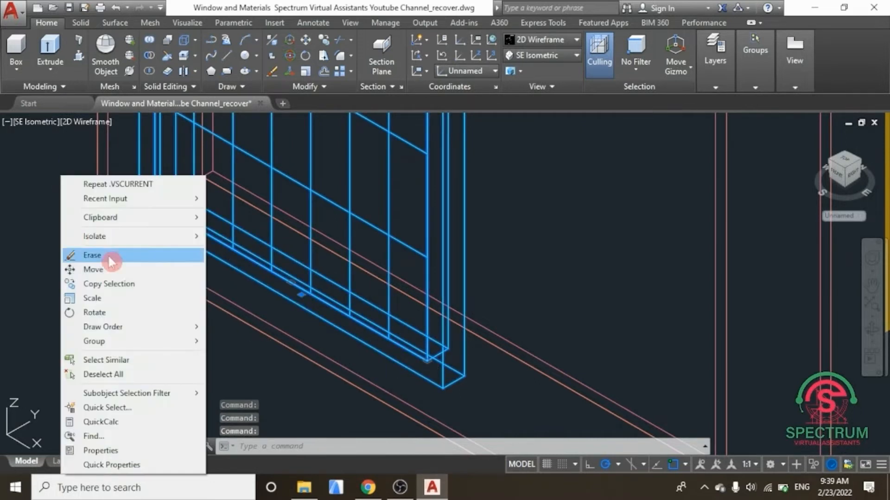
left_click(117, 285)
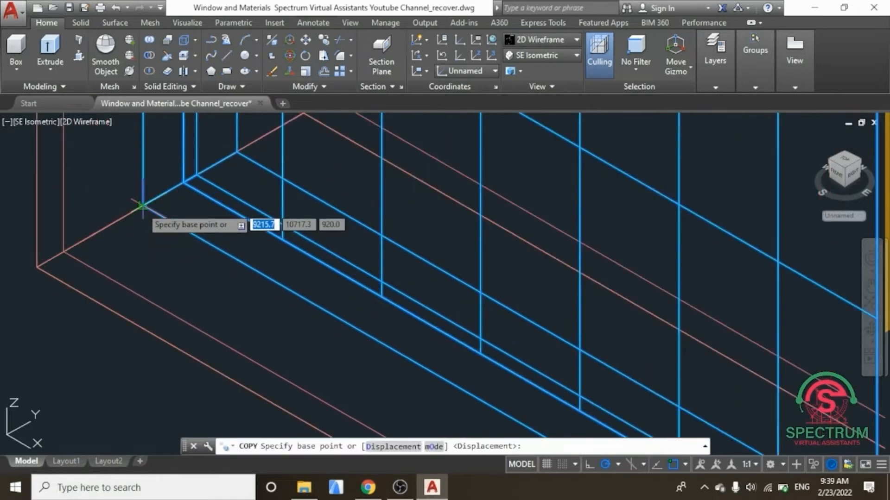
left_click(143, 203)
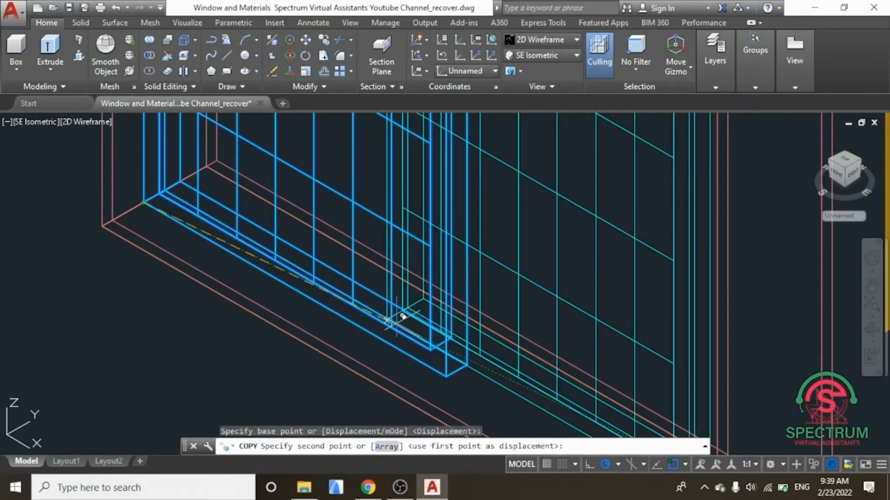
left_click(452, 370)
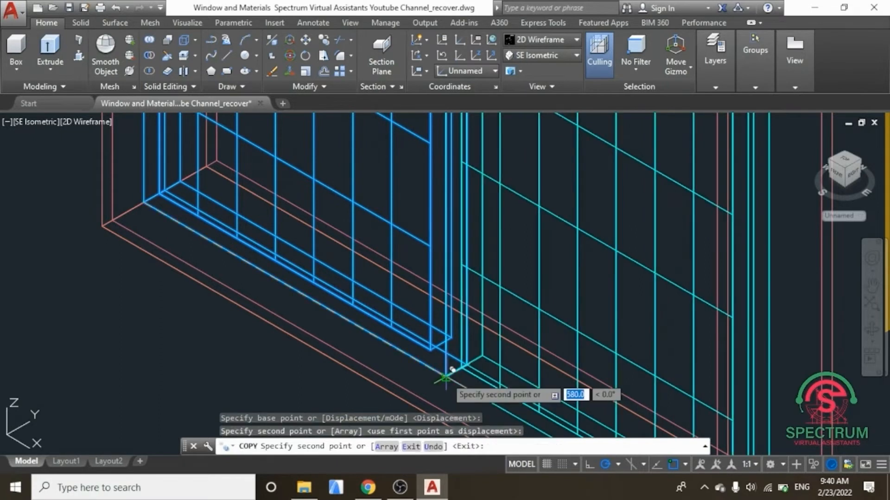
key("Return")
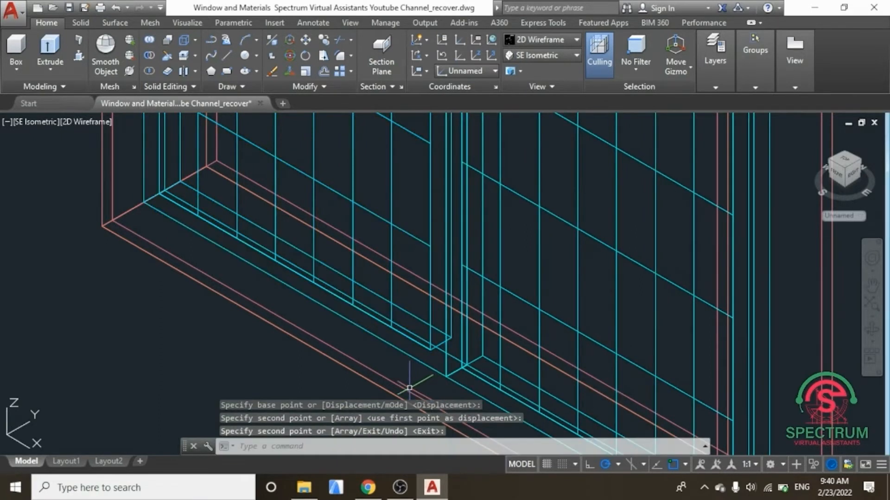
- Show the model in the Realistic visual style to check the two sashes side by side in the frame
scroll(401, 204, "down", 6)
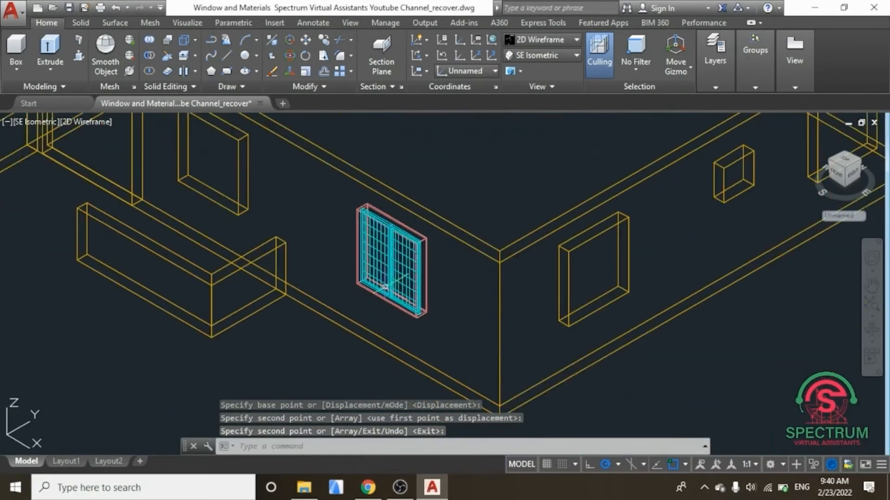
scroll(385, 241, "up", 4)
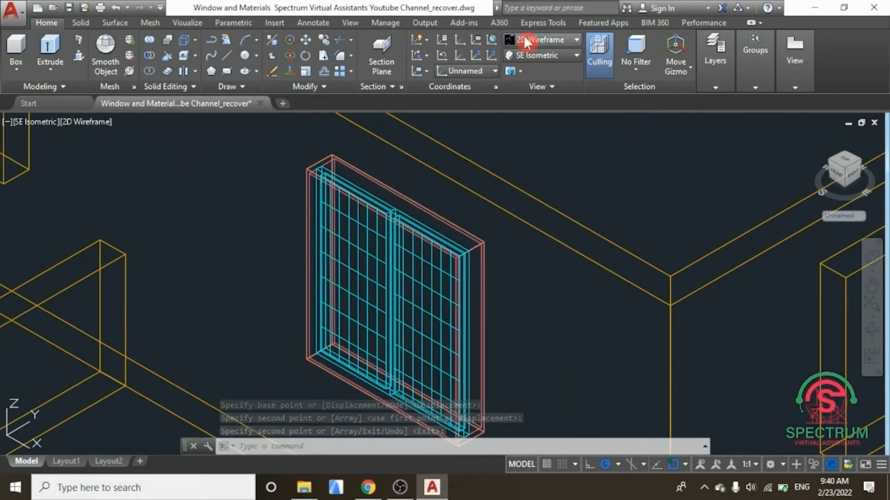
left_click(526, 39)
left_click(692, 69)
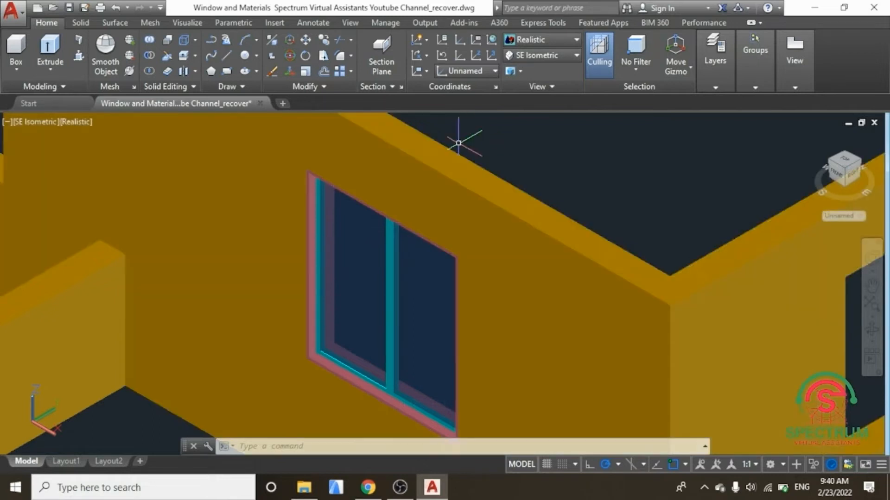
- In 2D Wireframe, move the copied sash and its pane 40 units through the wall's depth so it sits behind the first sash
left_click(543, 42)
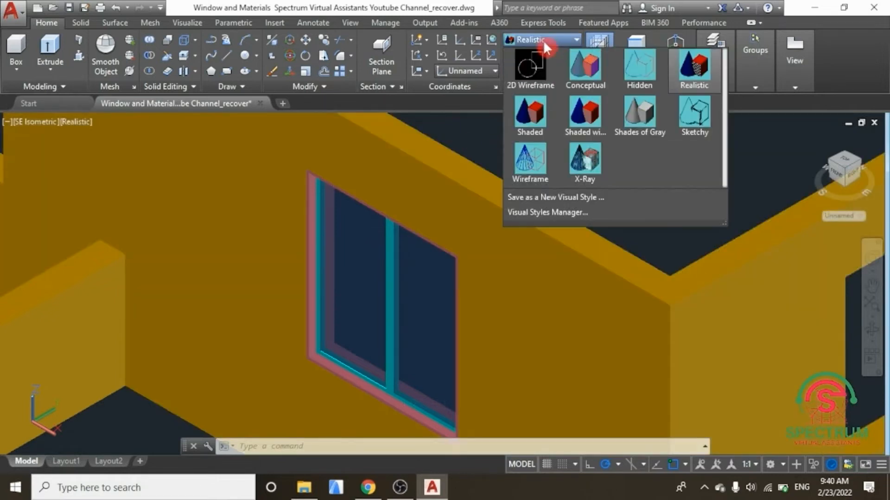
left_click(531, 70)
scroll(433, 327, "down", 3)
scroll(433, 328, "up", 10)
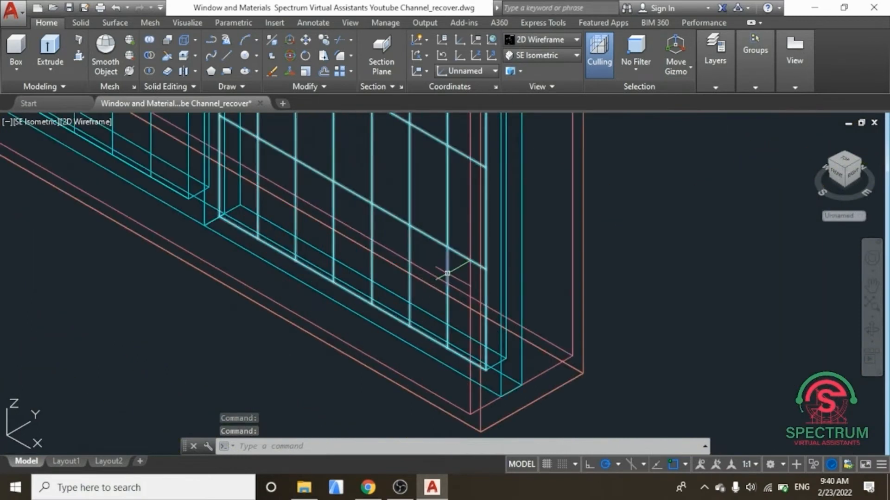
left_click(447, 274)
left_click(451, 366)
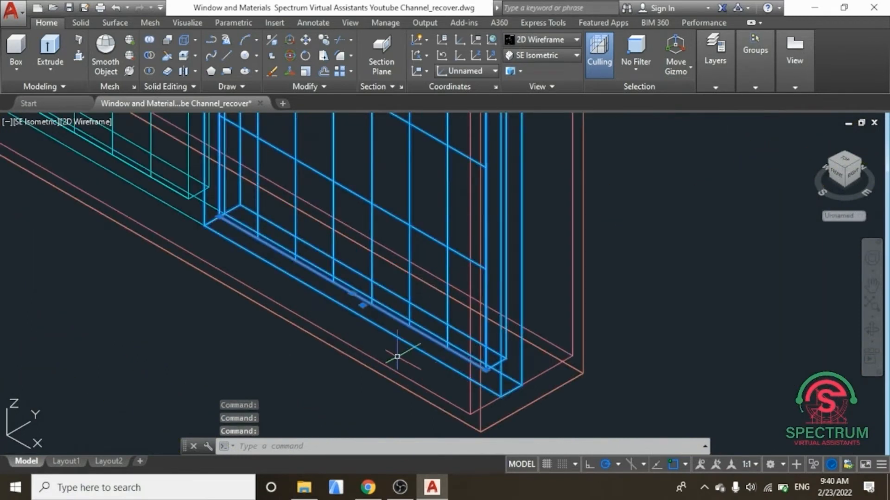
scroll(207, 230, "up", 4)
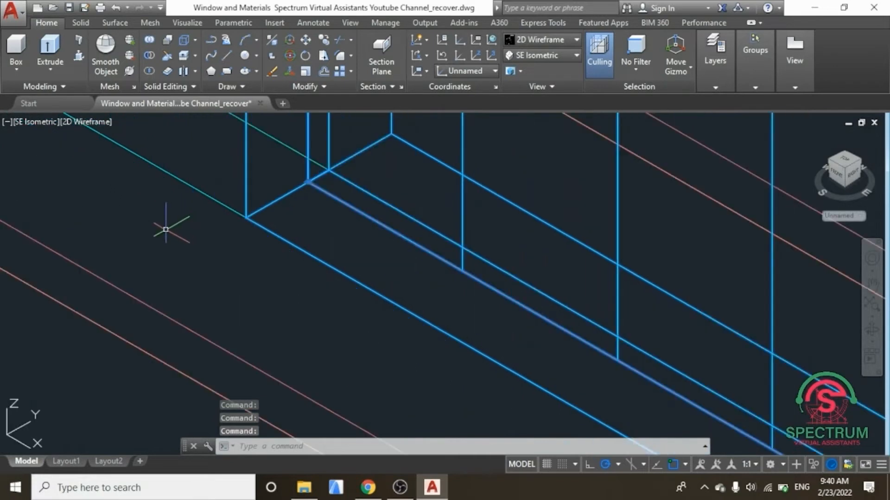
right_click(165, 228)
left_click(212, 263)
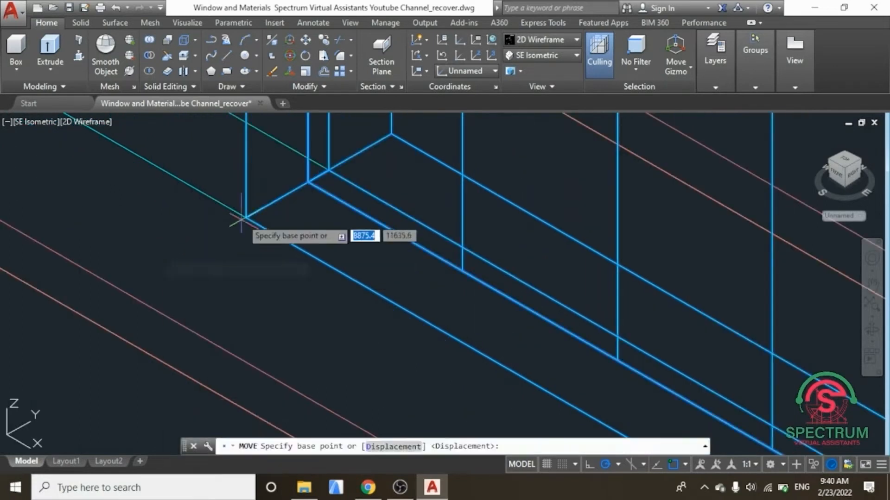
left_click(244, 218)
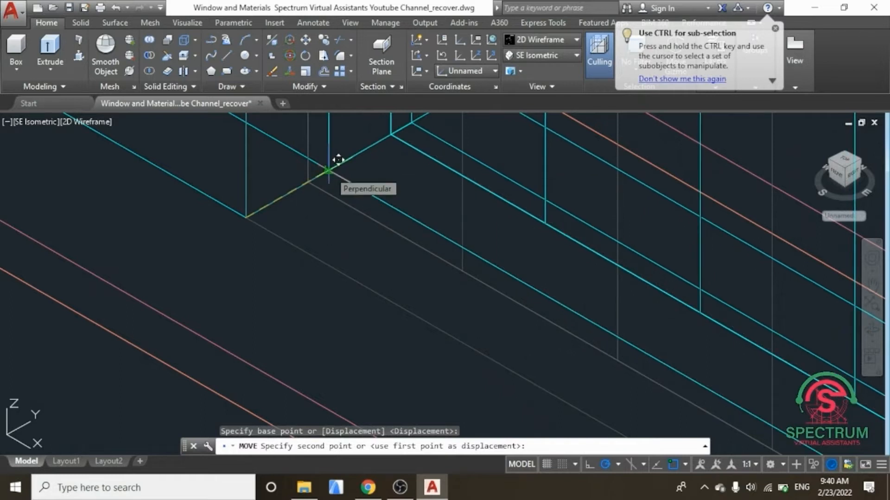
type("40")
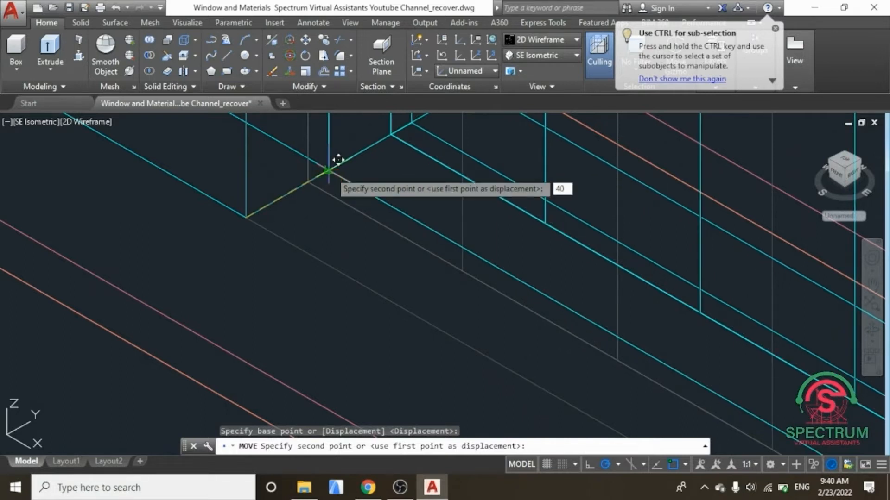
key("Return")
- Check the offset sliding sashes in the Realistic visual style and save the drawing
scroll(349, 300, "down", 6)
scroll(351, 299, "down", 5)
scroll(338, 187, "up", 3)
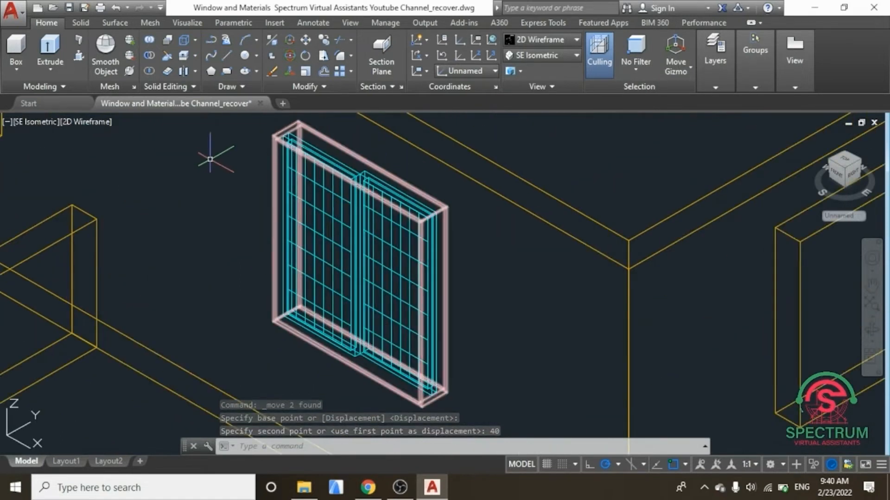
key("Escape")
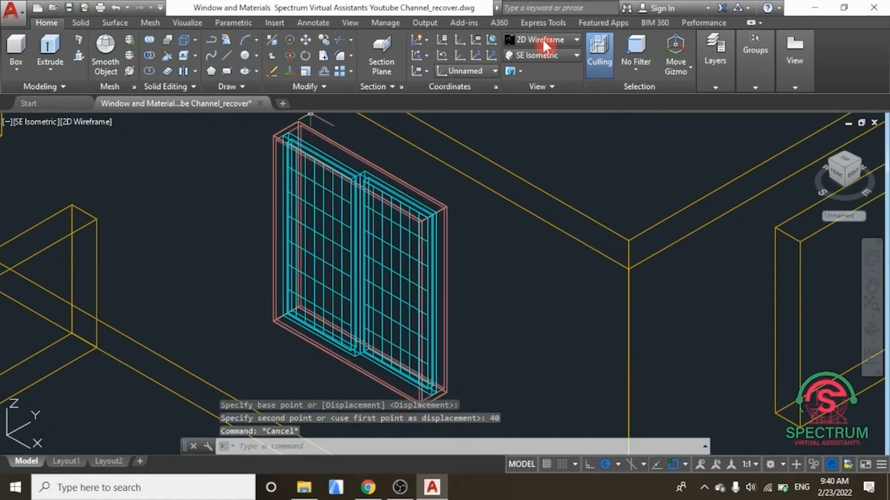
left_click(544, 40)
left_click(705, 76)
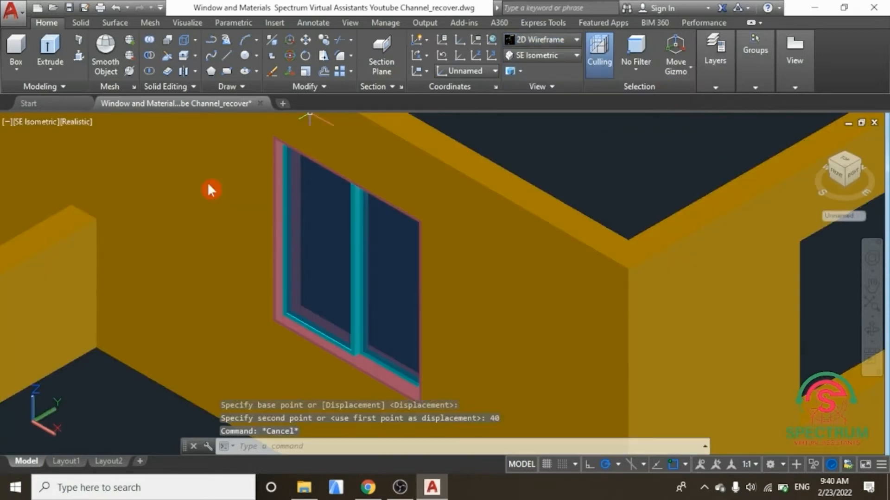
scroll(243, 234, "down", 2)
scroll(239, 227, "up", 2)
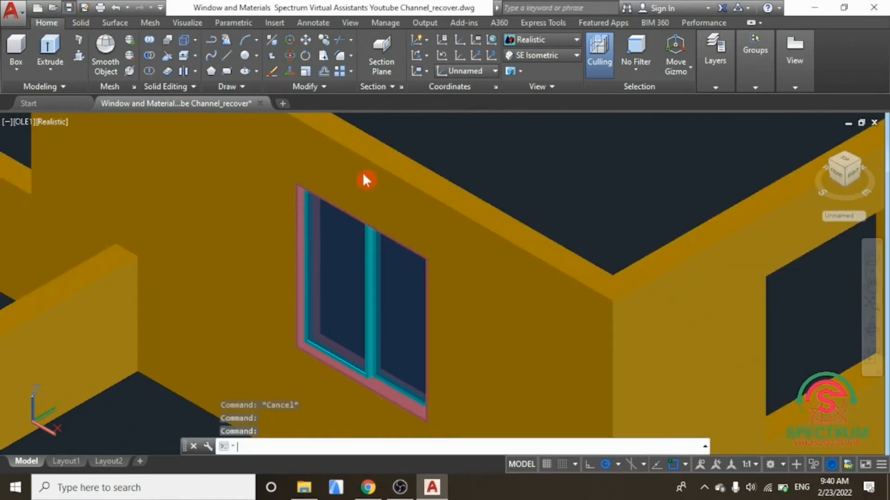
key("ctrl+s")
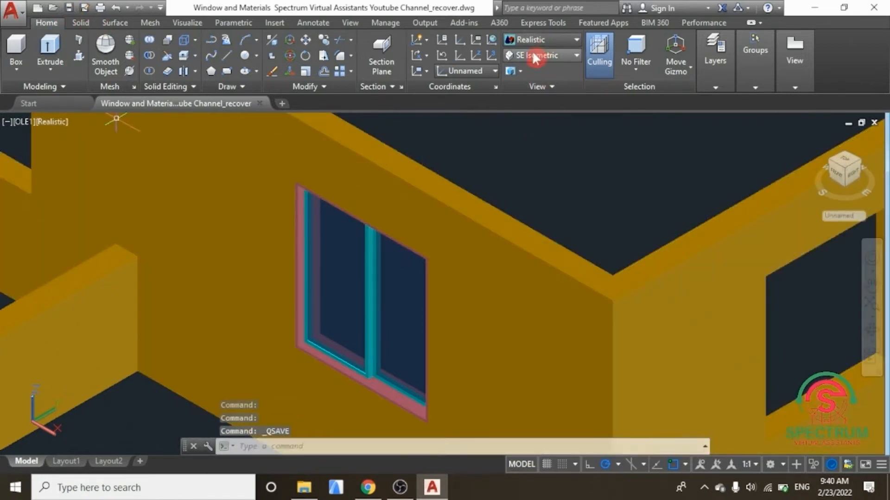
- In 2D Wireframe, copy both sashes with their panes from the frame's lower outer corner to the matching corner of the same wall's neighbouring opening
left_click(538, 43)
left_click(520, 74)
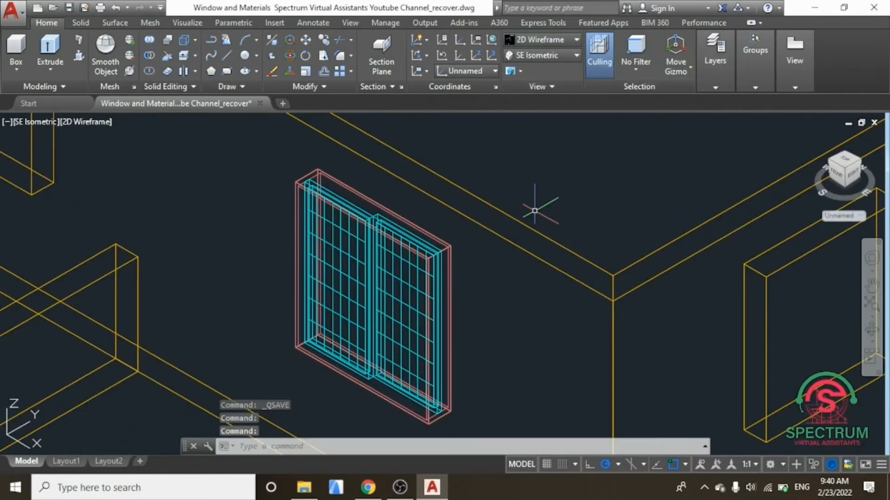
scroll(420, 247, "up", 4)
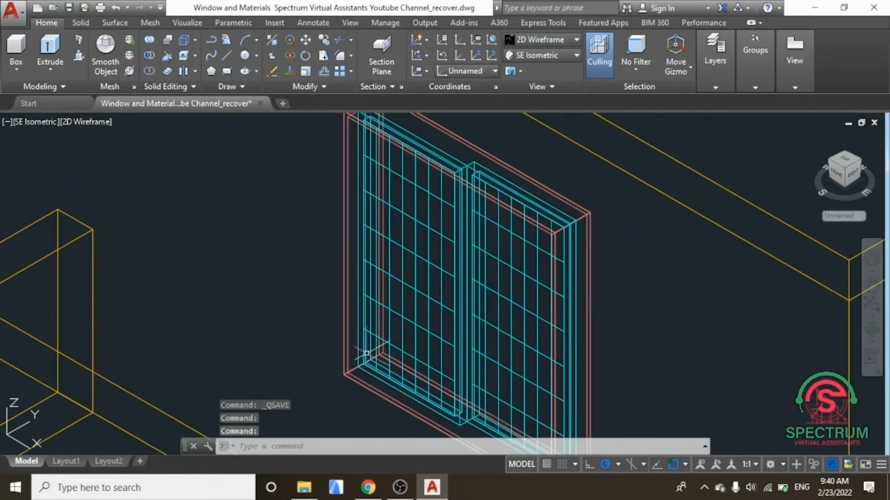
scroll(366, 353, "up", 3)
left_click(366, 371)
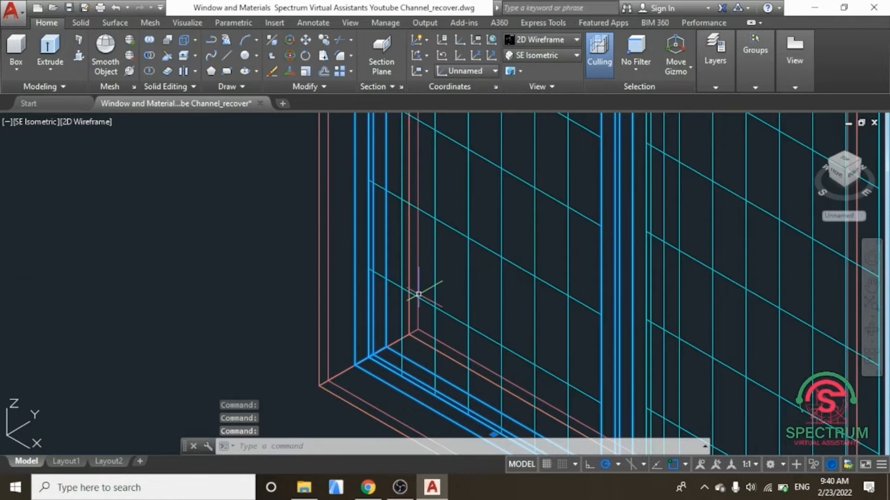
left_click(437, 277)
scroll(382, 292, "down", 3)
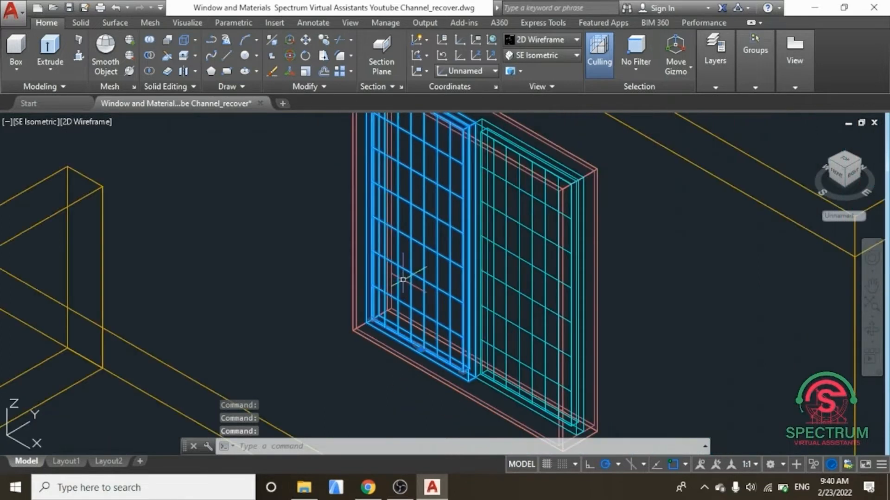
left_click(522, 267)
left_click(519, 261)
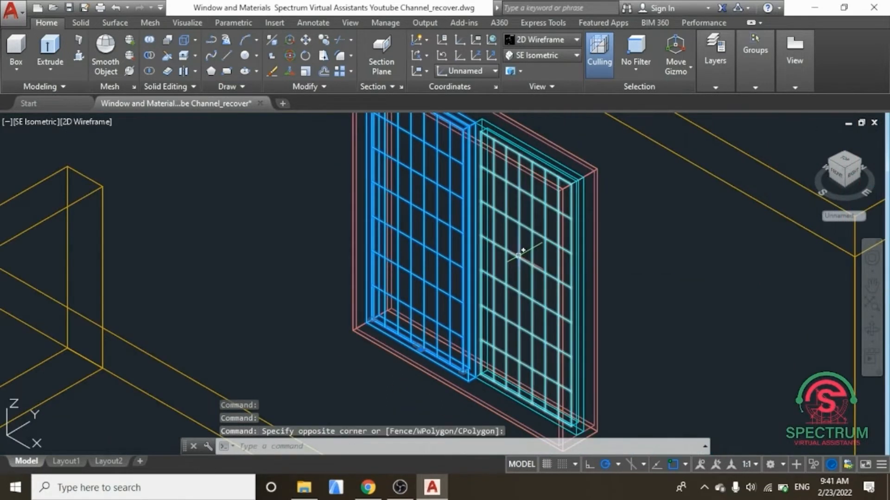
left_click(584, 203)
right_click(214, 226)
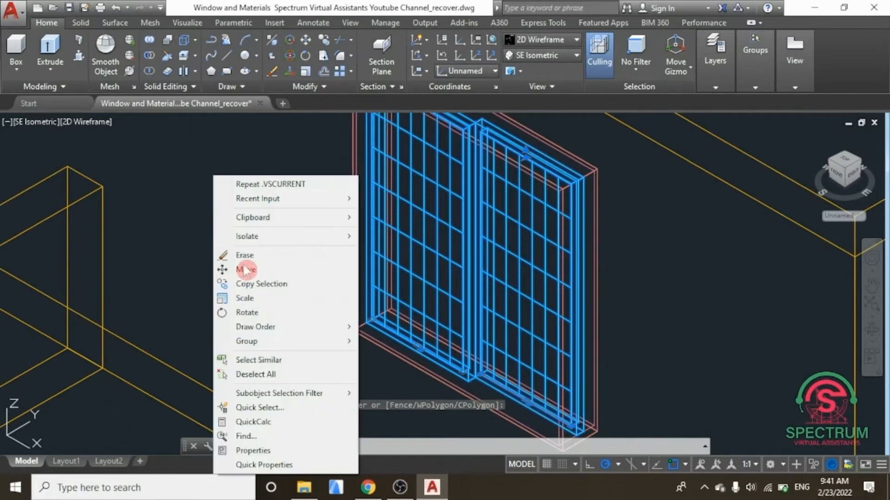
left_click(276, 285)
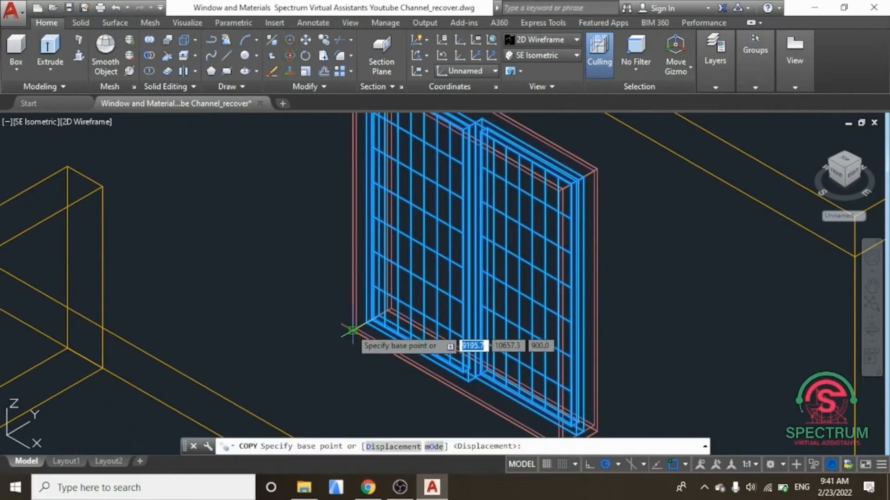
scroll(357, 333, "up", 5)
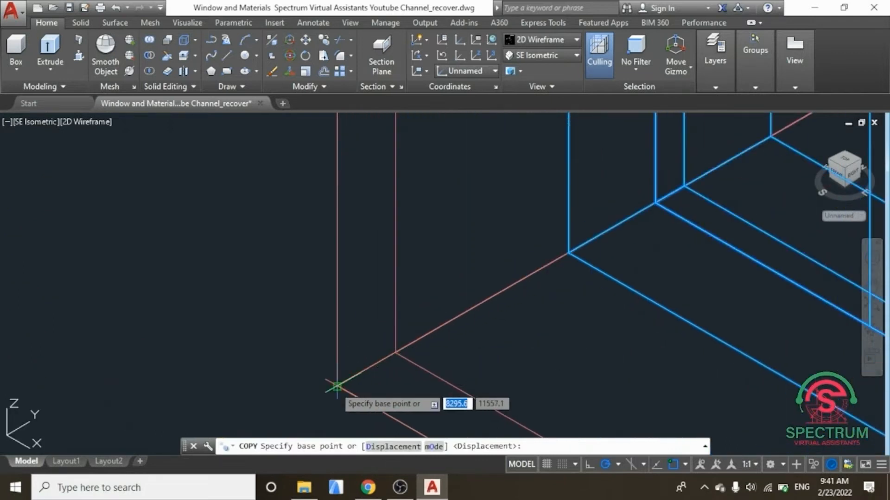
left_click(337, 385)
scroll(404, 388, "down", 5)
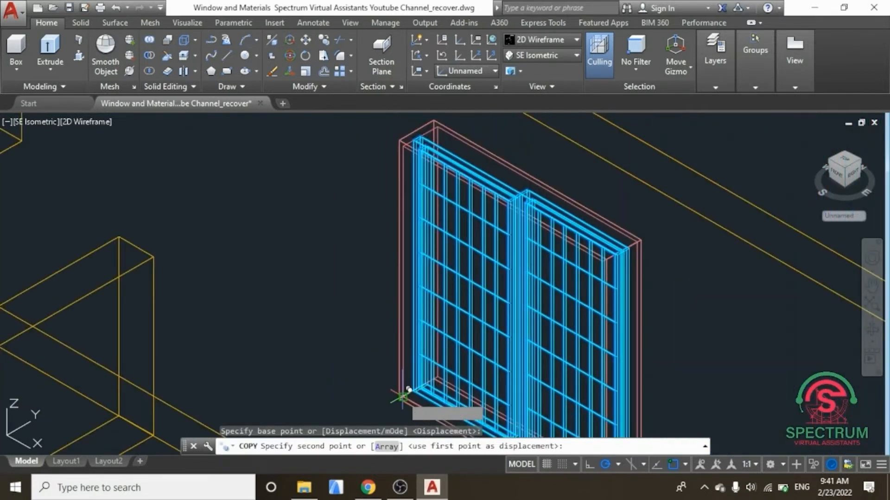
scroll(159, 251, "up", 6)
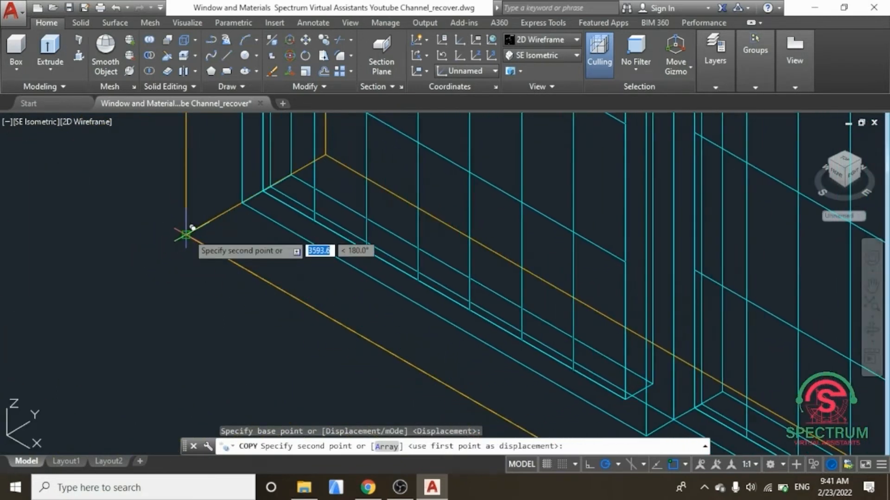
left_click(186, 234)
right_click(188, 235)
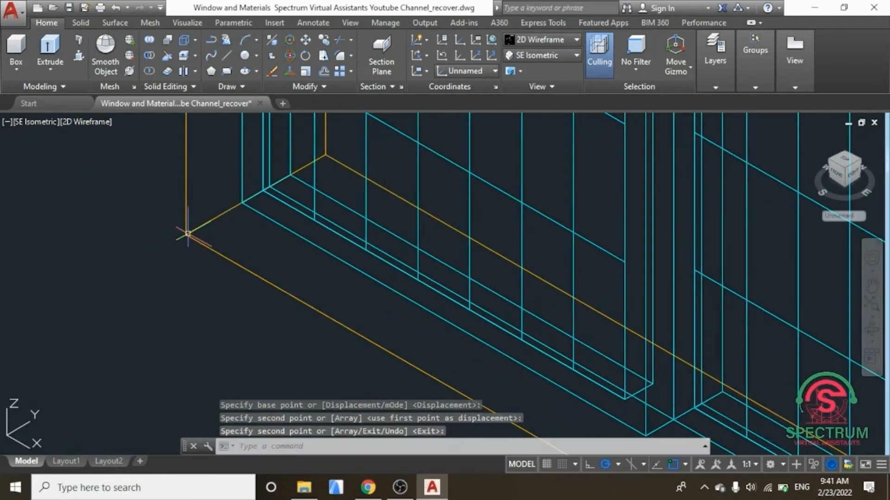
- Show the house in the Realistic visual style to check the sashes in both openings of the same wall
scroll(188, 234, "down", 8)
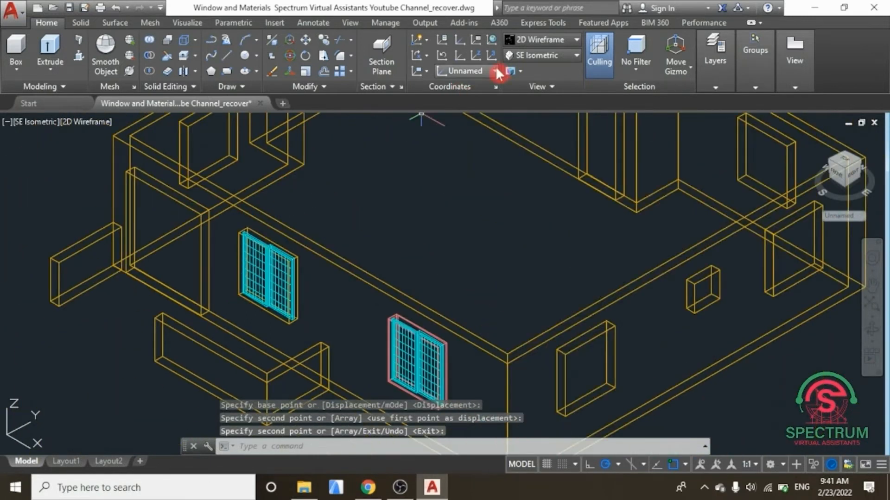
left_click(538, 39)
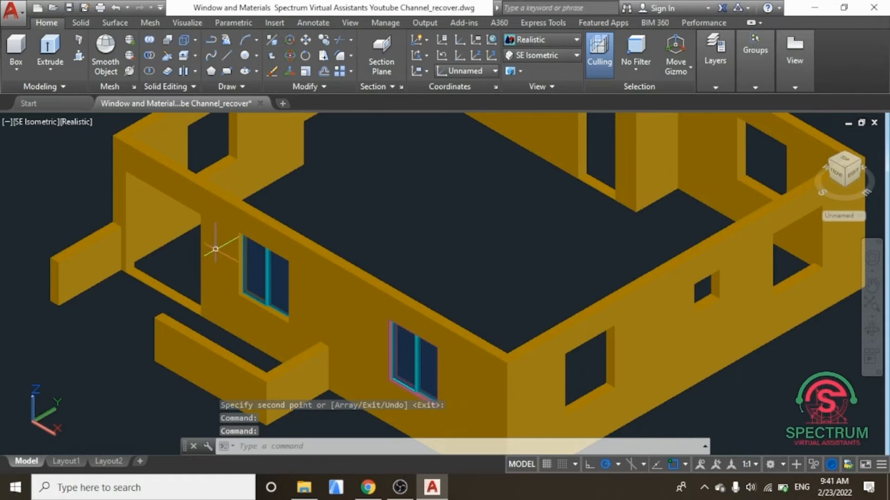
mouse_move(848, 165)
left_mouse_down()
mouse_move(617, 159)
mouse_move(880, 156)
left_mouse_up()
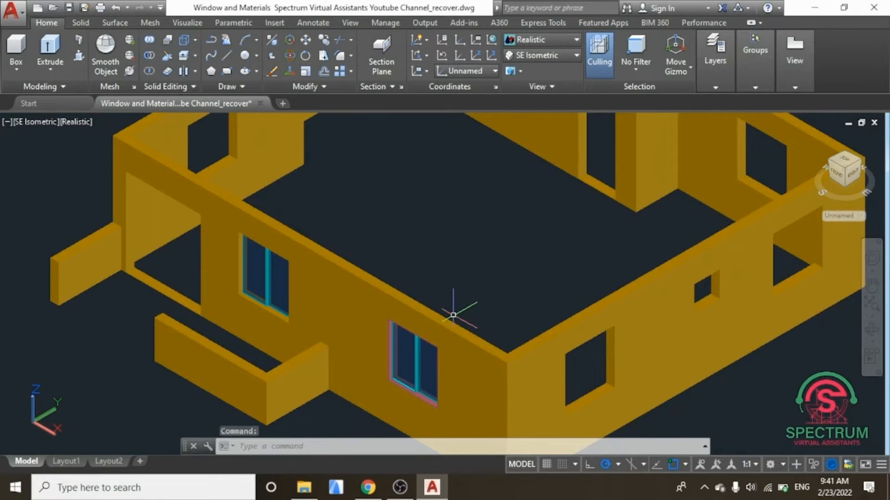
scroll(453, 315, "up", 3)
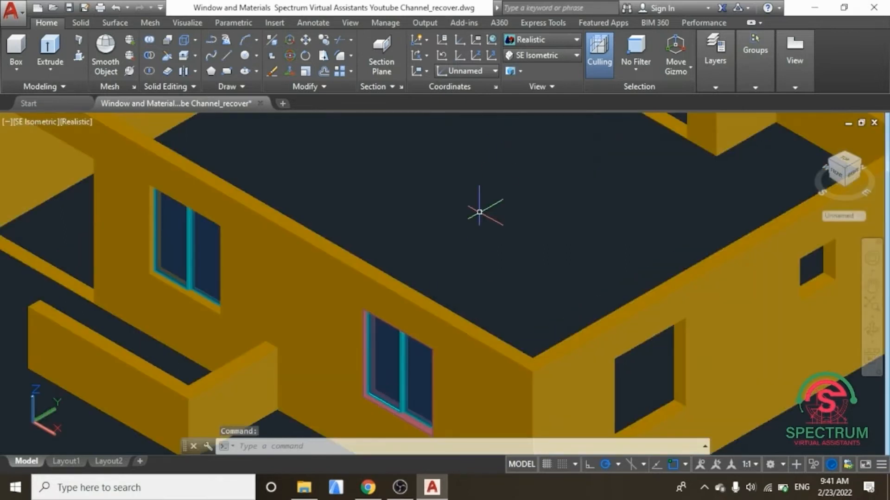
left_click(547, 40)
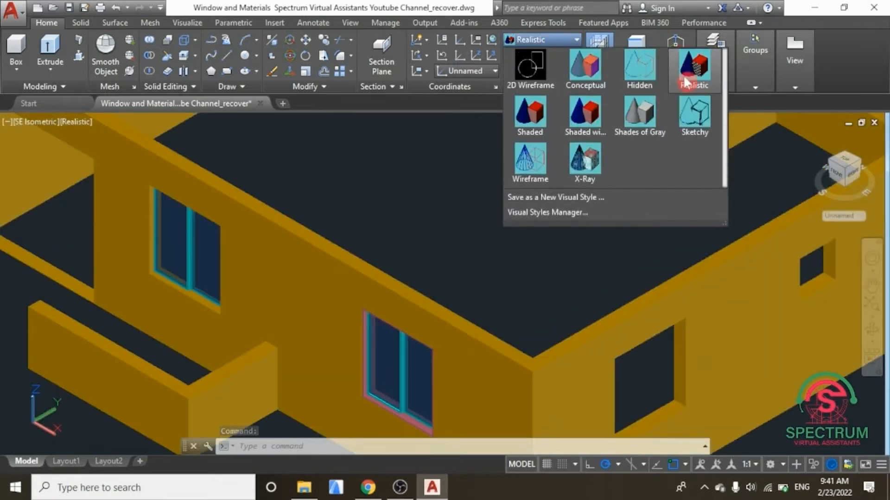
left_click(682, 78)
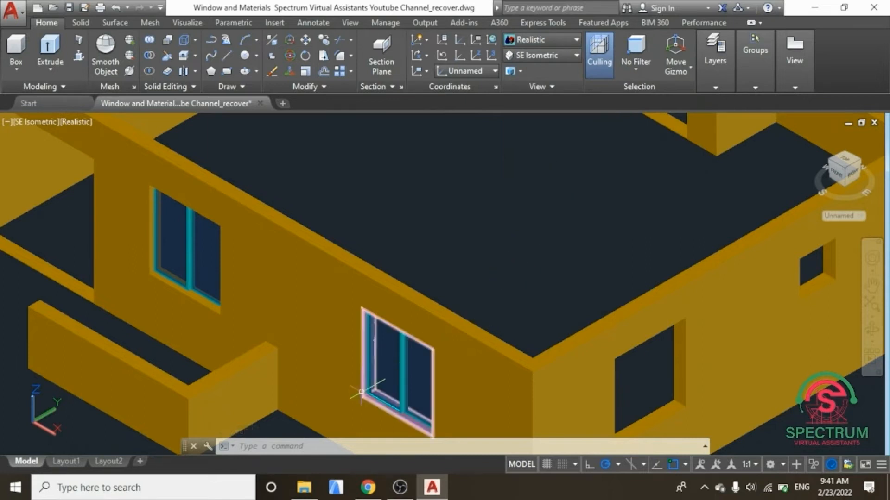
left_click(534, 40)
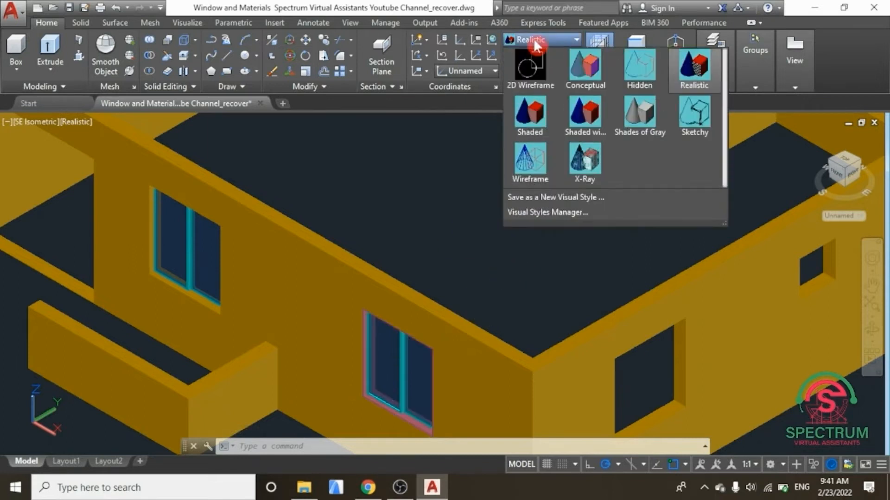
left_click(424, 215)
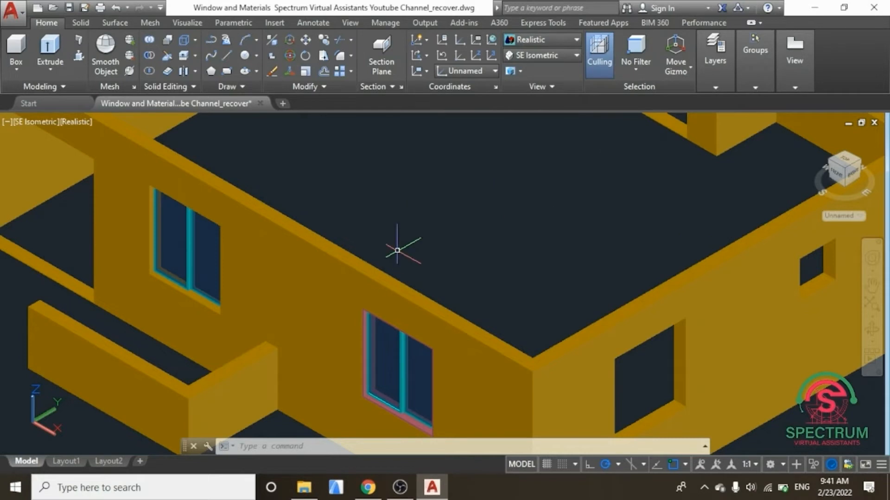
- Copy the window frame from its lower outer corner to the matching corner of the neighbouring opening in the same wall
scroll(367, 386, "up", 6)
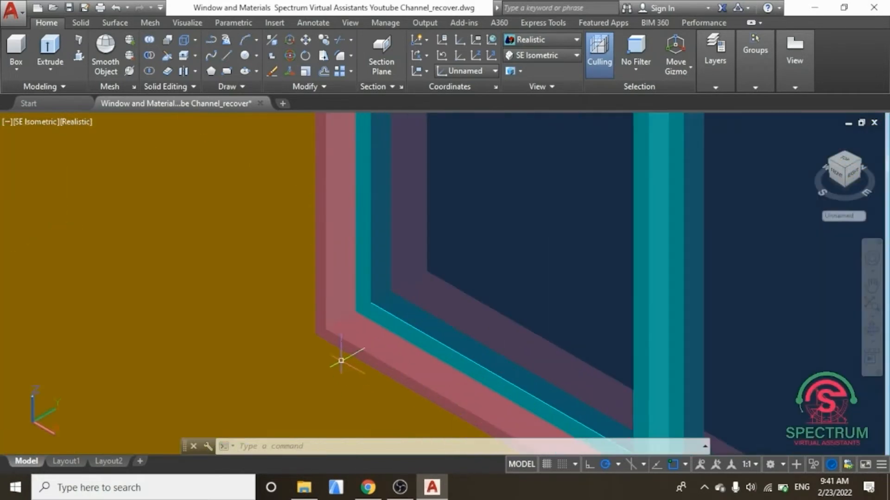
left_click(328, 311)
right_click(327, 266)
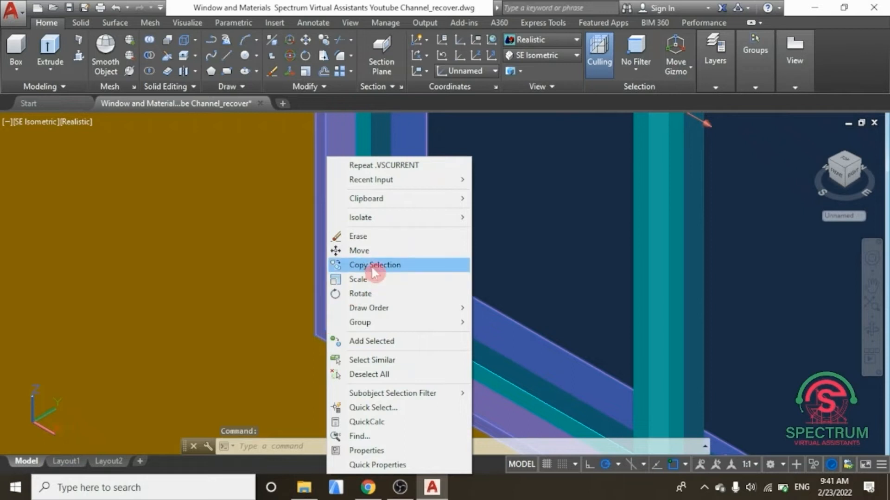
left_click(368, 266)
left_click(317, 332)
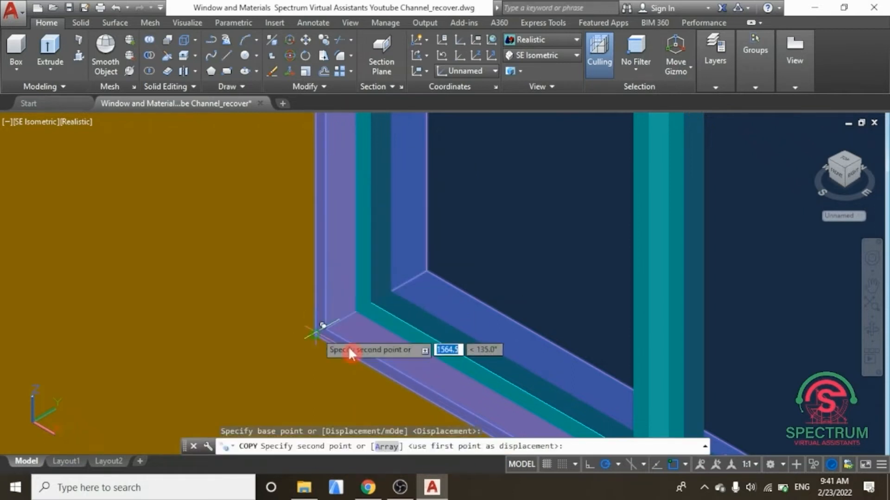
scroll(373, 363, "down", 6)
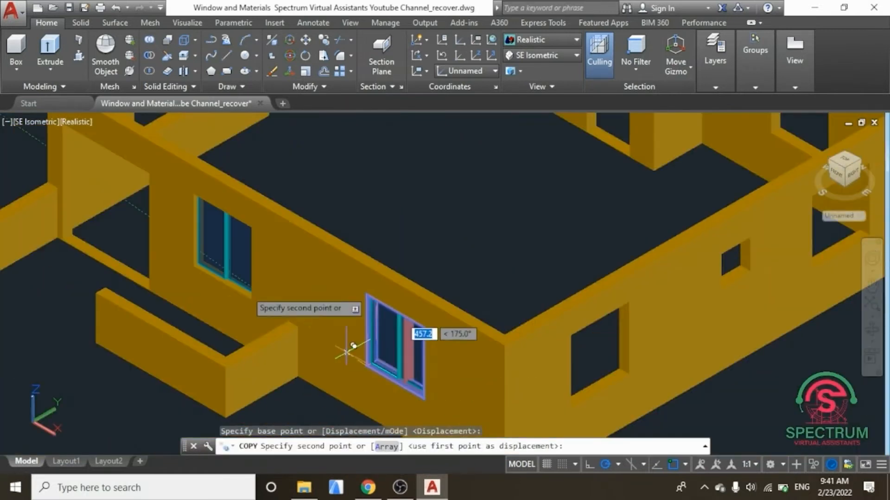
scroll(178, 244, "up", 2)
scroll(188, 258, "up", 4)
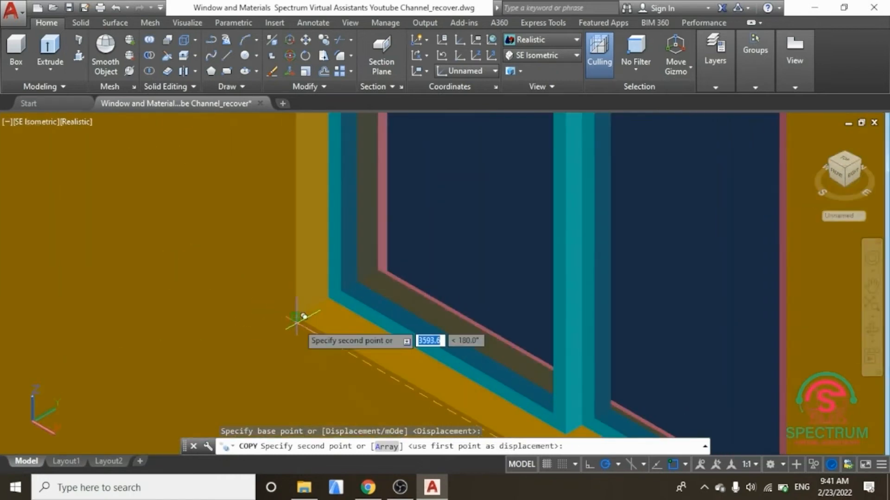
scroll(306, 316, "up", 3)
scroll(304, 312, "down", 1)
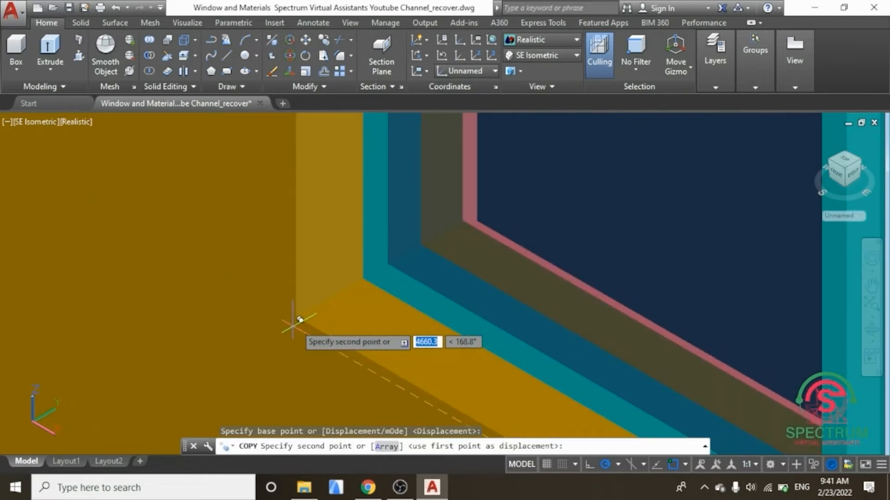
left_click(296, 317)
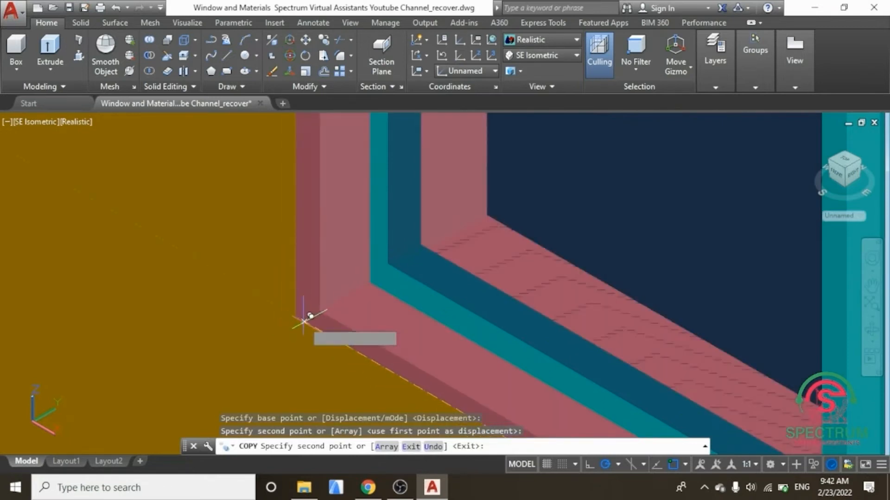
left_click(300, 316)
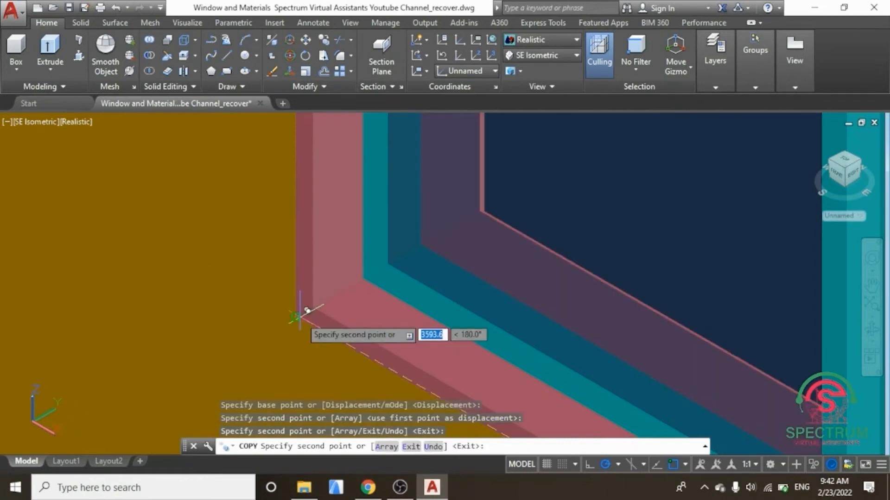
key("Return")
- Examine the whole house with the framed sliding windows in its external walls
scroll(301, 317, "down", 6)
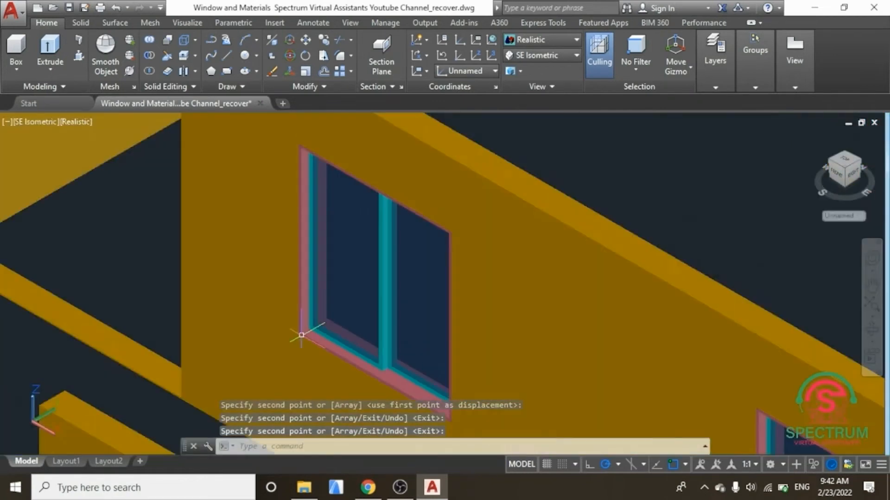
scroll(298, 324, "down", 8)
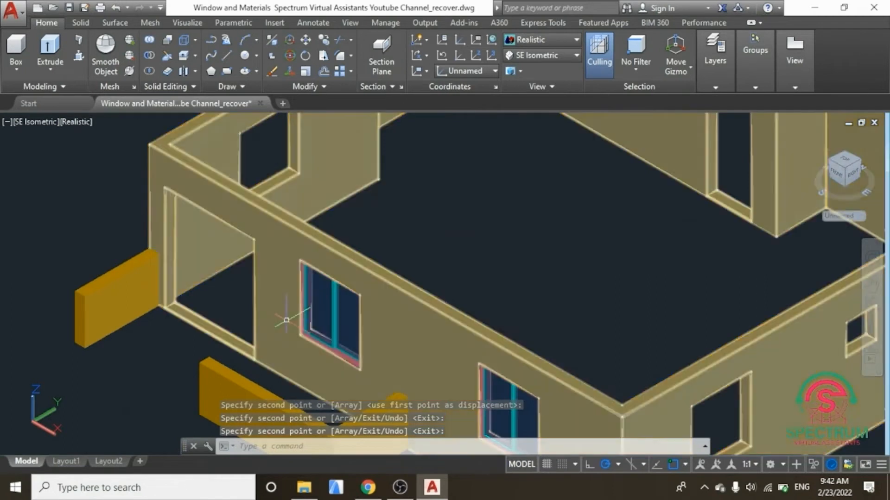
scroll(240, 314, "up", 2)
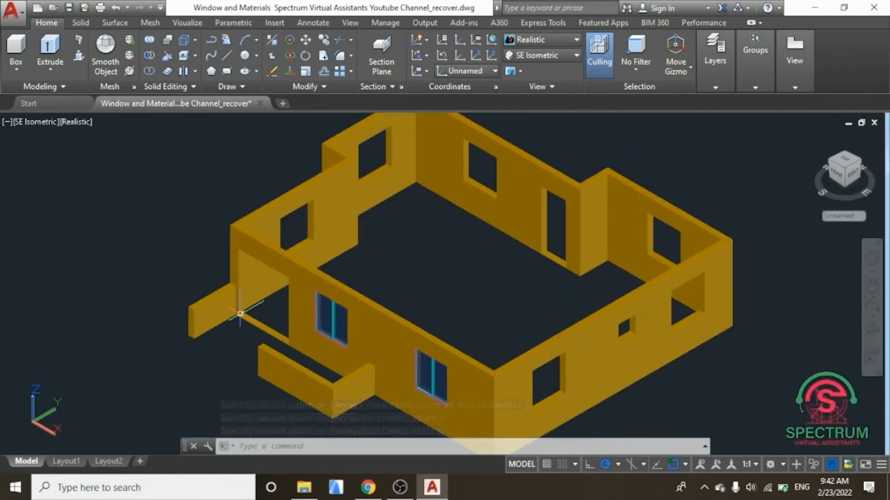
left_click(240, 314)
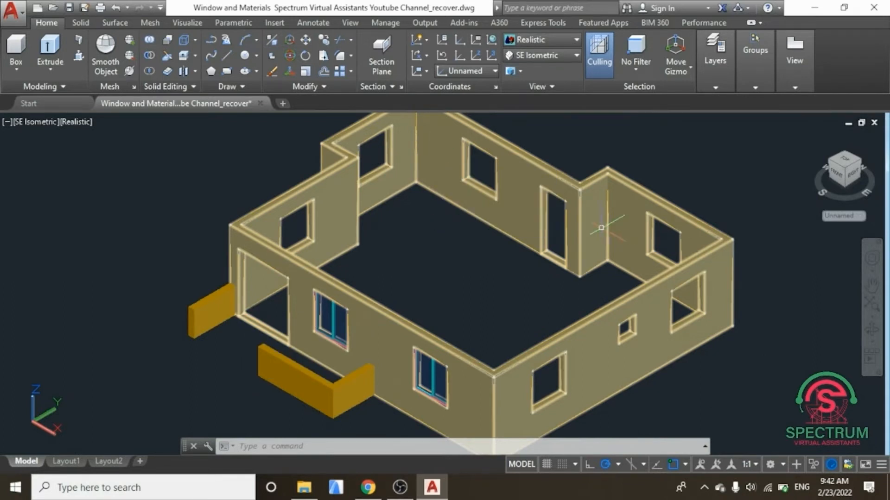
key("Escape")
mouse_move(827, 156)
middle_mouse_down("shift")
mouse_move(699, 169)
mouse_move(607, 157)
mouse_move(674, 151)
mouse_move(716, 167)
mouse_move(865, 167)
mouse_move(821, 163)
middle_mouse_up("shift")
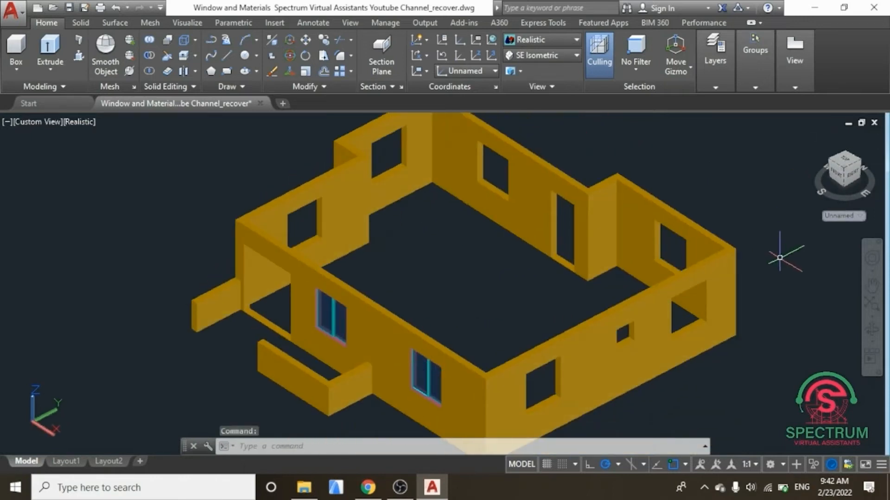
left_click(871, 310)
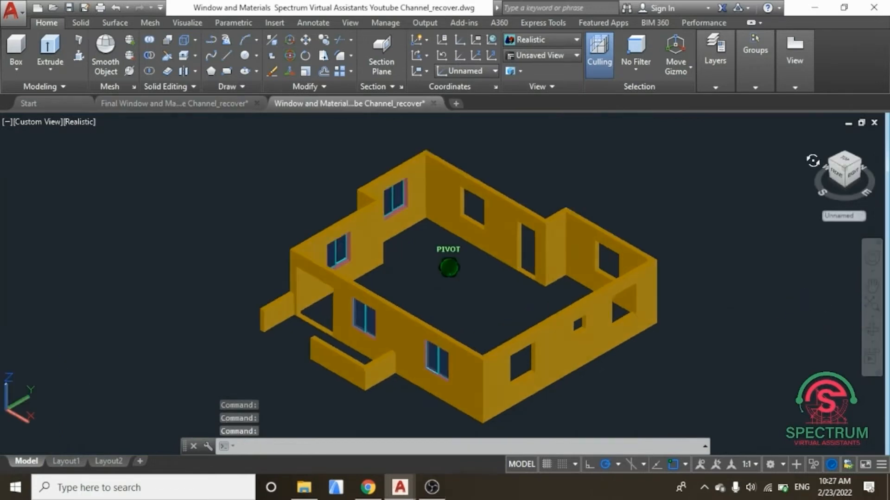
mouse_move(781, 159)
middle_mouse_down("shift")
mouse_move(744, 161)
mouse_move(787, 154)
middle_mouse_up("shift")
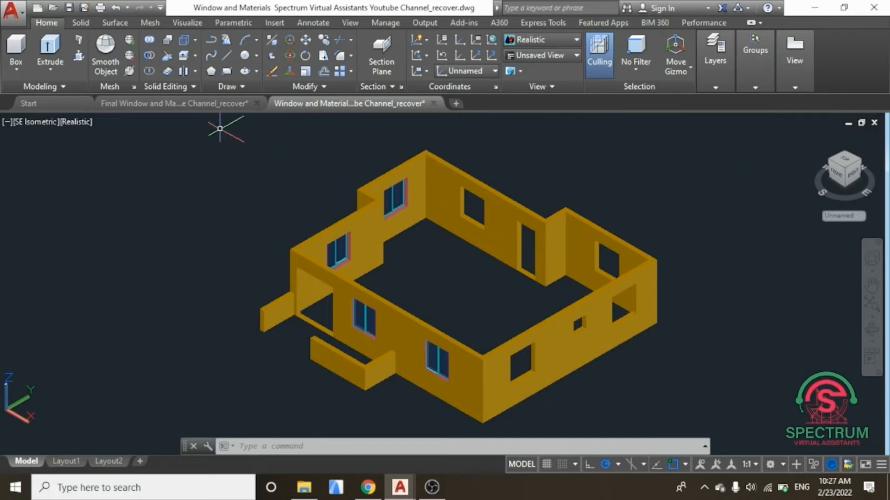
- Switch to the Final Window and Materials drawing and create a layer named 3 D Landscape
left_click(185, 106)
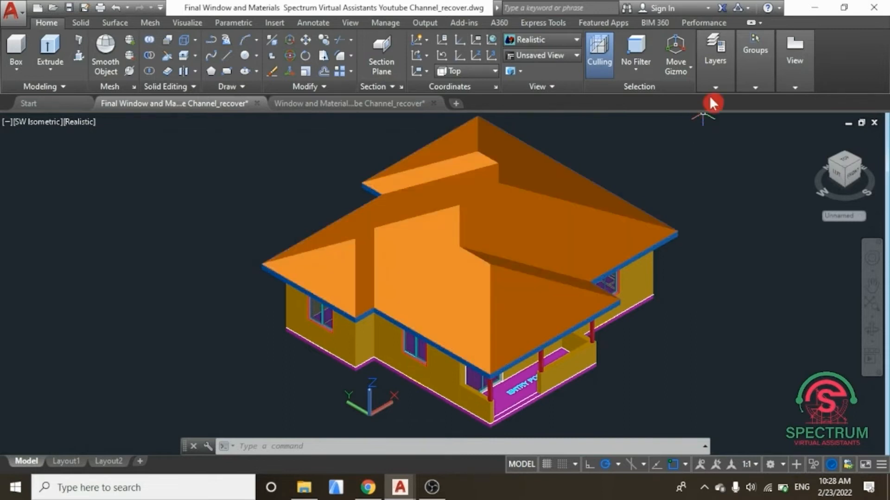
left_click(717, 84)
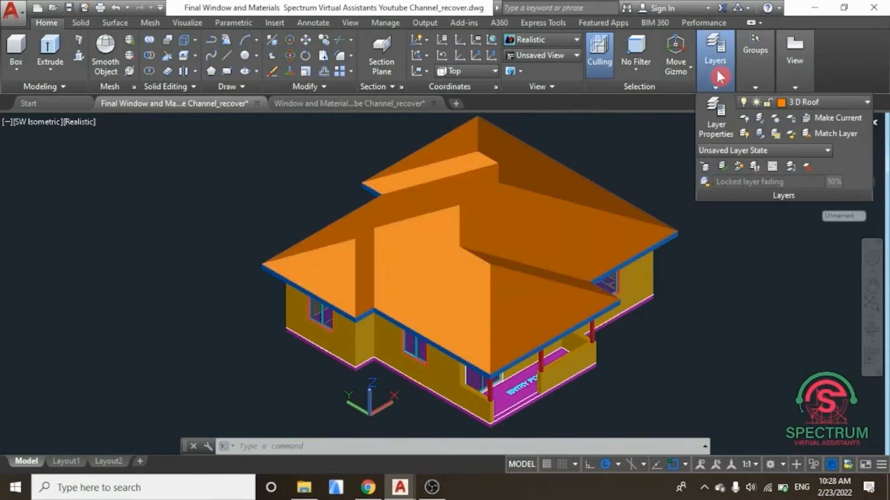
left_click(721, 124)
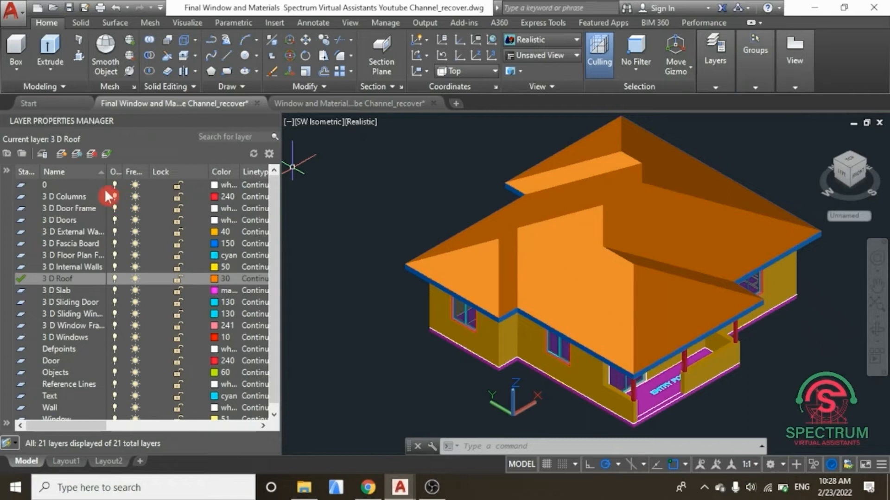
left_click(62, 158)
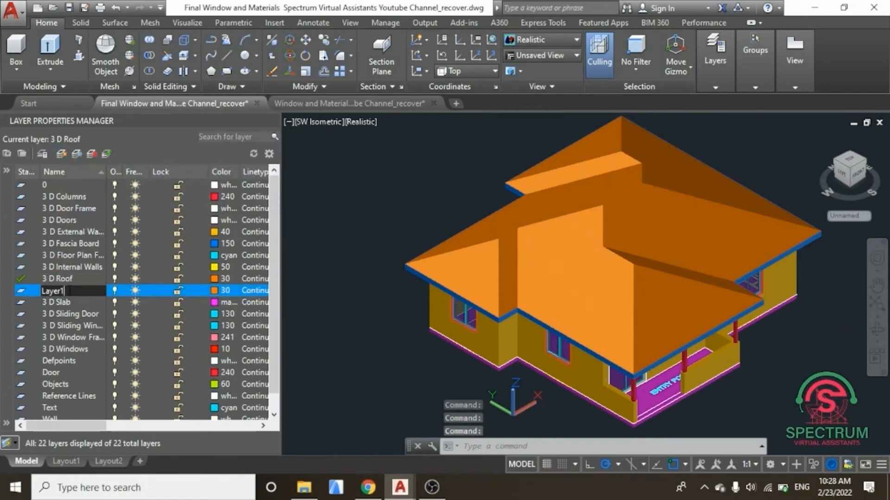
key("BackSpace")
key("BackSpace")
type("3 D Landscap")
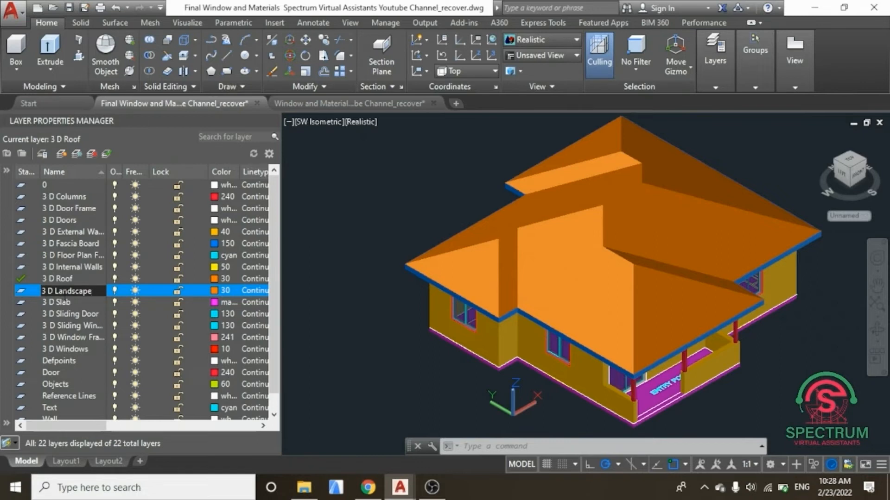
- Make the 3 D Landscape layer current, set its color to green index 92, and close the layer manager
double_click(21, 293)
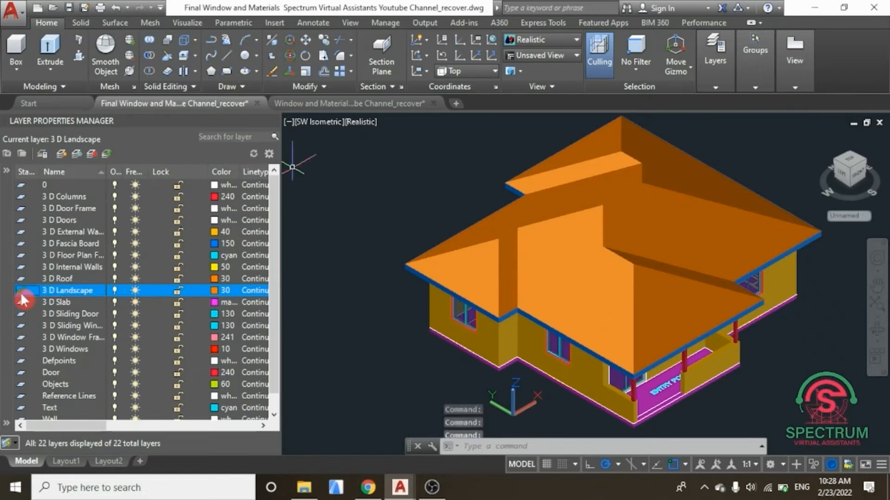
left_click(213, 279)
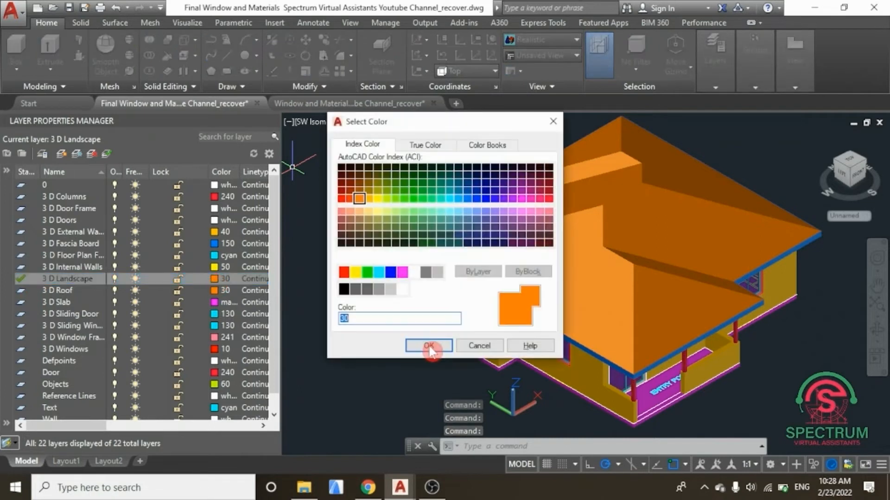
left_click(414, 190)
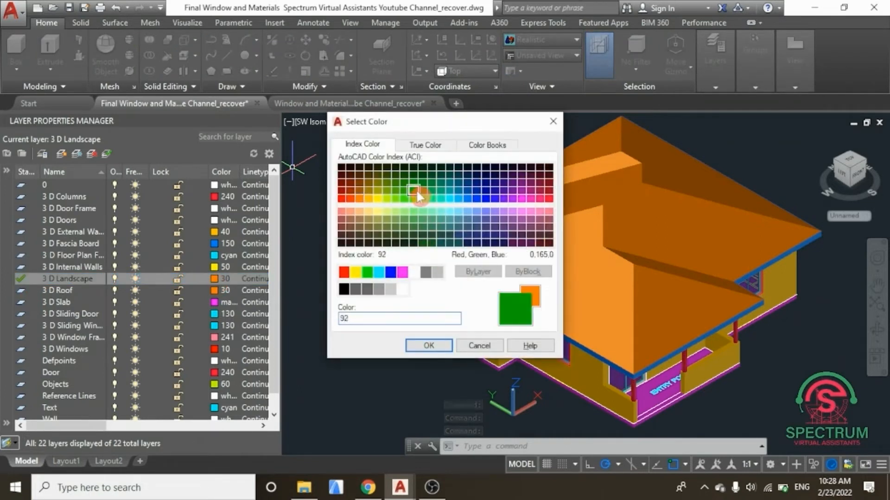
left_click(429, 347)
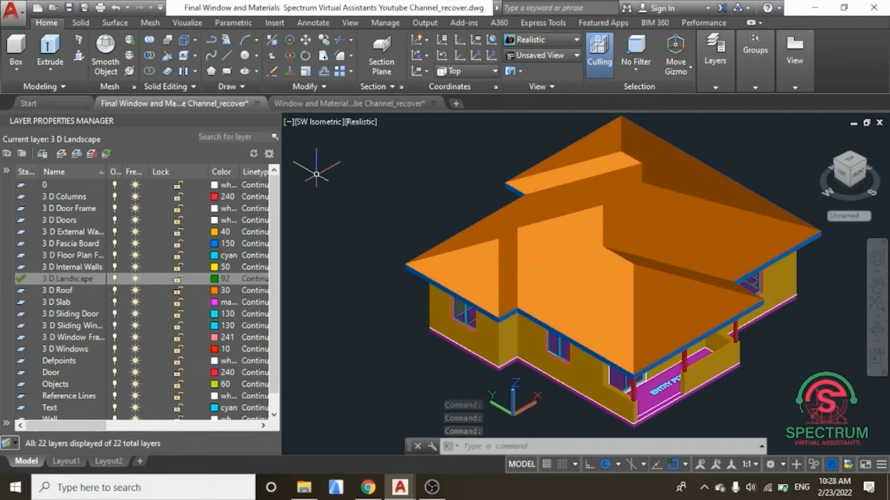
left_click(273, 122)
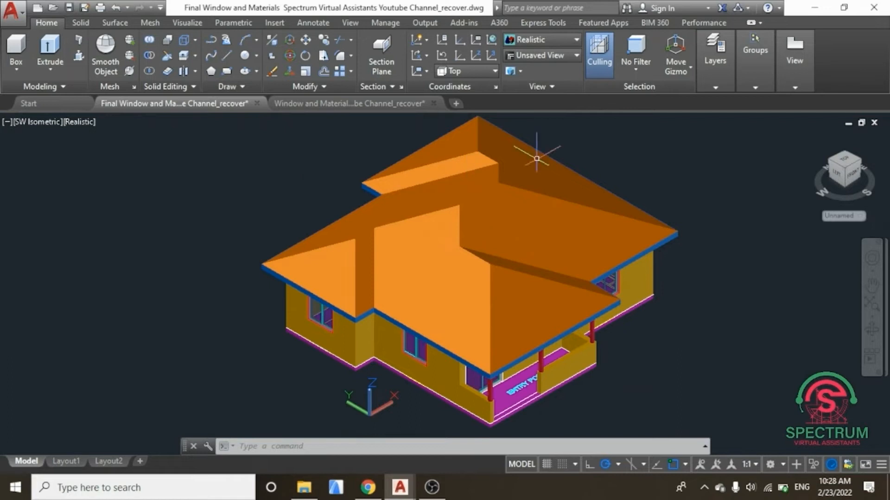
- Set the model to the Top view in the 2D Wireframe visual style and fit the whole floor plan in view
left_click(723, 82)
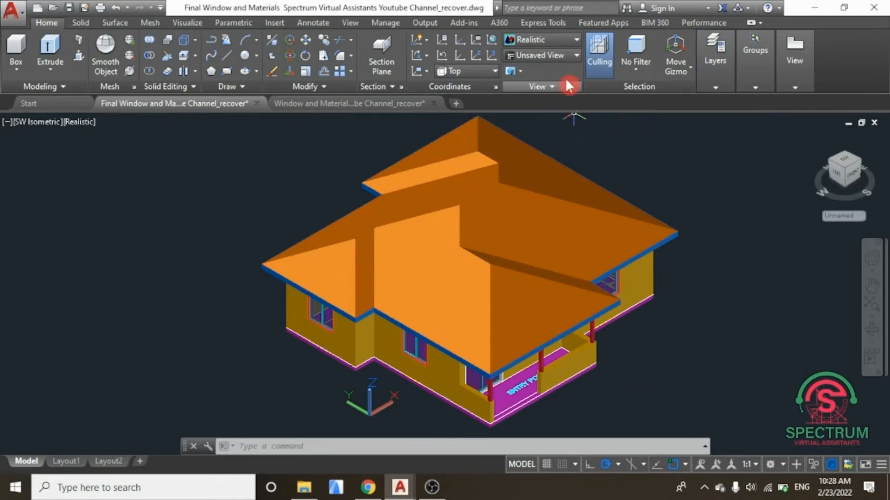
left_click(566, 58)
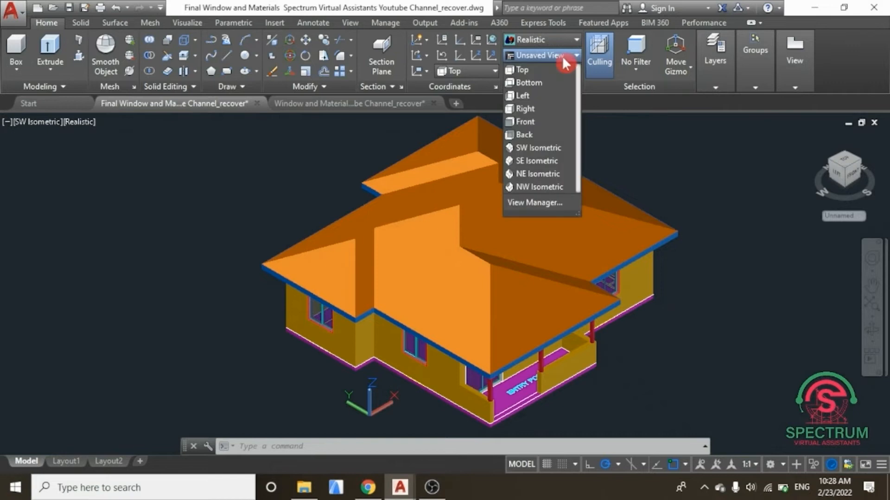
left_click(542, 69)
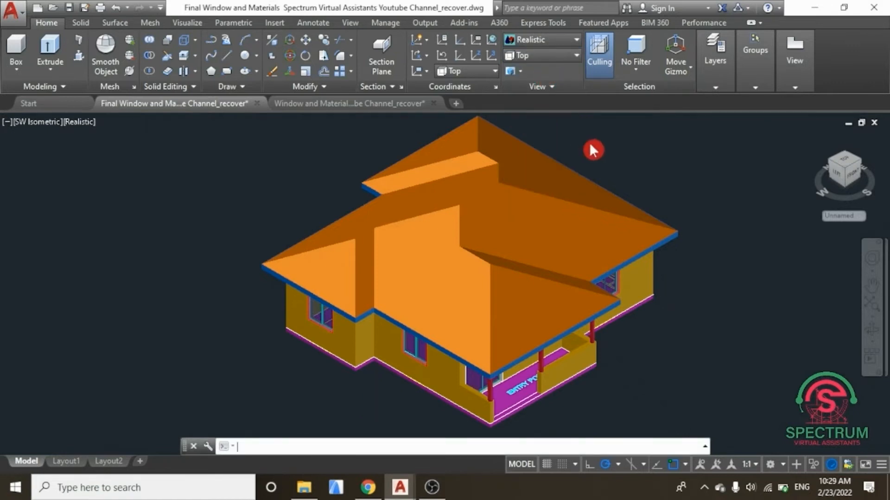
left_click(547, 40)
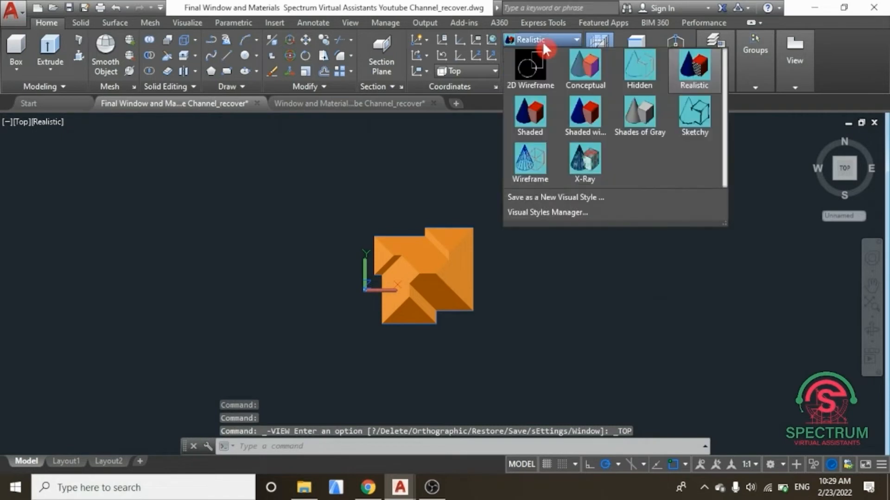
left_click(531, 68)
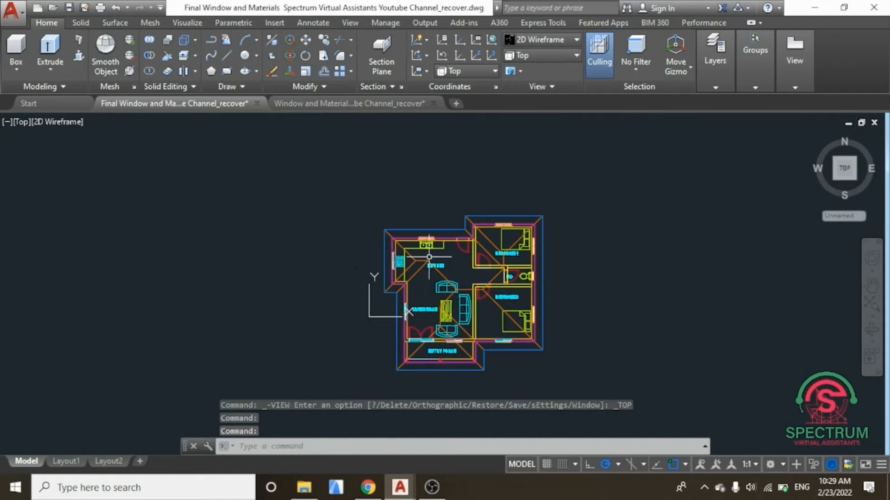
left_click(872, 303)
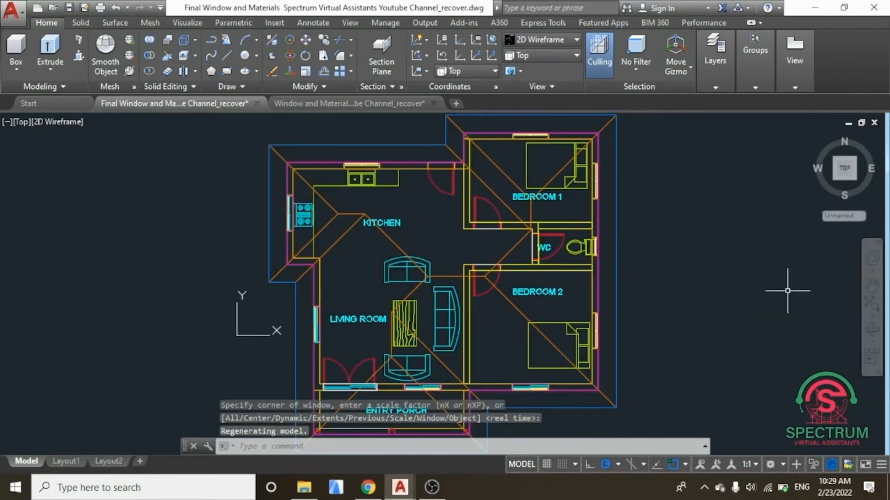
scroll(743, 265, "down", 2)
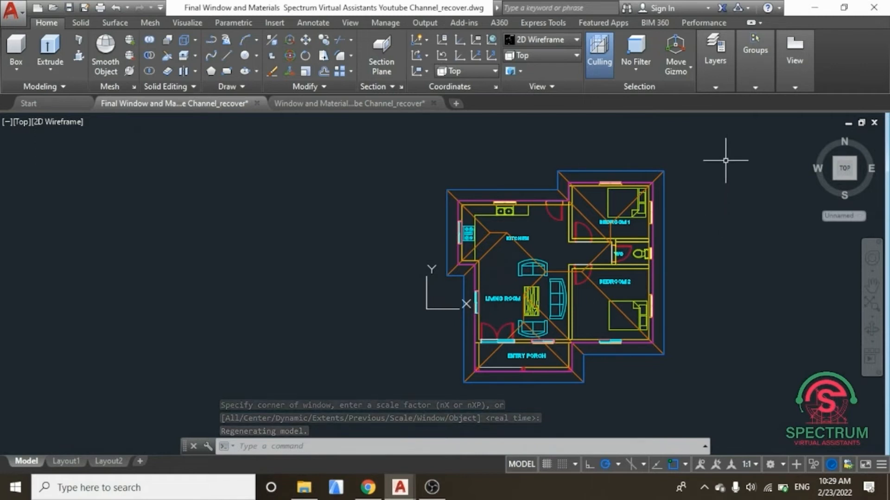
- Make the Reference Lines layer current
mouse_move(719, 83)
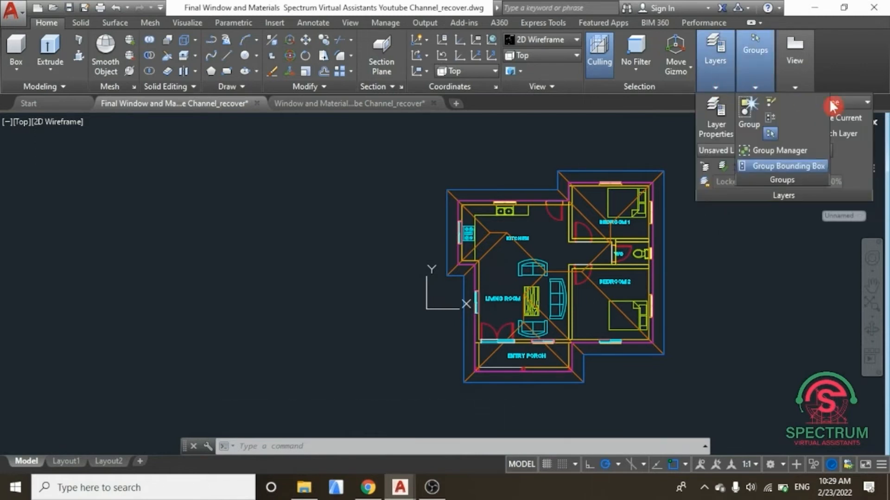
left_click(857, 99)
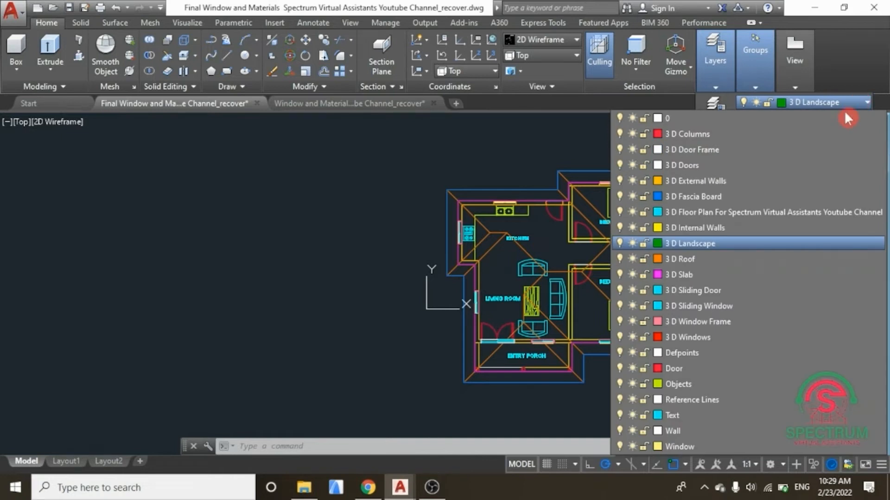
left_click(663, 399)
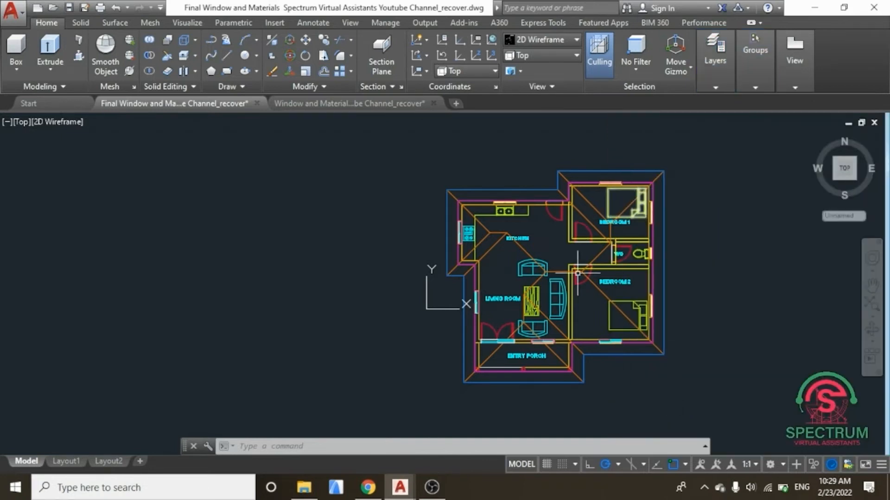
- Draw a vertical line from the roof's southwest corner at the entry porch straight southward, away from the house
scroll(578, 273, "down", 3)
scroll(547, 246, "up", 3)
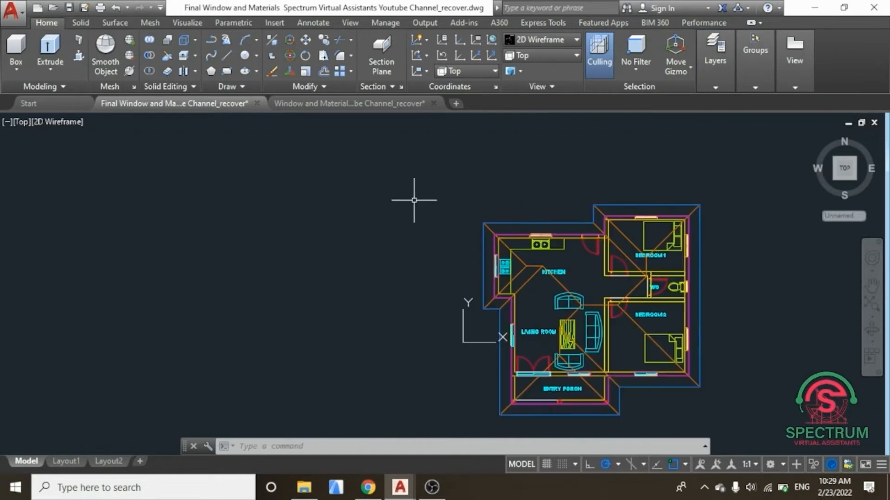
left_click(227, 71)
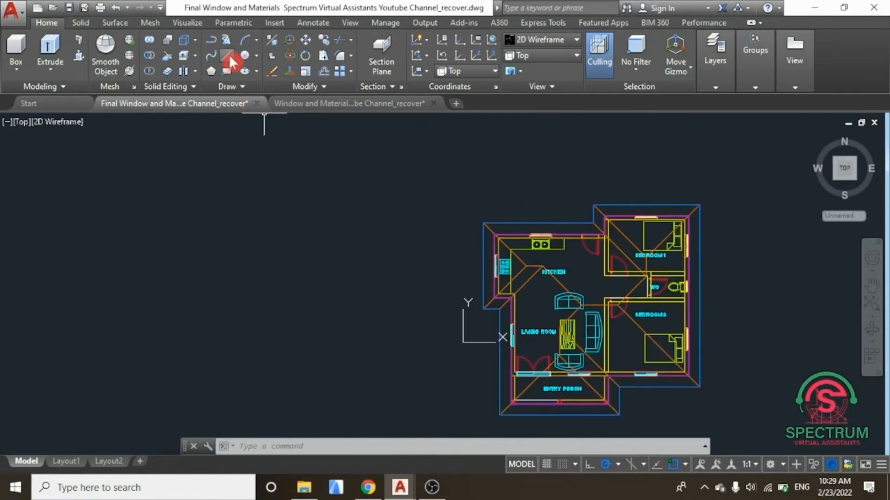
left_click(230, 59)
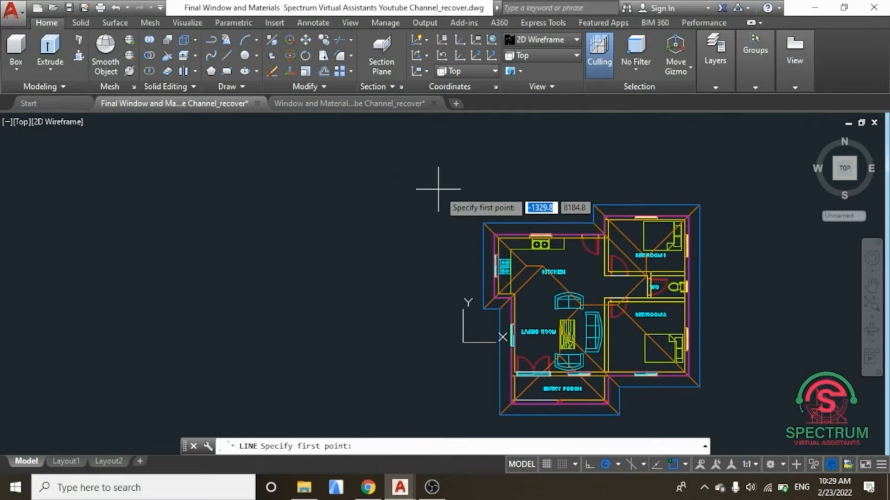
scroll(417, 223, "down", 2)
scroll(477, 357, "up", 5)
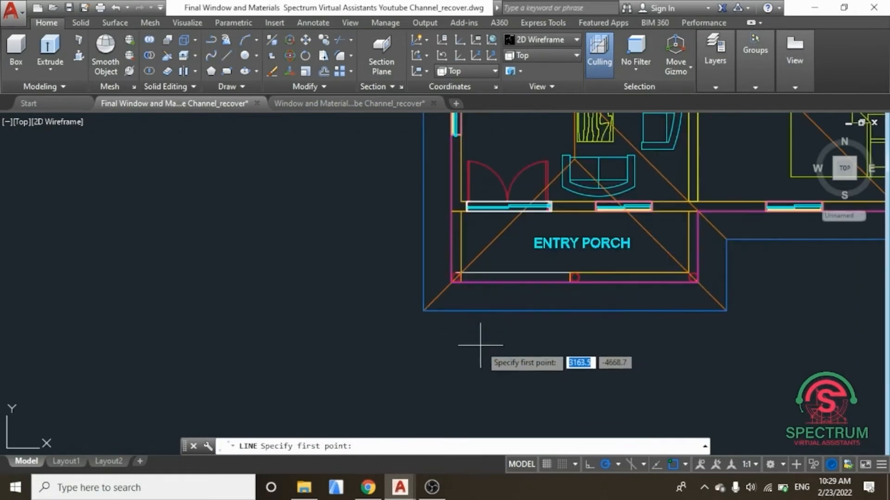
scroll(464, 315, "up", 3)
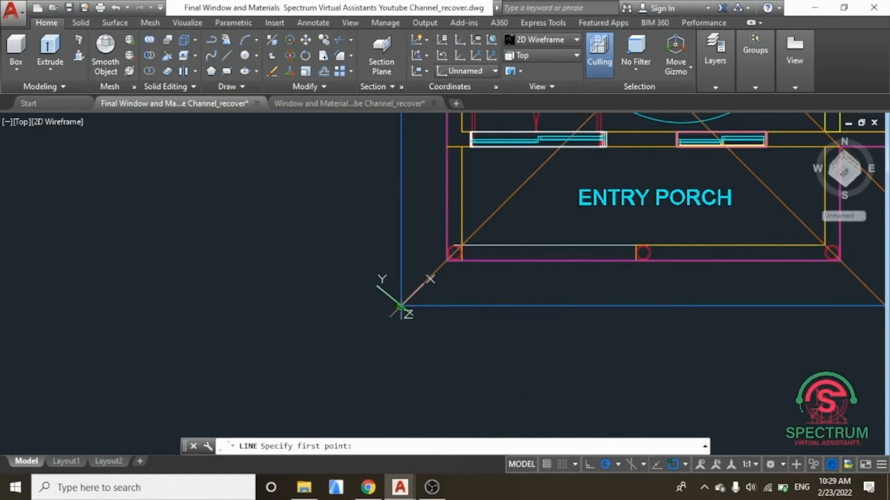
left_click(401, 306)
scroll(403, 278, "down", 4)
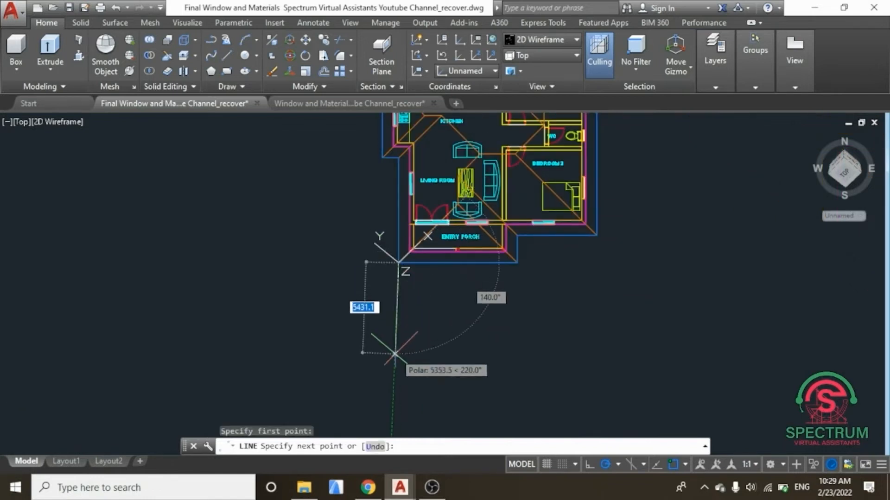
scroll(394, 353, "down", 3)
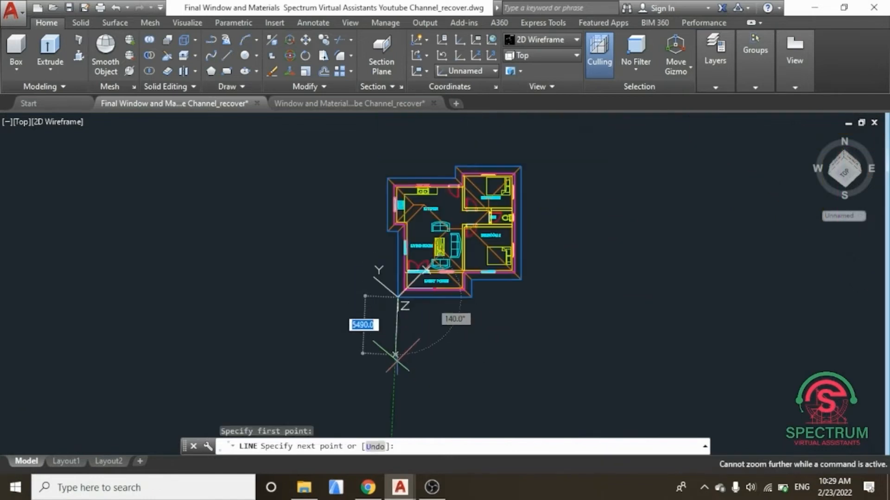
left_click(398, 400)
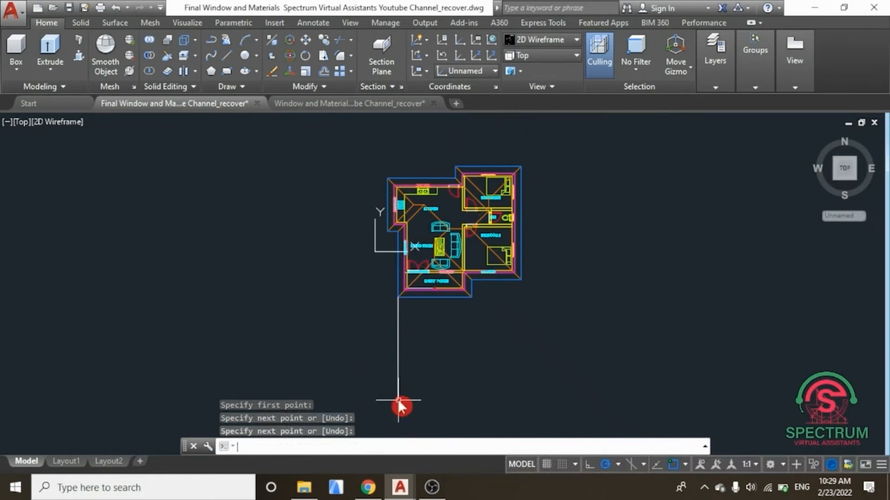
key("Return")
- Move the vertical line from the roof's southwest corner to the southwest outer corner of the entry porch slab
left_click(397, 325)
right_click(332, 258)
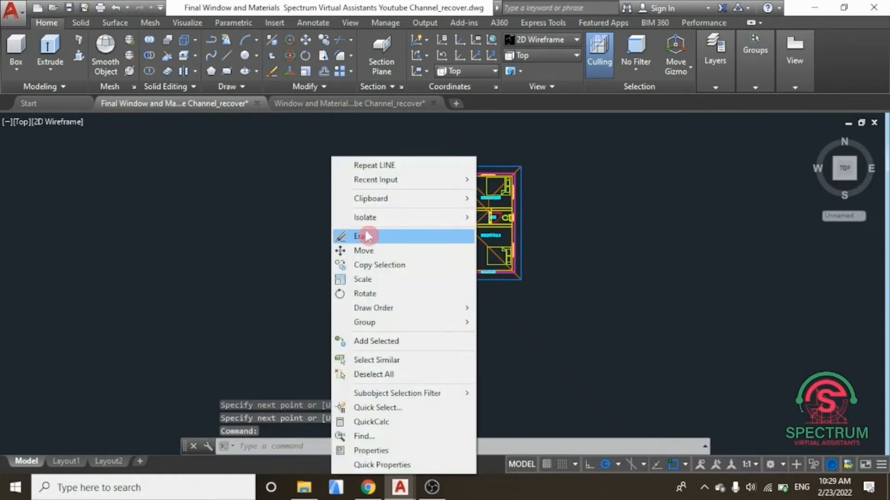
left_click(427, 251)
scroll(407, 292, "up", 2)
scroll(406, 293, "up", 6)
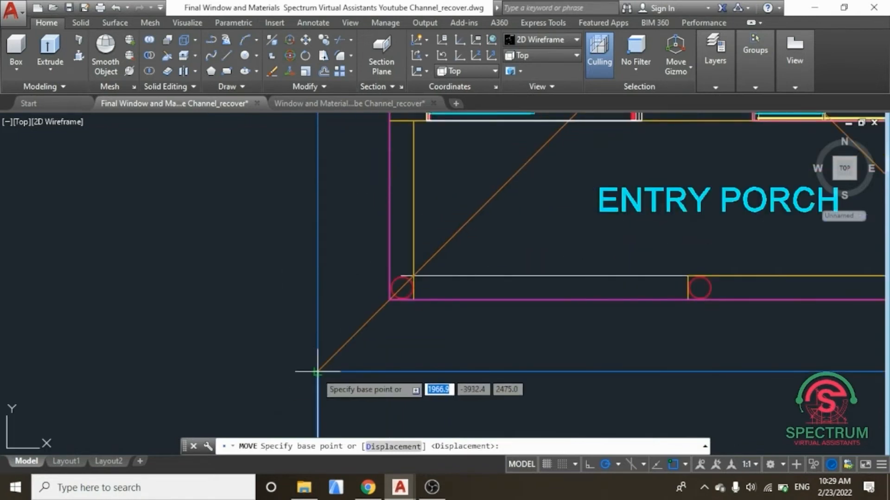
left_click(318, 370)
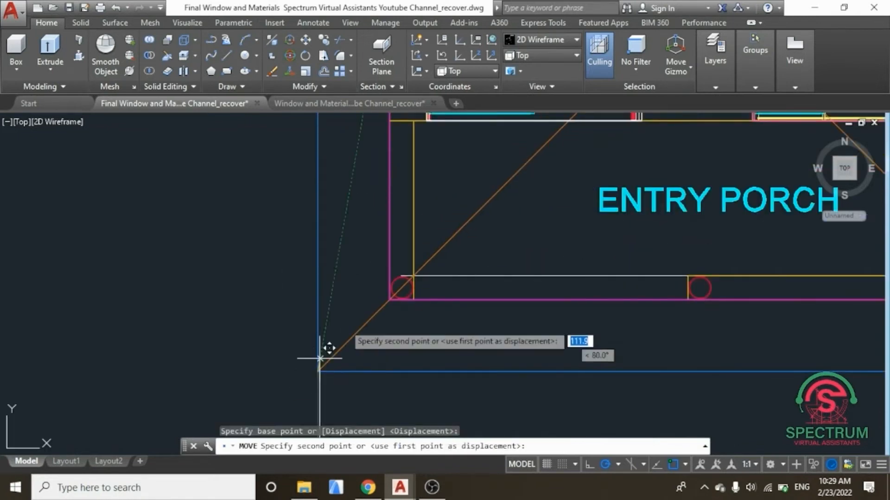
left_click(391, 301)
- Copy the vertical line from the porch slab's southwest corner to its southeast corner
scroll(391, 301, "down", 6)
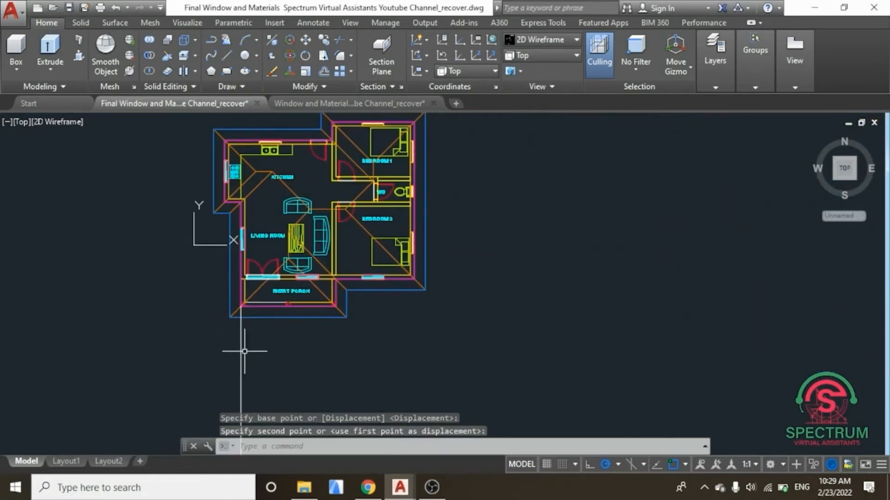
right_click(159, 280)
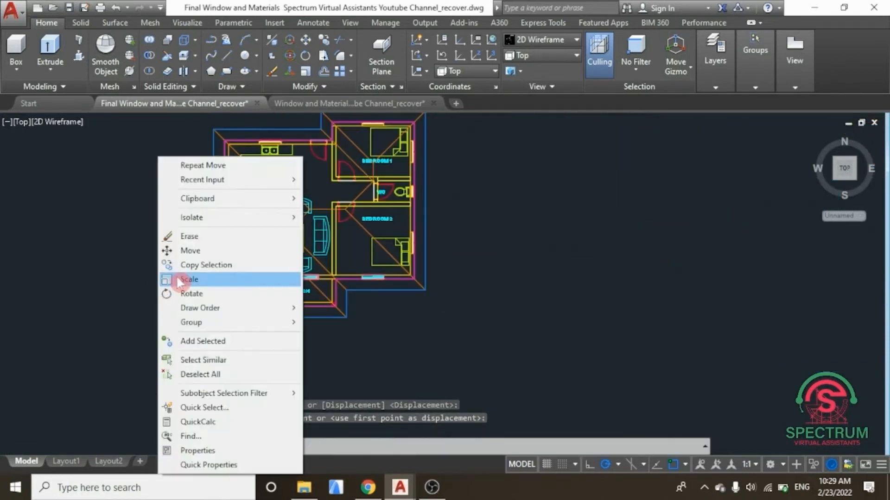
left_click(208, 266)
left_click(240, 305)
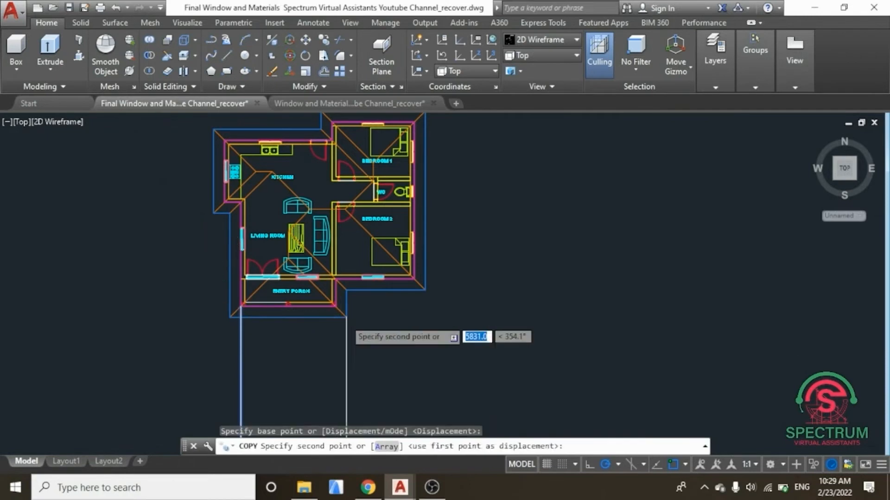
scroll(346, 318, "up", 6)
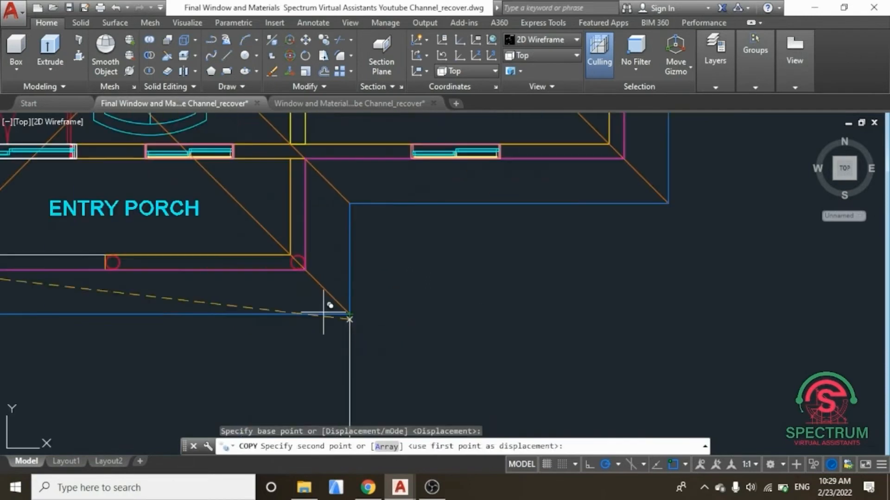
left_click(305, 270)
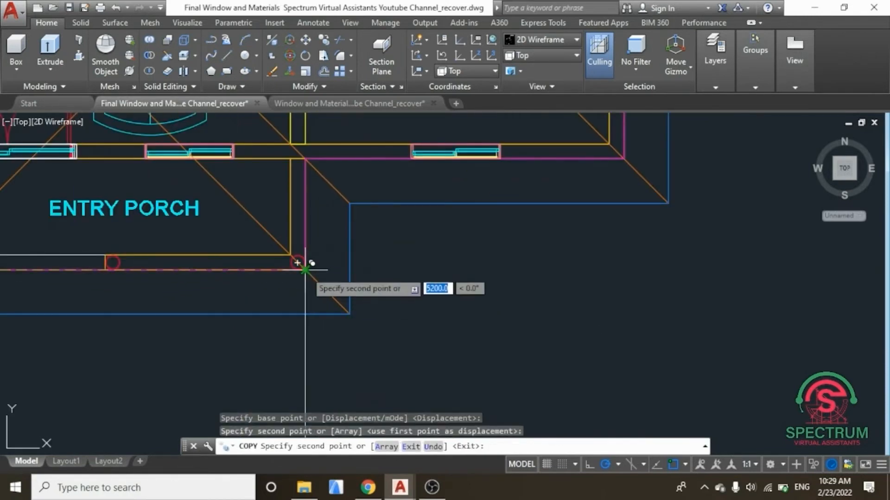
key("Return")
scroll(364, 357, "down", 8)
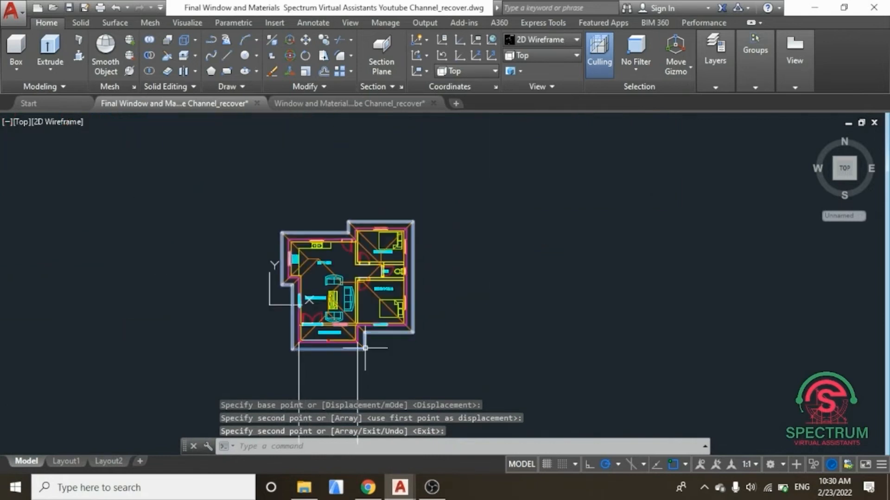
scroll(365, 348, "down", 2)
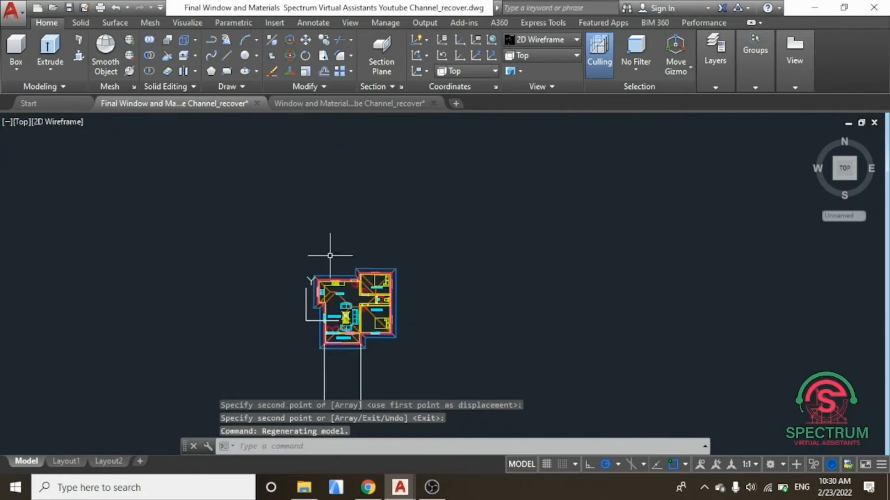
- Offset the two vertical lines below the entry porch 5000 outward, one to each side
scroll(298, 309, "up", 2)
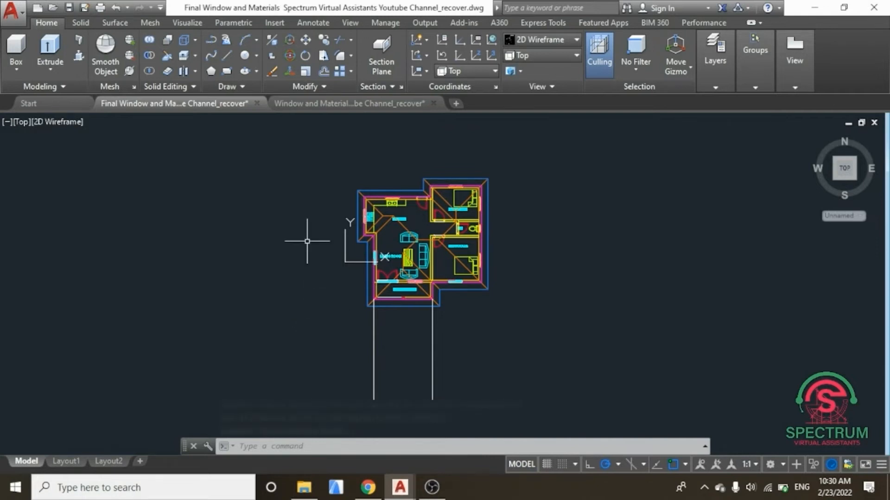
left_click(324, 71)
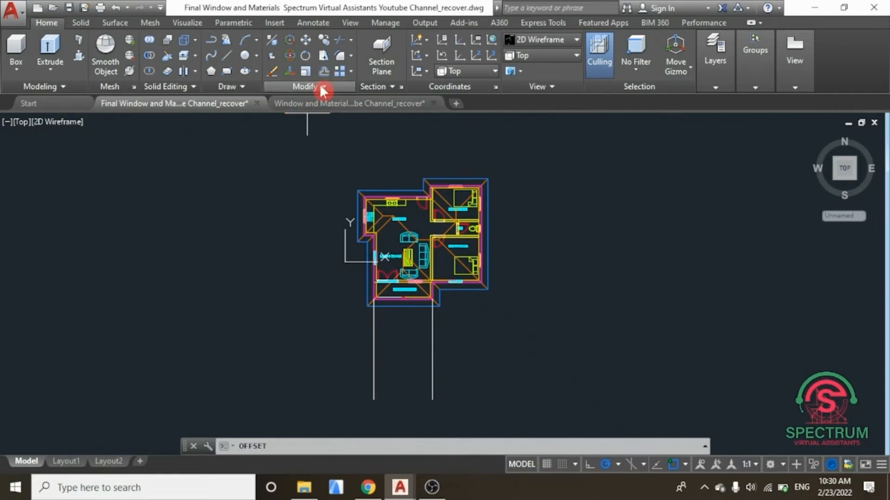
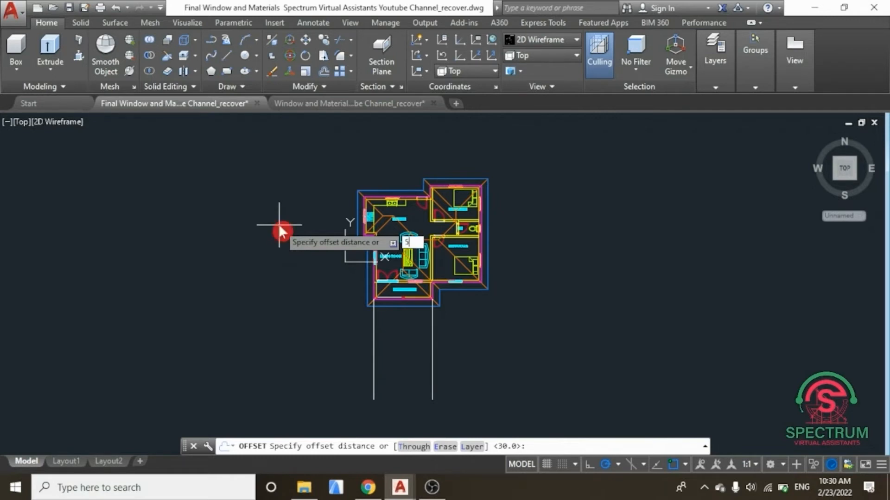
type("000")
key("Return")
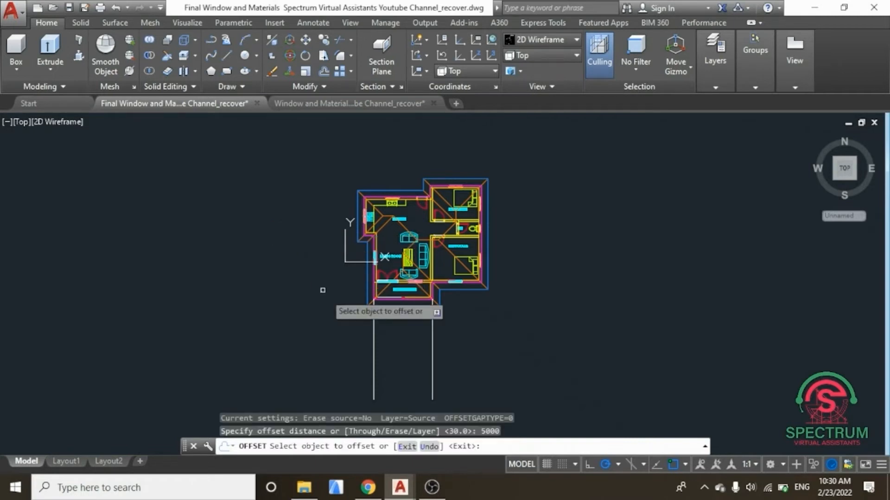
left_click(373, 346)
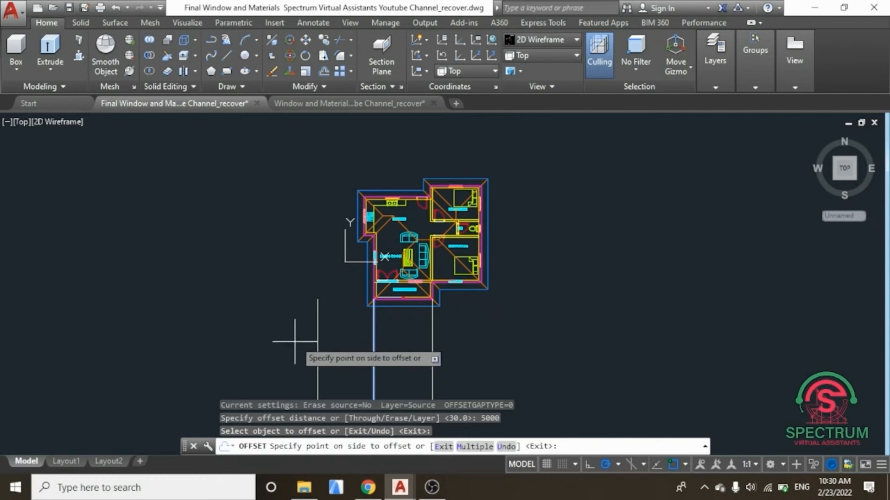
left_click(282, 343)
left_click(432, 346)
left_click(576, 339)
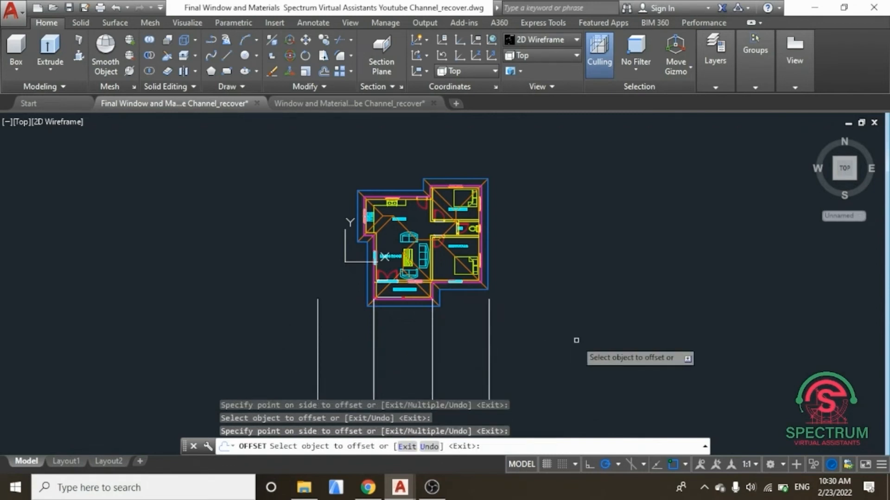
key("Escape")
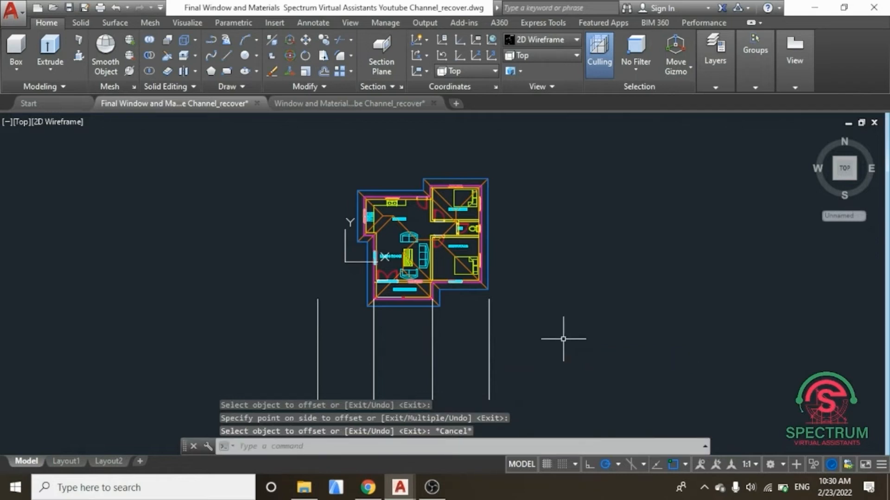
- Move the rightmost vertical line 5000 farther to the right, using its upper endpoint as the base point
scroll(477, 268, "down", 2)
scroll(415, 309, "up", 2)
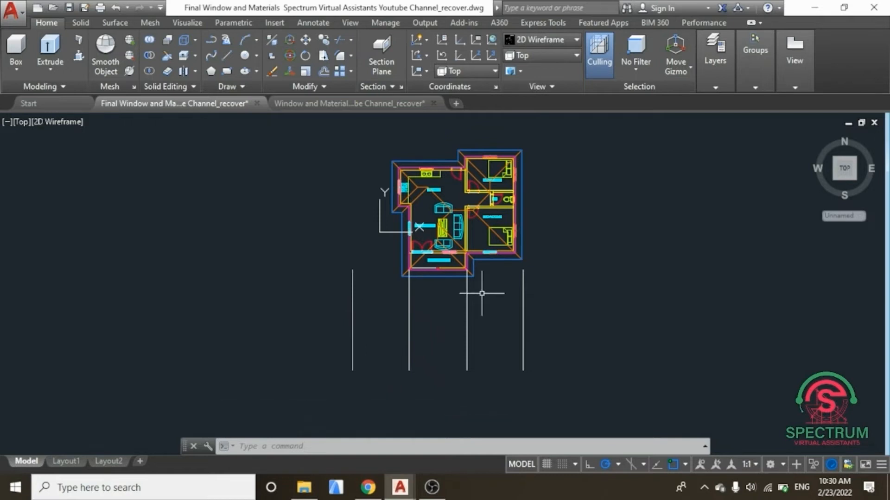
left_click(522, 290)
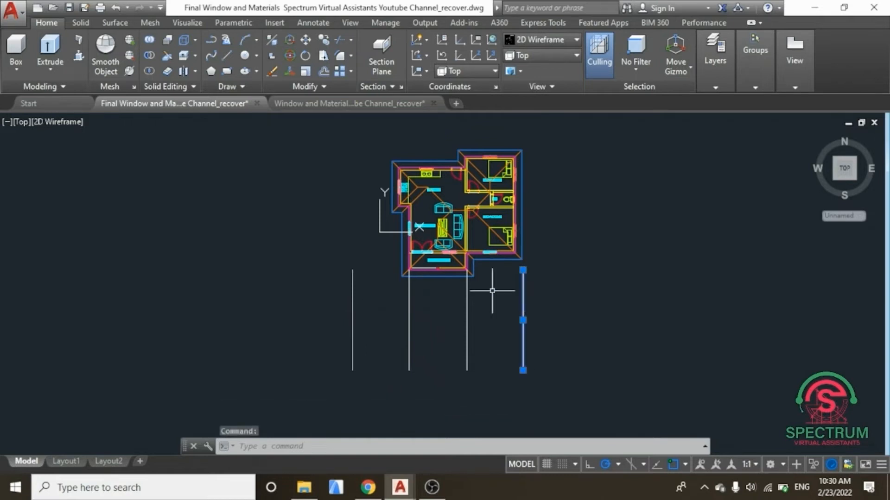
right_click(284, 216)
left_click(333, 249)
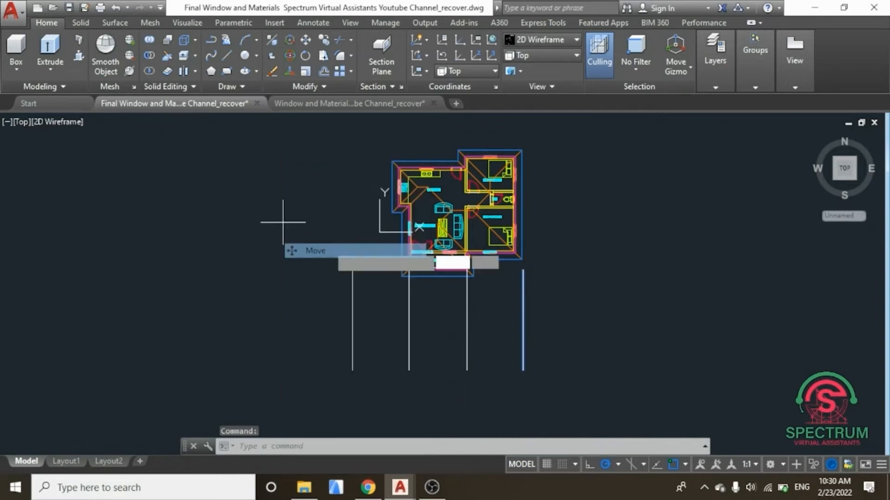
left_click(523, 270)
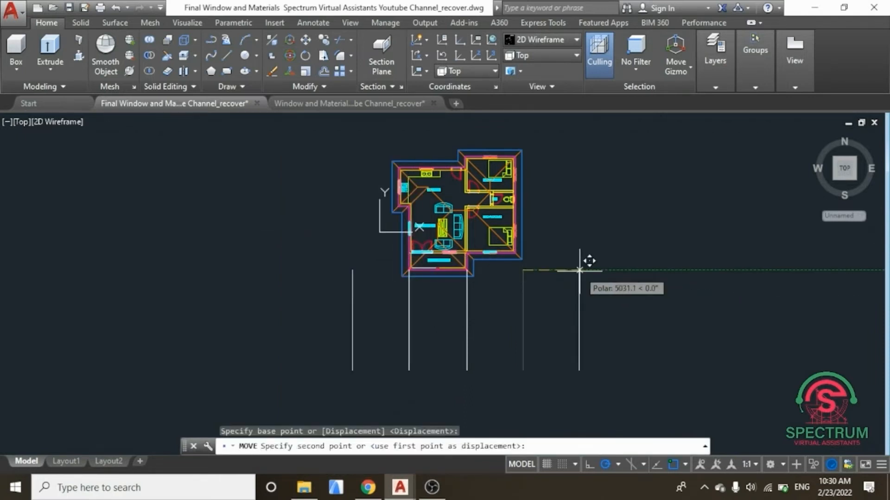
type("5000")
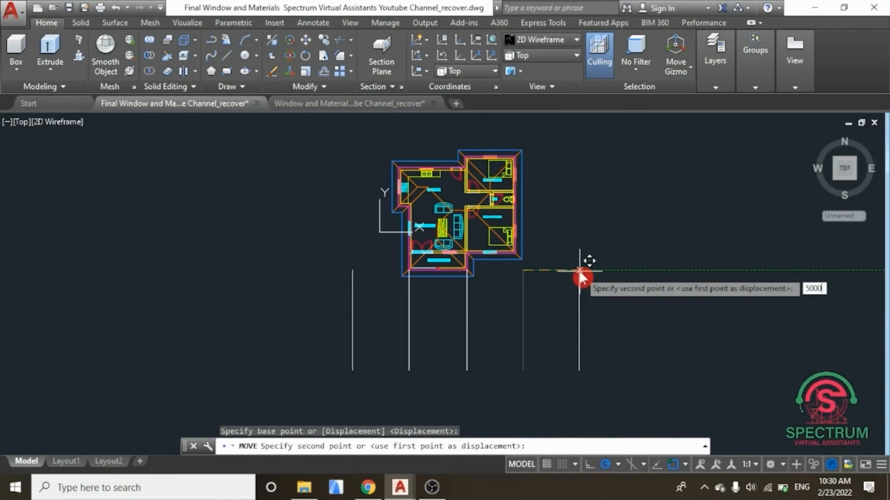
key("Return")
- Move the leftmost vertical line 5000 farther to the left from its upper endpoint
scroll(403, 291, "down", 1)
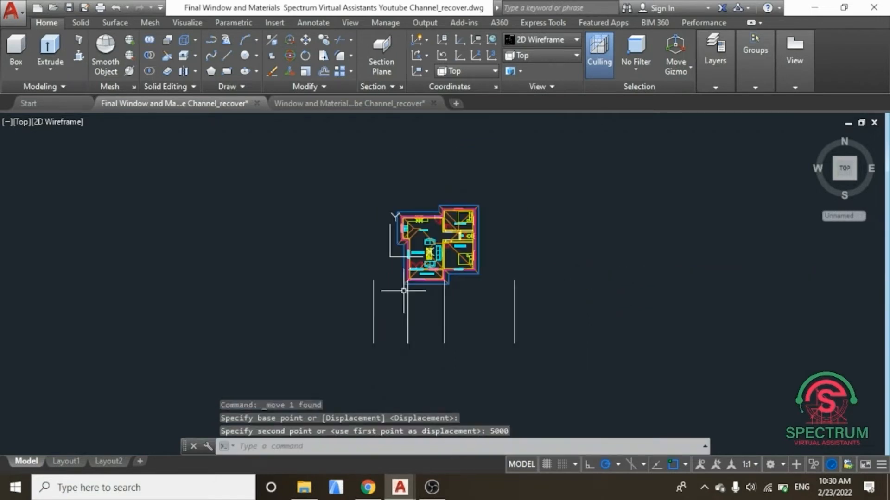
scroll(387, 265, "up", 1)
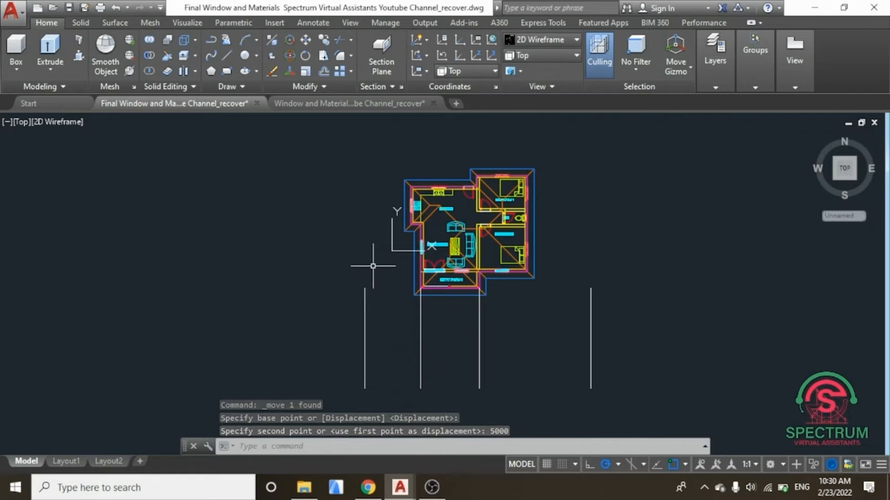
left_click(366, 297)
right_click(350, 197)
left_click(399, 250)
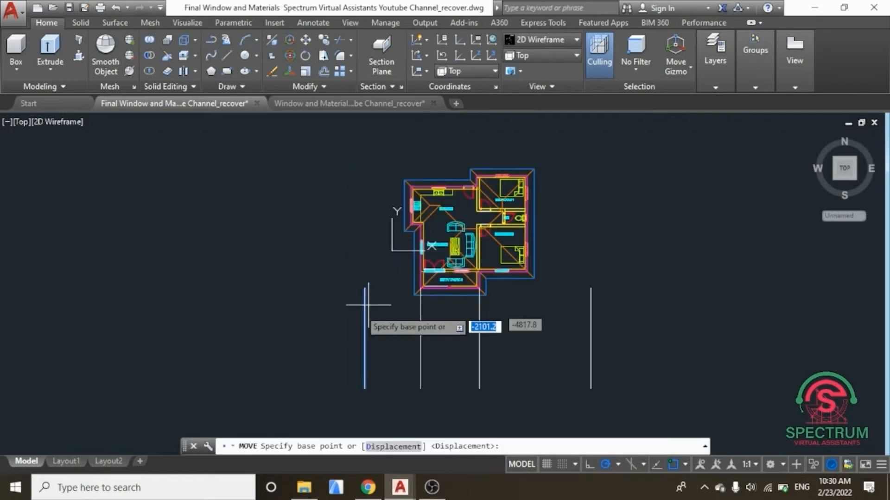
left_click(365, 288)
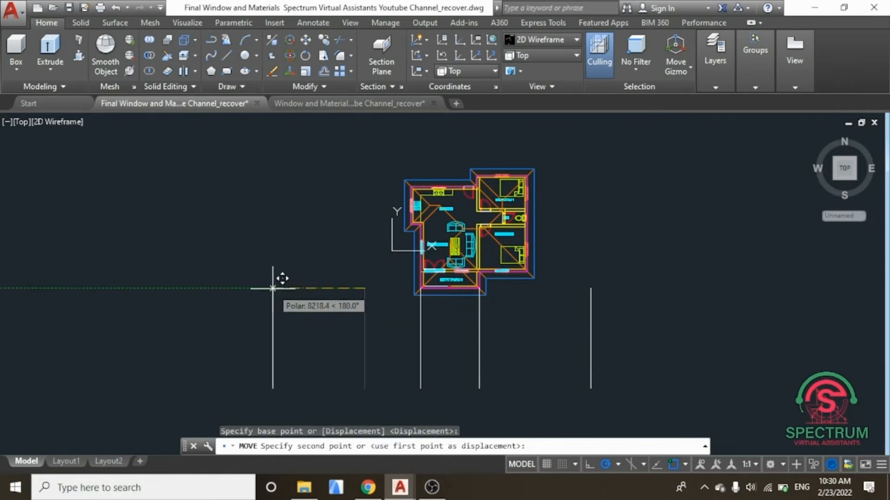
type("500")
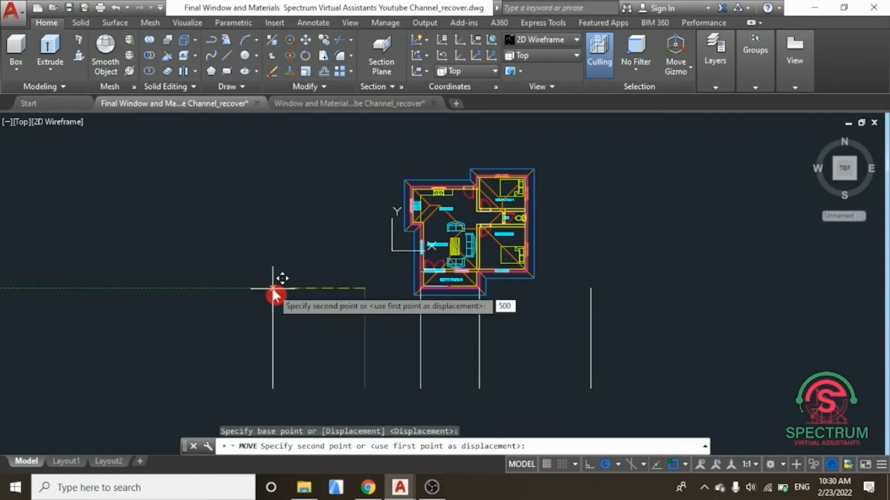
type("0")
key("Return")
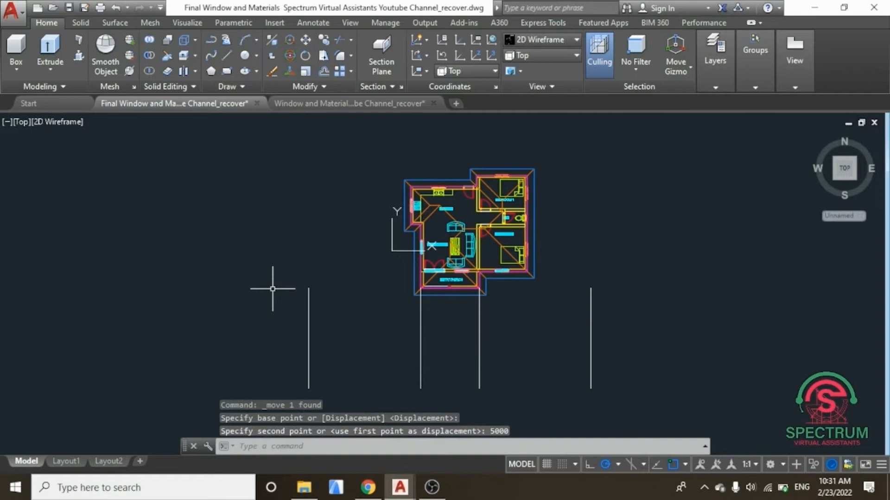
key("Escape")
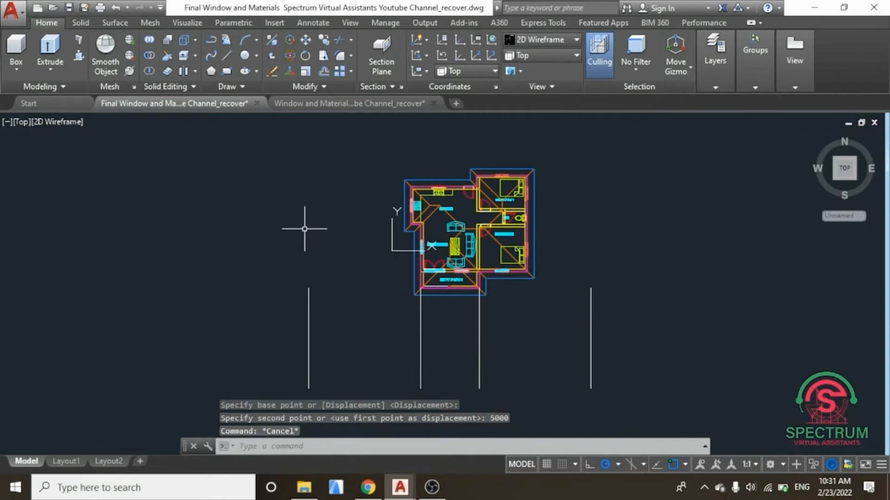
- Draw a horizontal line across the lower part of all four vertical lines, extending slightly beyond the outer ones
left_click(233, 62)
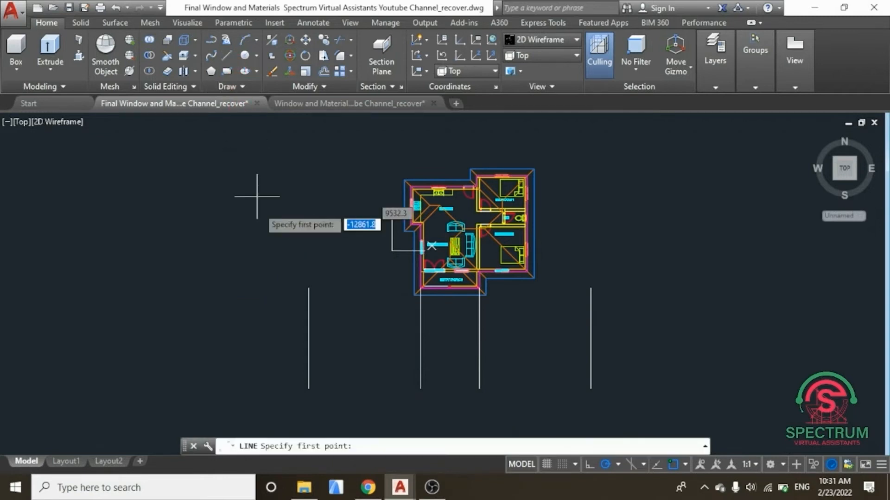
left_click(292, 364)
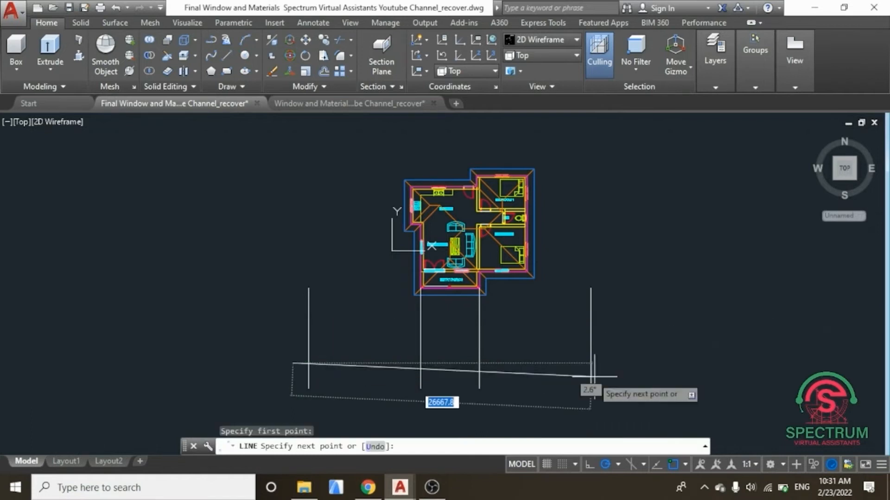
left_click(631, 363)
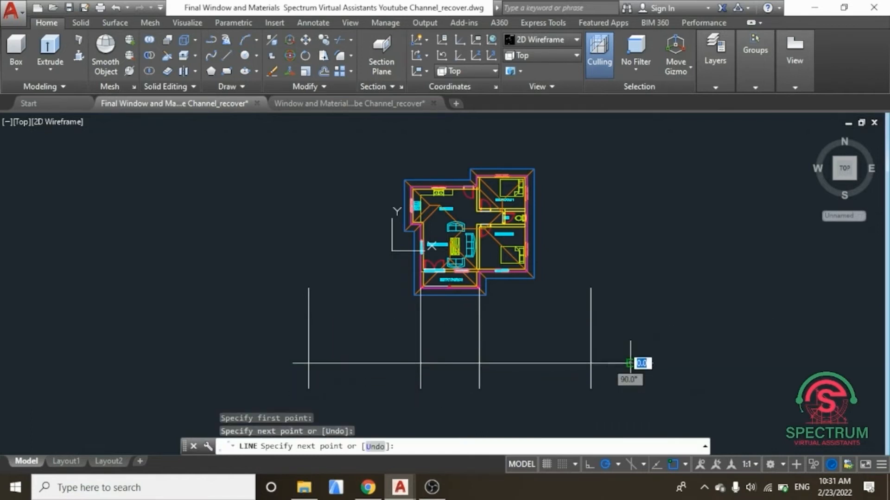
key("Return")
- Copy the horizontal line about 25500 straight up from its left endpoint, placing the copy above the floor plan
left_click(520, 362)
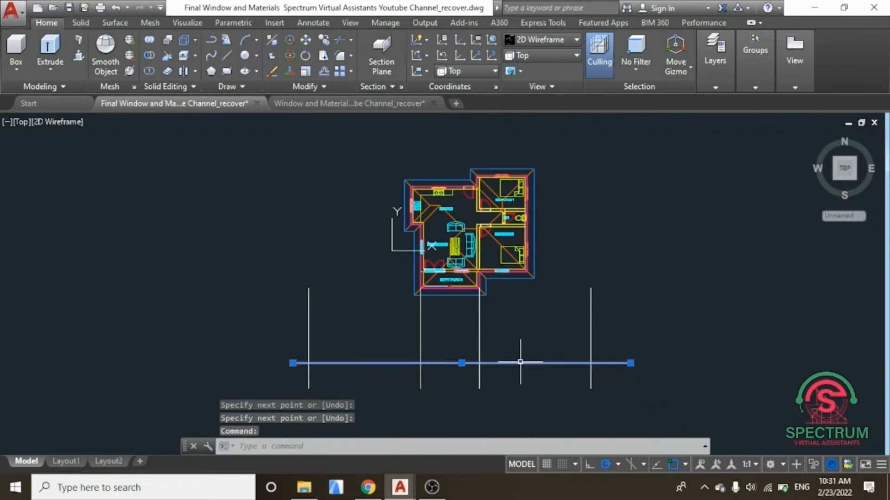
right_click(195, 263)
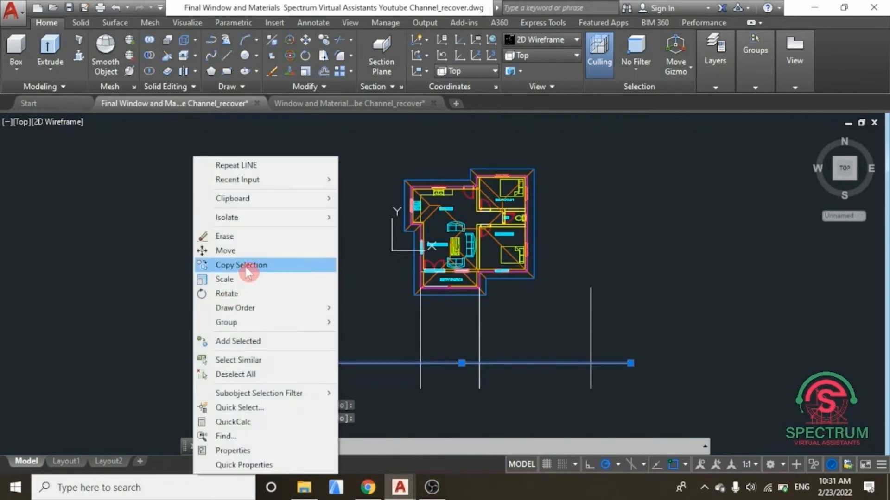
left_click(246, 266)
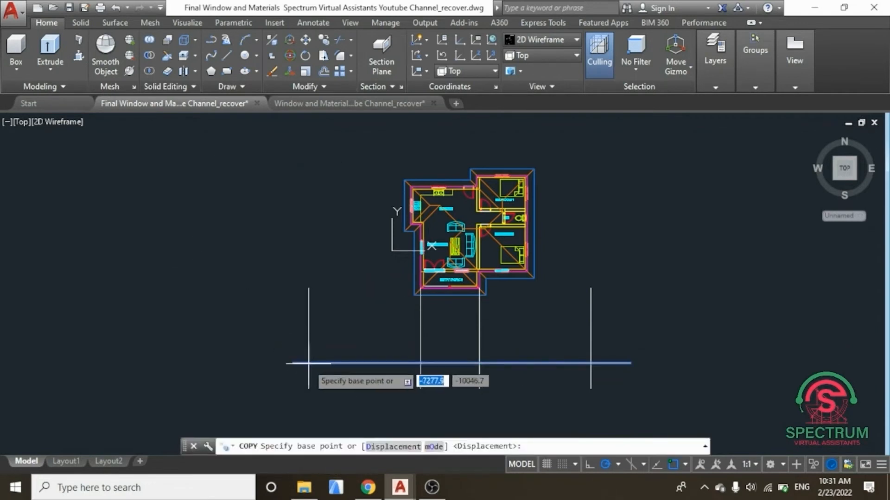
left_click(294, 362)
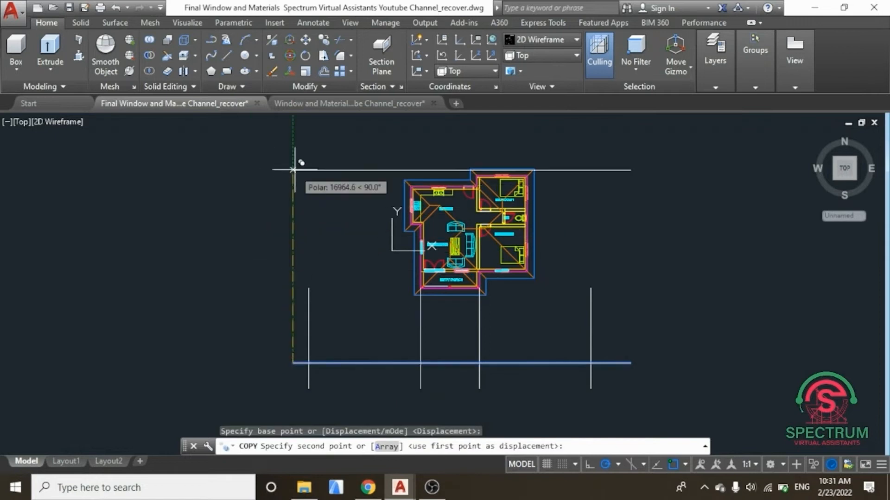
scroll(296, 185, "down", 3)
scroll(294, 192, "up", 3)
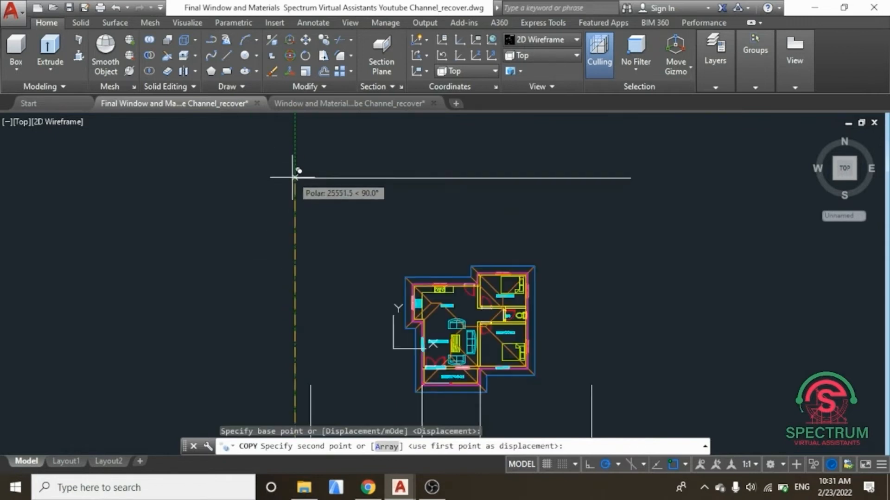
left_click(295, 179)
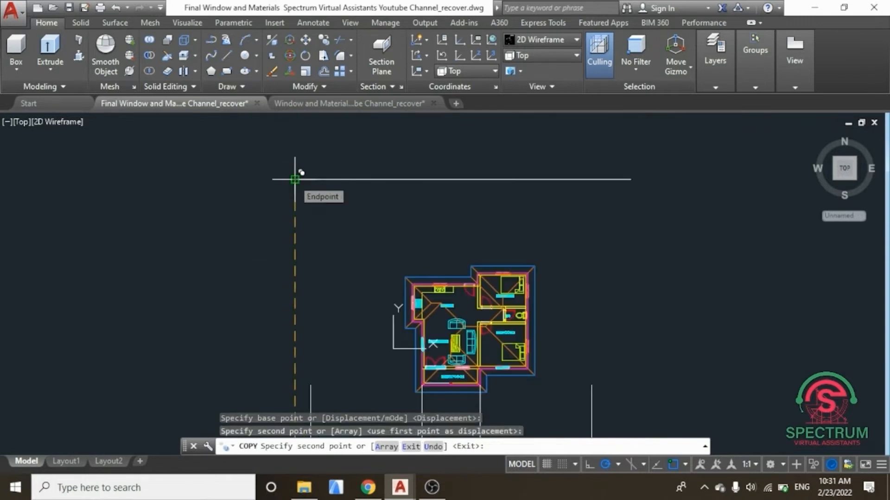
key("Escape")
scroll(298, 195, "down", 3)
scroll(288, 258, "up", 2)
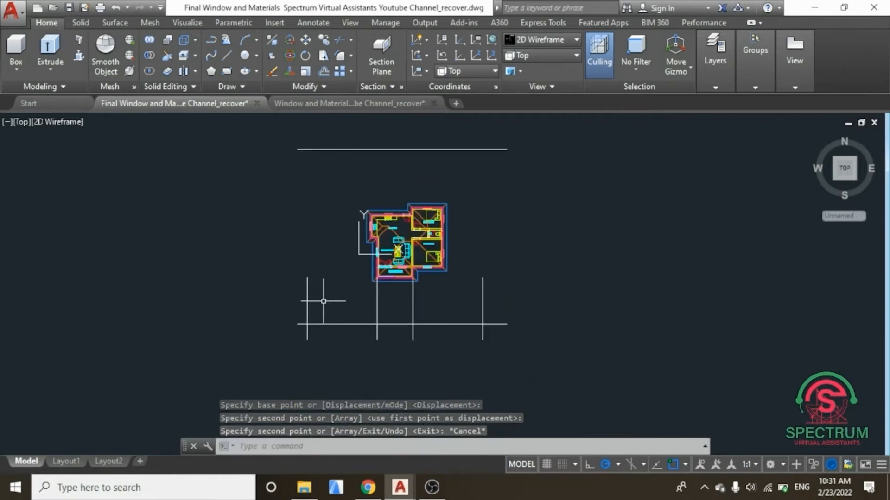
- Stretch the upper ends of the two left vertical lines straight up past the upper horizontal line
left_click(306, 284)
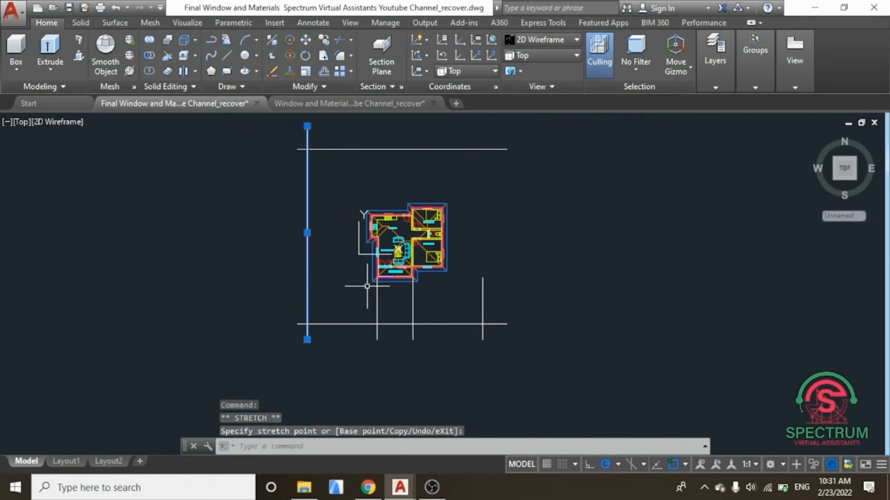
left_click(380, 301)
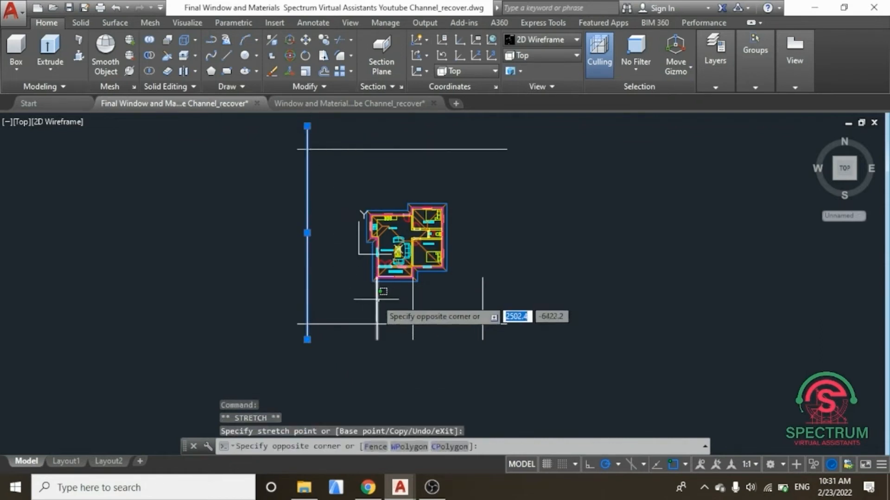
left_click(375, 300)
left_click(377, 278)
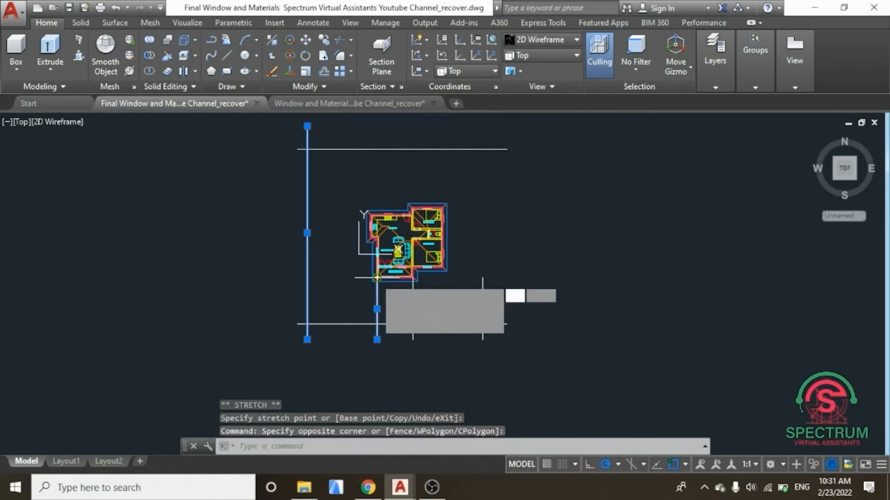
left_click(378, 130)
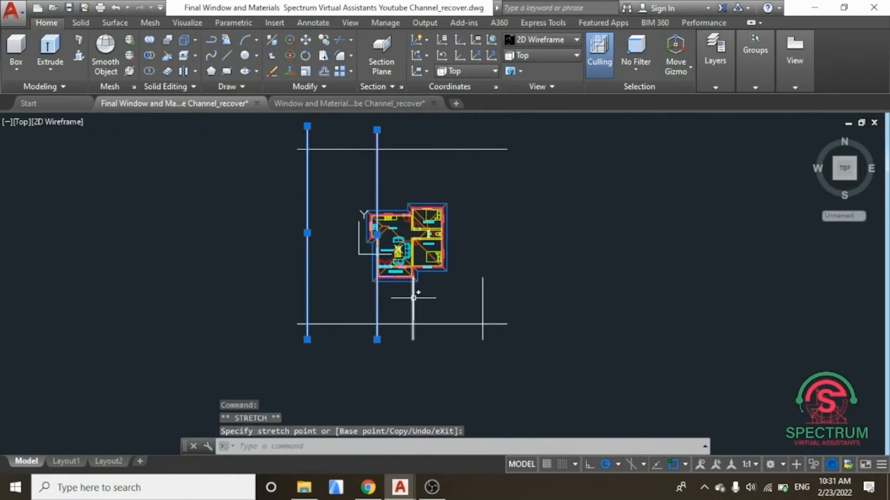
- Stretch the upper end of the third vertical line straight up past the upper horizontal line
left_click(413, 298)
left_click(412, 279)
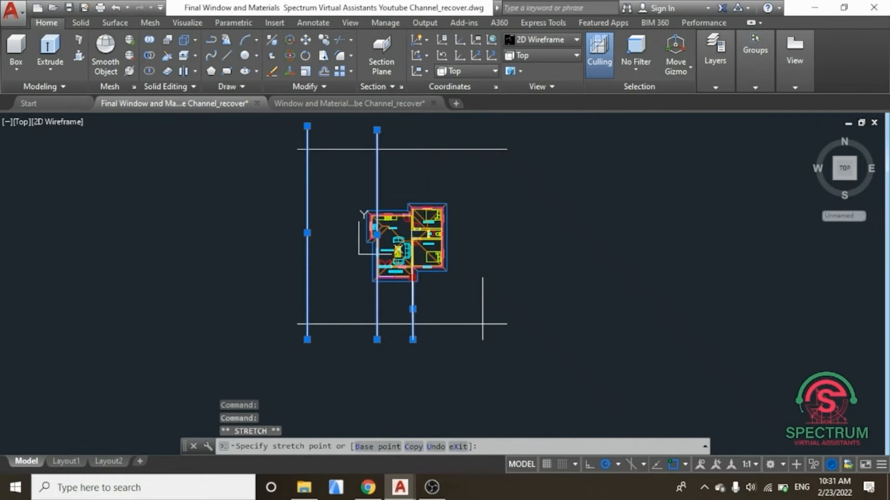
key("Escape")
scroll(413, 302, "up", 4)
left_click(413, 241)
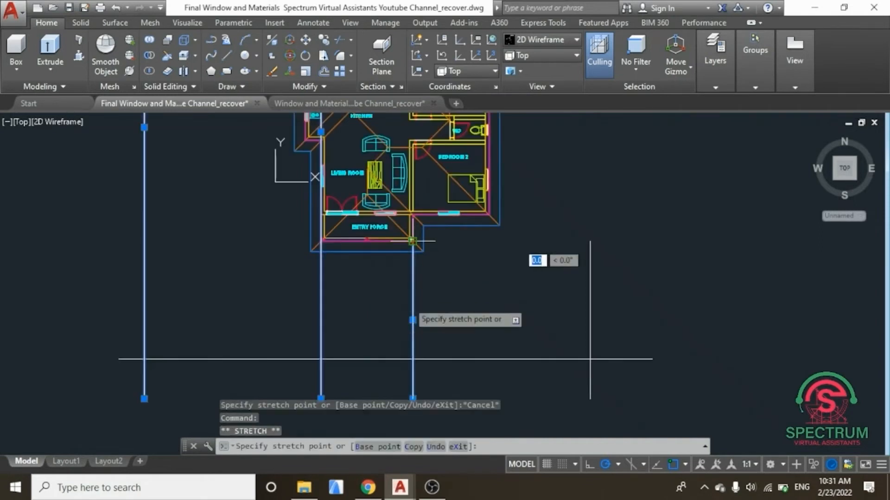
scroll(408, 311, "down", 4)
left_click(413, 142)
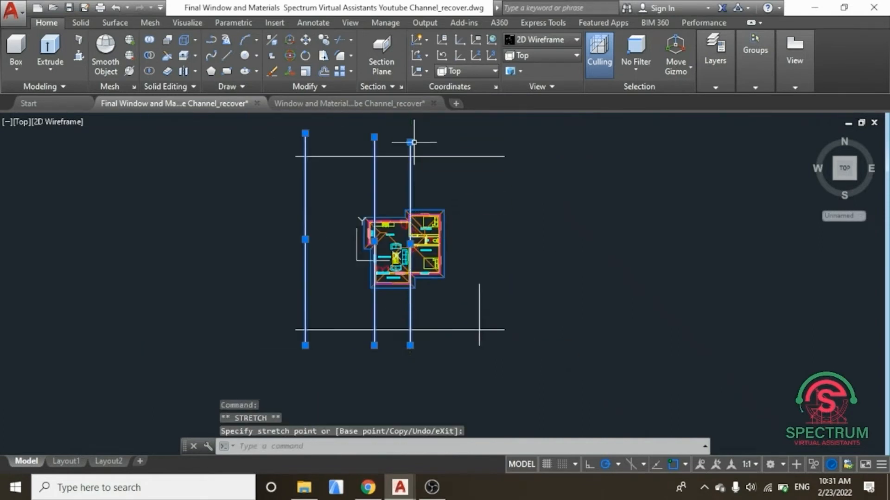
key("Escape")
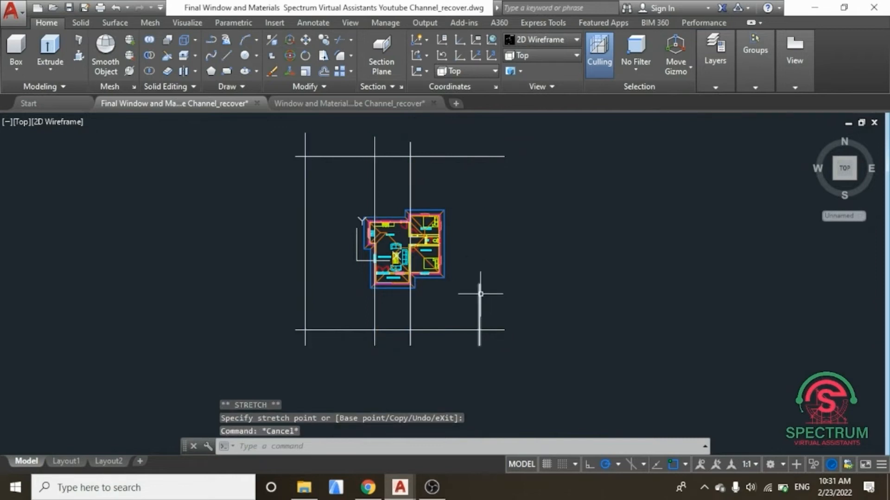
- Stretch the upper end of the rightmost vertical line straight up past the upper horizontal line, with ortho mode on
left_click(481, 293)
left_click(480, 273)
key("F8")
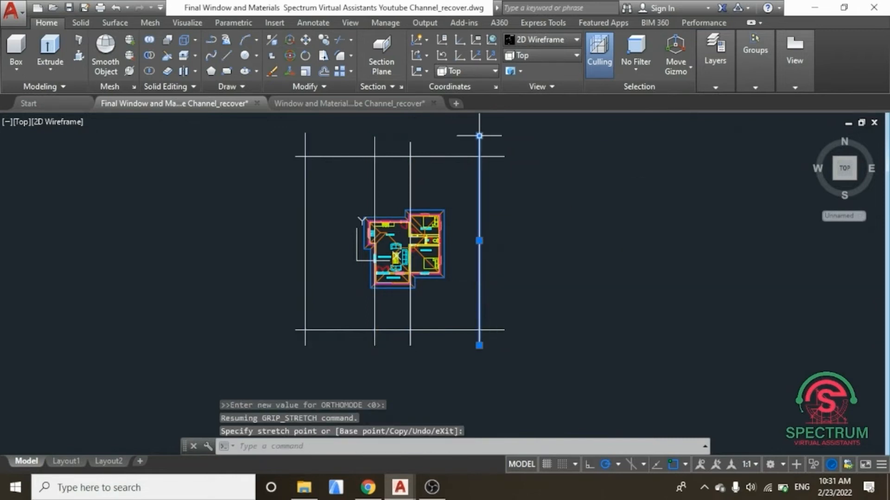
key("Escape")
scroll(308, 173, "up", 2)
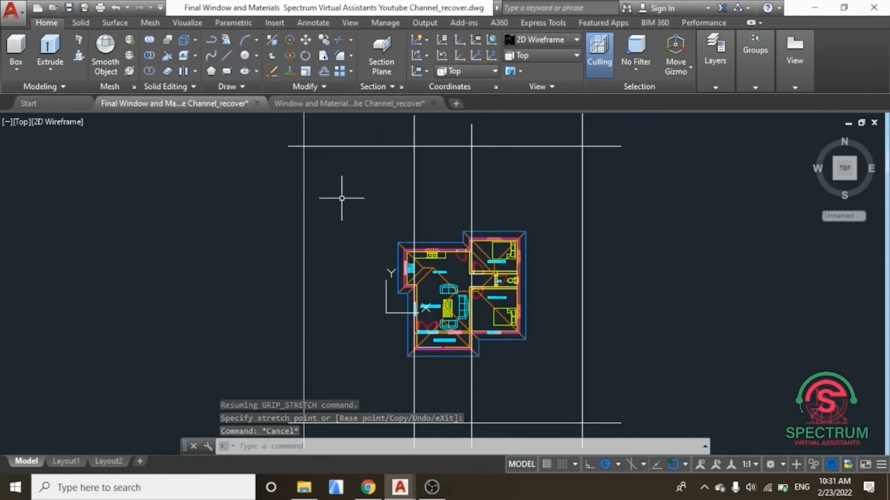
- Move the third vertical line left from the Bedroom 1 wall's inner face to its outer face, at the kitchen corner
scroll(483, 227, "up", 4)
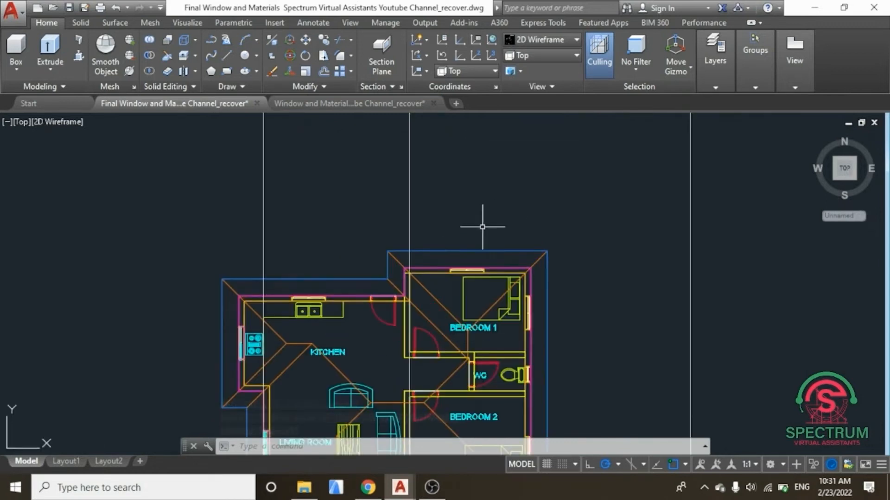
left_click(409, 199)
right_click(351, 187)
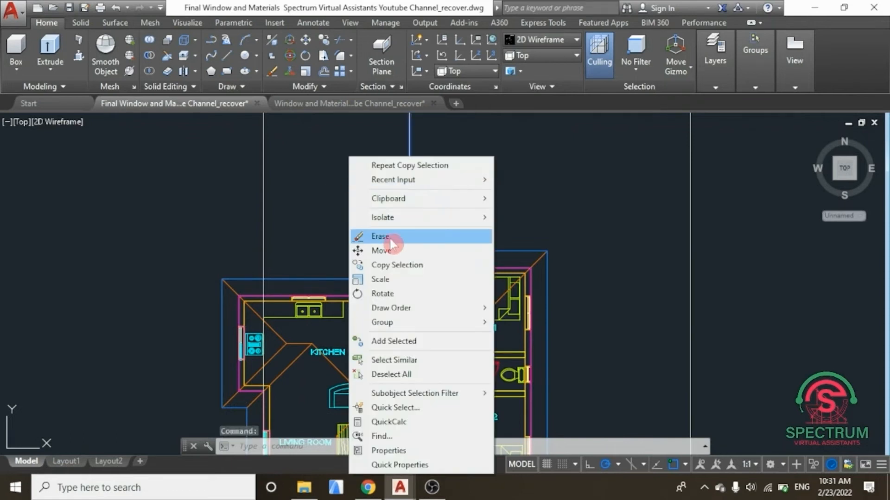
left_click(391, 251)
scroll(403, 308, "up", 2)
scroll(403, 307, "up", 3)
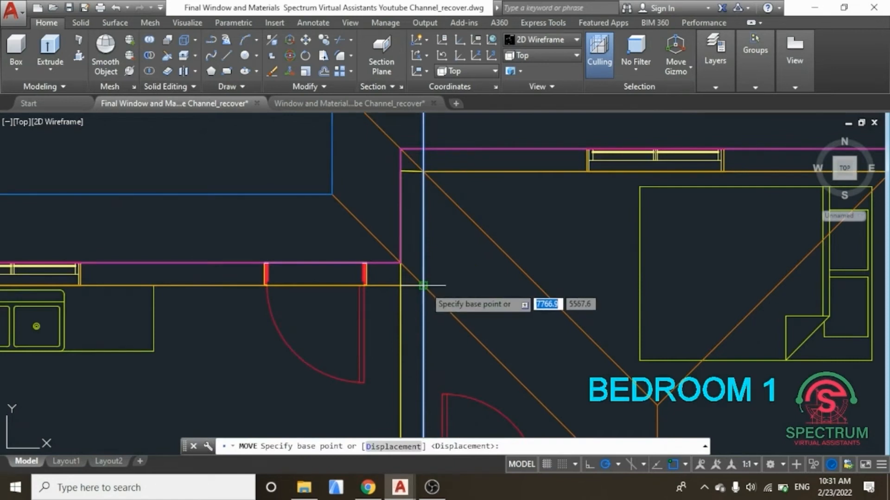
left_click(423, 286)
key("Escape")
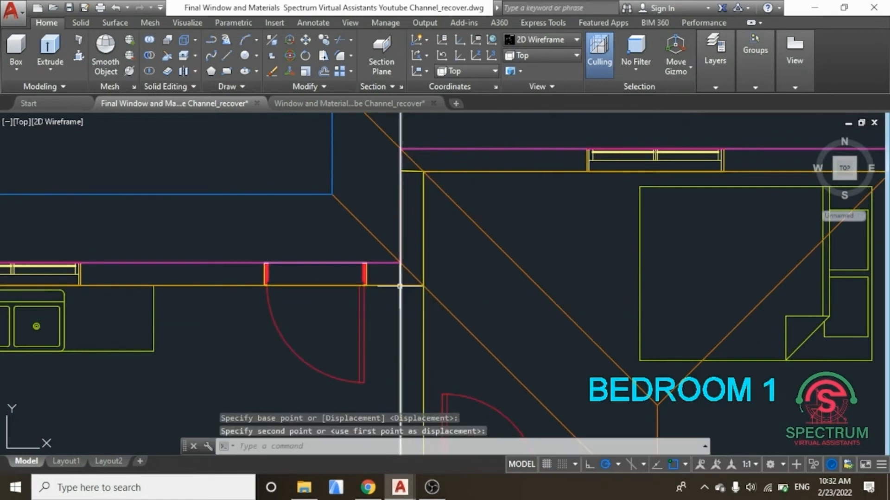
- Save the drawing with the completed reference lines
scroll(403, 294, "down", 5)
scroll(336, 234, "down", 4)
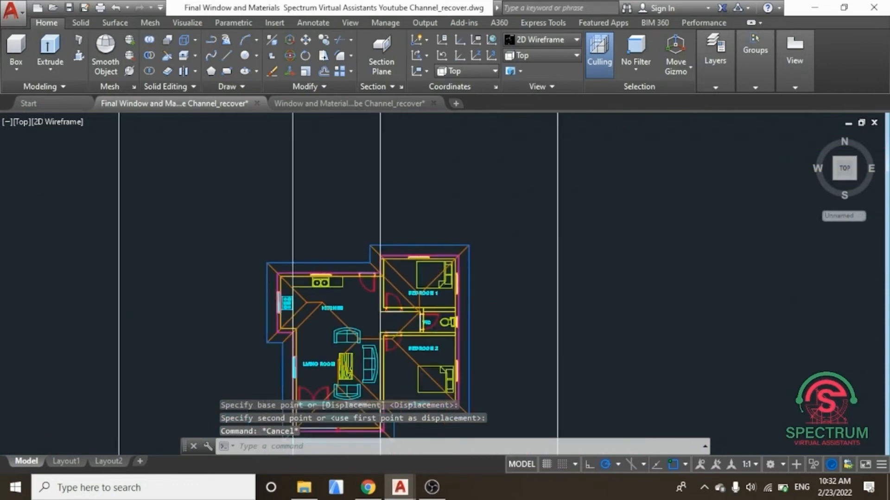
scroll(296, 215, "down", 3)
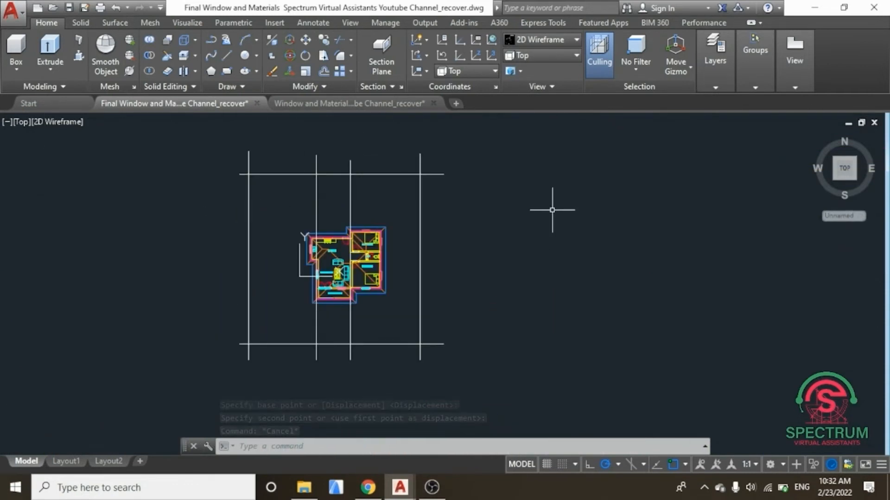
left_click(705, 90)
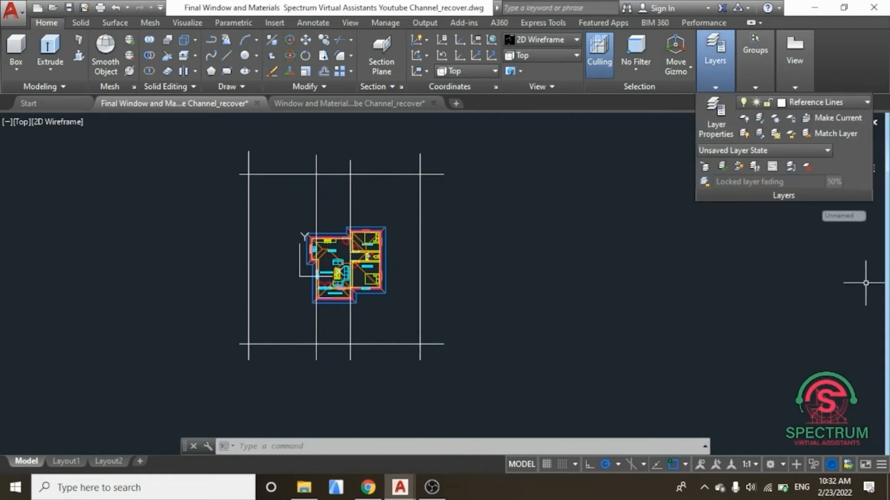
middle_click_drag(439, 244, 630, 267)
left_click(717, 62)
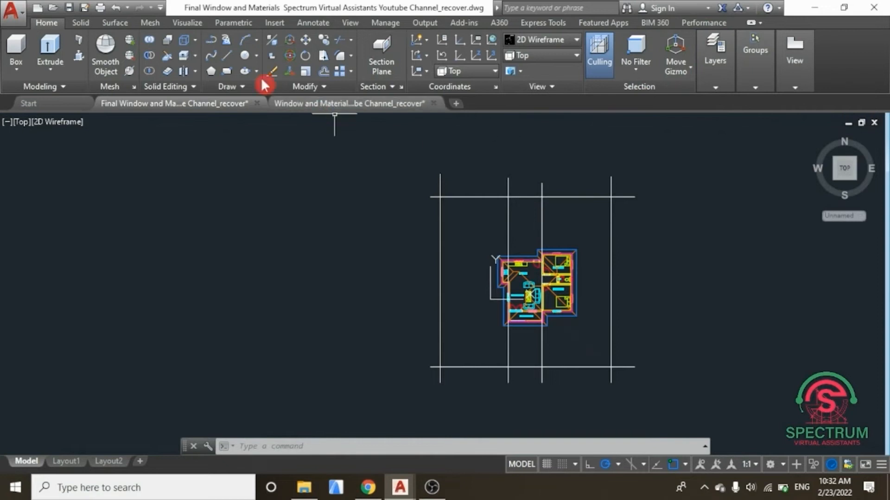
left_click(70, 8)
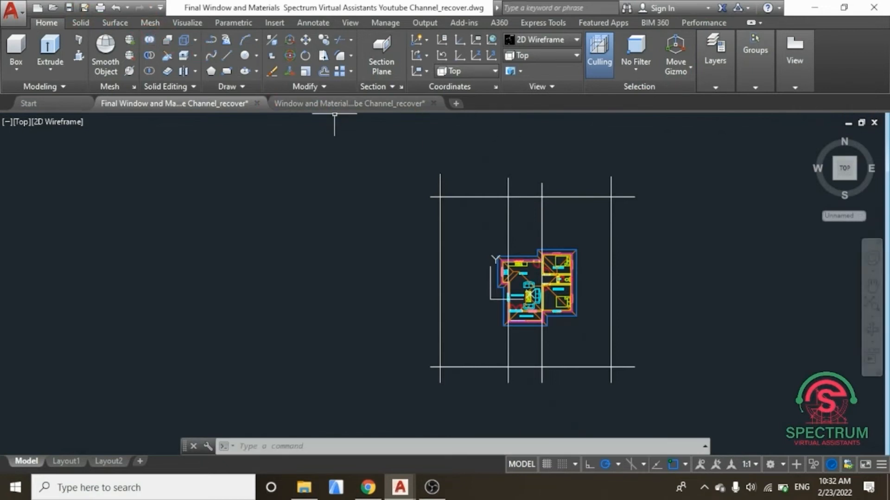
- Make 3 D Landscape the current layer
left_click(722, 86)
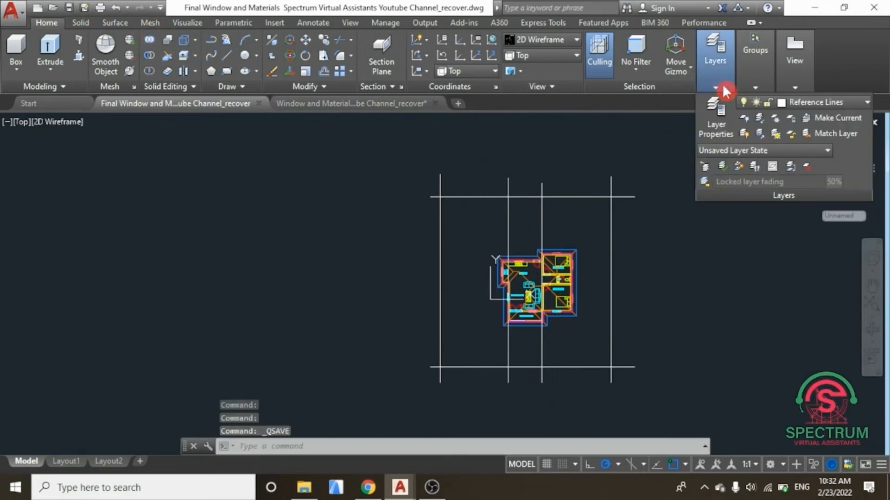
left_click(840, 103)
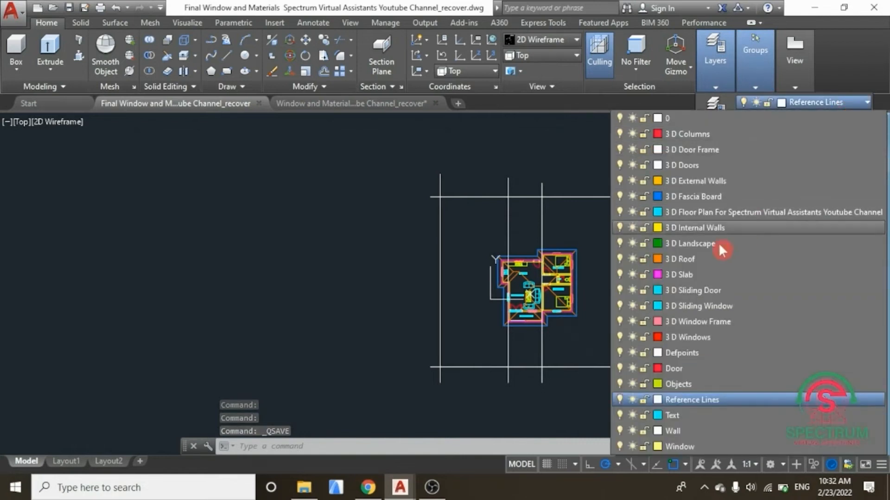
left_click(679, 243)
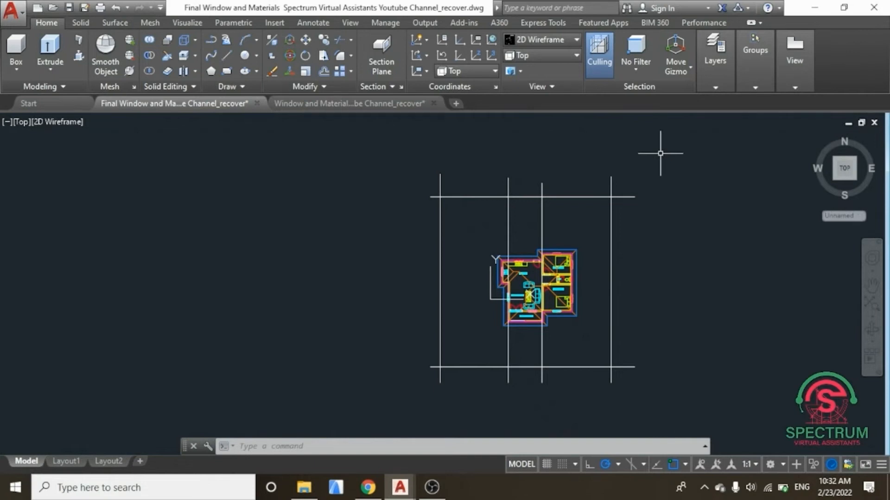
- Start a polyline on the second vertical line above the floor plan and run it left to the leftmost vertical line
key("Down")
key("Return")
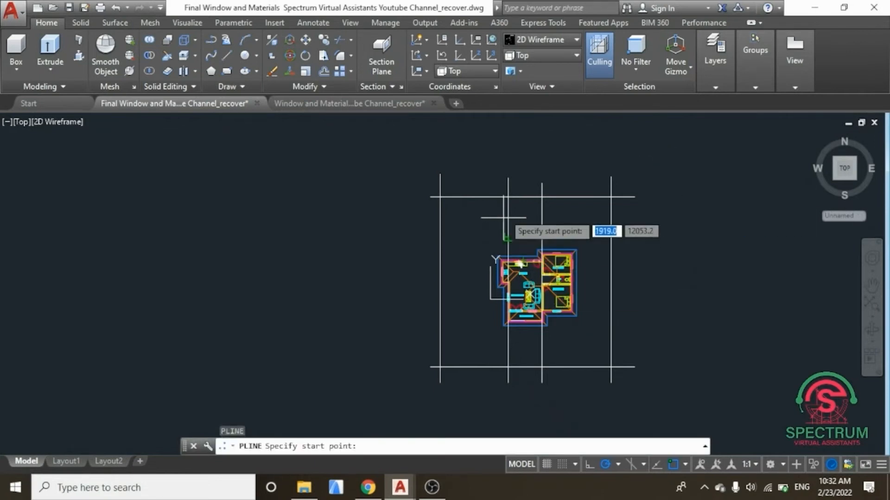
scroll(503, 217, "up", 6)
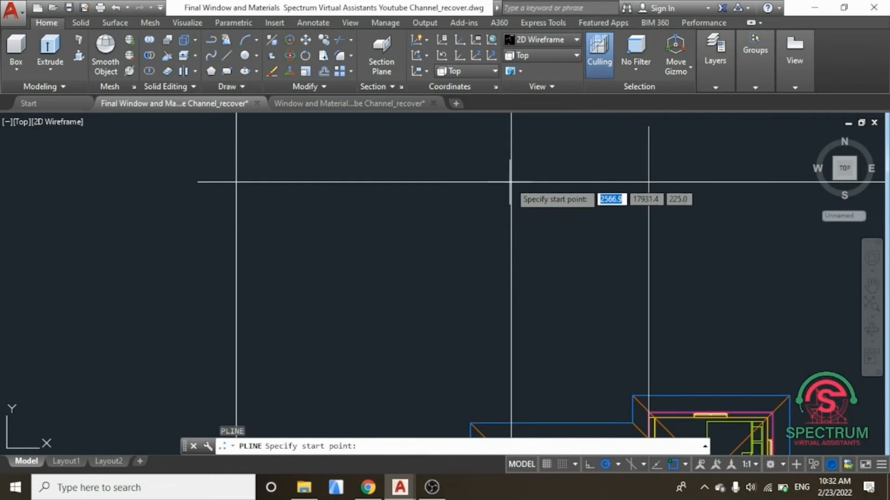
scroll(512, 230, "down", 2)
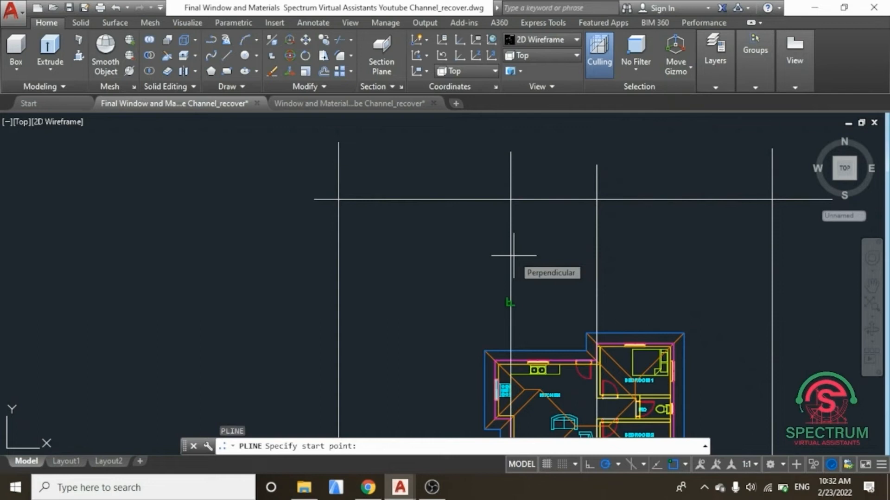
middle_click_drag(513, 256, 508, 249)
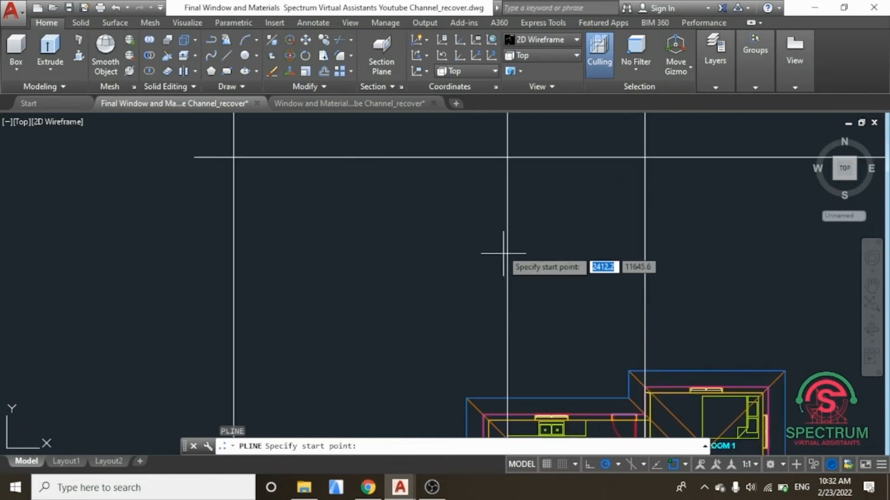
scroll(502, 250, "up", 2)
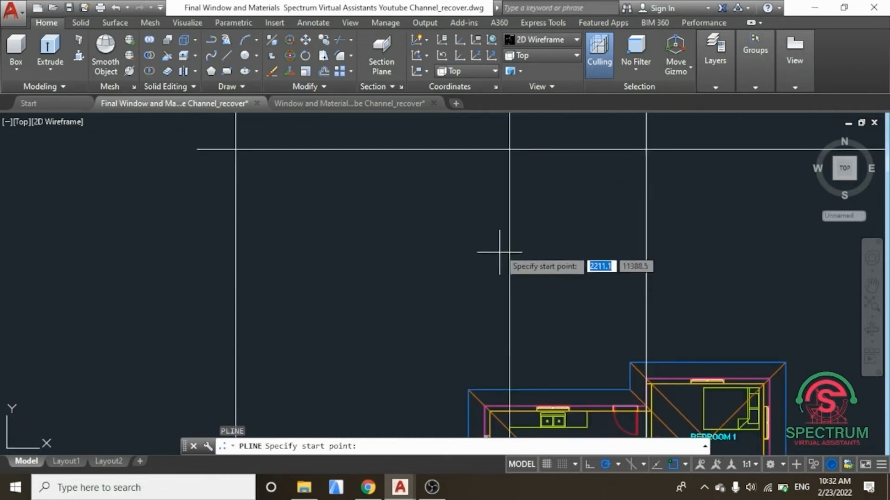
left_click(508, 314)
scroll(483, 278, "down", 4)
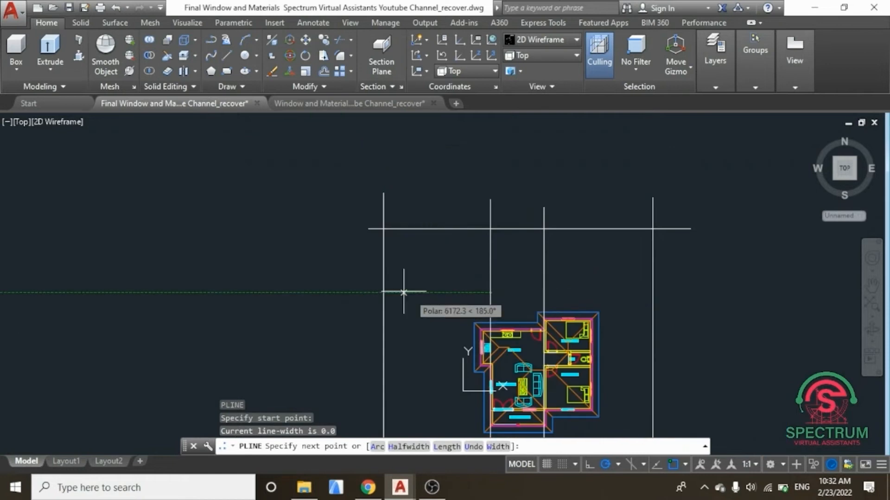
left_click(384, 292)
- Continue the polyline about 19310 down to the lower horizontal line, then right along it to the second vertical line
scroll(384, 287, "down", 4)
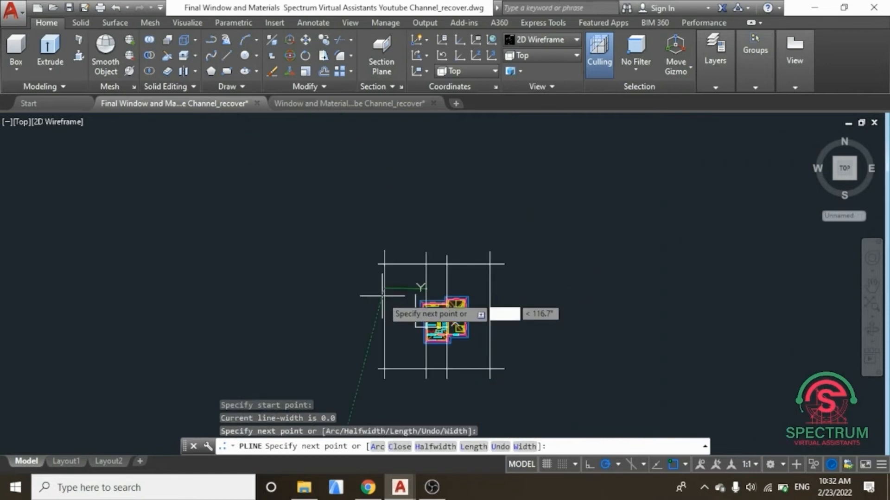
scroll(377, 364, "up", 4)
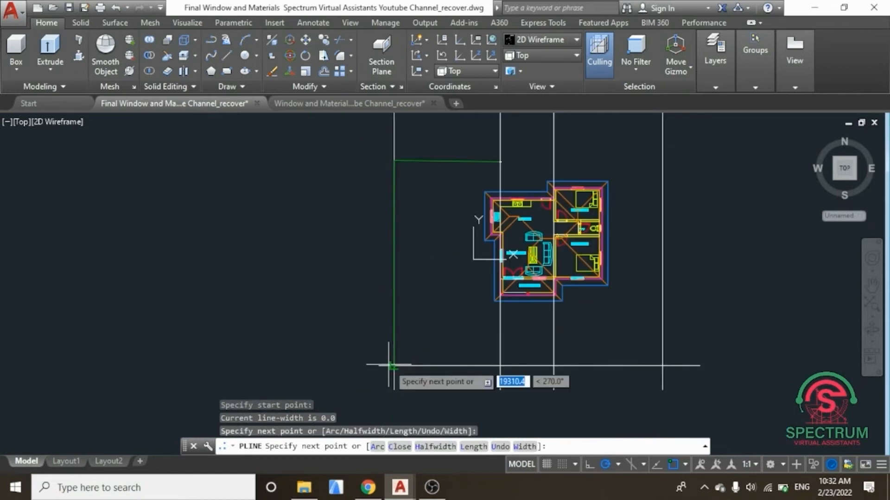
left_click(393, 366)
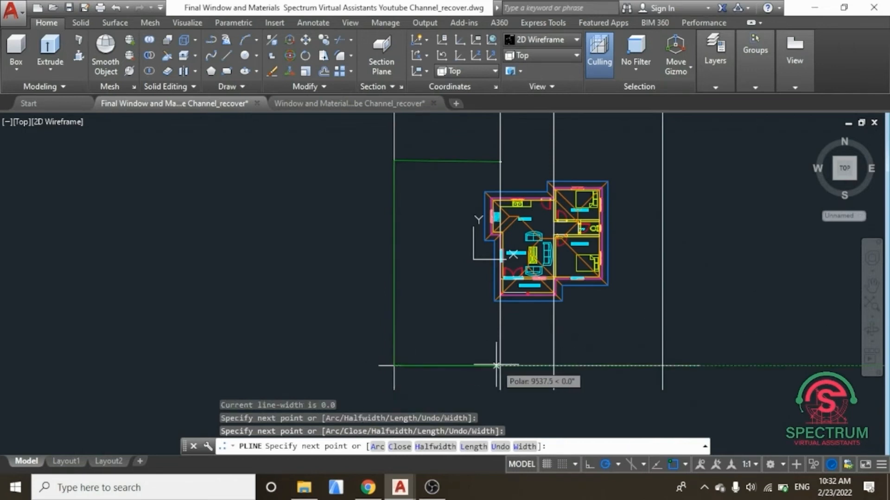
left_click(500, 366)
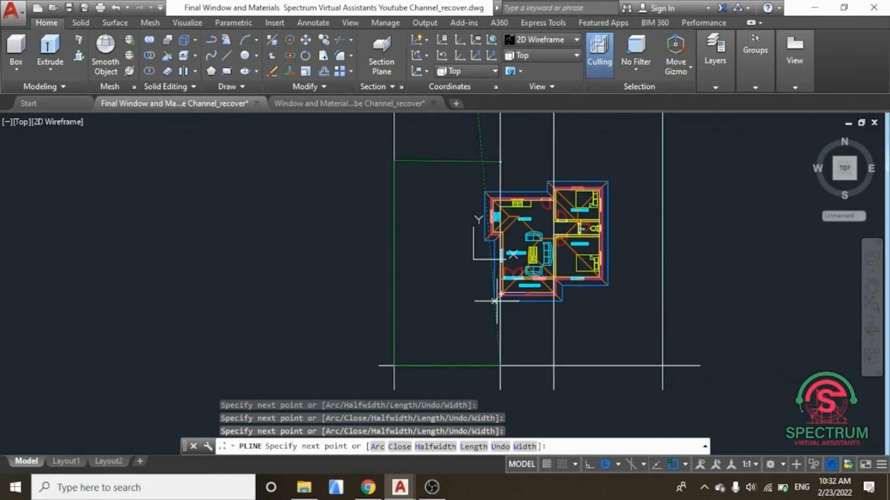
- Continue the polyline up the second vertical line to the outer wall corner between the living room and kitchen
scroll(502, 292, "up", 3)
scroll(503, 291, "down", 5)
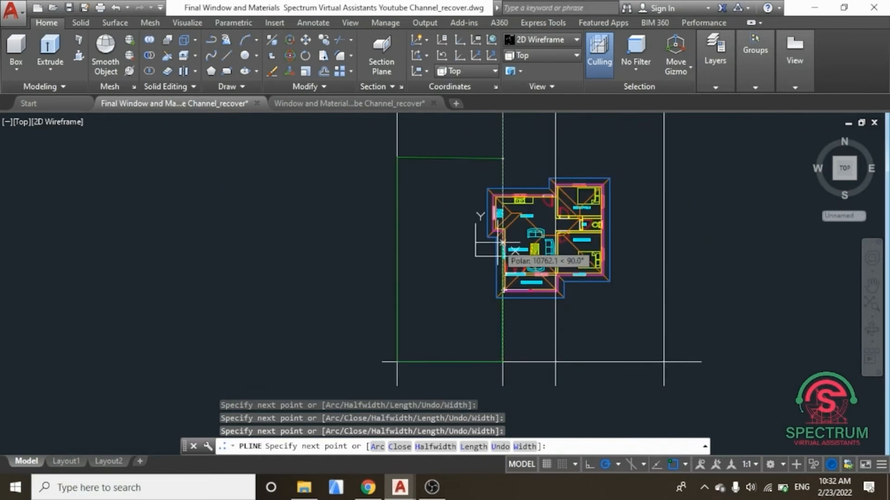
scroll(503, 232, "up", 6)
scroll(503, 232, "up", 1)
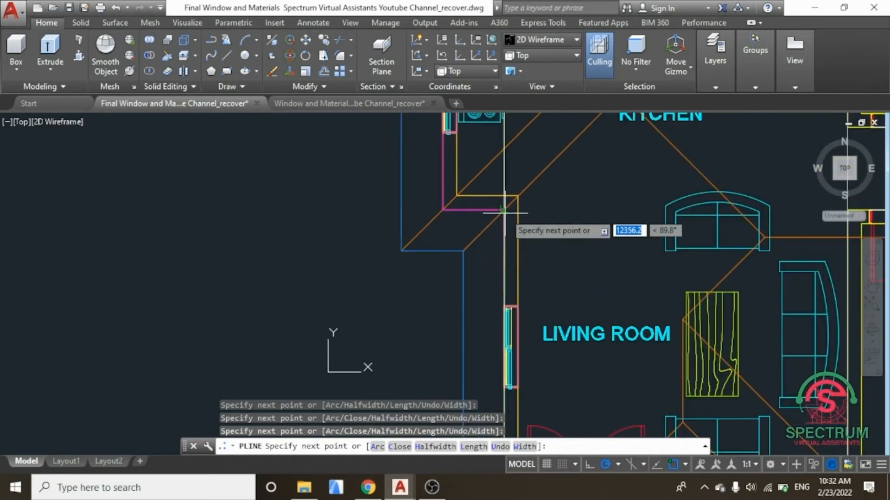
scroll(503, 209, "up", 4)
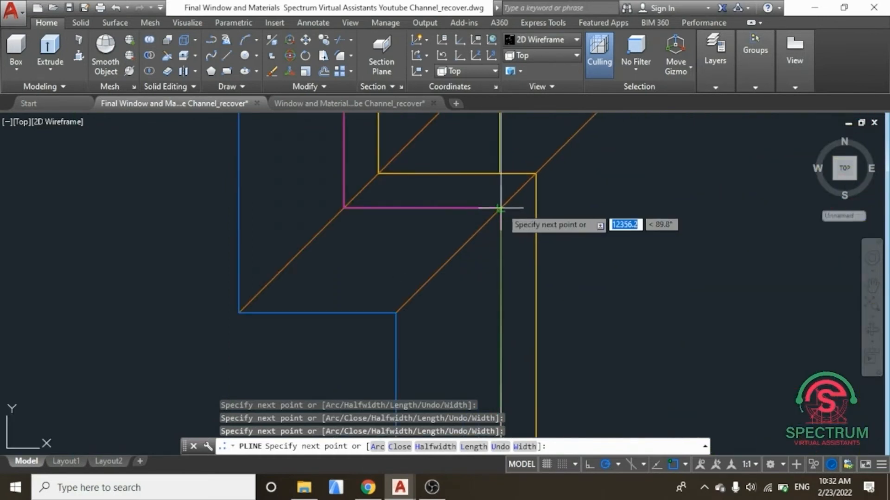
left_click(501, 208)
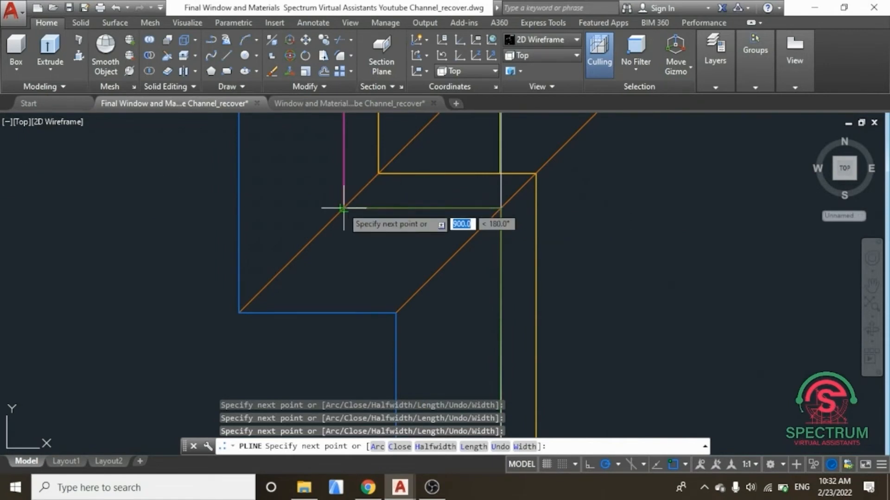
- Continue the polyline 900 left along the outer wall edge and up to the kitchen's upper-left outer corner
scroll(340, 271, "down", 5)
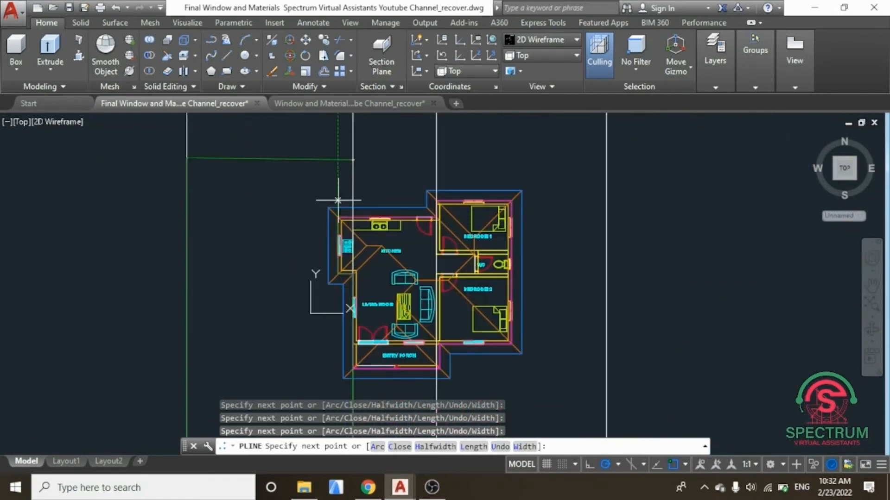
scroll(319, 199, "up", 5)
scroll(330, 201, "down", 2)
scroll(333, 203, "down", 4)
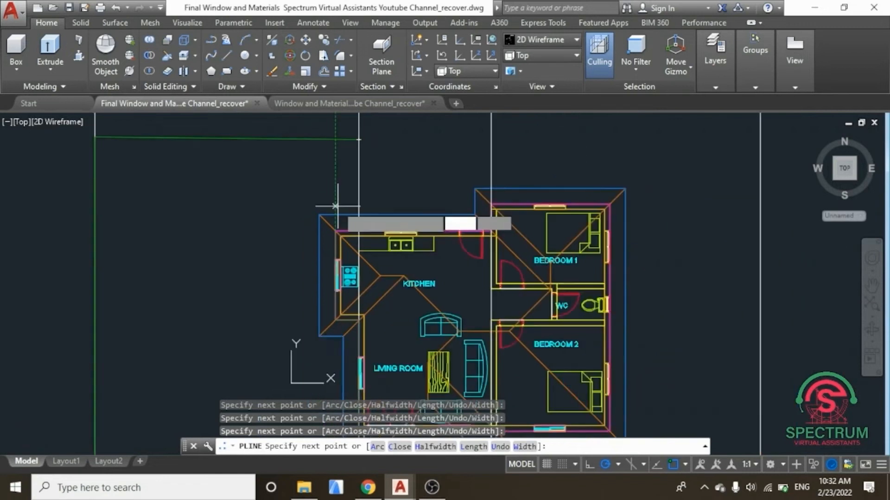
scroll(323, 247, "up", 6)
left_click(323, 265)
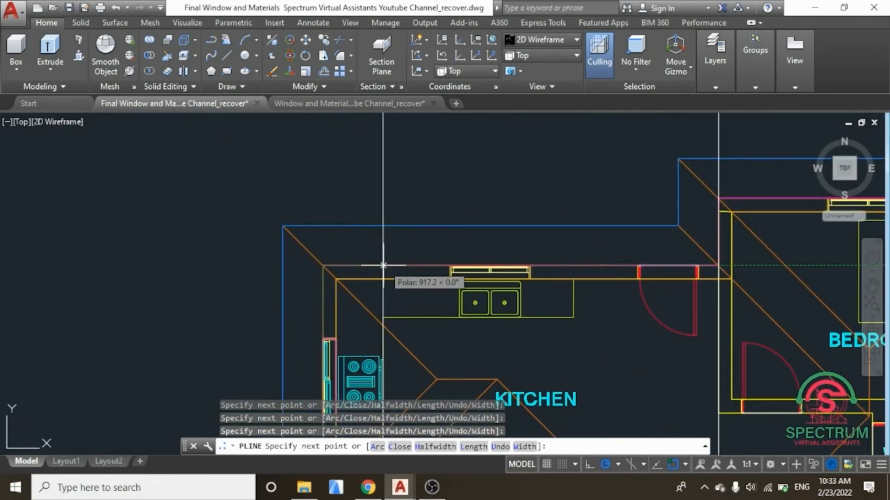
- Continue the polyline right along the kitchen's outer wall to the second vertical line, up to its start point, and finish it
scroll(377, 204, "down", 4)
scroll(379, 197, "up", 4)
scroll(384, 198, "up", 4)
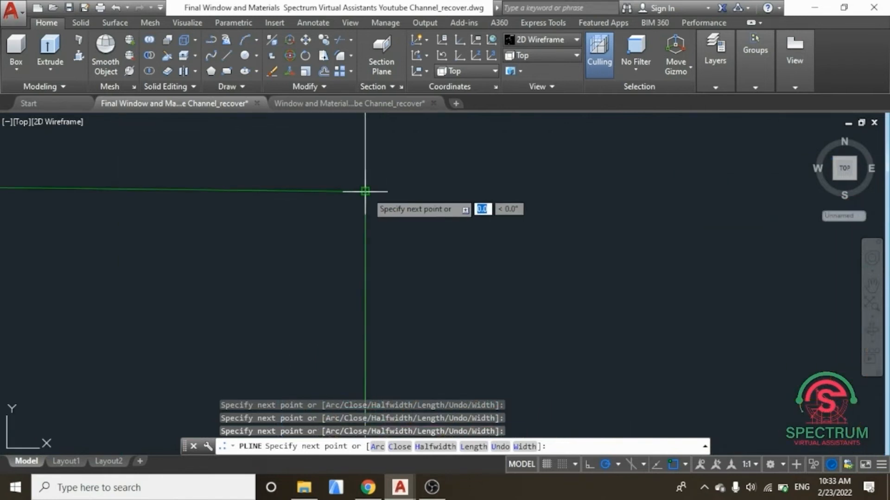
key("Return")
scroll(353, 246, "down", 8)
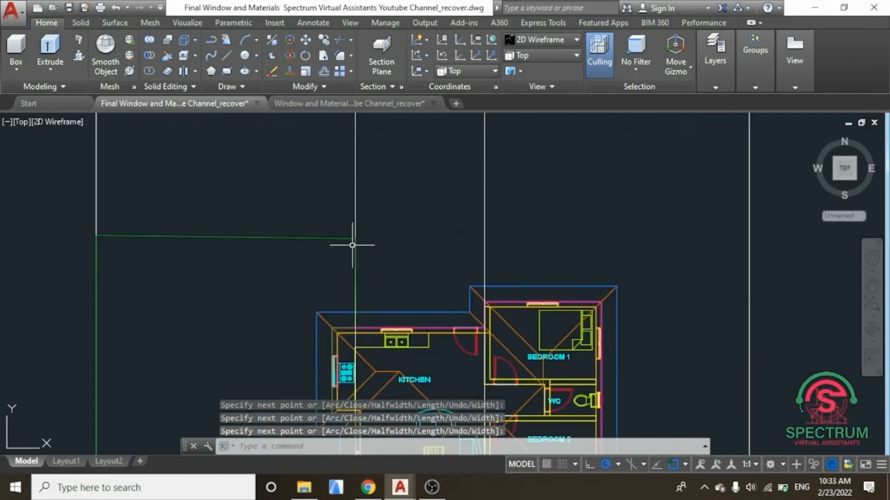
scroll(342, 239, "down", 5)
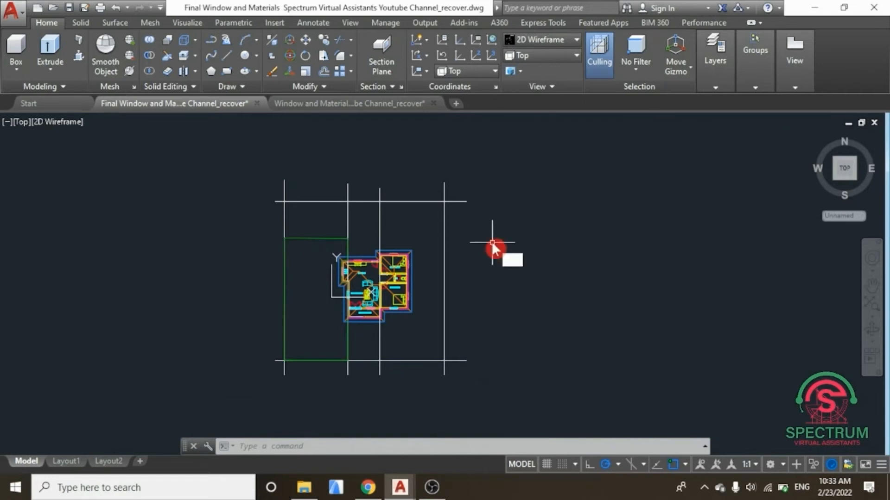
- Start a polyline on the third vertical line above the floor plan and run it right to the rightmost vertical line
key("Down")
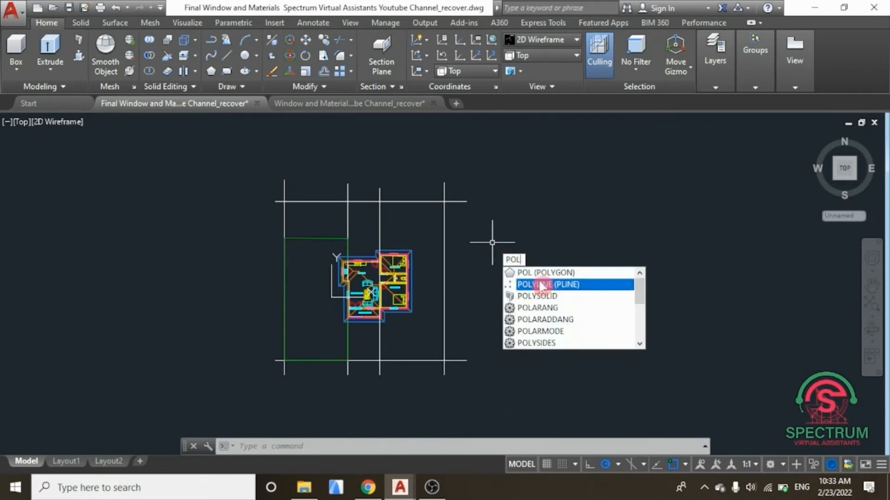
key("Return")
scroll(433, 241, "up", 2)
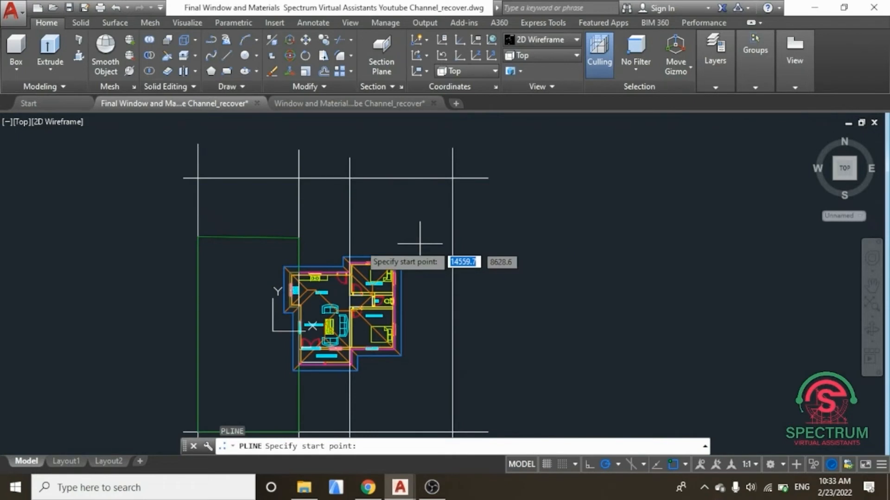
left_click(349, 240)
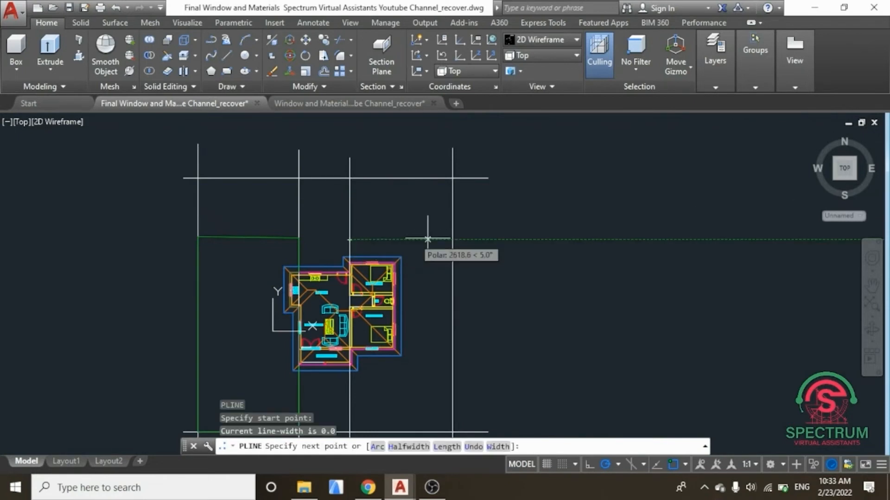
left_click(452, 241)
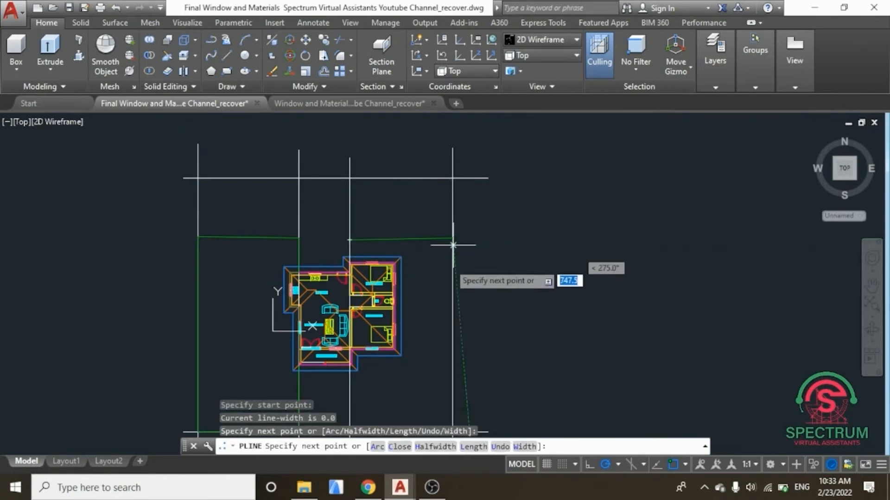
- Continue the polyline down the rightmost vertical line to the lower horizontal line, then left along it to the third vertical line
scroll(457, 357, "down", 3)
scroll(454, 348, "up", 5)
scroll(454, 347, "up", 2)
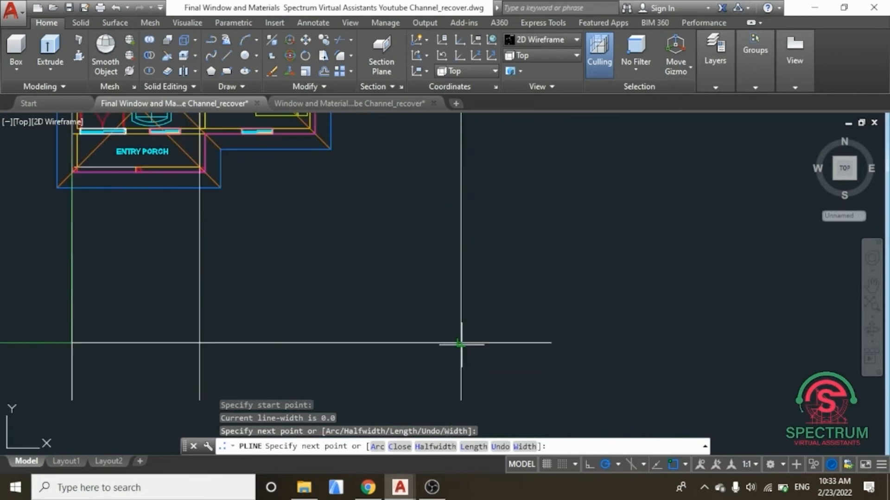
left_click(455, 348)
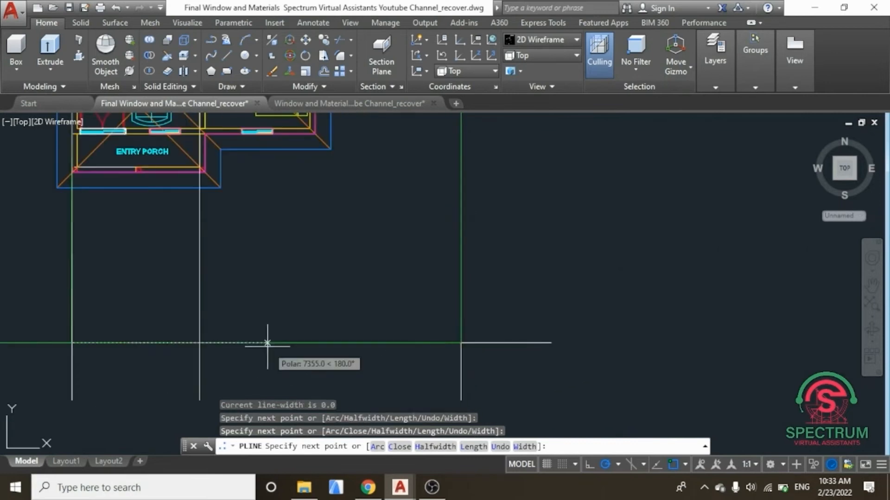
left_click(199, 343)
middle_click_drag(199, 343, 201, 411)
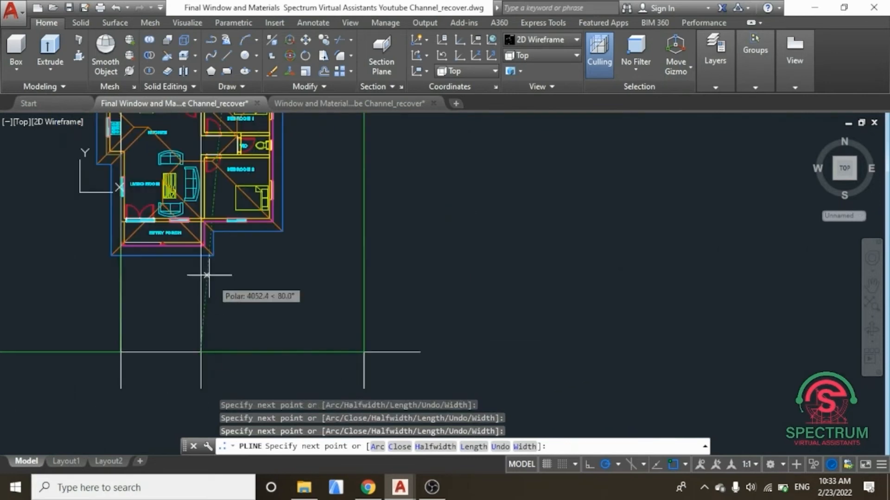
- Continue the polyline up to the entry porch's outer edge, around the porch corner, and 1500 up to the bedroom 2 wall
scroll(200, 251, "up", 5)
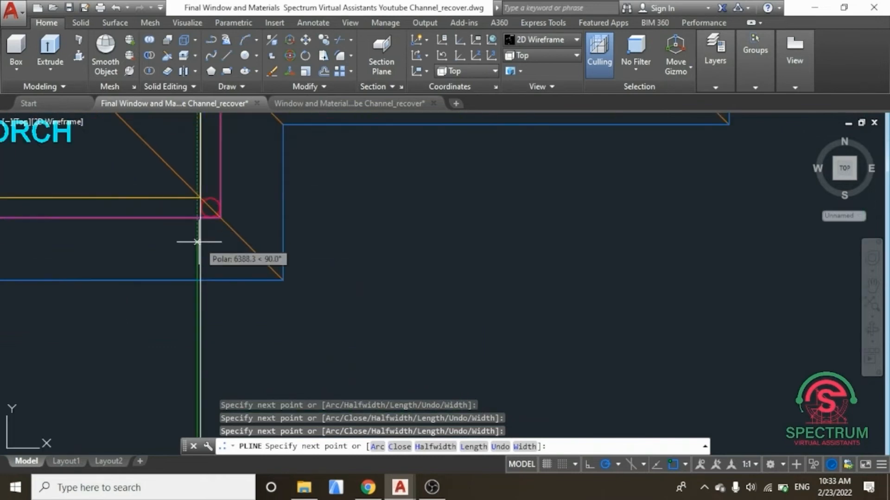
left_click(198, 217)
scroll(210, 208, "down", 4)
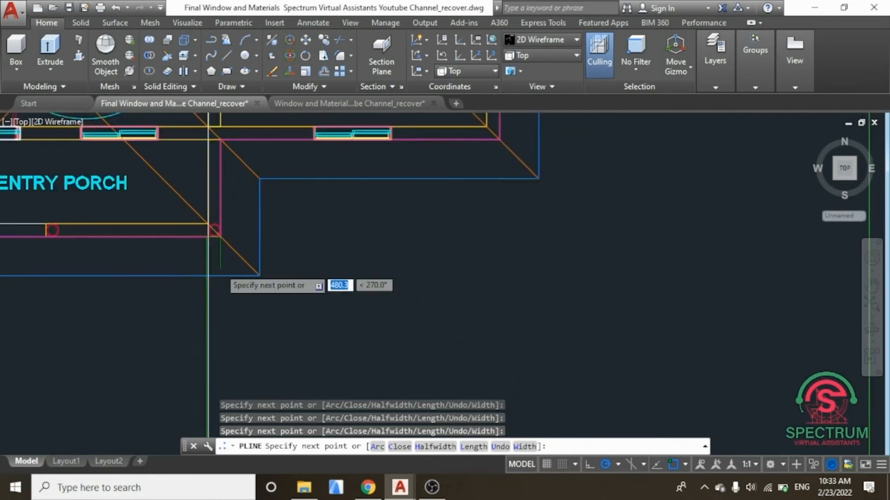
scroll(218, 181, "up", 4)
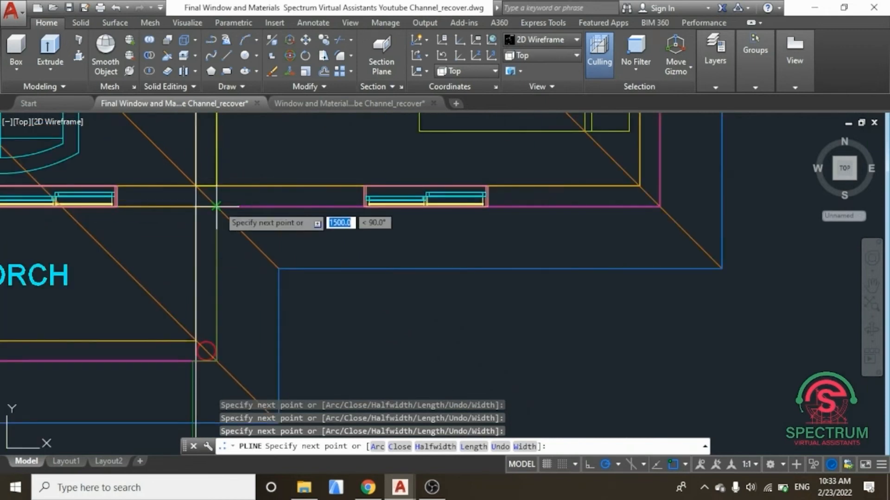
- Continue the polyline right to bedroom 2's lower-right outer corner, then 8600 up to bedroom 1's upper-right outer corner
left_click(660, 207)
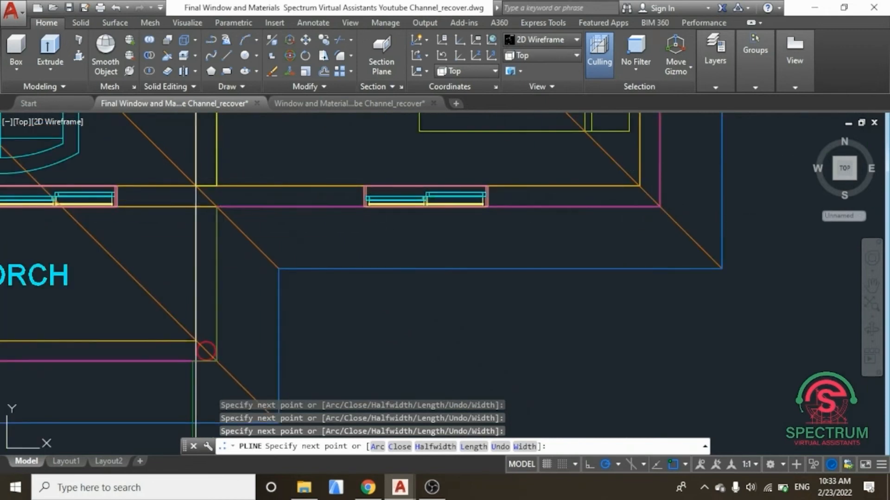
scroll(639, 303, "down", 6)
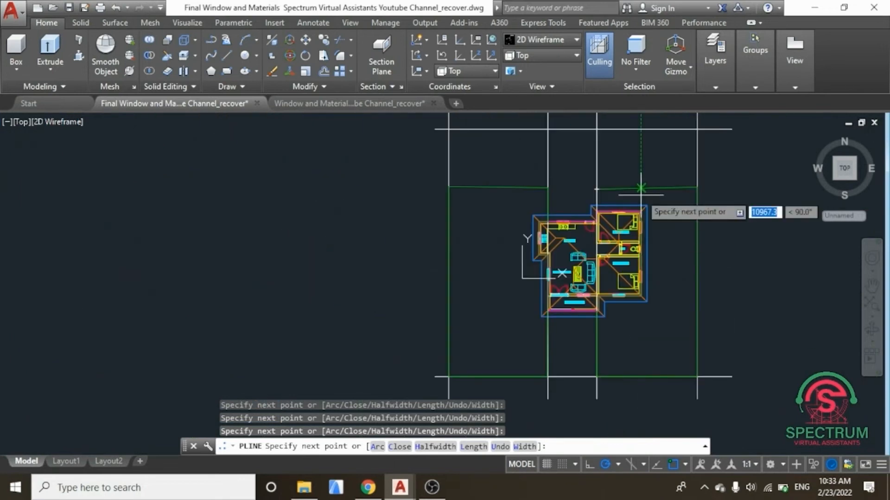
scroll(641, 199, "up", 7)
left_click(641, 300)
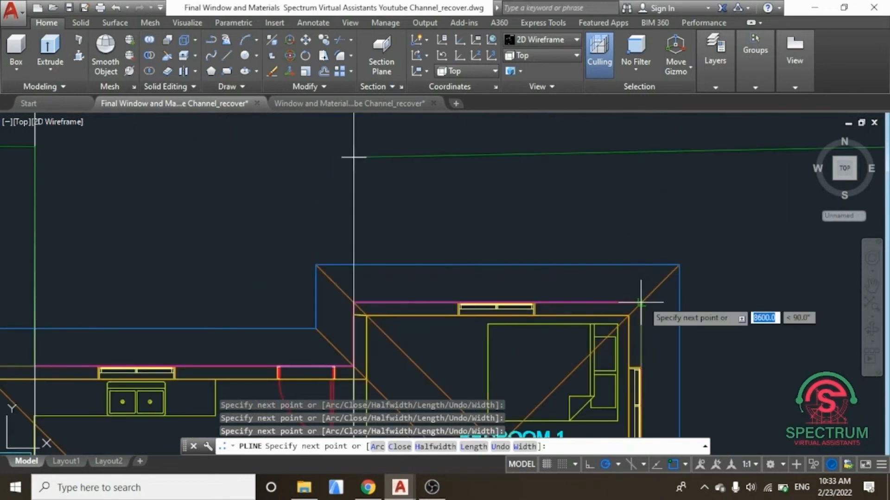
- Continue the polyline 4500 left along bedroom 1's upper wall, then up to its start point and finish it
left_click(353, 304)
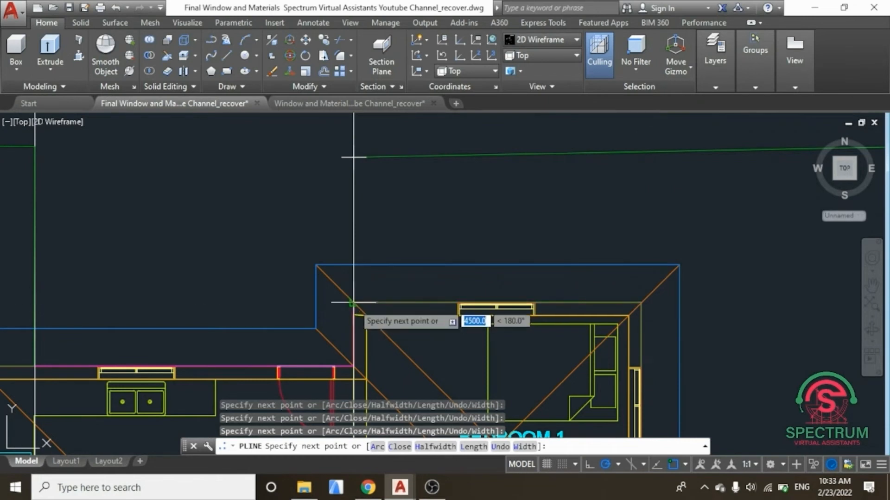
scroll(354, 297, "down", 5)
scroll(354, 266, "up", 5)
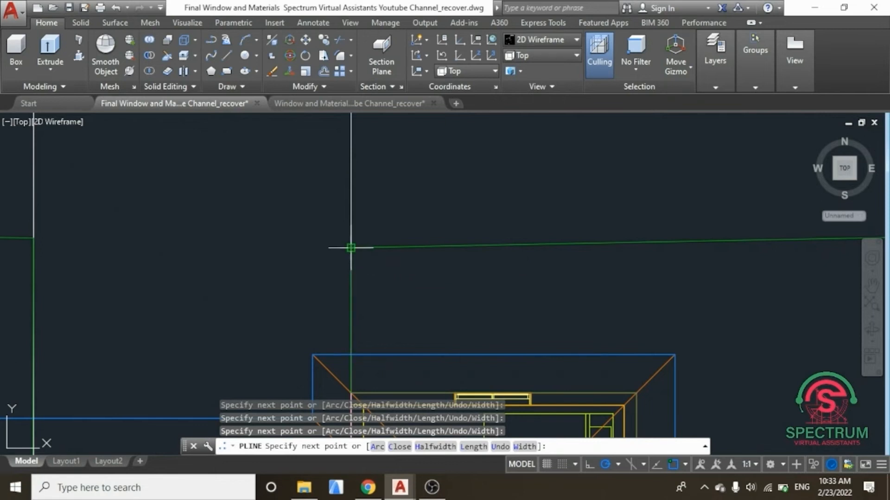
key("Return")
scroll(394, 289, "down", 5)
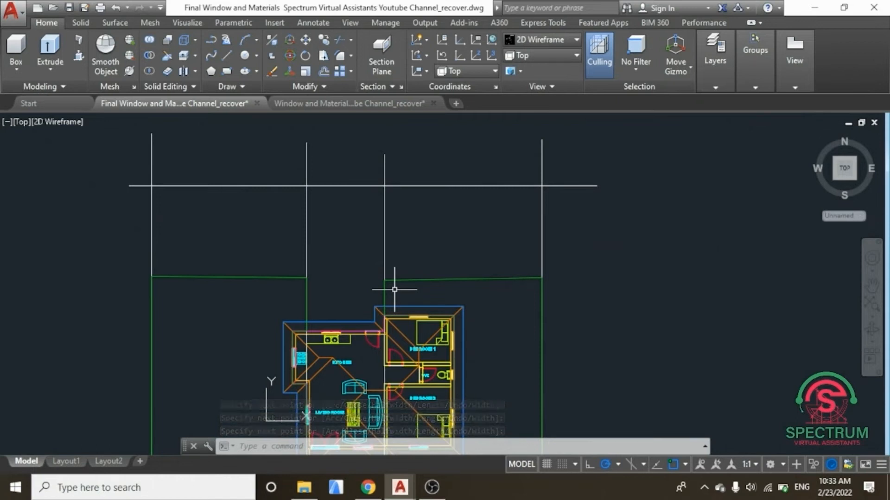
scroll(417, 234, "down", 4)
scroll(369, 255, "up", 4)
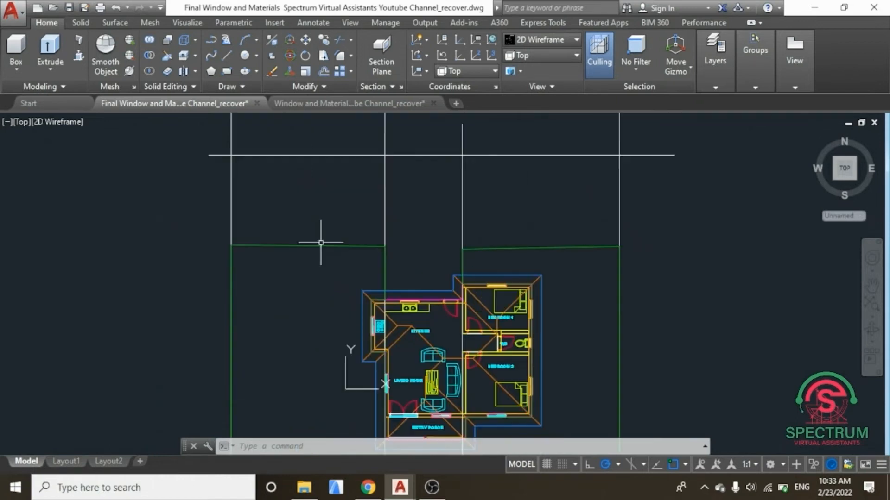
scroll(325, 207, "down", 2)
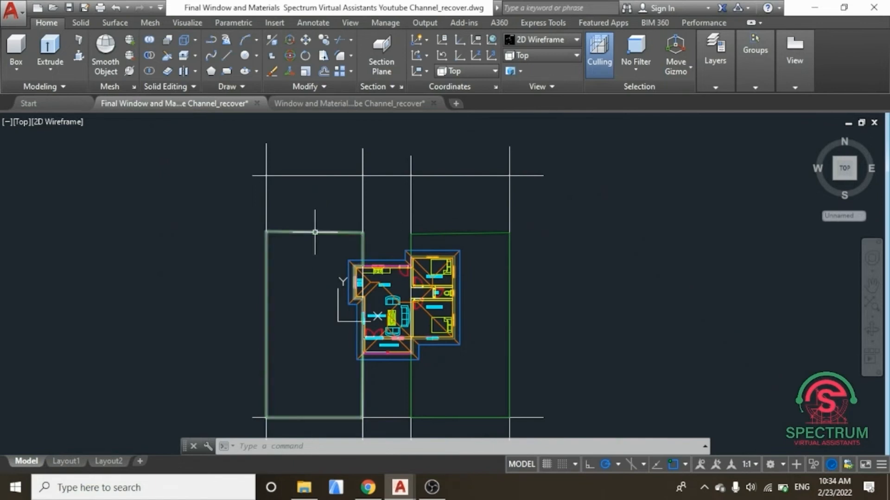
scroll(308, 229, "down", 2)
scroll(263, 255, "up", 2)
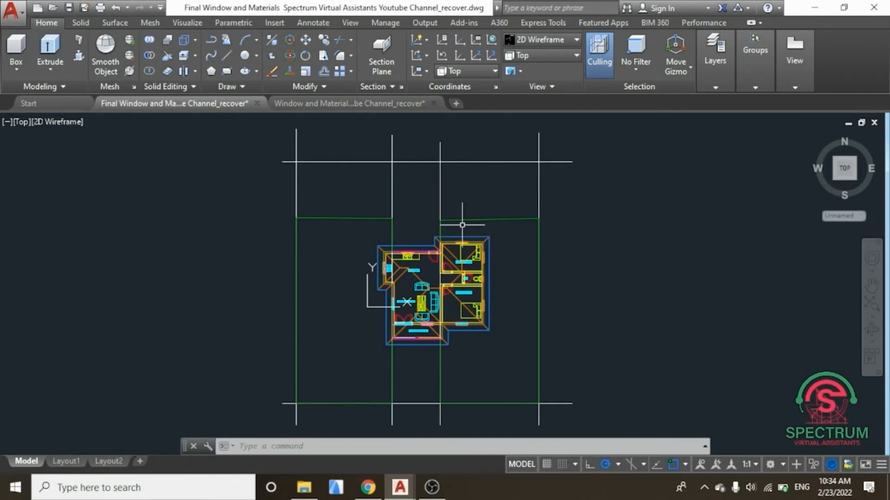
- Create a new layer named 3 D Pavement and make it the current layer
left_click(716, 68)
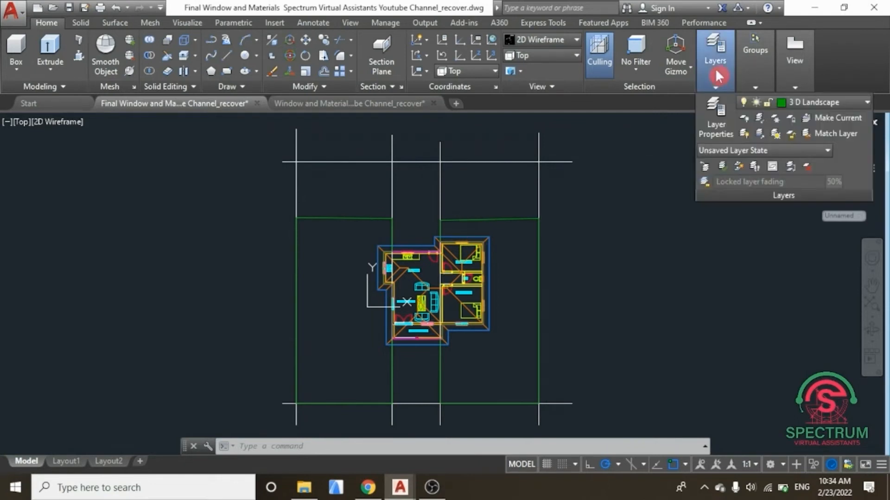
left_click(717, 121)
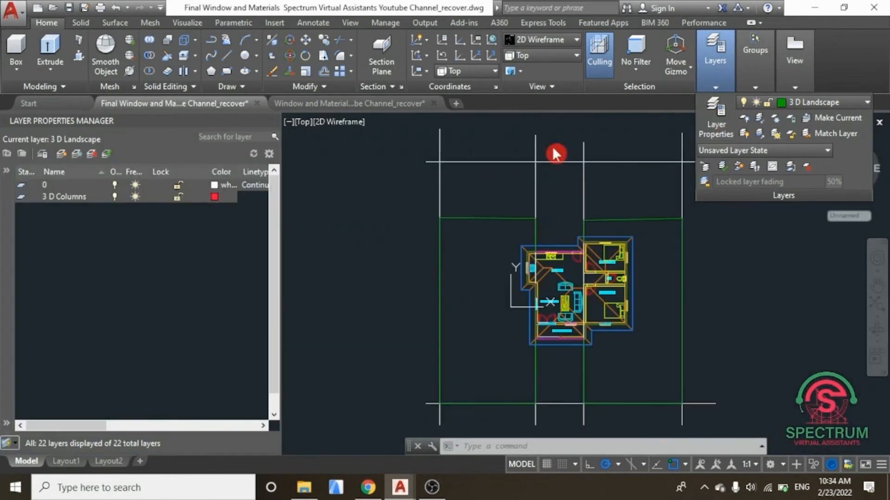
left_click(64, 156)
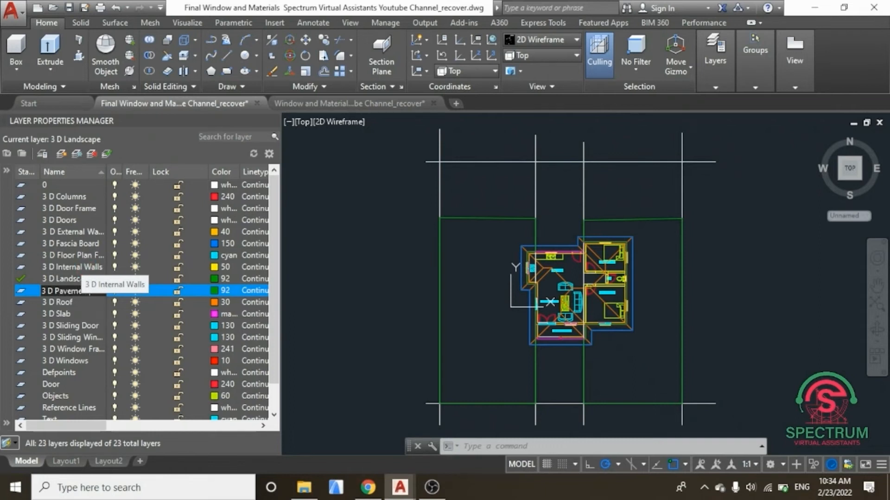
double_click(21, 291)
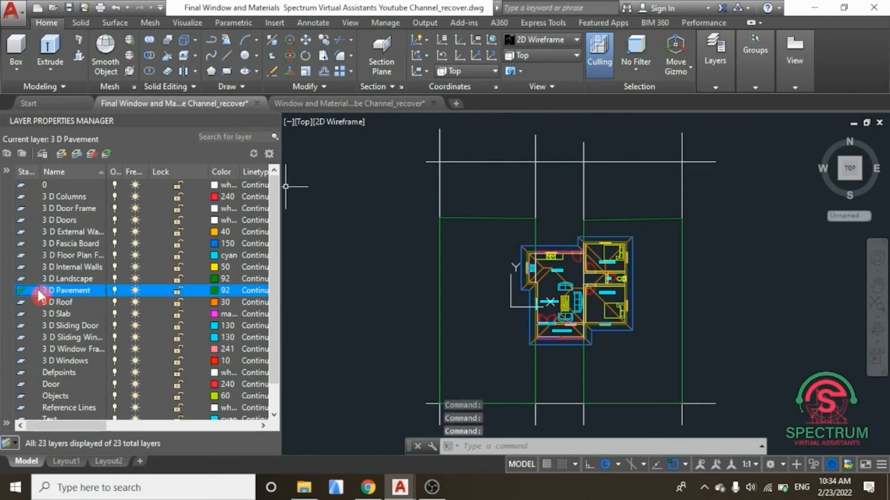
- Set the 3 D Pavement layer's color to gray index 9 and close the layer properties
left_click(215, 290)
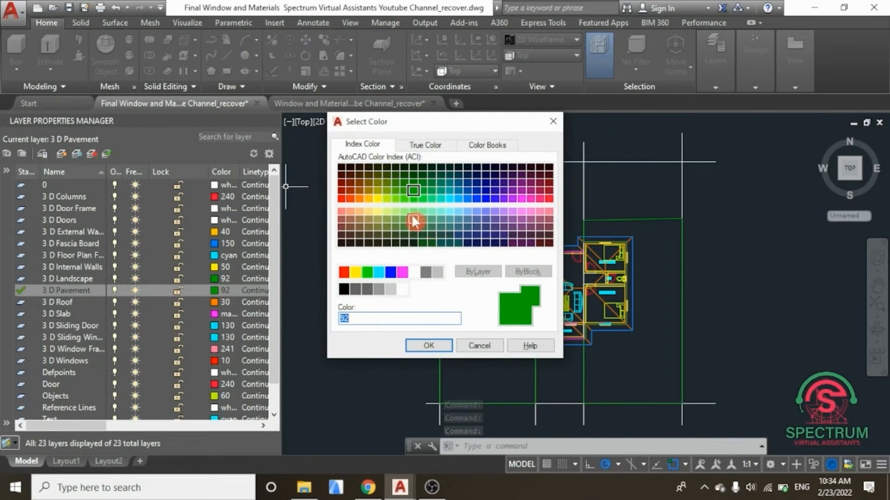
left_click(368, 200)
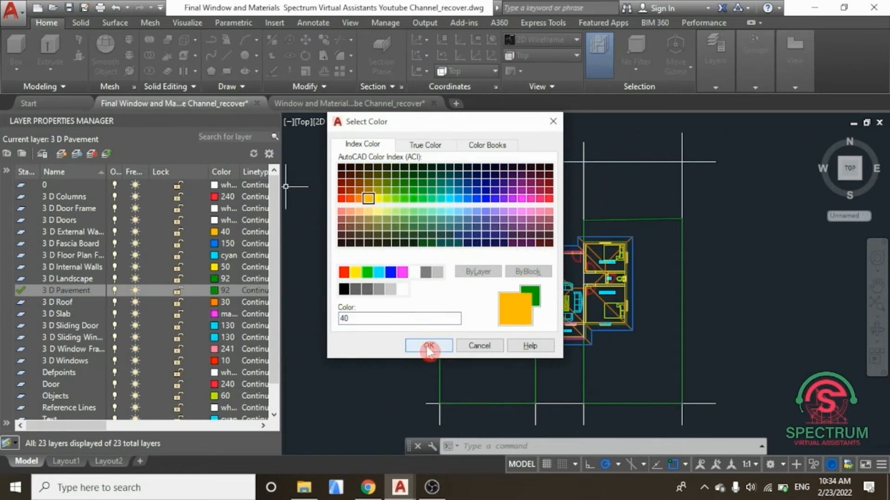
left_click(437, 272)
left_click(436, 347)
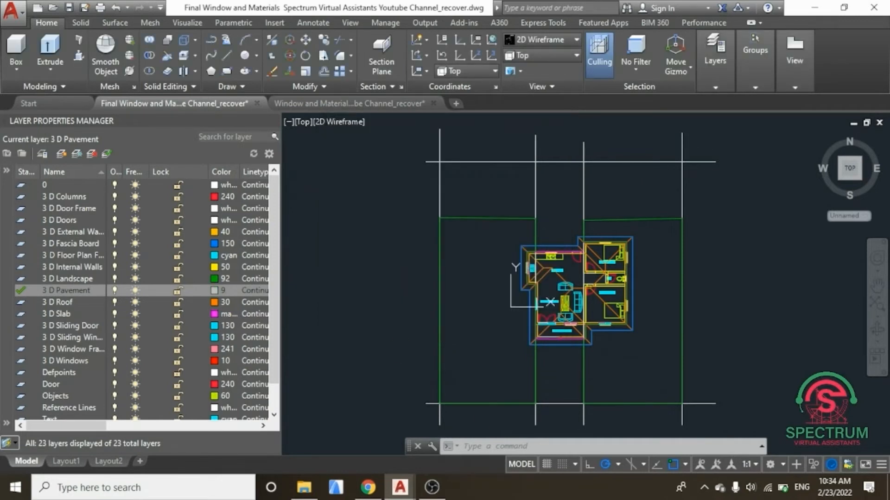
left_click(274, 122)
- Start a pavement polyline at the left landscape outline's upper inner corner and run it across to the right outline's upper inner corner
scroll(398, 223, "up", 5)
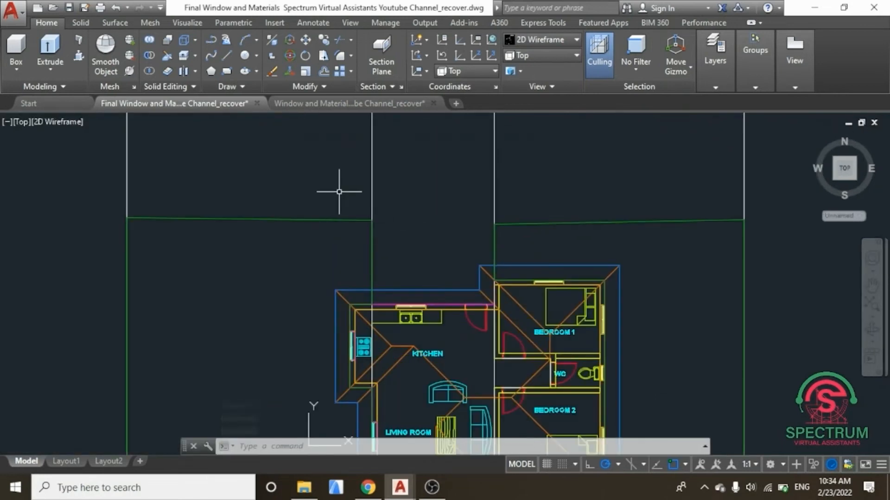
left_click(716, 81)
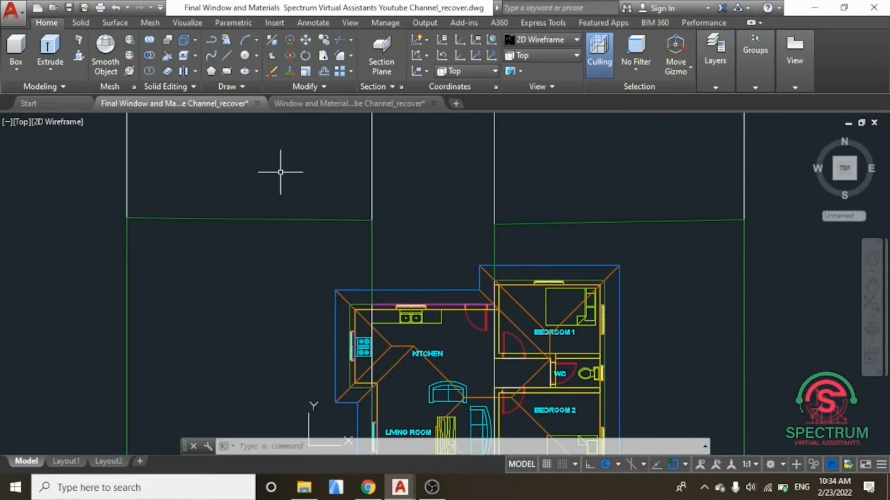
key("Down")
key("Return")
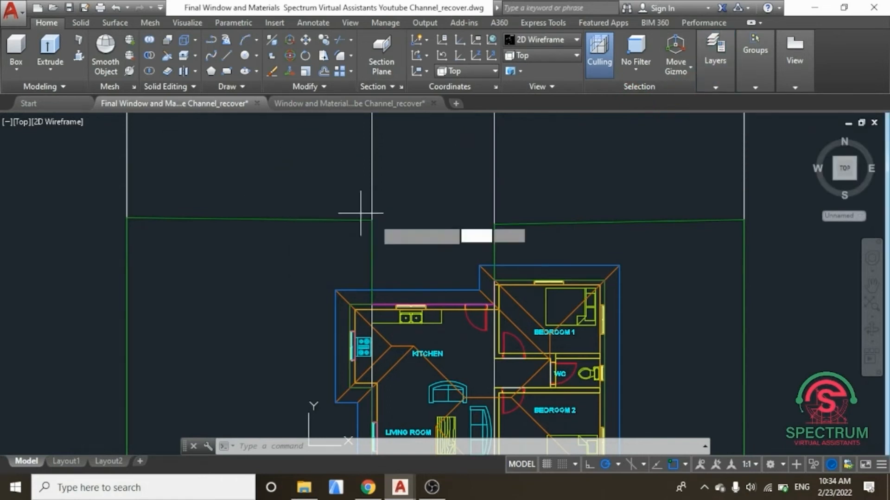
left_click(371, 220)
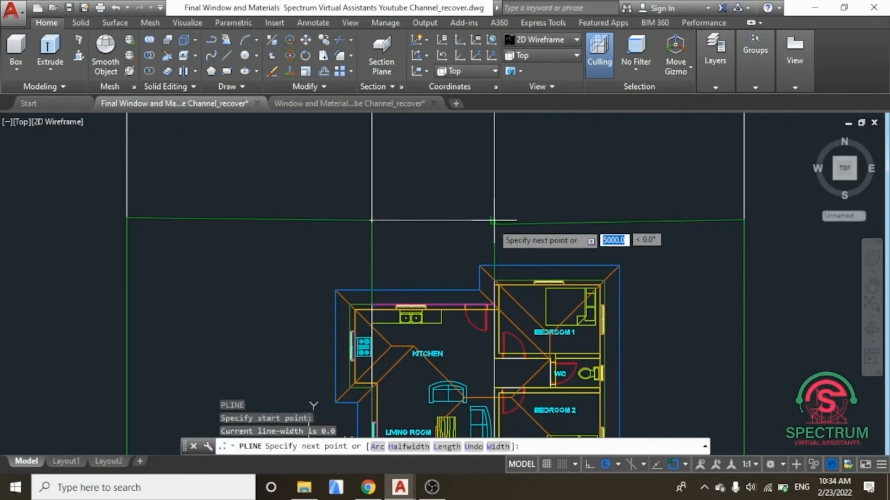
left_click(494, 224)
- Continue the polyline down to the house, along the kitchen's outer wall and back up to its start point, and finish it
scroll(487, 284, "up", 4)
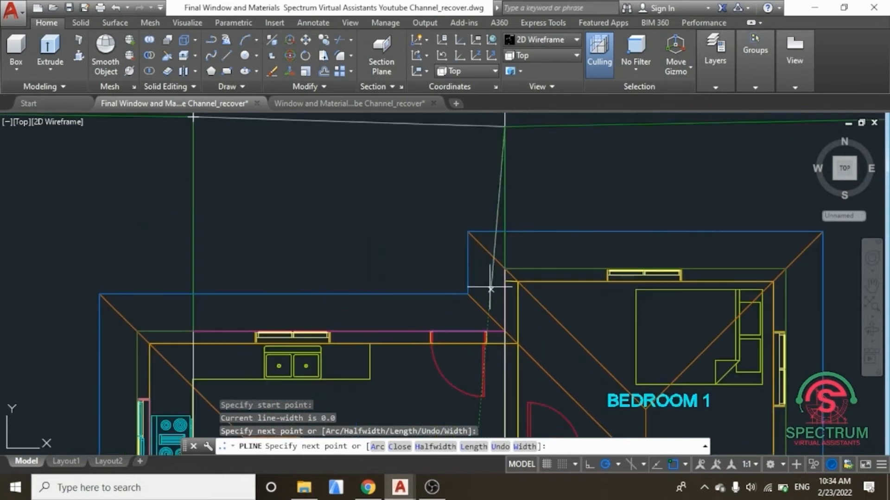
left_click(505, 331)
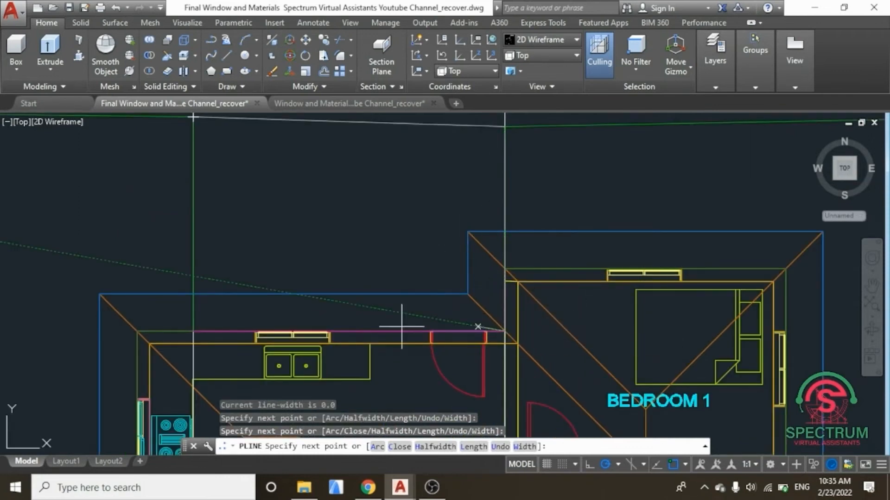
left_click(193, 332)
scroll(216, 363, "down", 4)
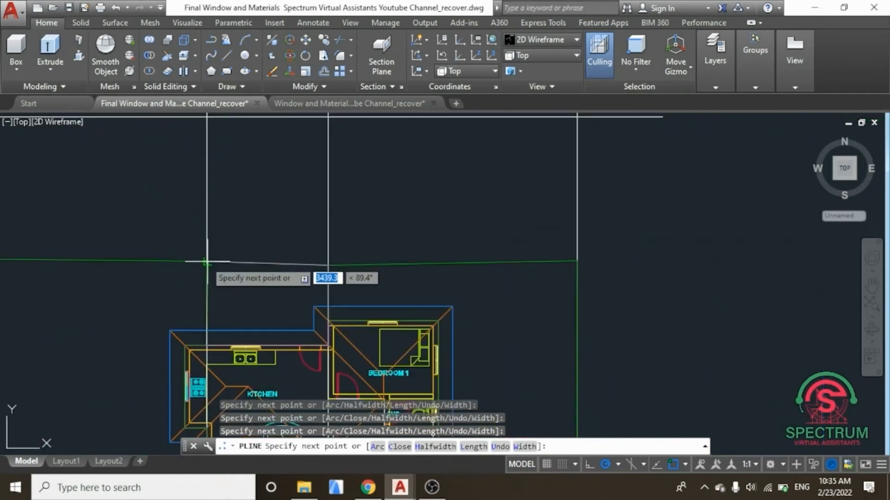
left_click(207, 262)
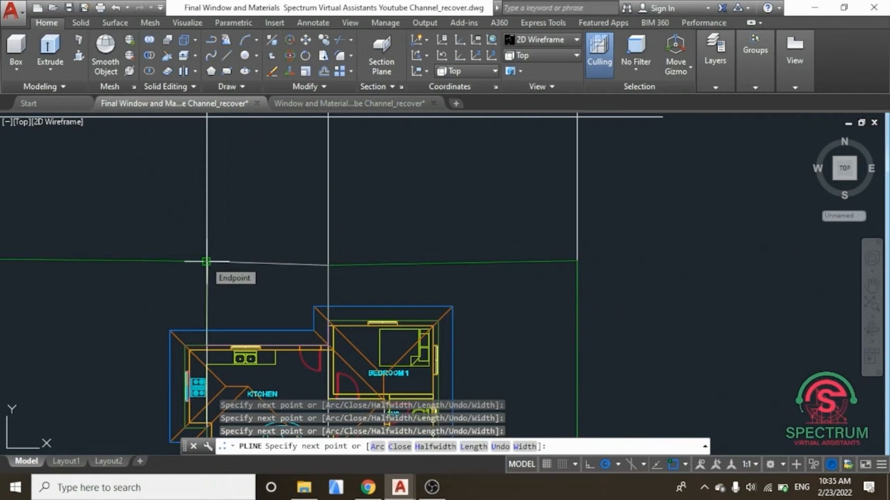
key("Return")
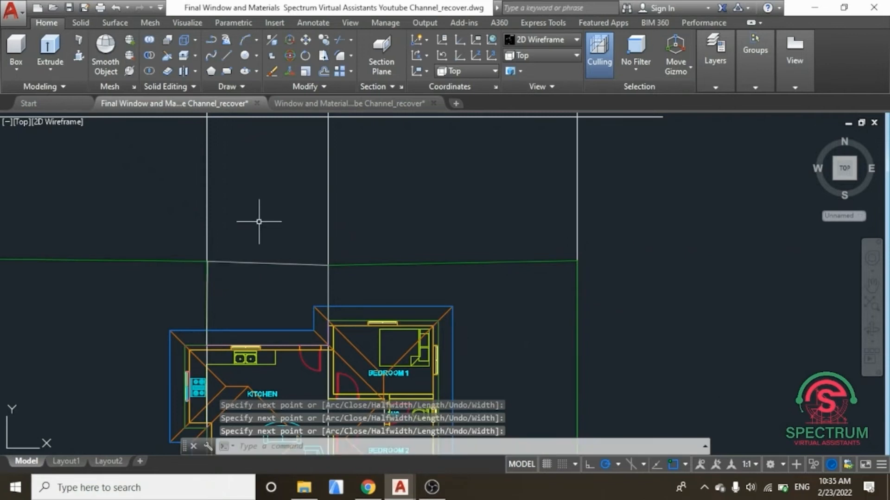
- Start a second pavement polyline along the plot's lower edge, from the left landscape outline's inner corner to the right outline's inner corner
scroll(258, 221, "down", 5)
scroll(238, 342, "up", 4)
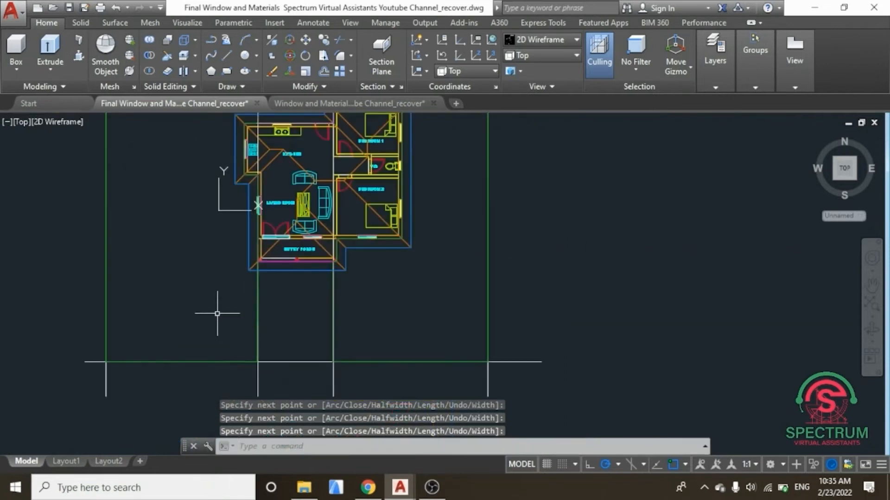
type("pol")
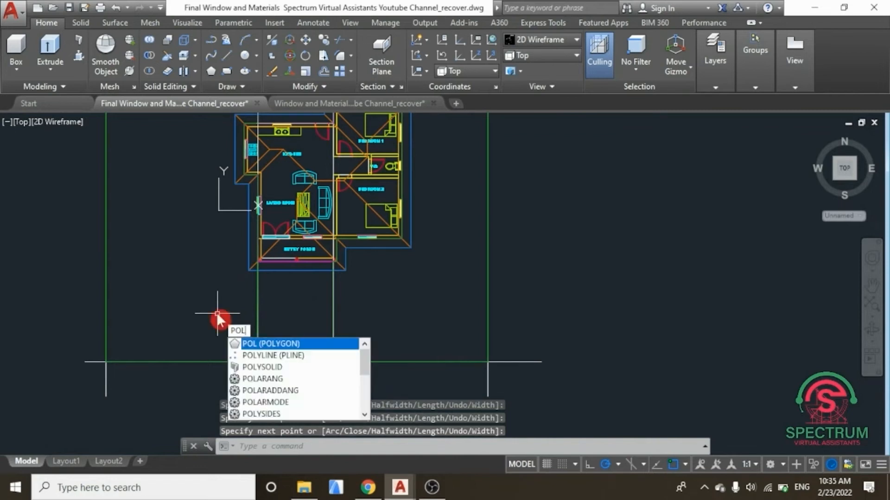
left_click(298, 356)
key("Return")
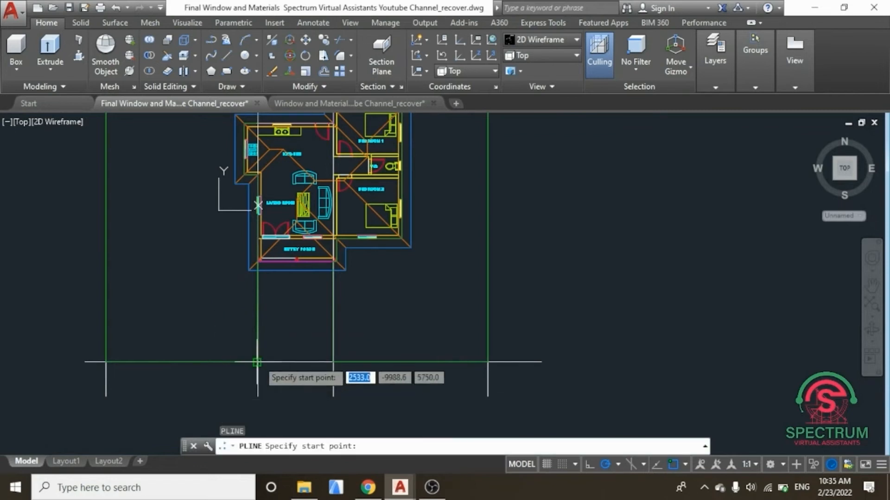
left_click(258, 361)
left_click(332, 362)
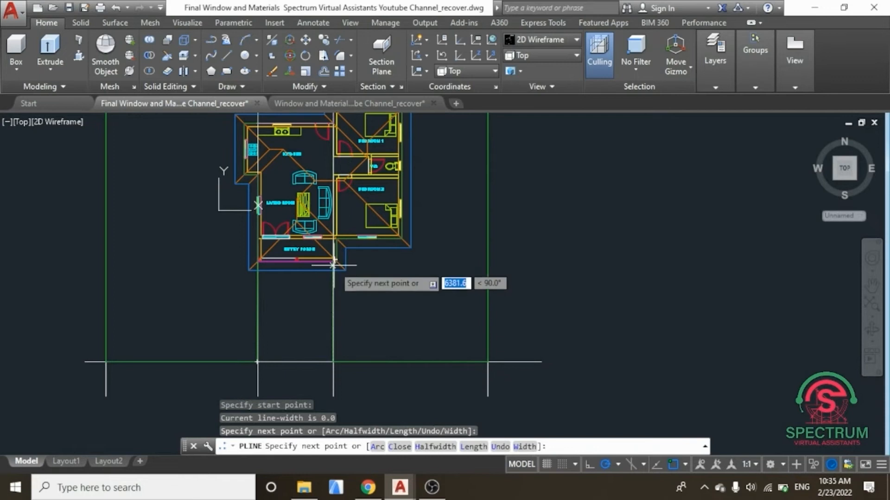
- Continue the polyline up to the entry porch, along the porch's front edge and back down to its start point, and finish it
scroll(333, 256, "up", 4)
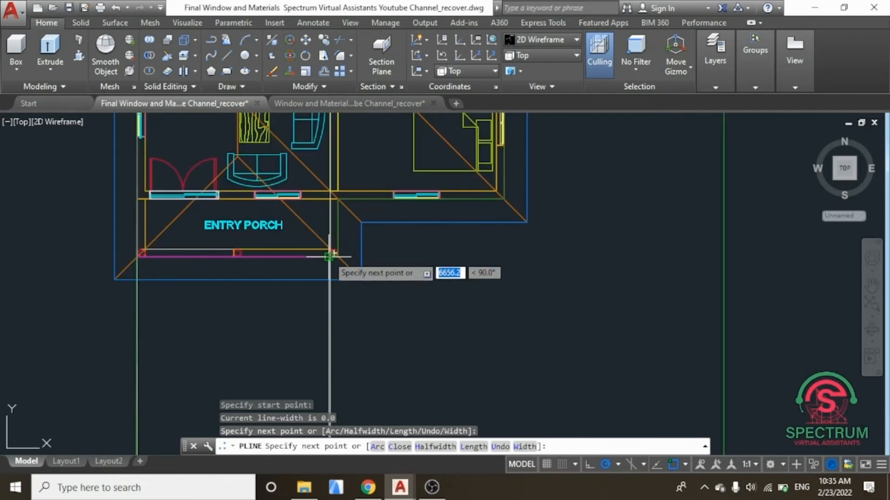
scroll(327, 258, "up", 5)
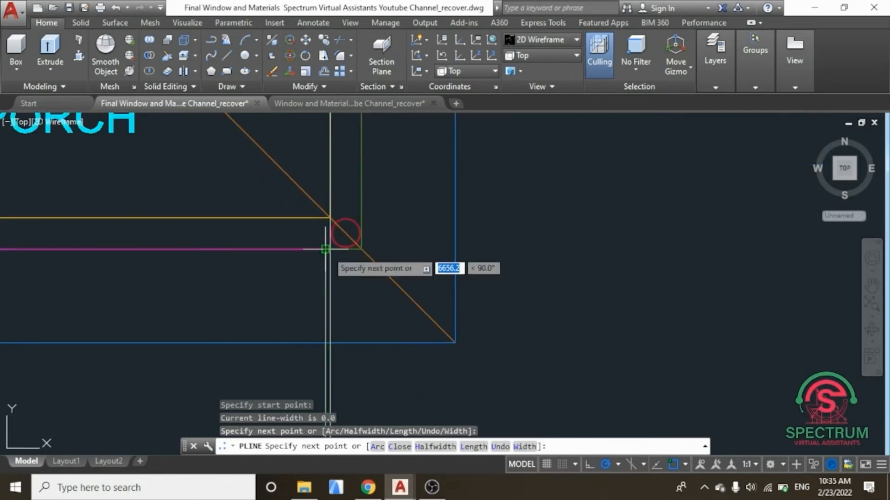
left_click(327, 250)
scroll(338, 264, "down", 4)
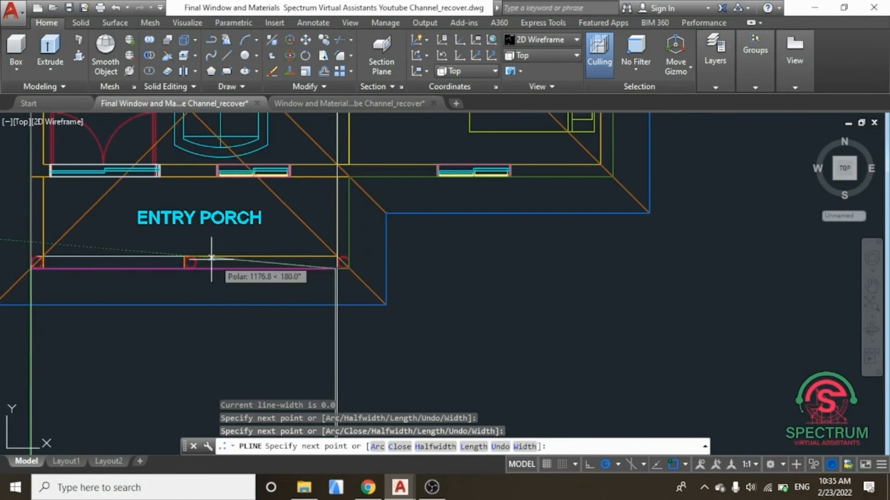
left_click(30, 268)
scroll(29, 268, "down", 5)
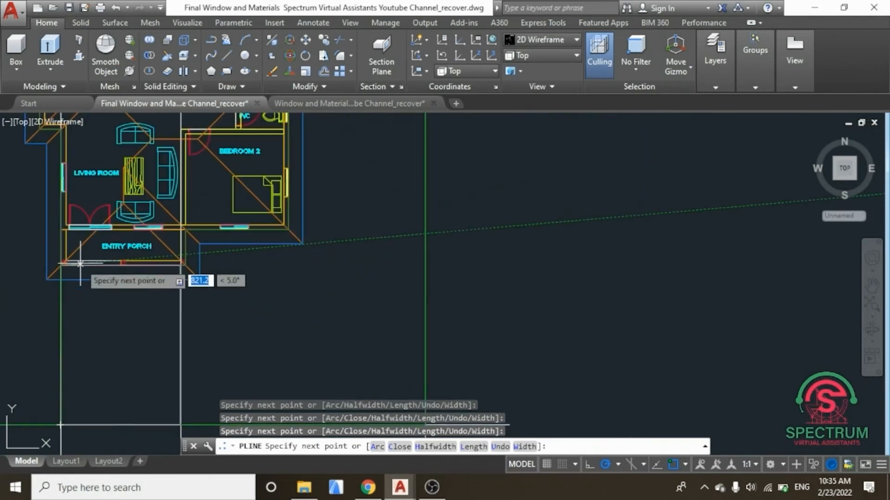
scroll(67, 344, "up", 5)
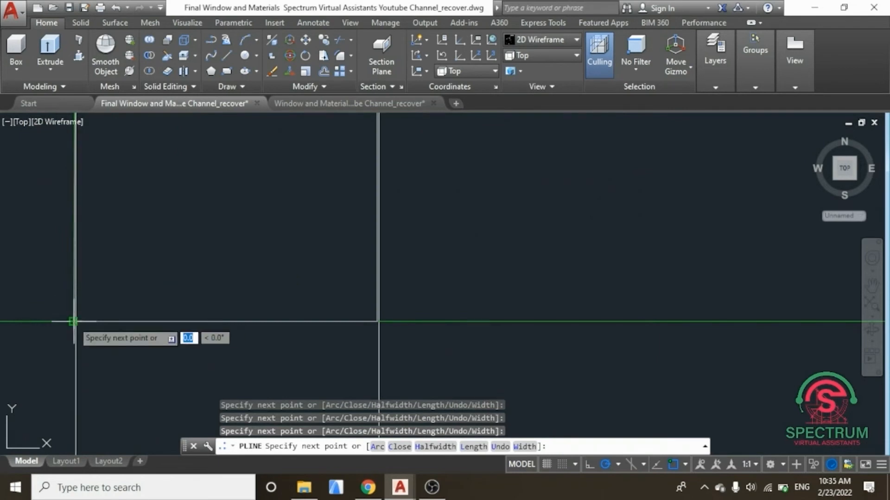
key("Return")
- Erase the four vertical guide lines and the horizontal guide line along the plot's lower edge
scroll(97, 329, "down", 5)
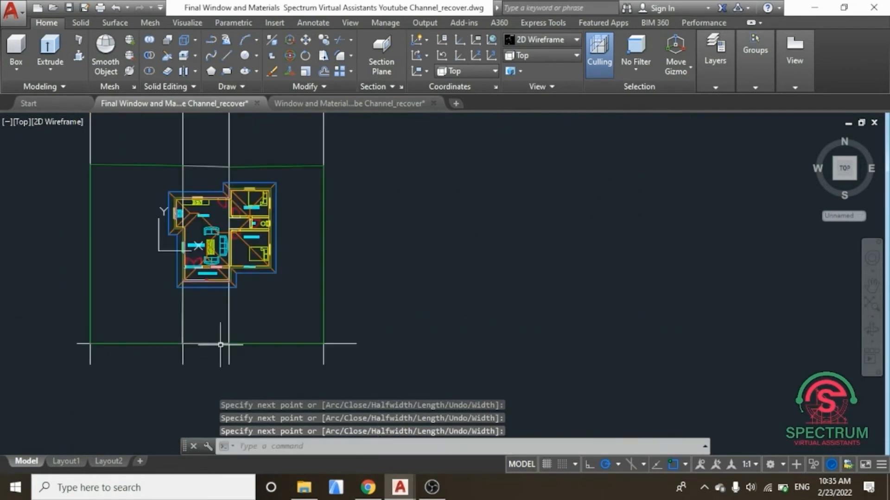
left_click(343, 375)
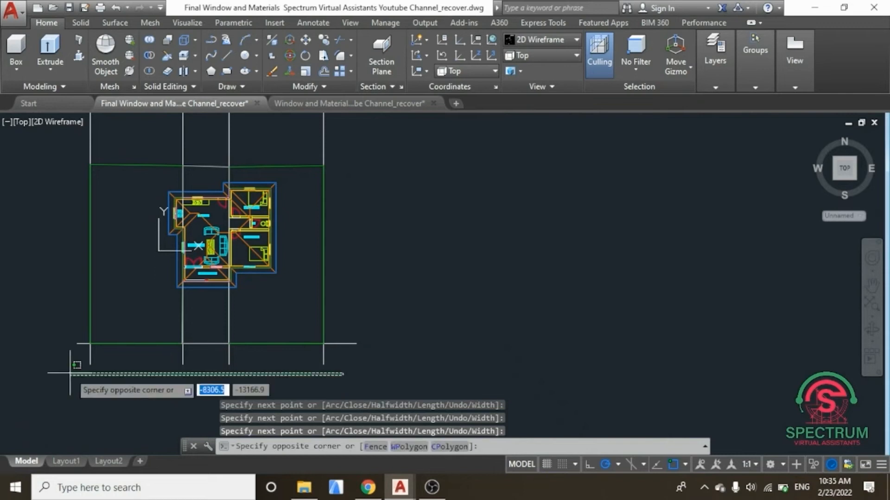
left_click(50, 362)
key("Delete")
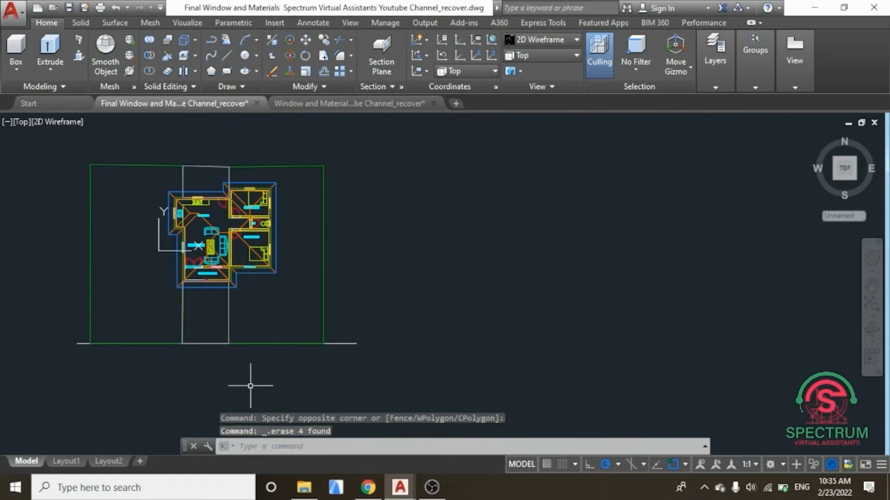
left_click(361, 369)
left_click(347, 238)
key("Delete")
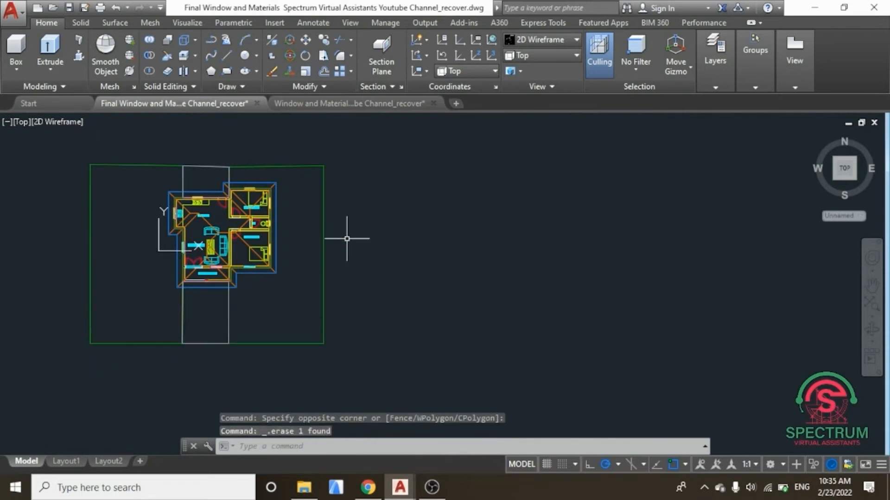
- Stretch the upper-left corner of the pavement outline behind the kitchen about 189.5 straight down to level its upper edge
scroll(198, 144, "up", 4)
scroll(242, 198, "down", 4)
scroll(213, 205, "up", 8)
scroll(500, 219, "up", 9)
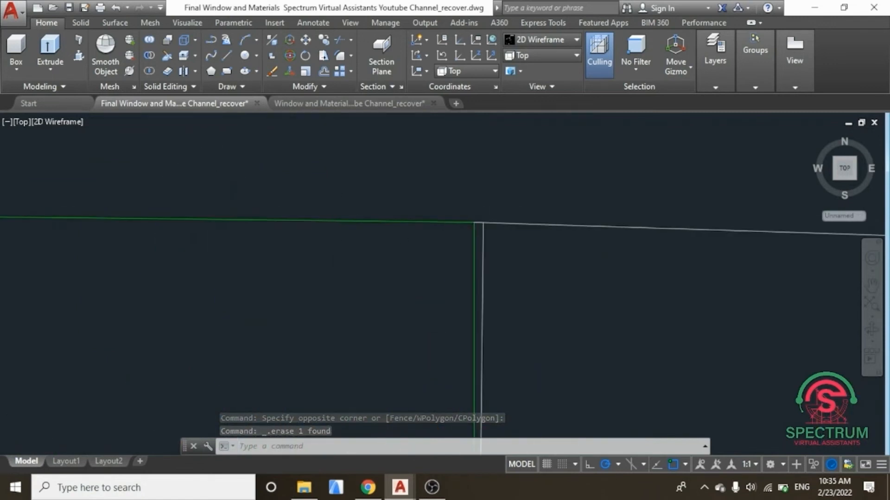
left_click(500, 220)
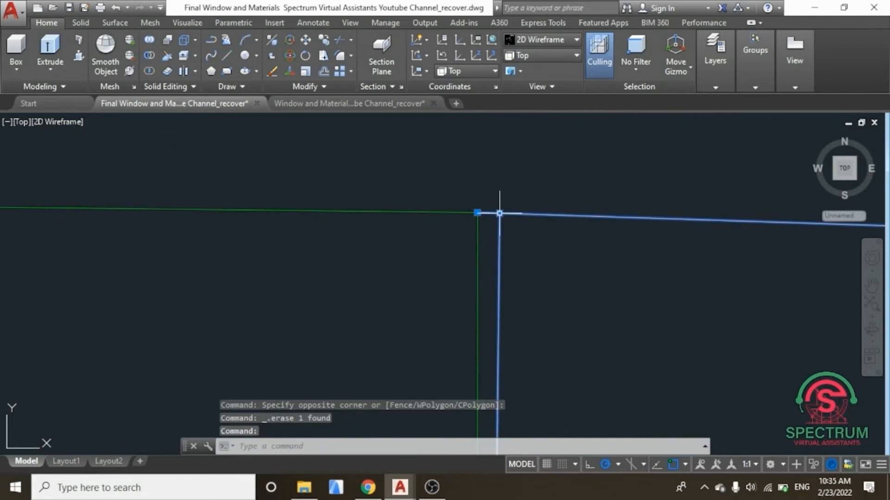
left_click(500, 214)
scroll(357, 260, "down", 5)
left_click(364, 259)
scroll(358, 259, "up", 4)
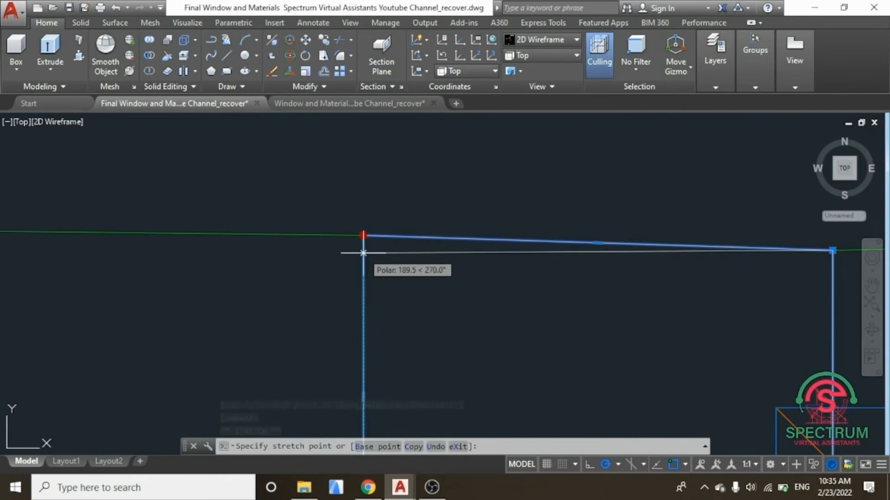
left_click(364, 253)
- Stretch the left landscape outline's upper inner corner onto the pavement corner and its upper outer corner level with it
left_click(360, 235)
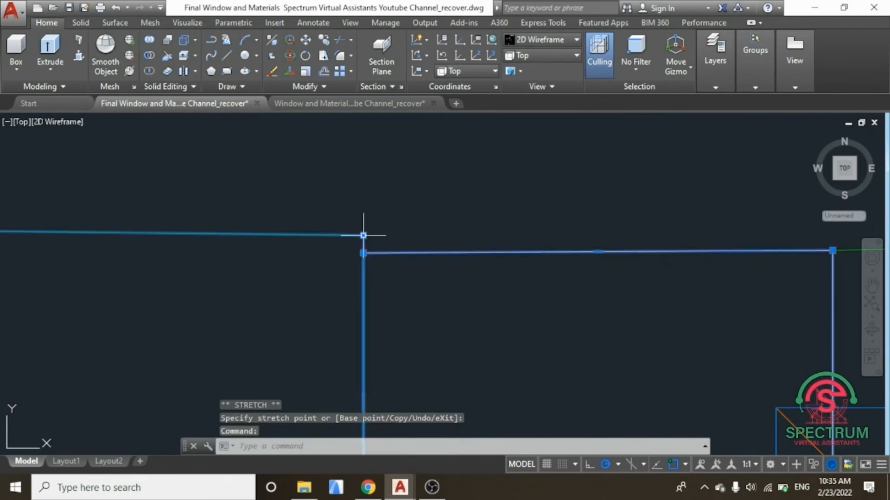
left_click(363, 253)
scroll(447, 250, "down", 4)
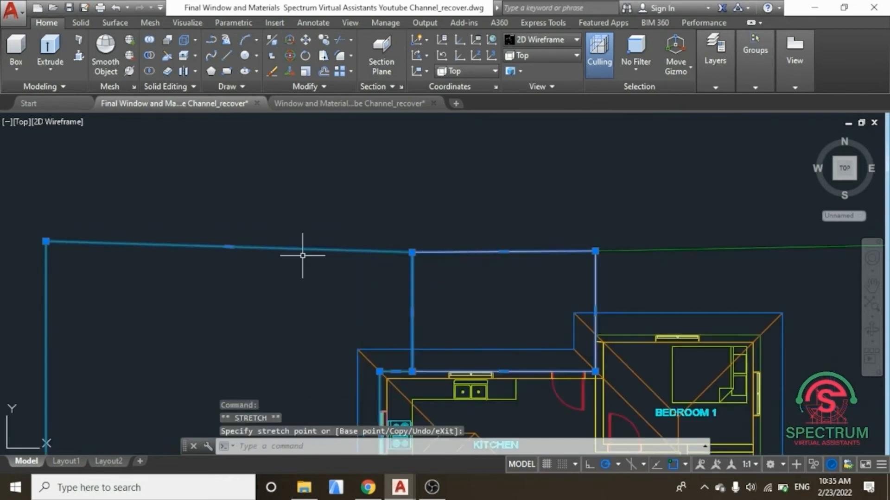
left_click(46, 241)
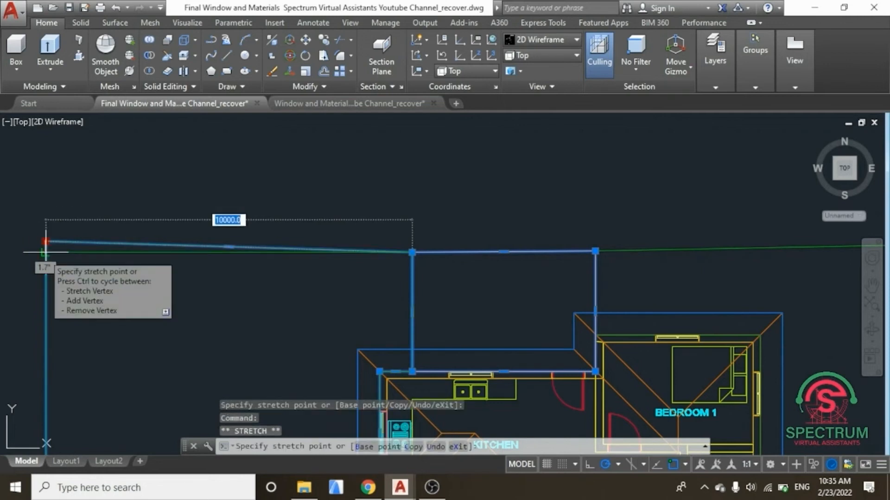
left_click(45, 253)
scroll(224, 229, "down", 4)
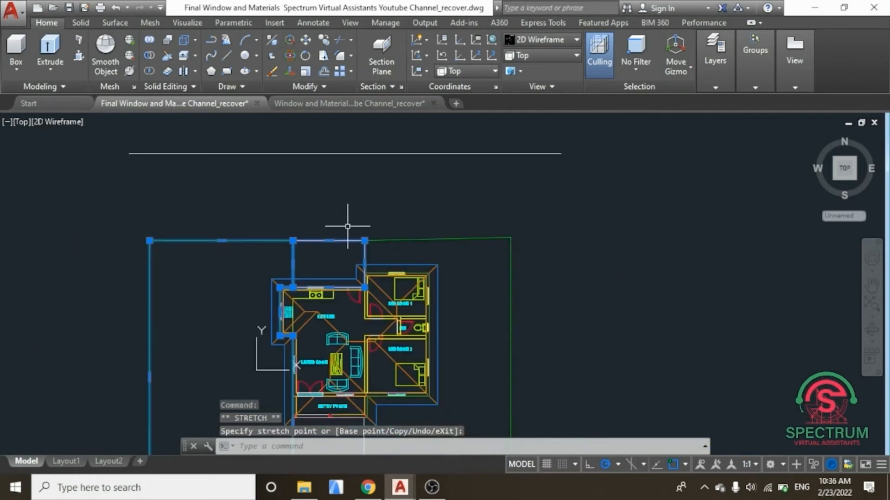
key("Escape")
- Erase the remaining horizontal guide line above the plot
left_click(358, 153)
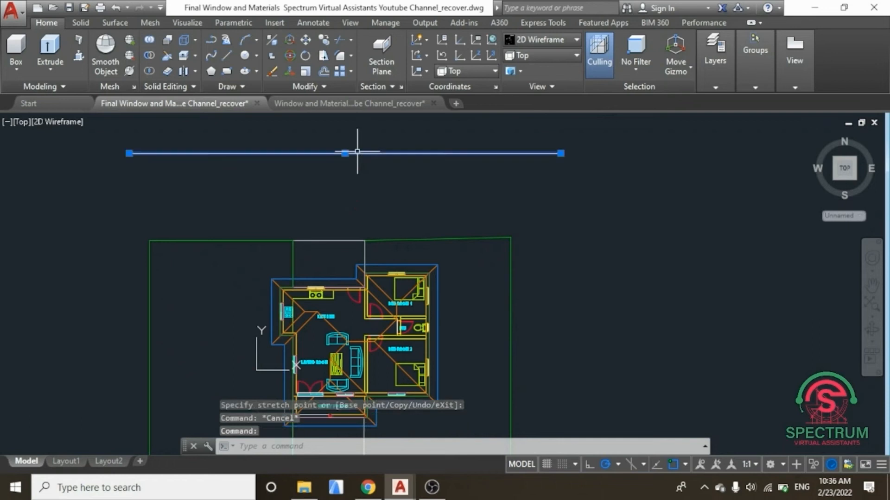
key("Delete")
scroll(362, 173, "down", 2)
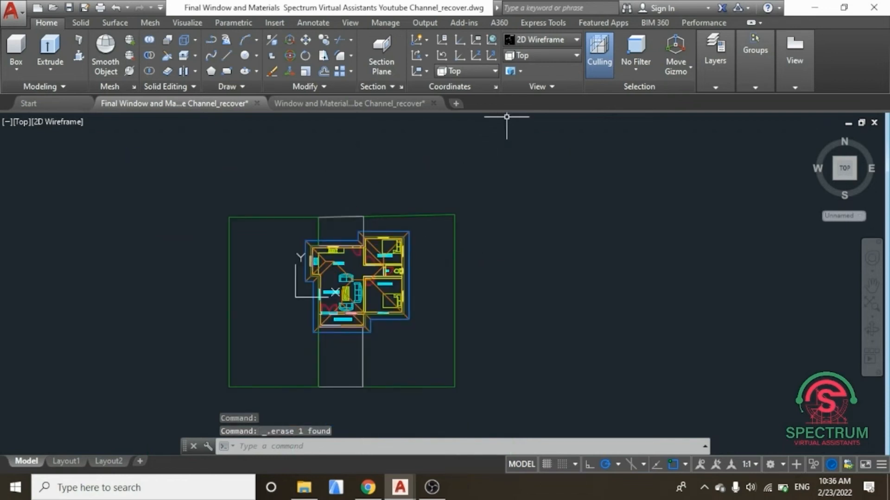
- Set the visual style to Realistic and switch to the SW Isometric view of the house and its plot outlines
left_click(532, 40)
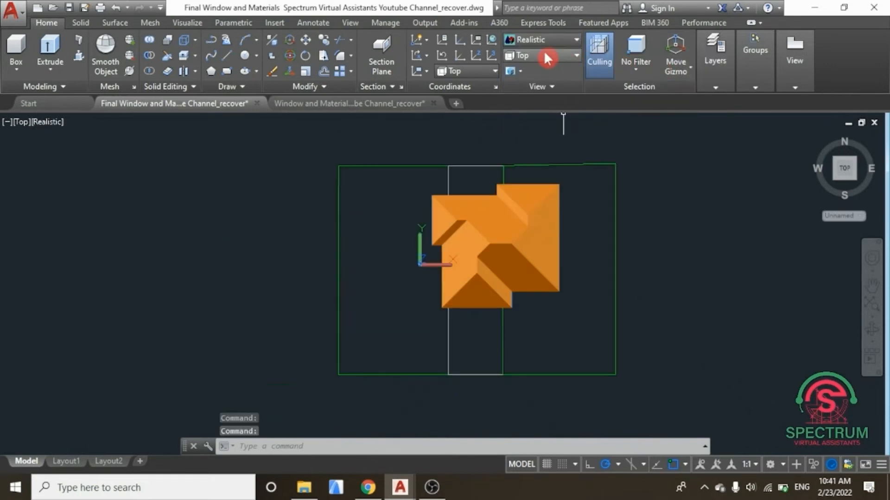
left_click(545, 55)
left_click(529, 148)
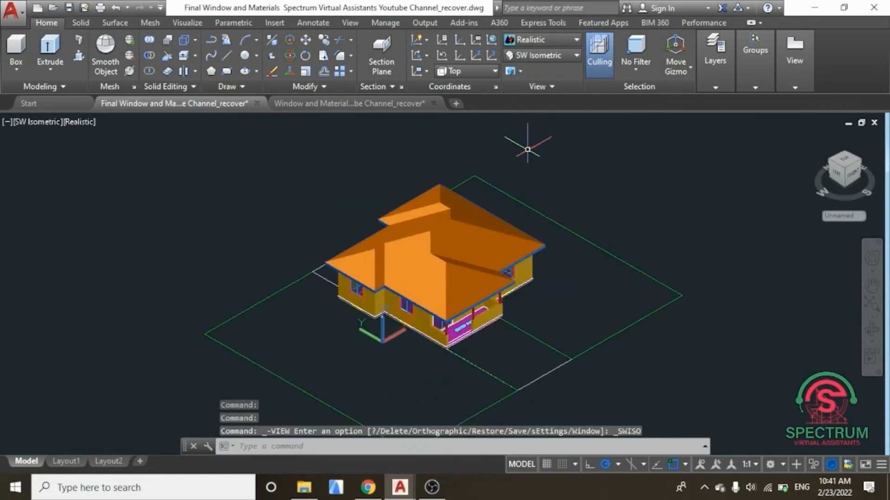
scroll(485, 191, "down", 5)
scroll(441, 152, "up", 4)
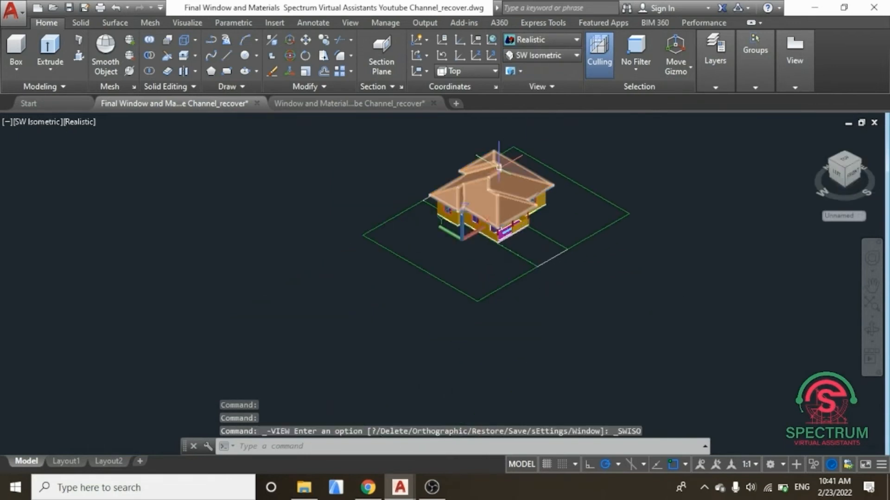
scroll(389, 148, "up", 2)
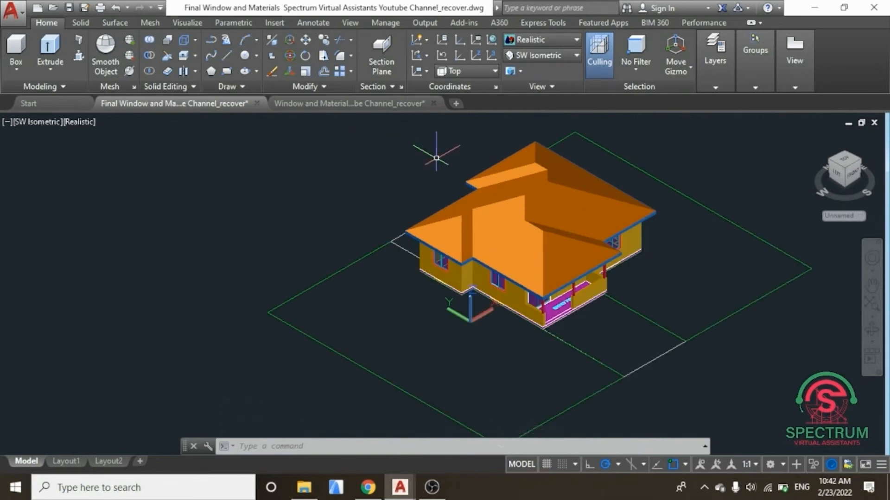
- Extrude the two pavement outlines, behind the kitchen and in front of the entry porch, to a height of 150
left_click(50, 48)
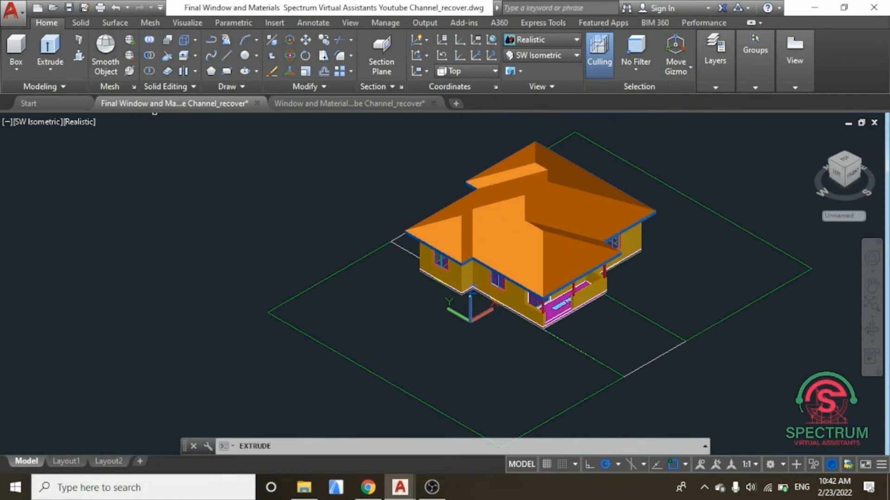
left_click(397, 237)
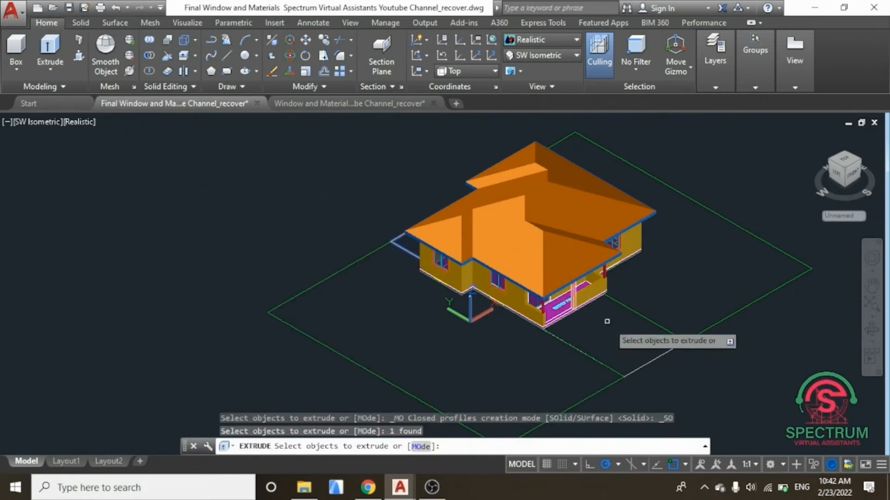
left_click(643, 367)
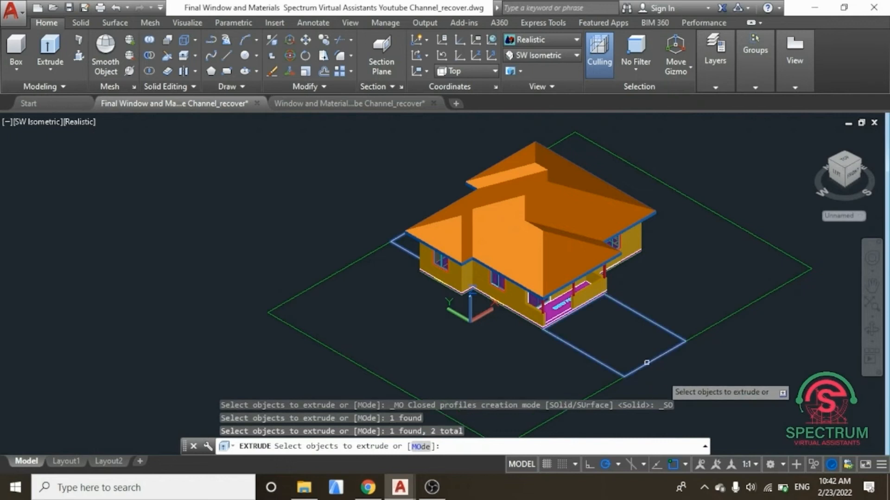
key("Return")
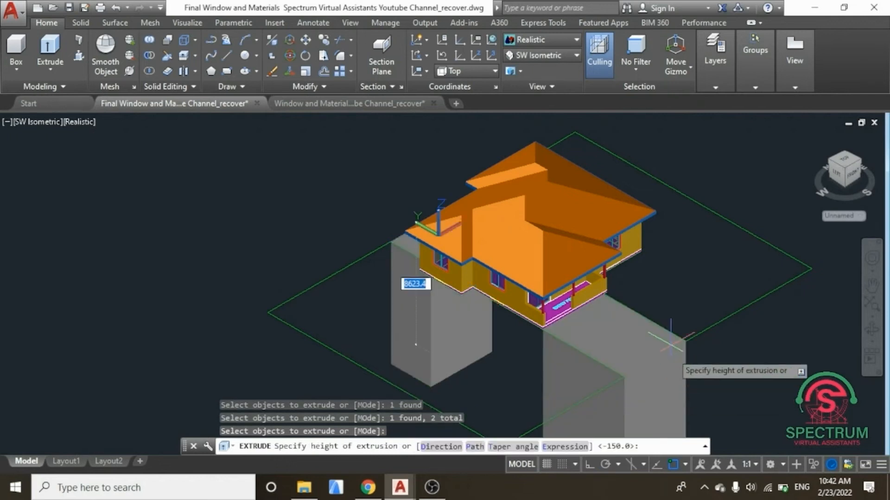
type("15")
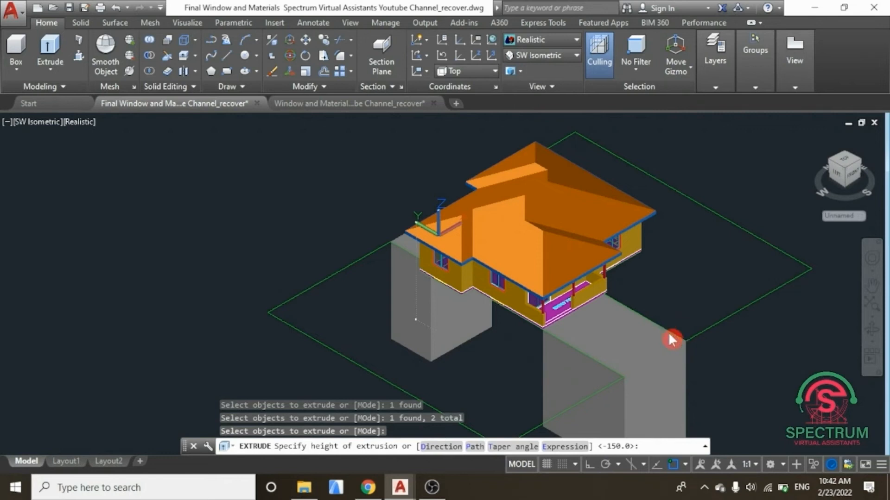
key("Return")
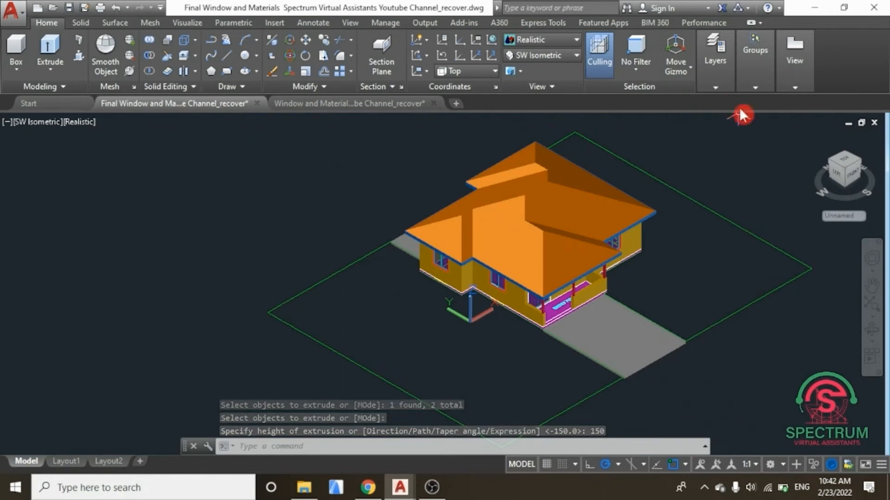
- Make 3 D Landscape the current layer
mouse_move(724, 83)
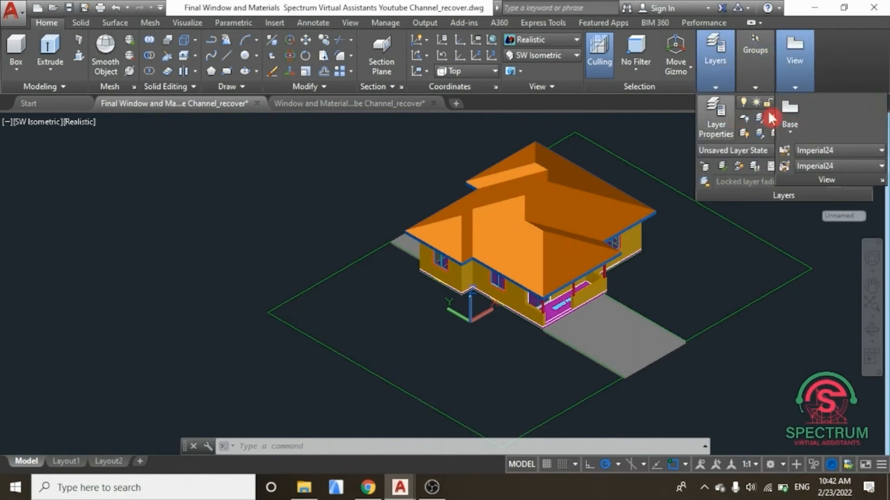
left_click(811, 102)
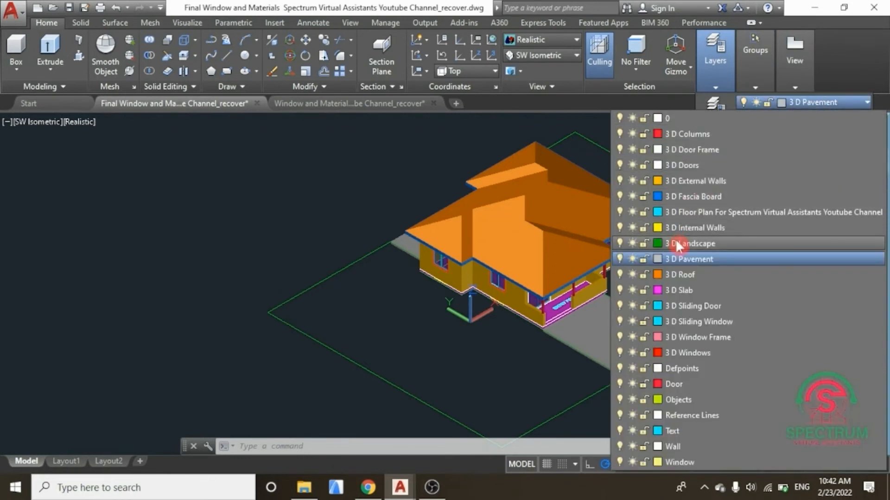
left_click(676, 240)
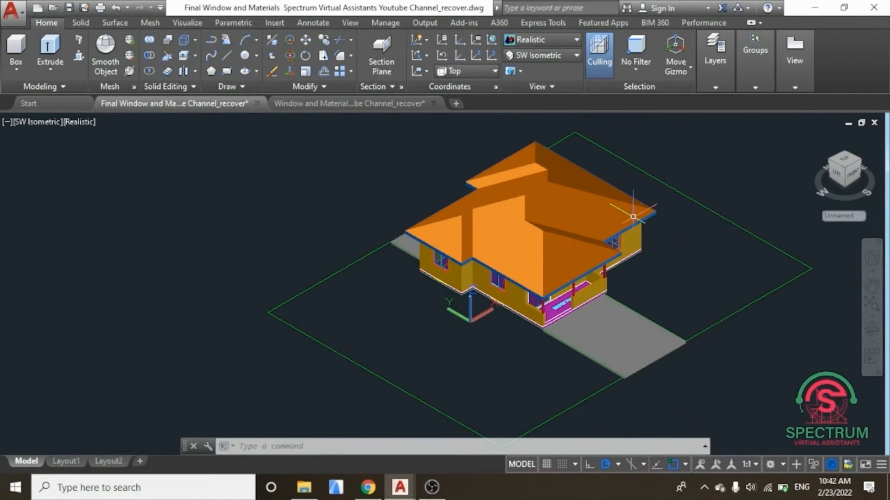
left_click(538, 217)
key("Escape")
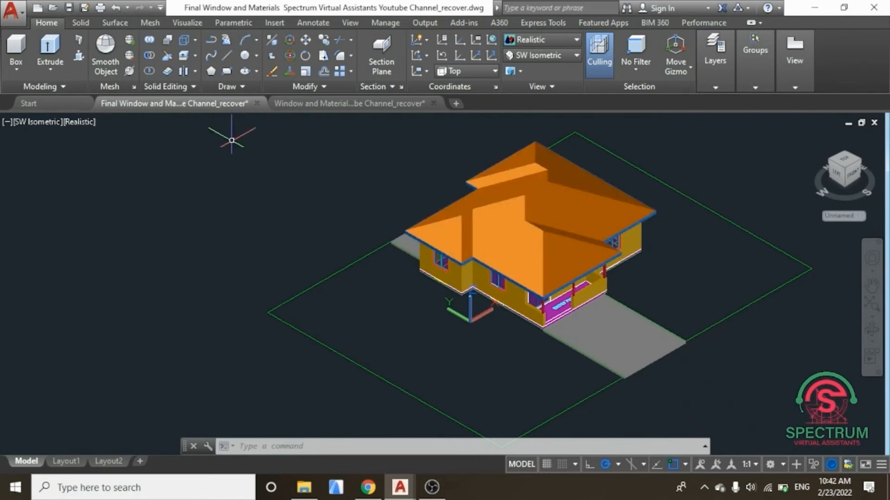
- Extrude the two landscape outlines on either side of the house to a height of 150
left_click(50, 51)
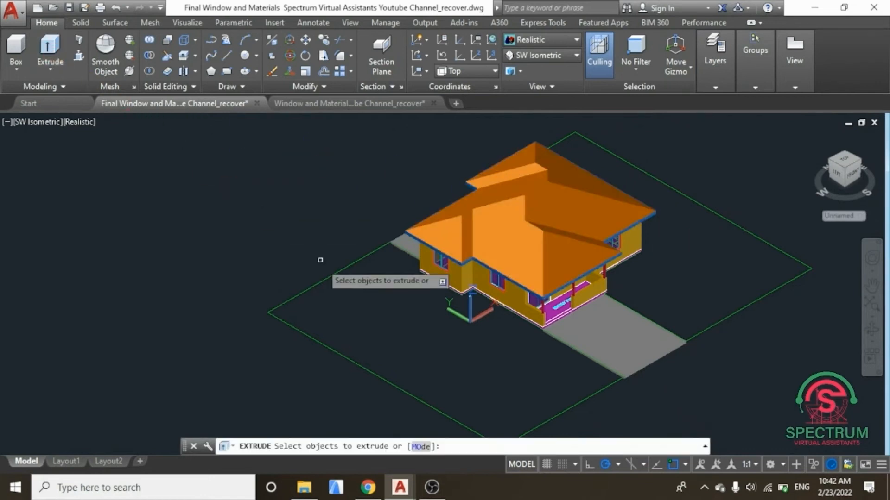
left_click(330, 274)
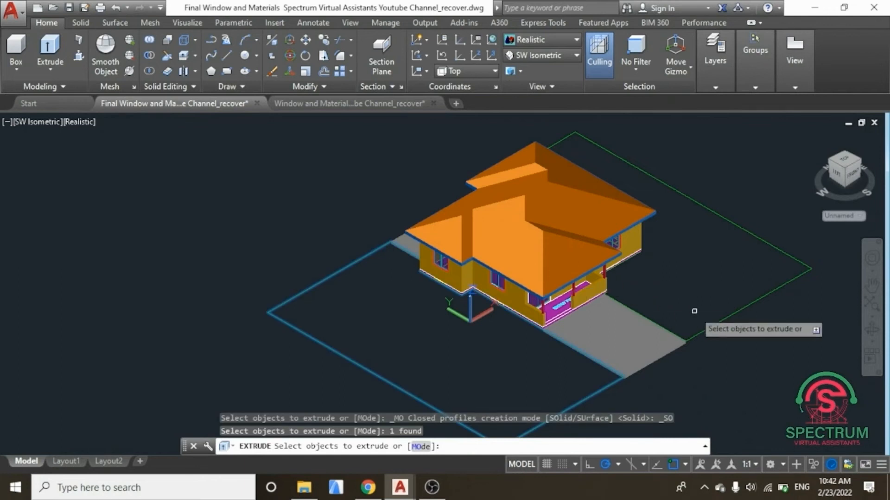
left_click(725, 318)
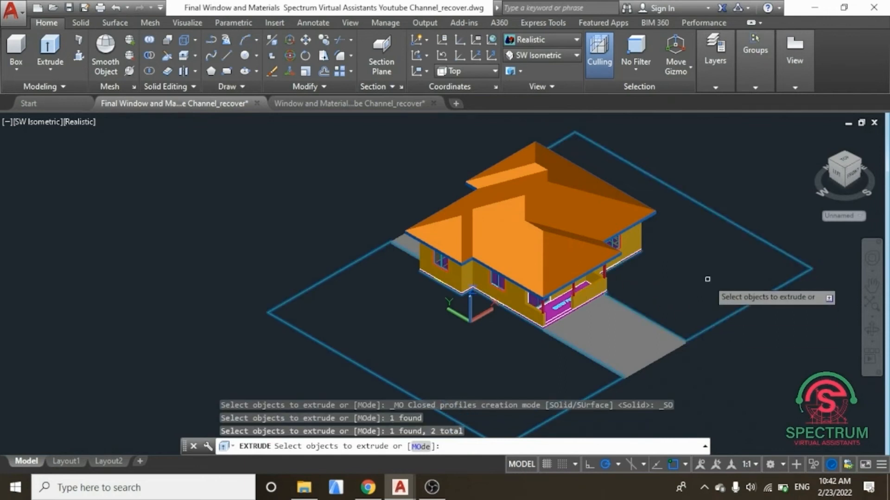
key("Return")
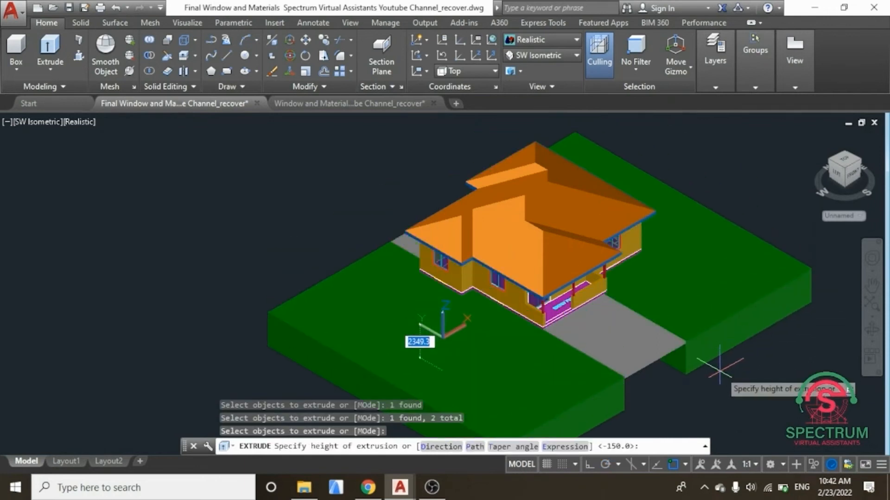
type("1")
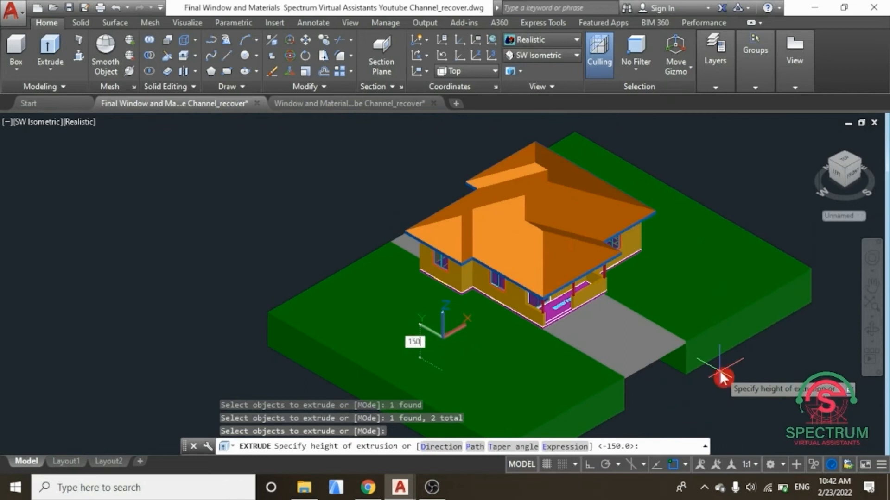
type("50")
key("Return")
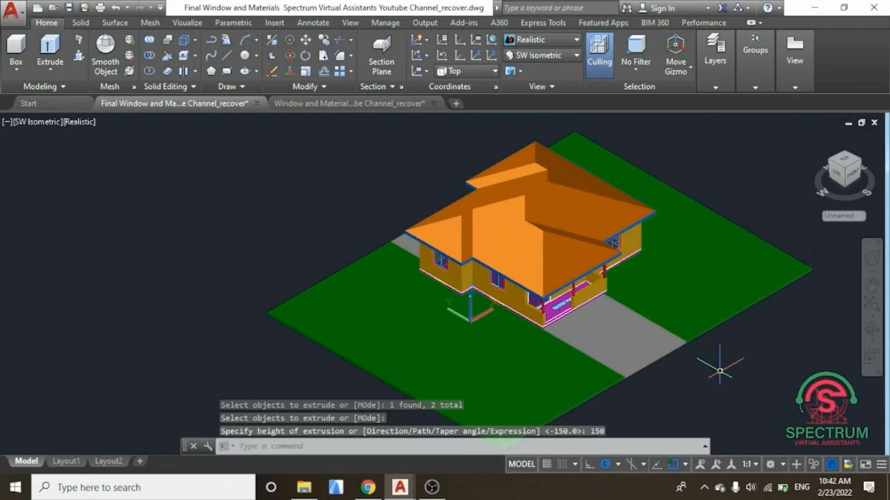
- Save the drawing with the extruded pavement and landscape
scroll(653, 291, "down", 2)
scroll(654, 291, "up", 2)
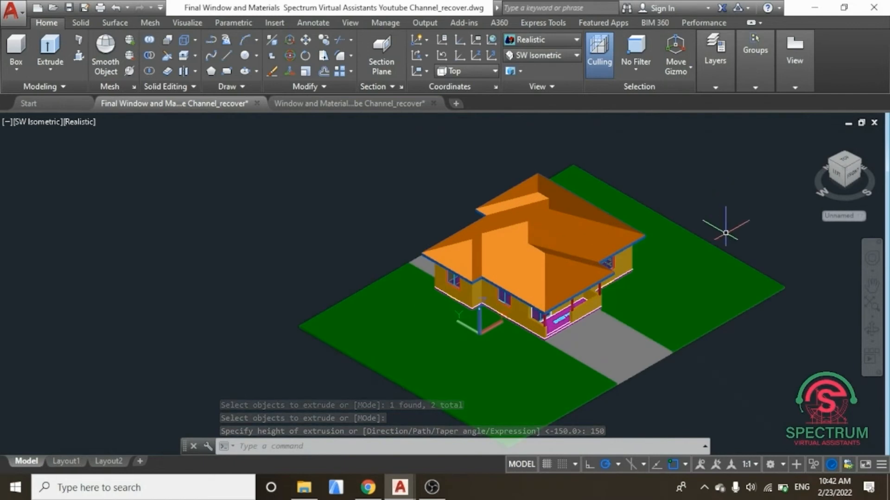
scroll(725, 229, "up", 2)
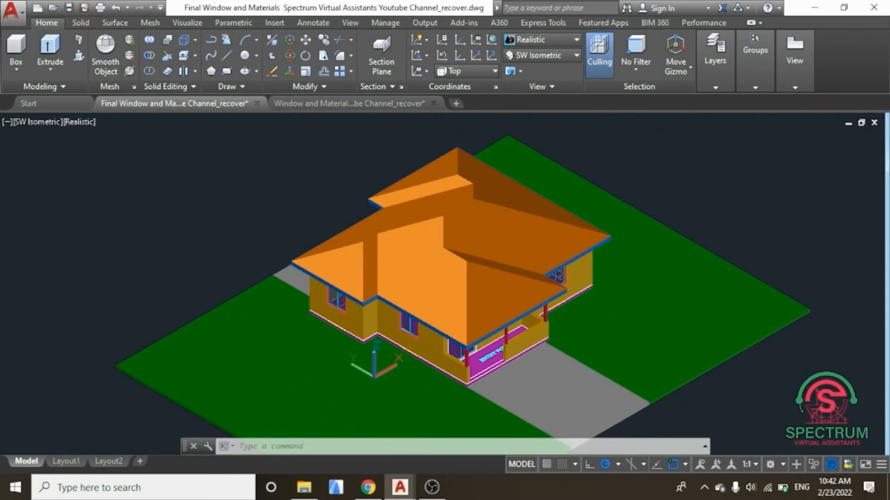
key("ctrl+s")
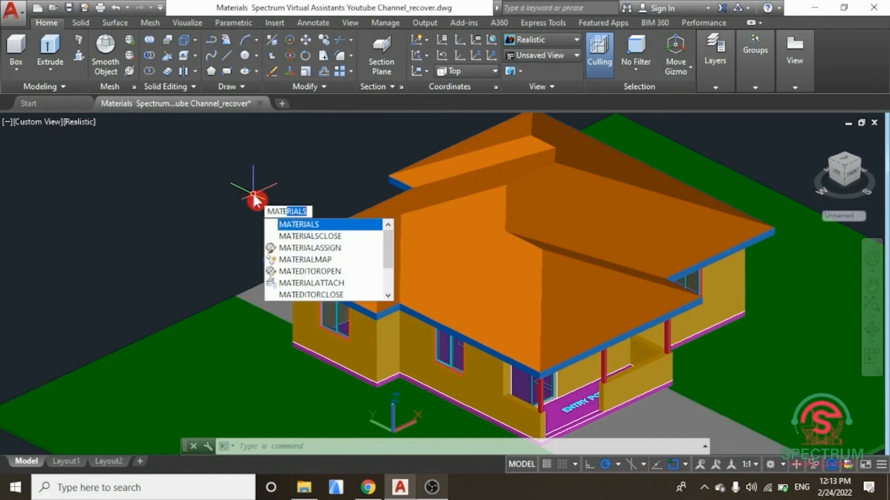
- Open the Materials Browser with the MATERIALS command, keeping the window nearest the rear pavement in close view
left_click(308, 224)
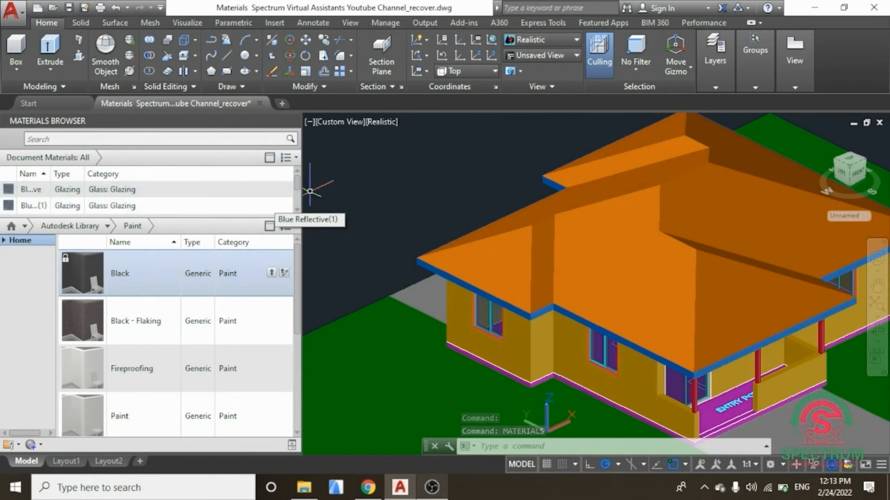
scroll(458, 237, "down", 3)
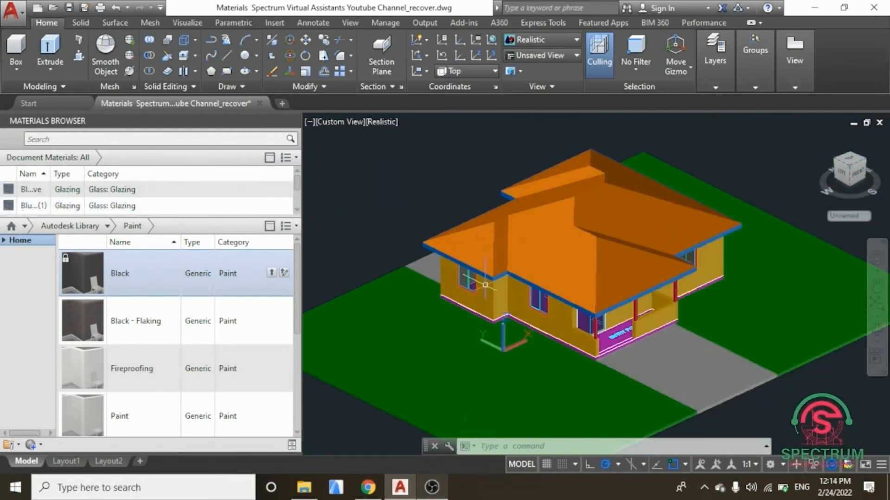
scroll(485, 285, "up", 2)
scroll(454, 273, "up", 5)
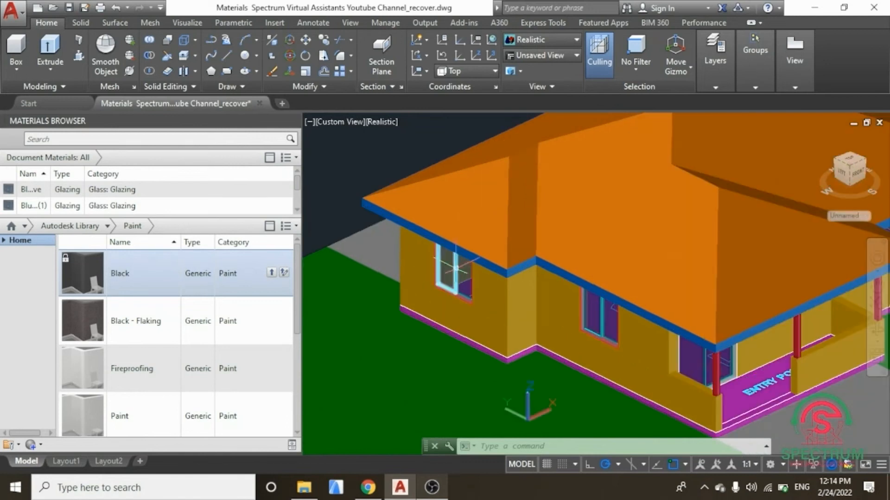
scroll(446, 266, "up", 2)
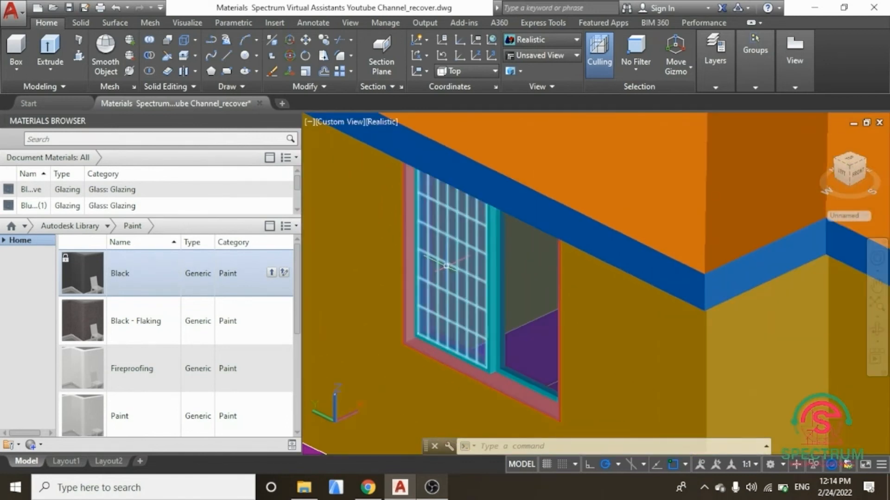
scroll(448, 268, "up", 2)
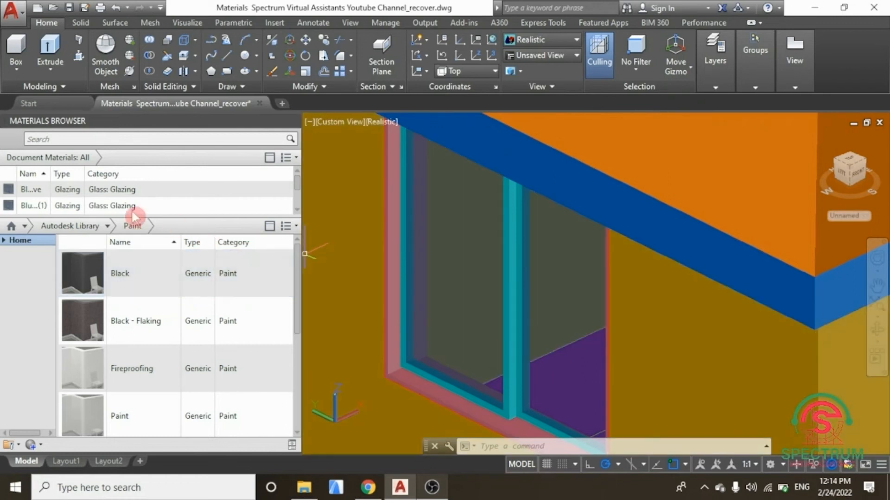
scroll(111, 208, "down", 1)
- Display the Paint category of the Autodesk Library and look through its materials
left_click(24, 227)
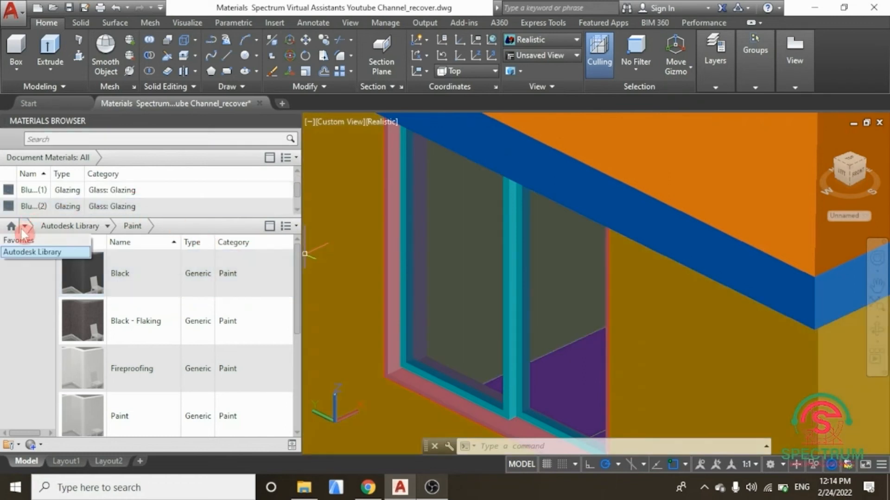
left_click(26, 254)
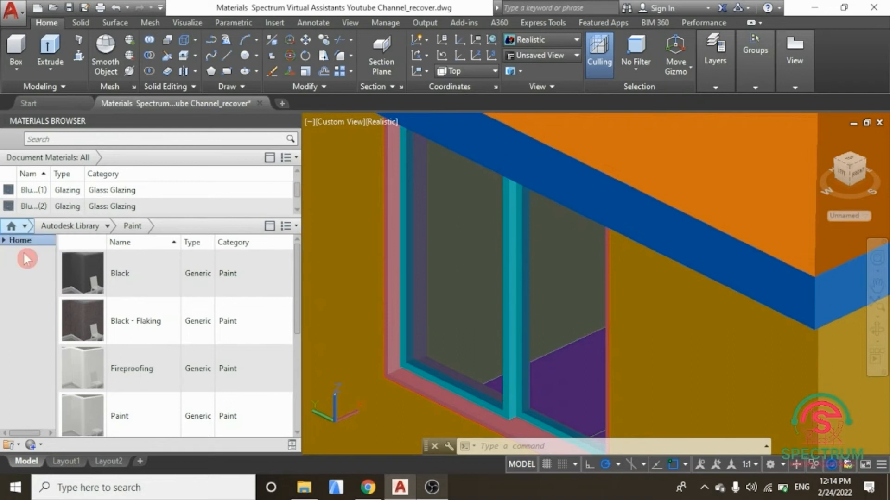
left_click(107, 227)
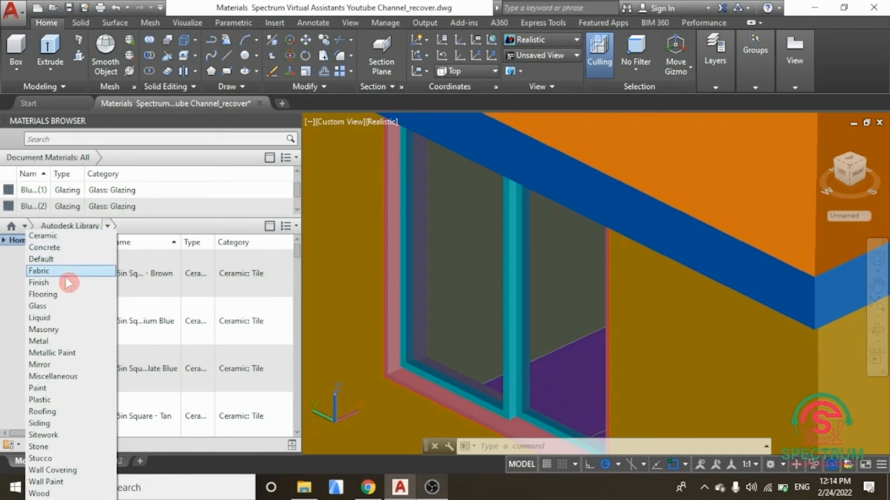
left_click(51, 391)
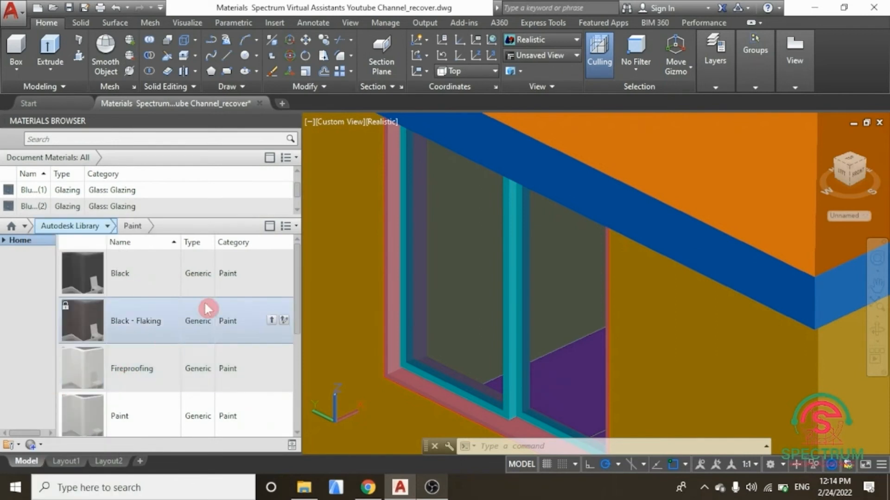
left_click_drag(297, 252, 298, 283)
mouse_move(298, 305)
left_mouse_down()
mouse_move(298, 357)
mouse_move(302, 250)
left_mouse_up()
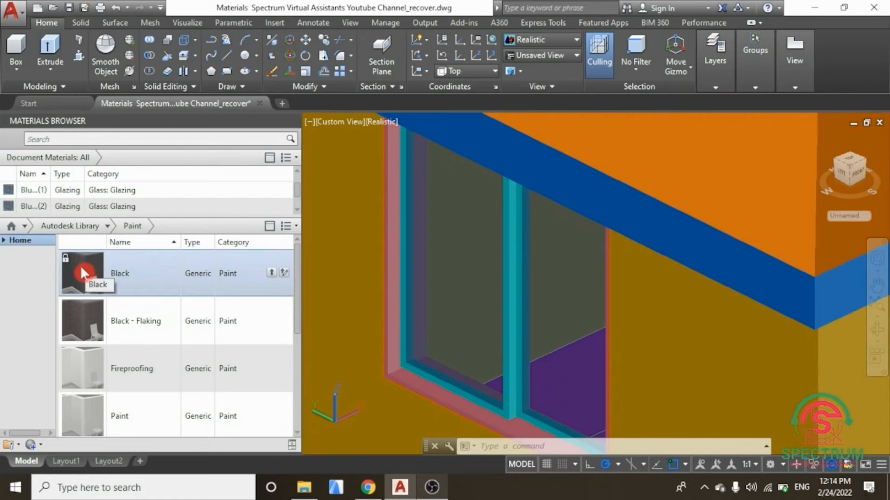
- Apply the Black paint material to both sliding sash frames and the outer frame of the window nearest the rear pavement
left_click_drag(80, 270, 509, 323)
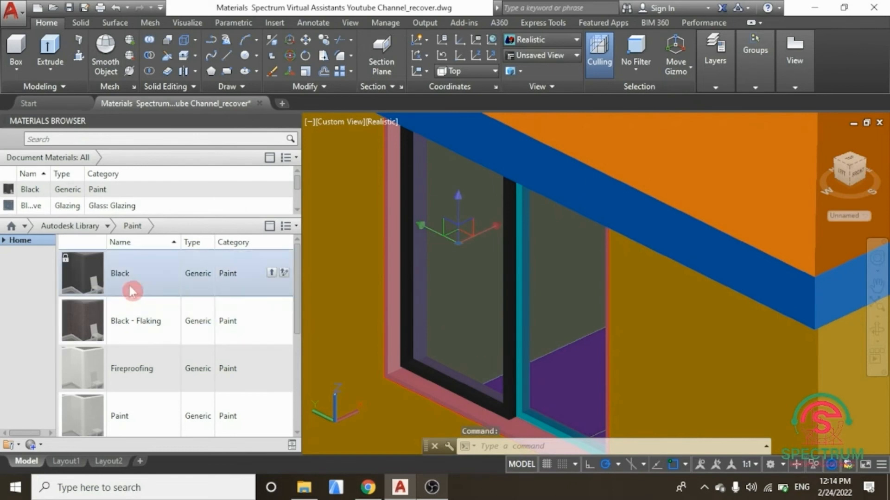
left_click_drag(87, 270, 525, 352)
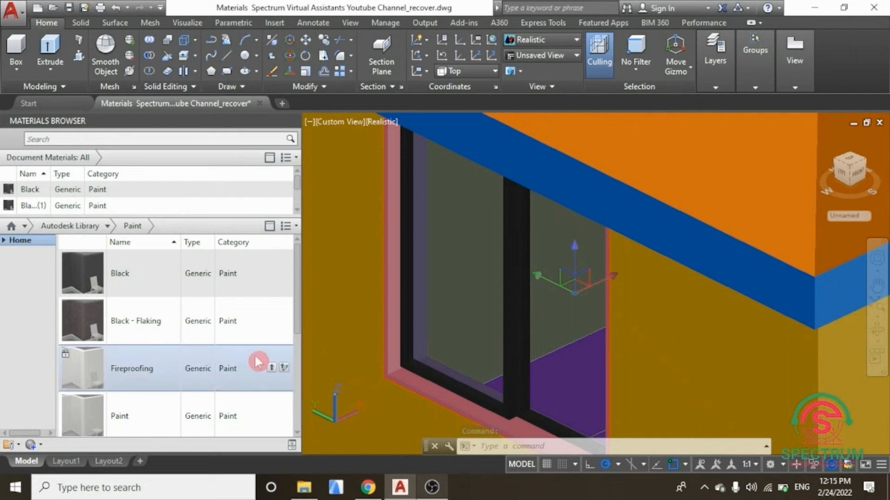
left_click_drag(79, 274, 394, 347)
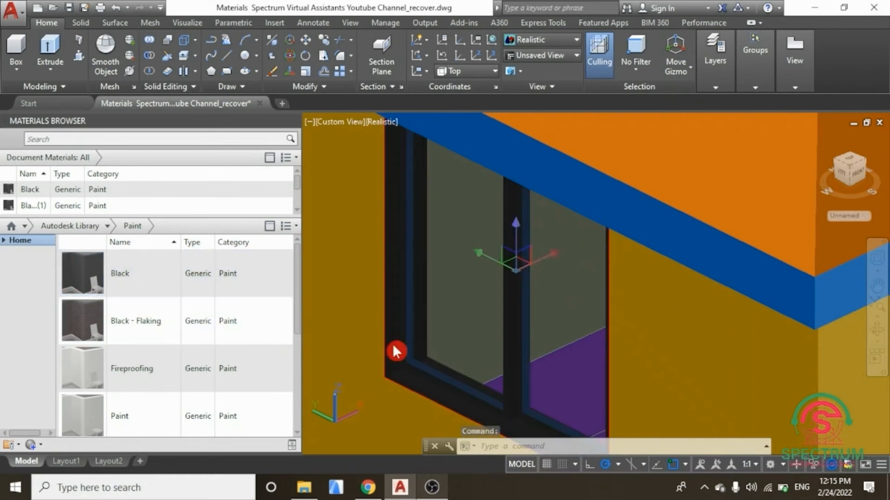
scroll(370, 354, "down", 2)
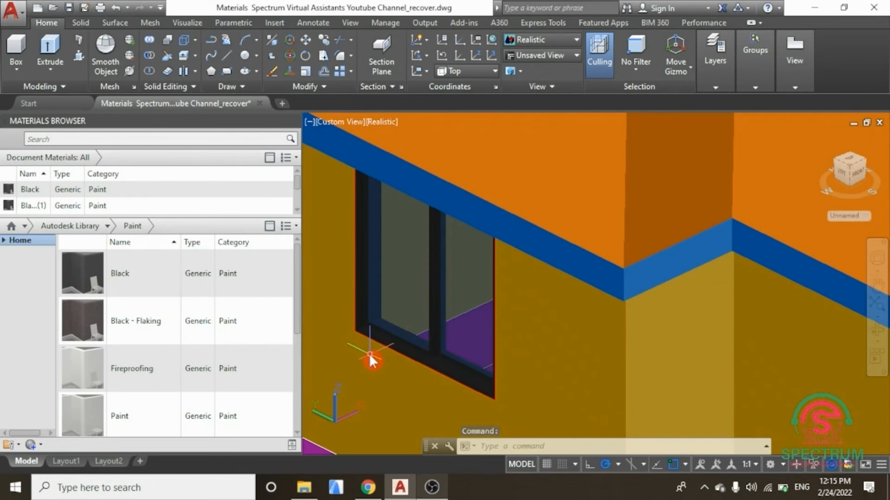
scroll(369, 355, "down", 2)
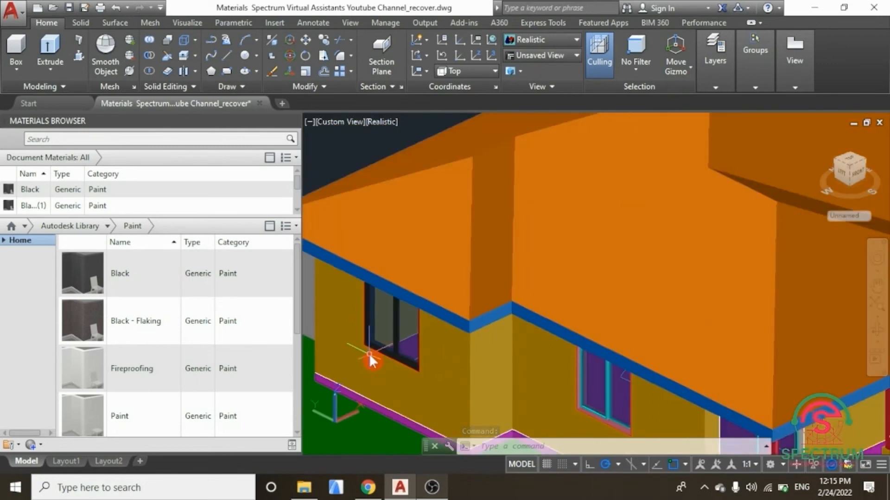
scroll(369, 354, "down", 2)
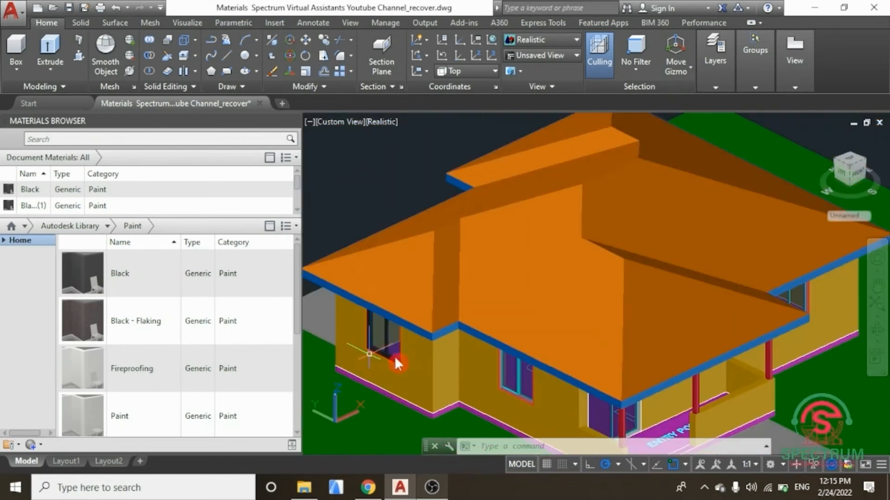
- Apply the Black paint material to both sash frames and the outer frame of the side-wall window between the wall recess and the entry porch
scroll(369, 354, "up", 3)
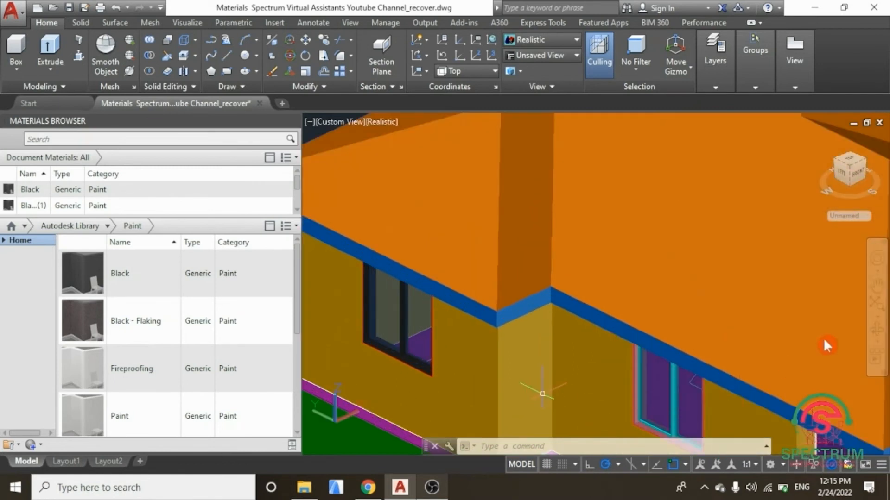
left_click(877, 284)
left_click_drag(768, 362, 626, 262)
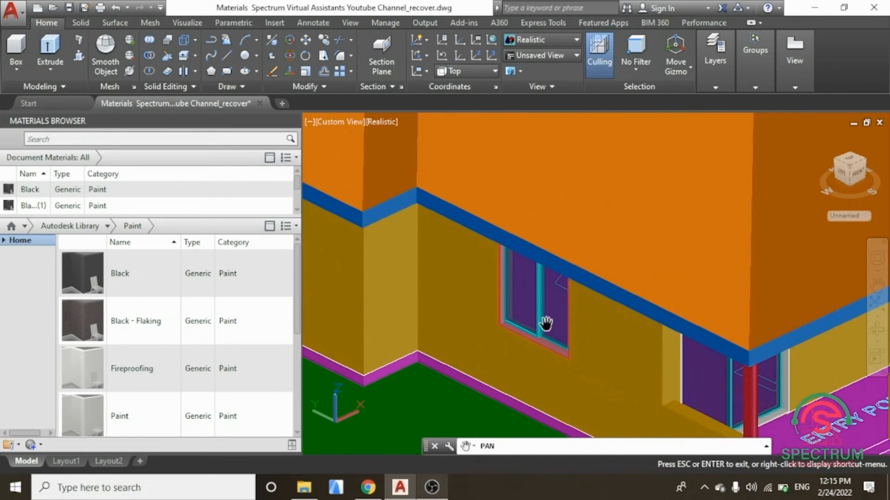
scroll(541, 313, "up", 5)
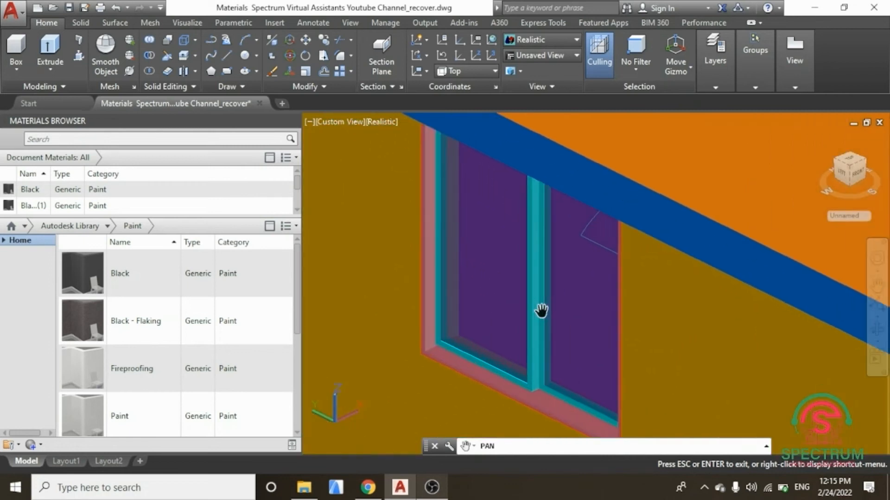
scroll(542, 311, "up", 2)
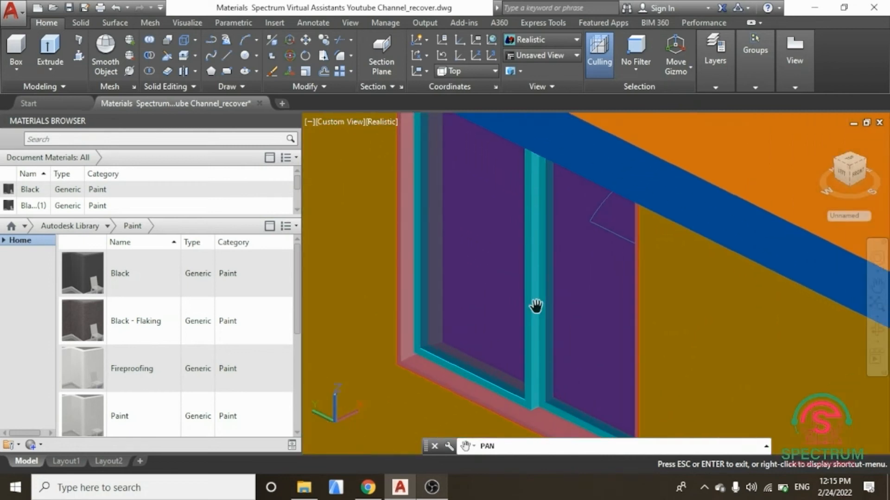
key("Escape")
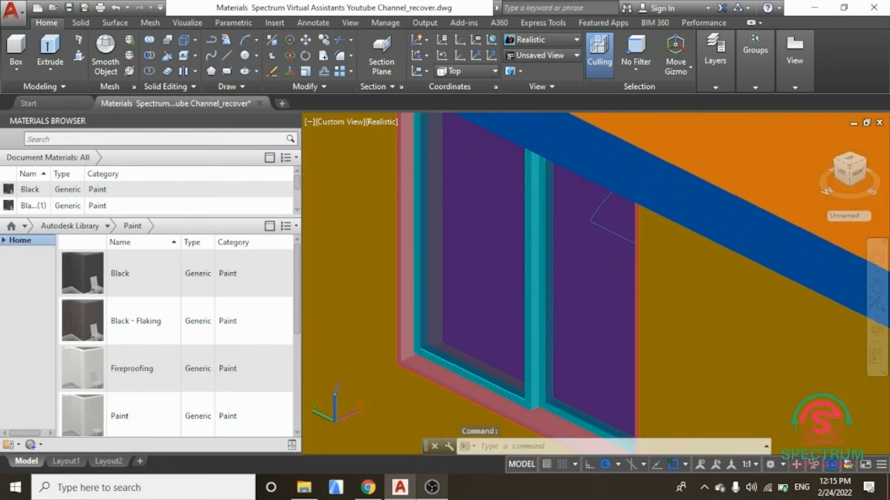
left_click_drag(72, 261, 529, 293)
left_click_drag(90, 274, 549, 316)
left_click(88, 281)
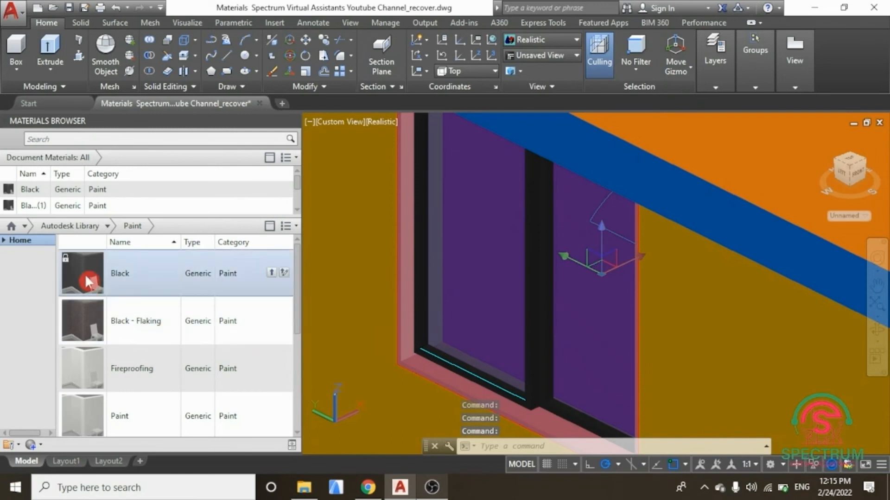
left_click_drag(83, 321, 410, 357)
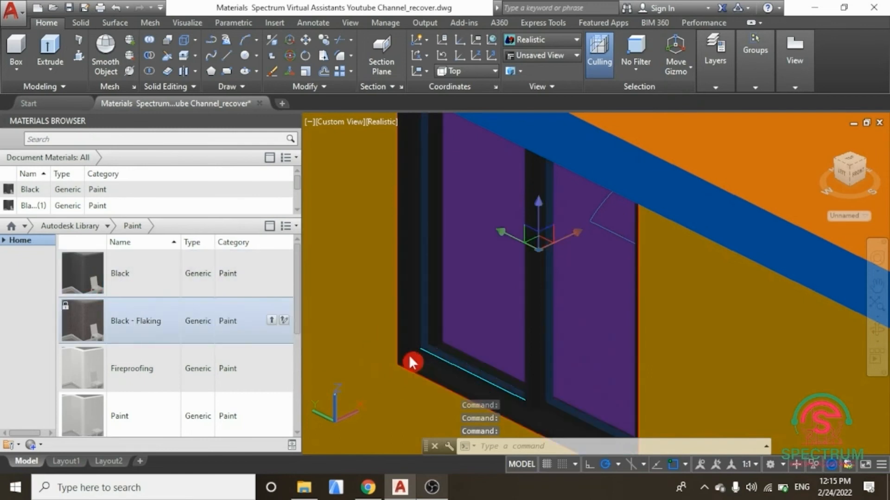
- Try to apply the Black paint material to the sliding frames of the glazed door behind the entry porch's corner column
scroll(363, 344, "down", 5)
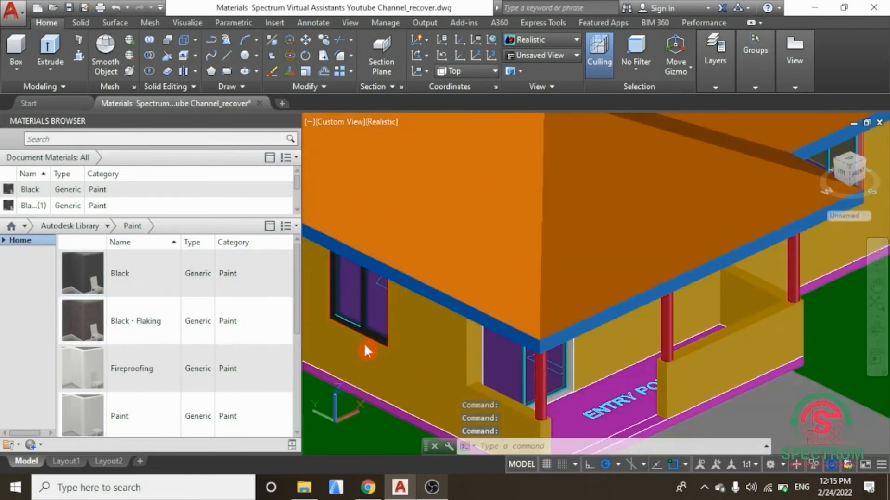
scroll(566, 388, "up", 4)
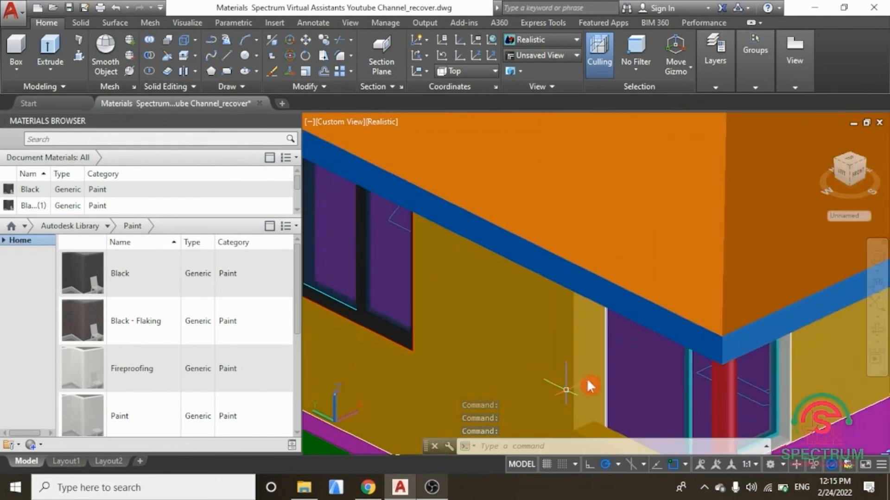
left_click(877, 284)
left_click_drag(770, 365, 627, 313)
scroll(661, 359, "up", 4)
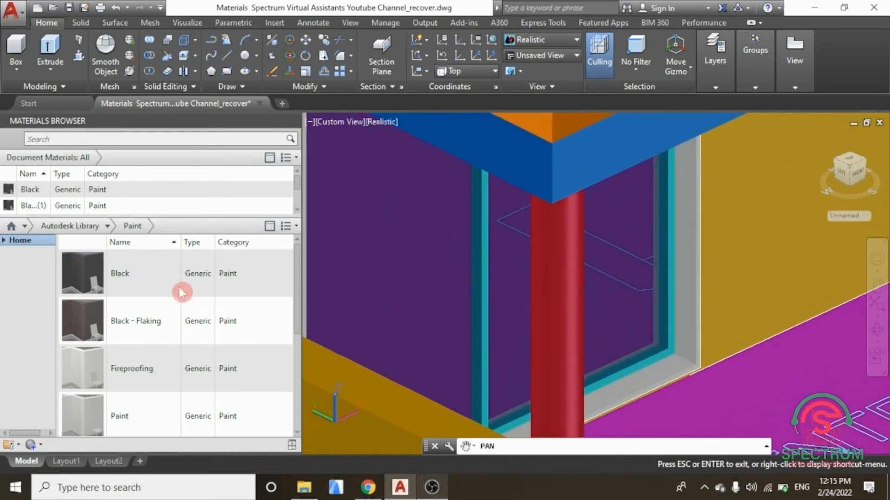
left_click_drag(87, 272, 315, 307)
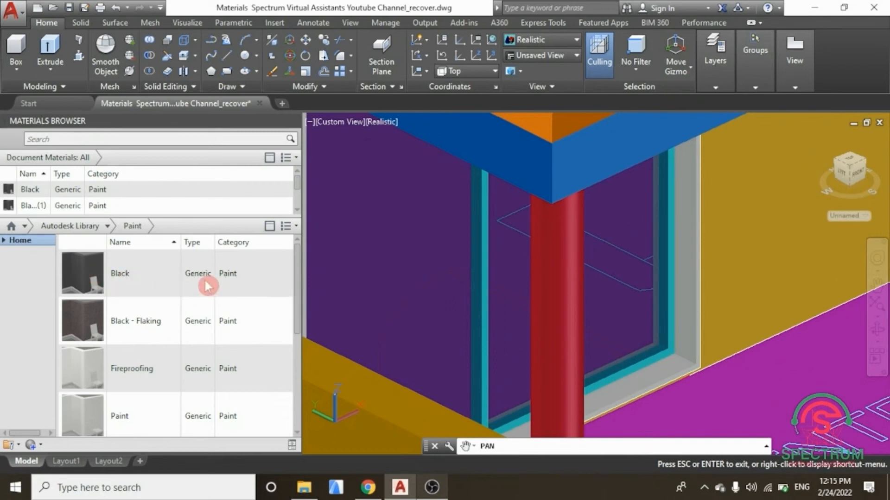
left_click(166, 275)
left_click_drag(81, 271, 492, 317)
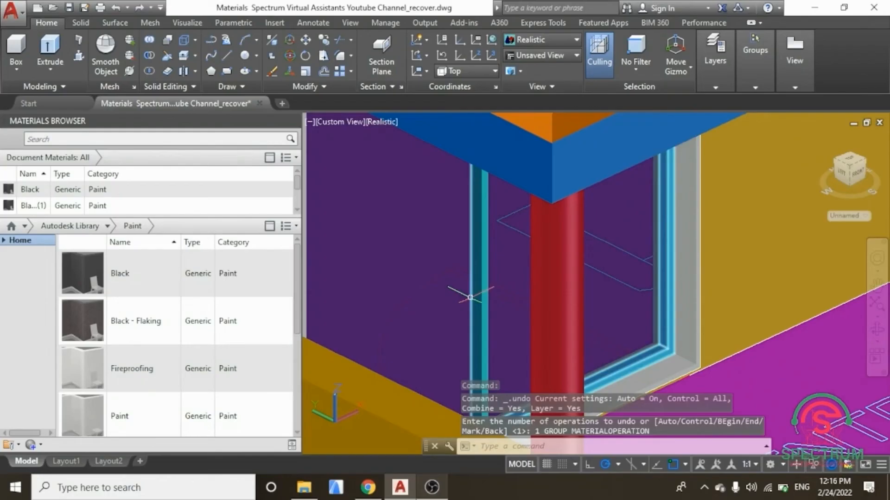
- Apply the Black paint material to both sliding frames and the outer frame of the glazed door at the entry porch's corner
scroll(519, 339, "up", 3)
left_click_drag(85, 268, 454, 313)
left_click(159, 304)
left_click_drag(79, 299, 805, 374)
left_click(285, 320)
left_click_drag(82, 273, 821, 394)
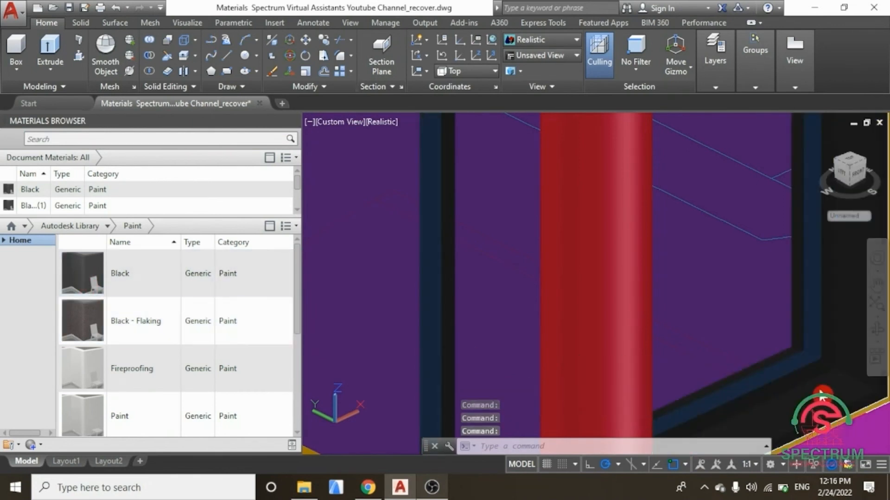
- Apply the Black paint material to both sash frames and the outer frame of the front window behind the porch's middle column
scroll(508, 352, "down", 5)
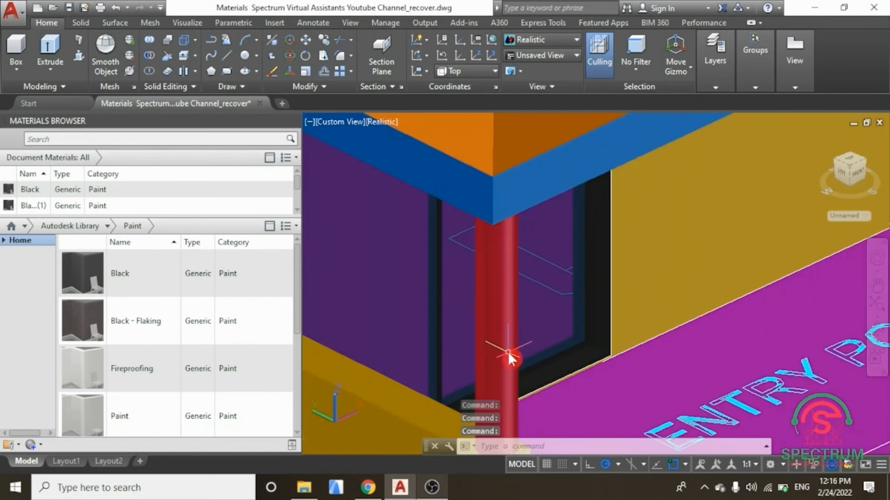
scroll(507, 347, "down", 2)
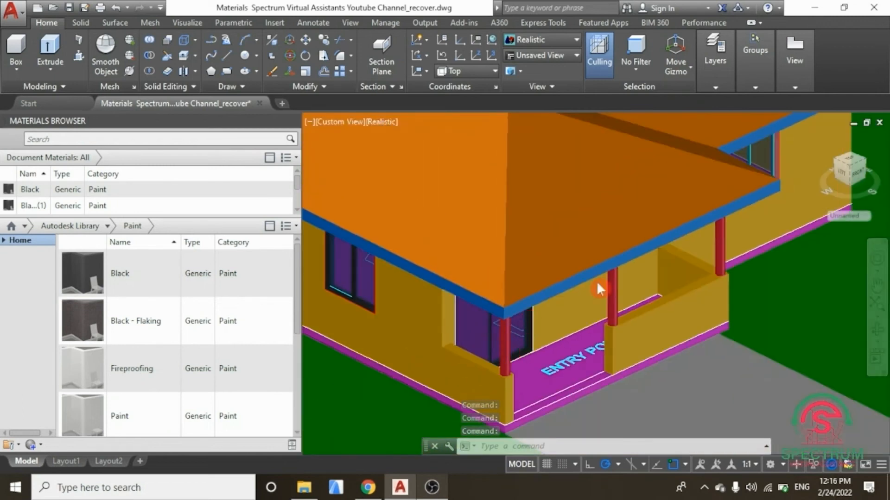
scroll(596, 282, "down", 3)
middle_click_drag(677, 352, 819, 234, "shift")
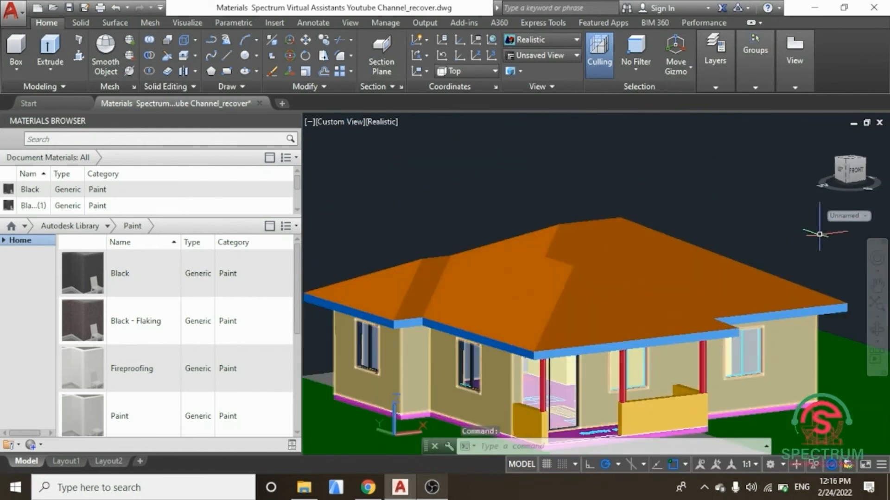
left_click(851, 167)
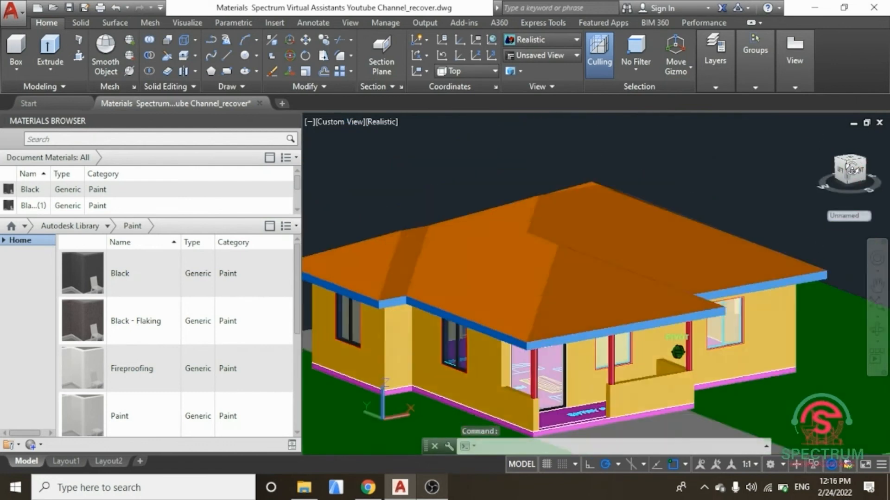
scroll(603, 324, "up", 3)
scroll(603, 323, "up", 5)
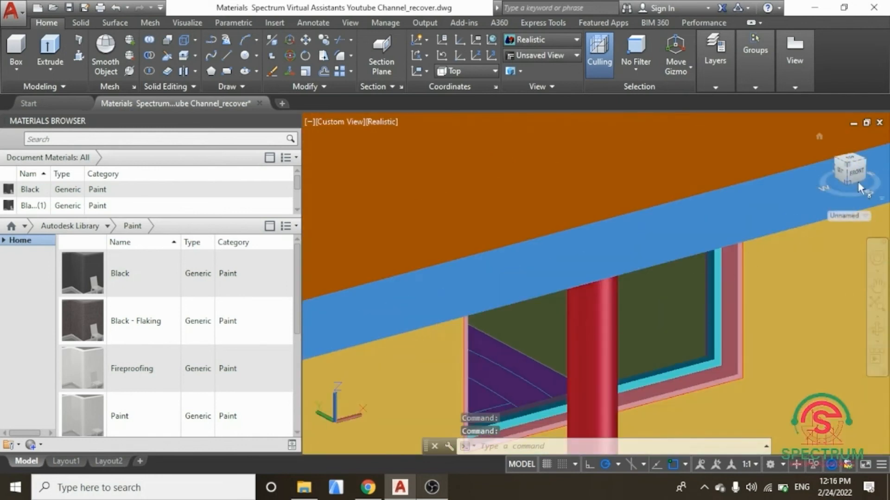
left_click_drag(857, 171, 833, 159)
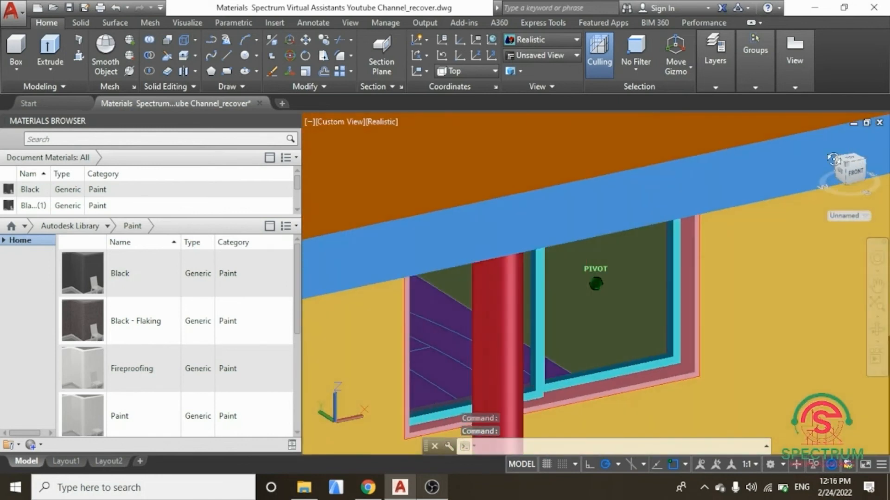
scroll(561, 339, "up", 2)
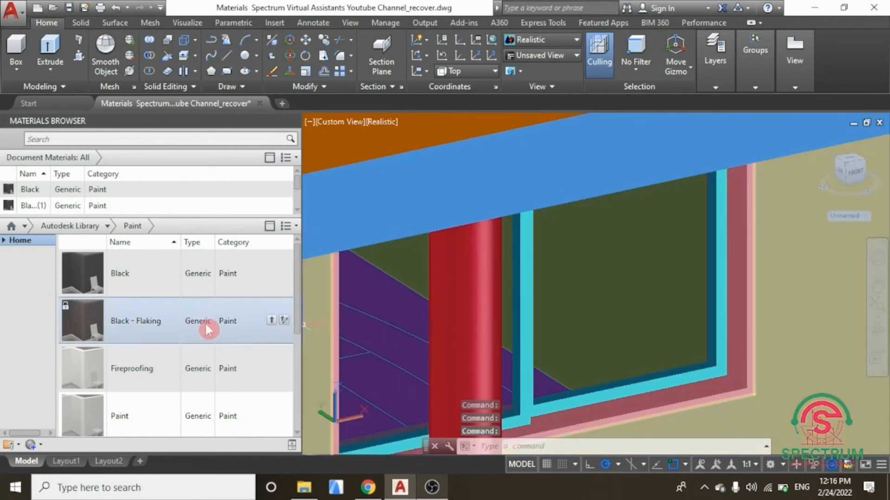
mouse_move(84, 270)
left_mouse_down()
mouse_move(197, 273)
mouse_move(528, 334)
left_mouse_up()
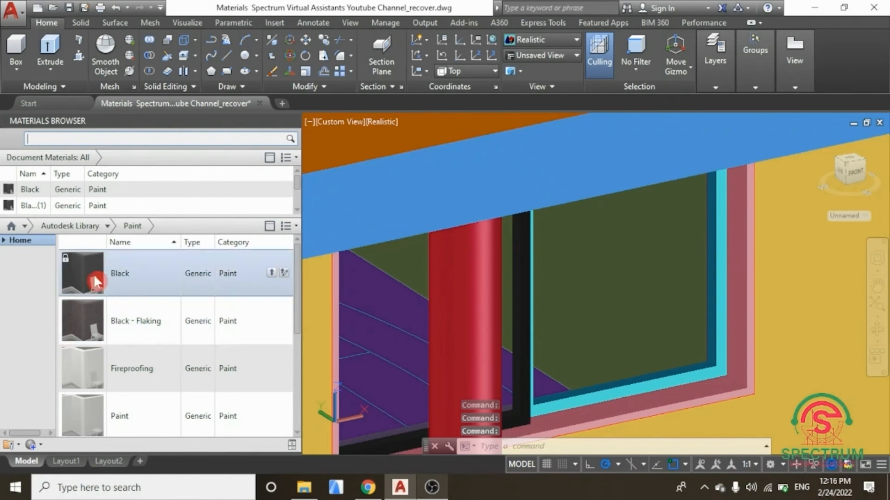
left_click_drag(84, 320, 560, 402)
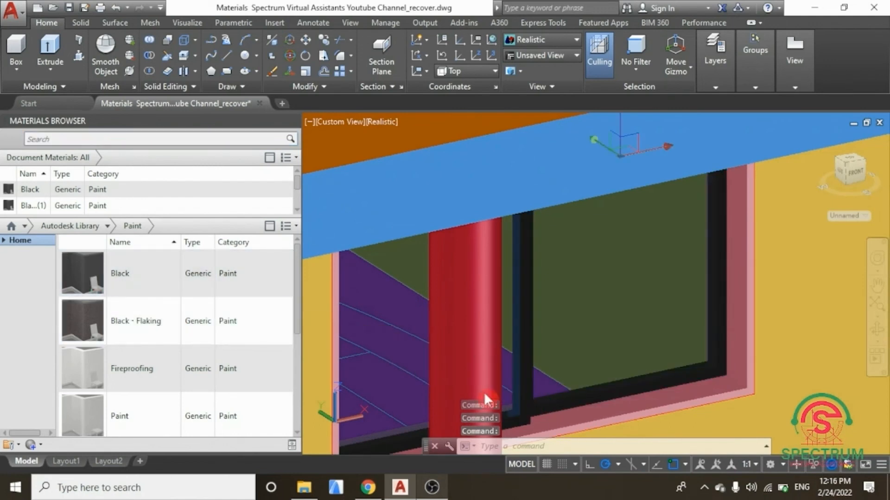
mouse_move(83, 270)
left_mouse_down()
mouse_move(354, 328)
mouse_move(555, 416)
left_mouse_up()
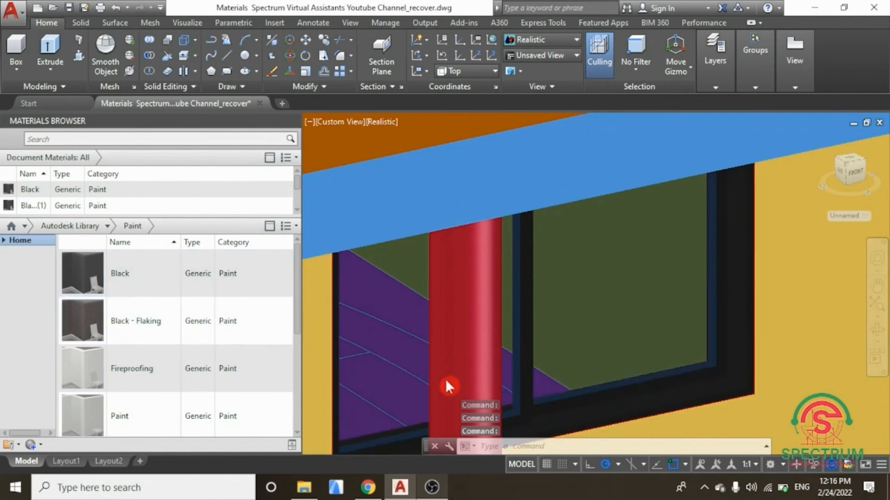
- Apply the Black paint material to both sash frames and the outer frame of the front window beyond the entry porch
scroll(446, 379, "down", 5)
scroll(522, 313, "up", 2)
scroll(601, 297, "up", 3)
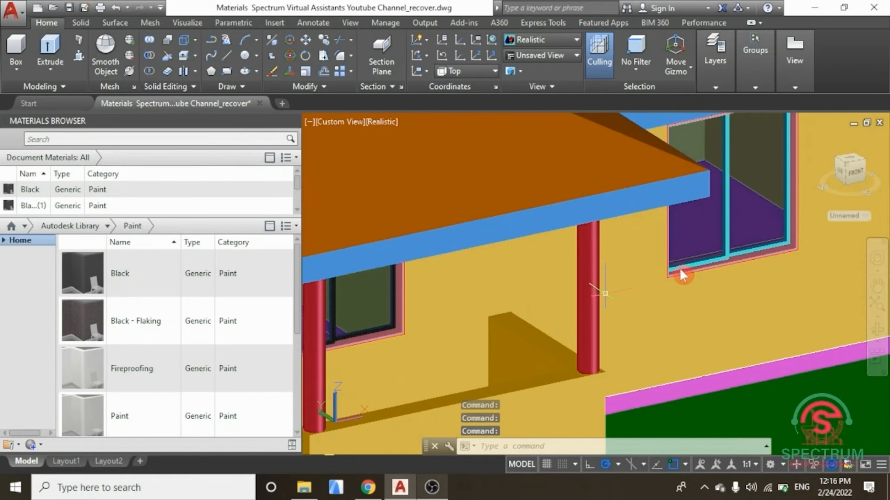
left_click(877, 283)
left_click_drag(781, 231, 706, 310)
scroll(722, 292, "up", 5)
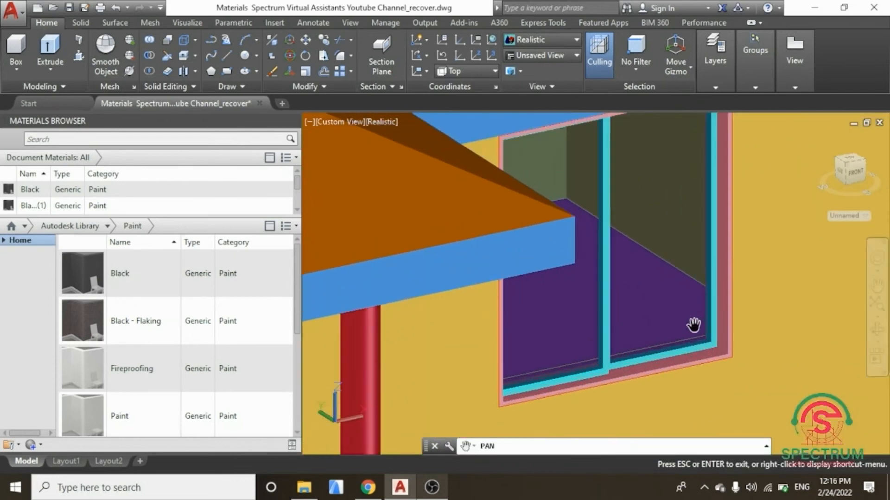
scroll(696, 326, "up", 2)
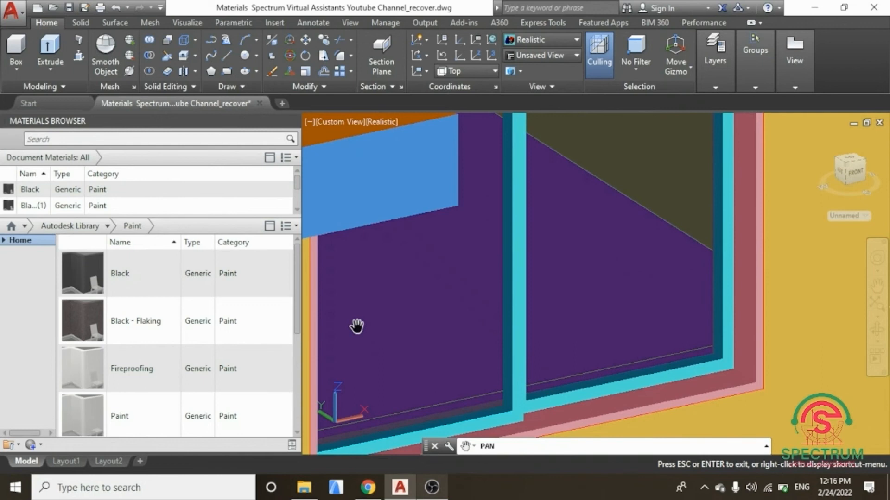
key("Escape")
left_click_drag(85, 308, 520, 317)
left_click_drag(123, 311, 550, 400)
mouse_move(91, 273)
left_mouse_down()
mouse_move(516, 378)
mouse_move(569, 408)
left_mouse_up()
- Set the view to SW Isometric and apply the White paint material to the blue fascia around the roof edge
left_click(877, 306)
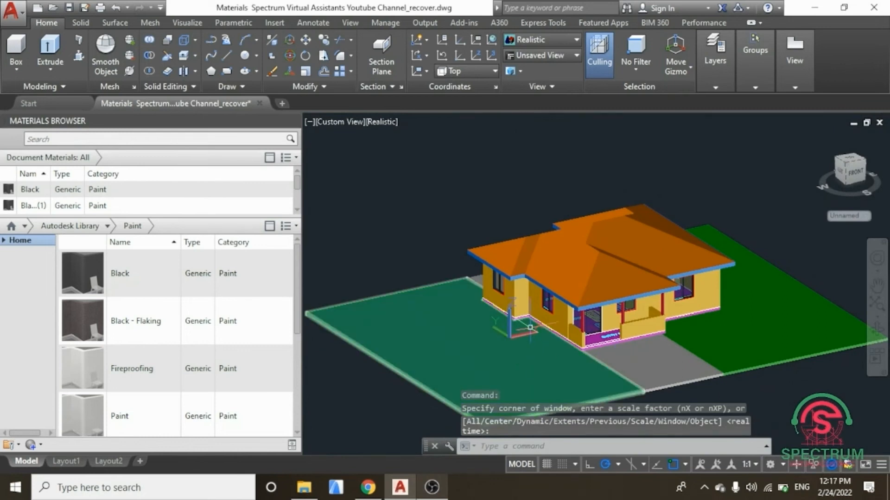
left_click(547, 55)
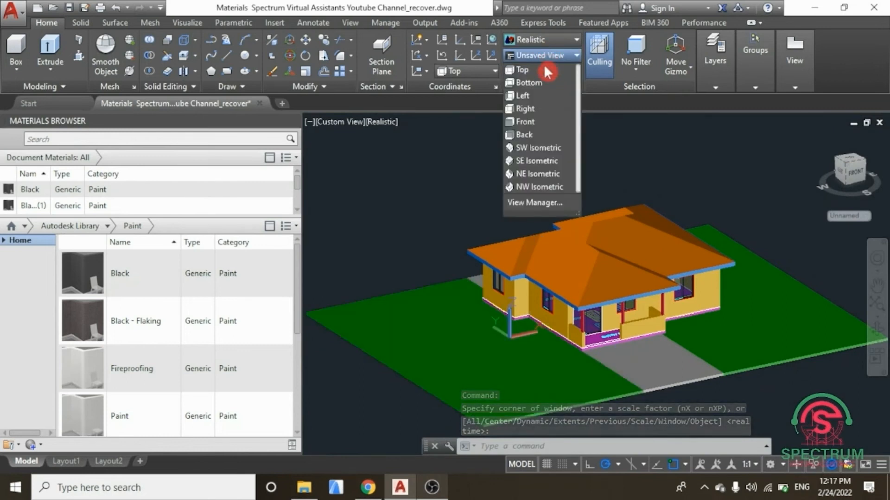
left_click(529, 152)
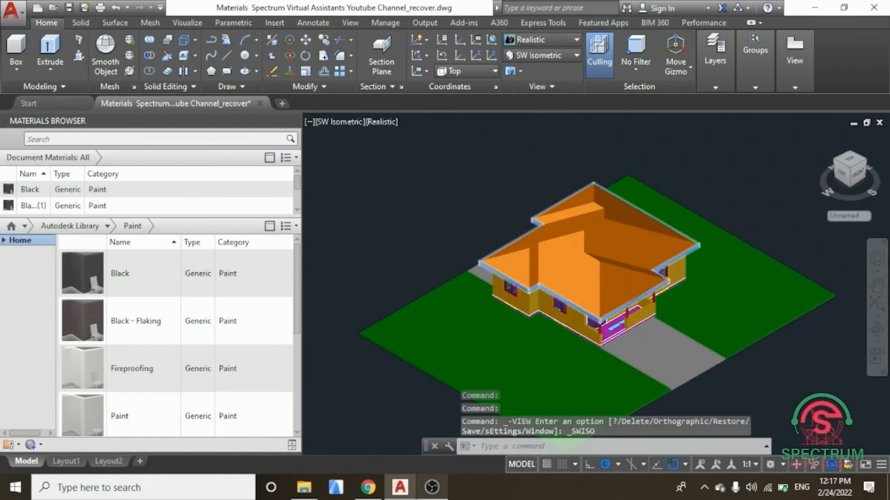
scroll(555, 302, "up", 4)
scroll(548, 298, "up", 5)
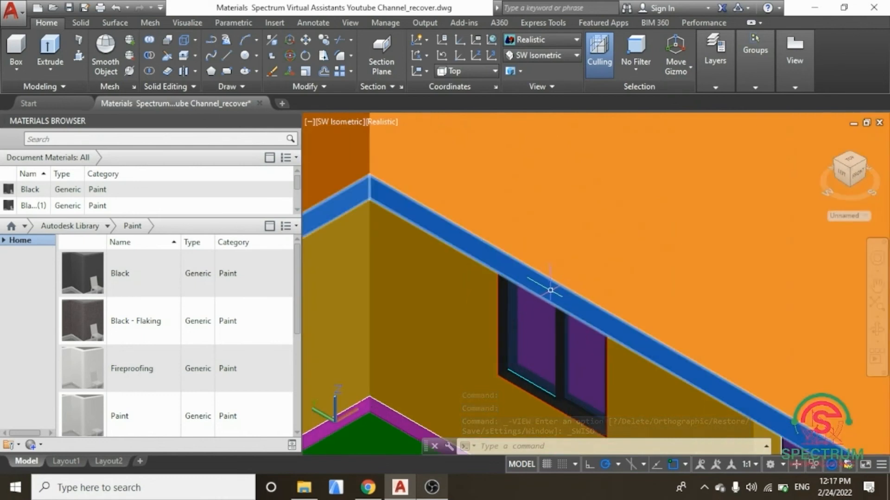
left_click(301, 265)
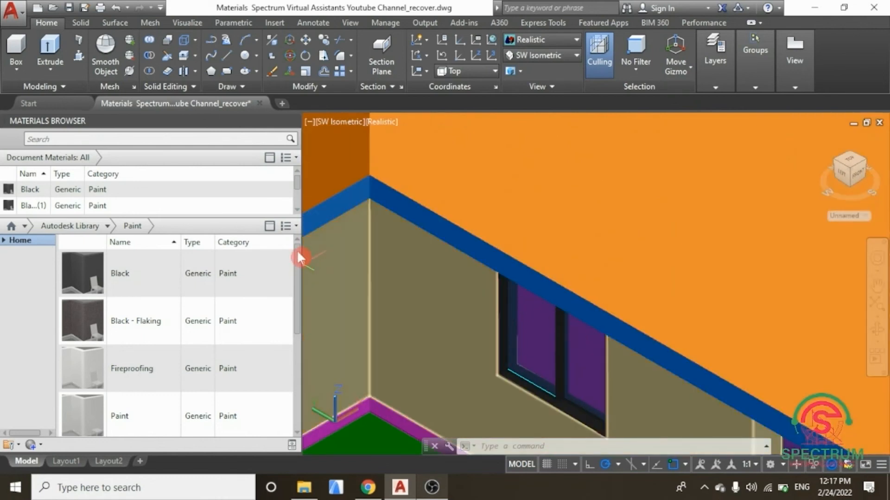
left_click_drag(295, 249, 302, 335)
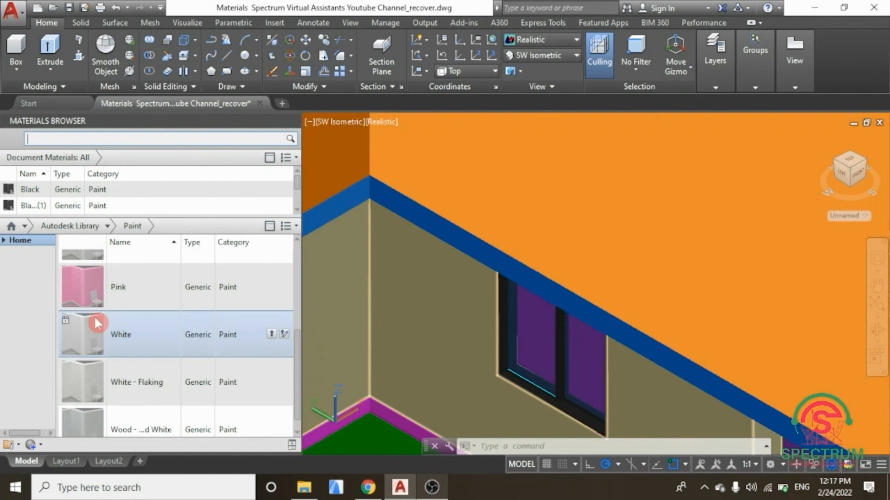
left_click_drag(89, 340, 427, 218)
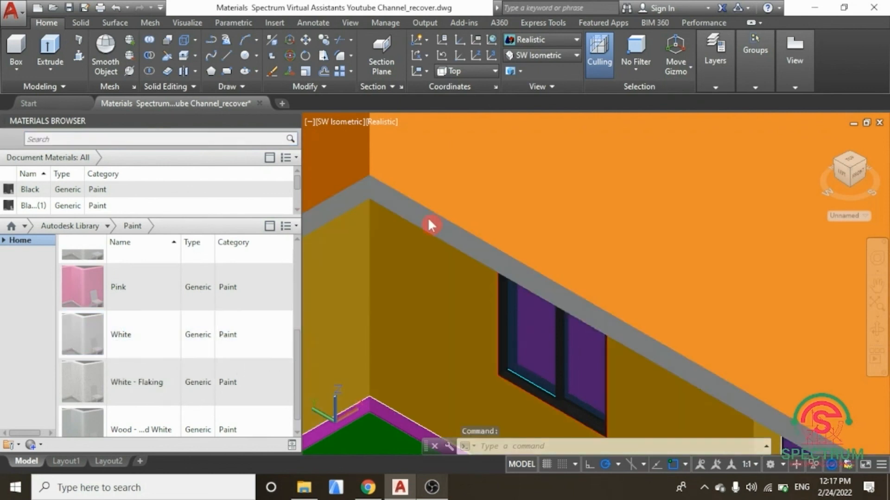
- Apply the White paint material to the three red columns of the entry porch
left_click(876, 304)
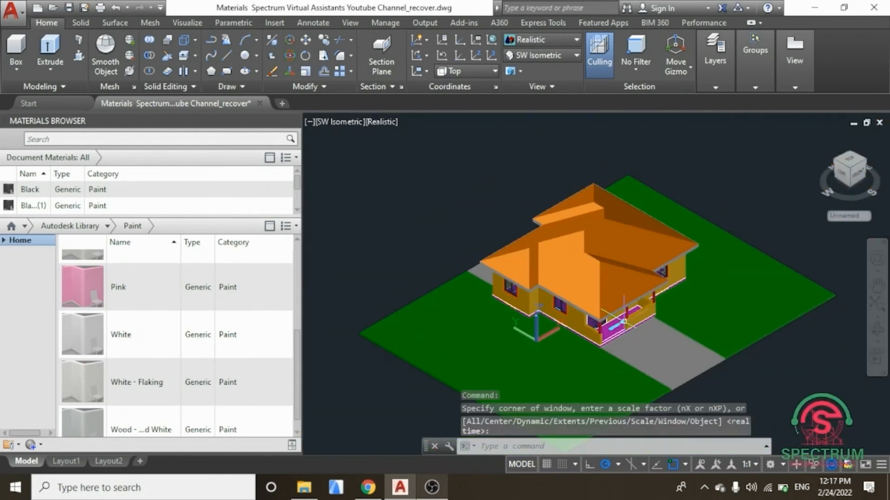
scroll(624, 318, "up", 6)
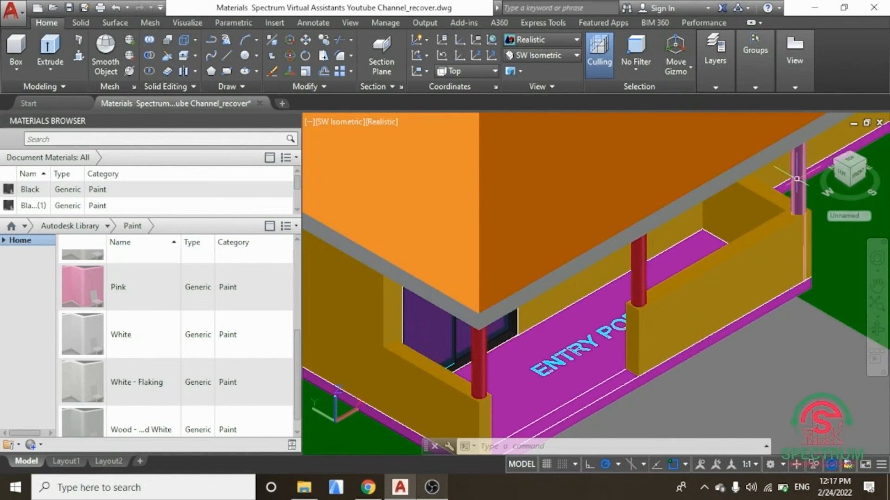
left_click_drag(88, 392, 481, 355)
left_click_drag(122, 366, 637, 266)
left_click_drag(118, 334, 799, 169)
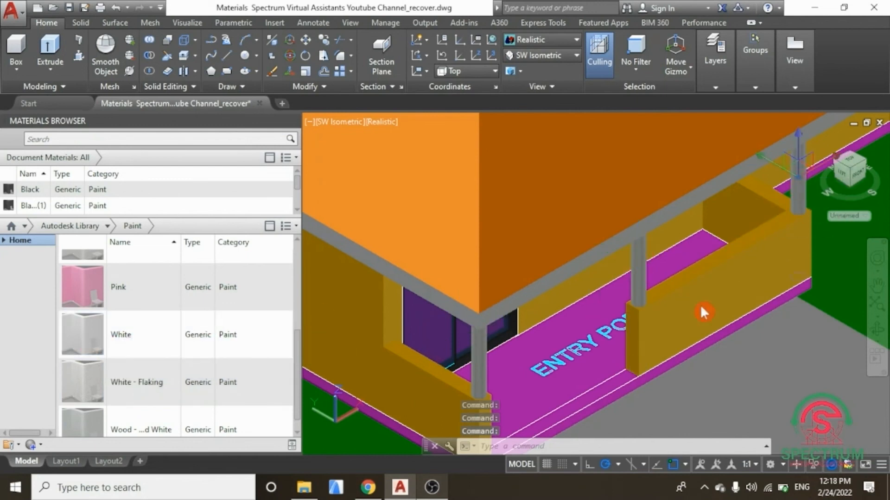
scroll(698, 309, "down", 5)
scroll(696, 312, "down", 2)
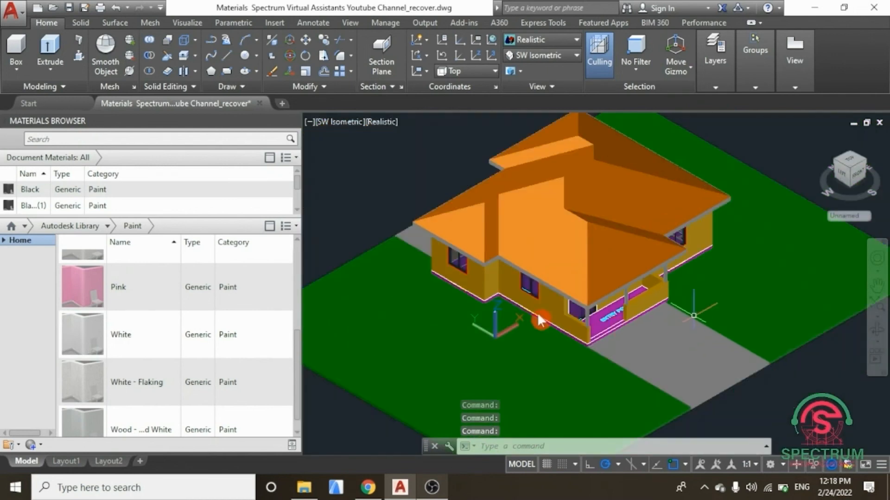
- Show the Flooring category of the Autodesk Library and look through its materials for a porch floor finish
scroll(509, 305, "up", 4)
scroll(357, 338, "up", 2)
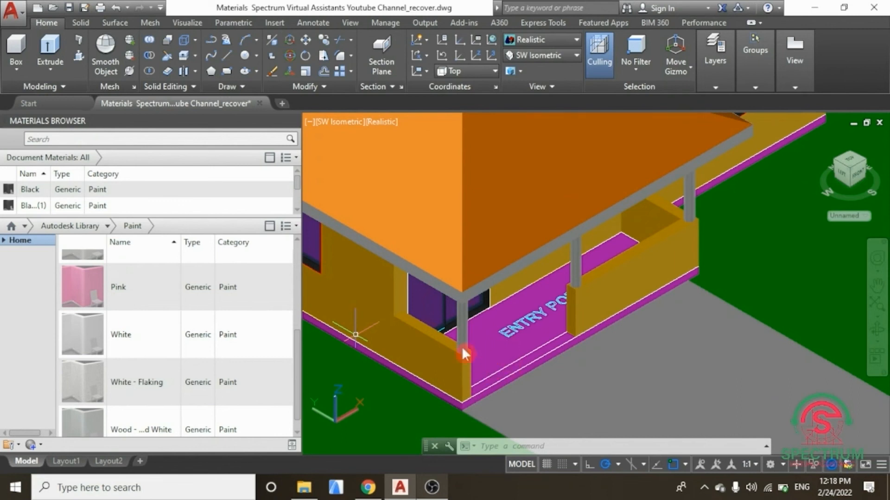
scroll(185, 294, "up", 1)
left_click(107, 225)
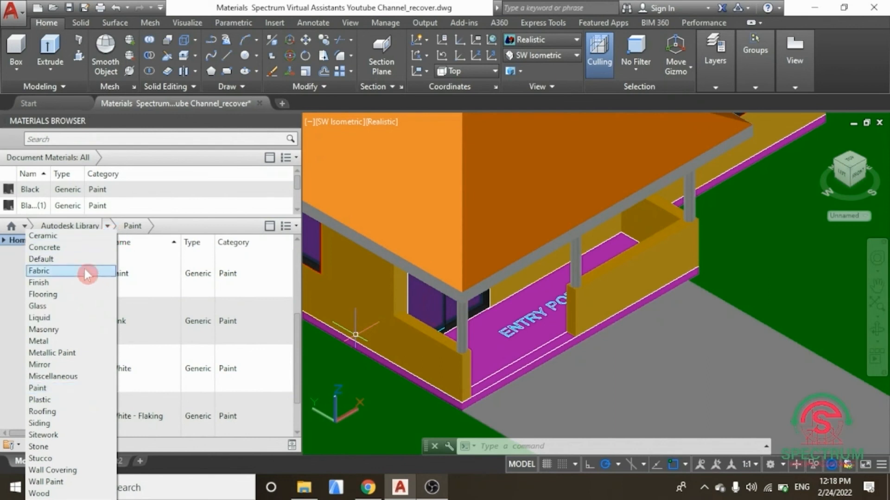
left_click(52, 296)
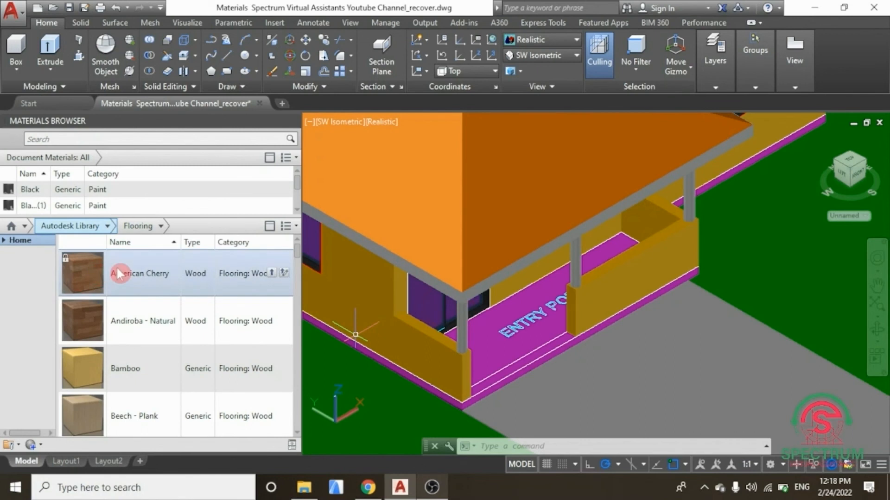
scroll(134, 302, "down", 3)
scroll(133, 302, "down", 10)
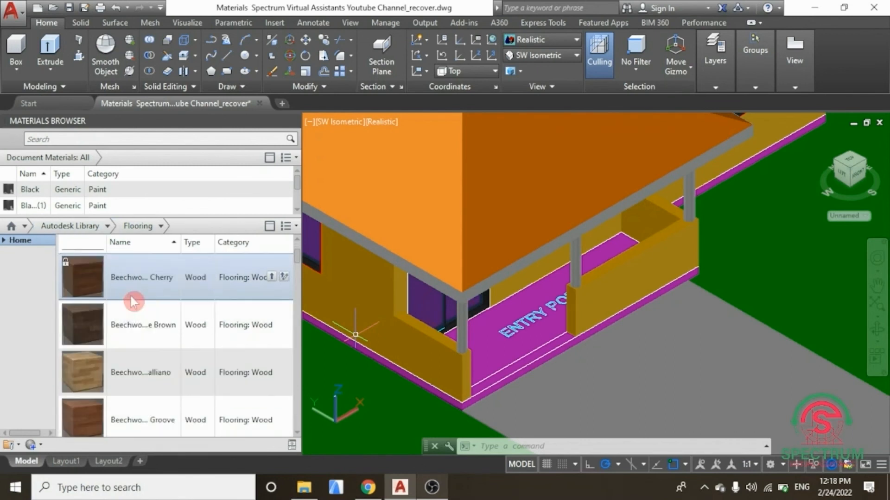
scroll(134, 302, "down", 5)
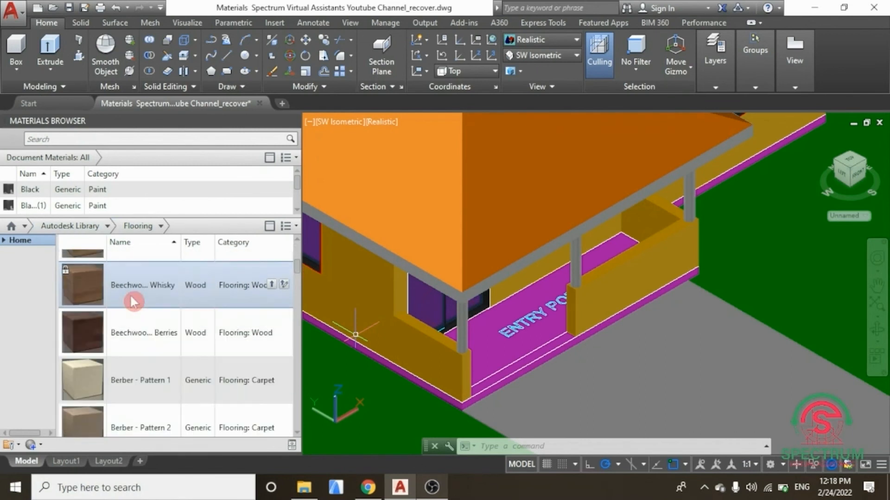
scroll(132, 302, "down", 10)
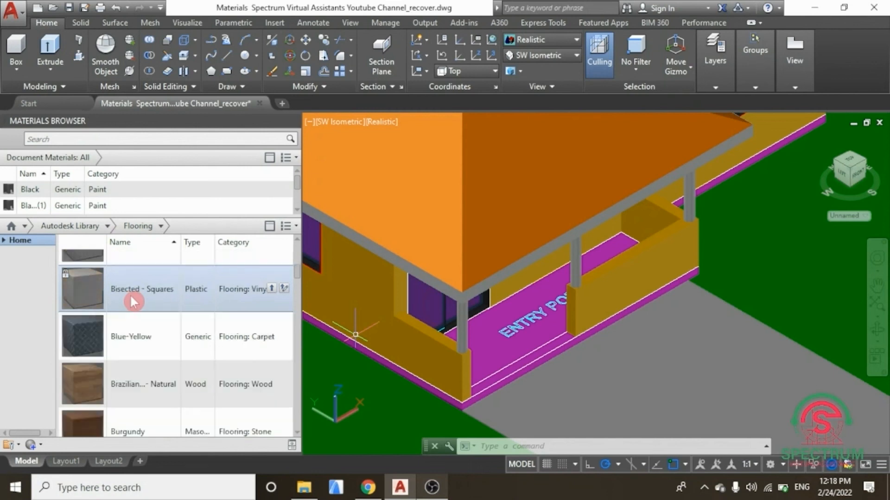
scroll(131, 302, "down", 8)
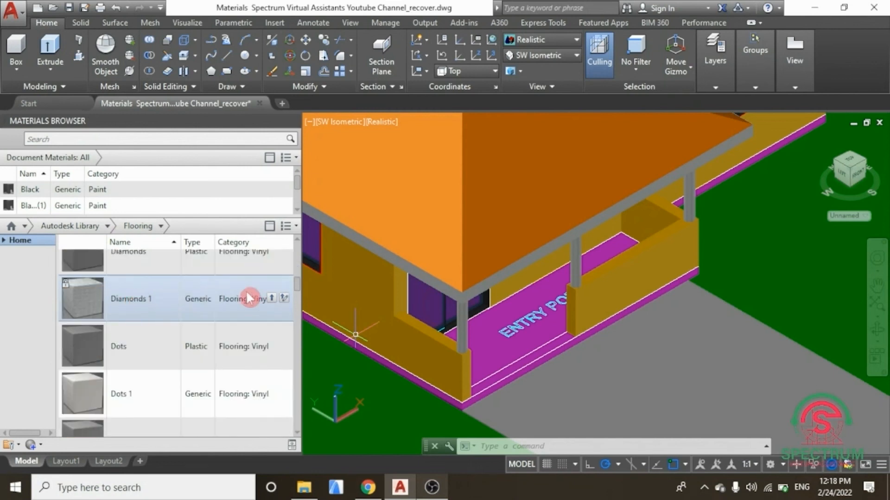
scroll(297, 283, "down", 2)
scroll(298, 292, "down", 5)
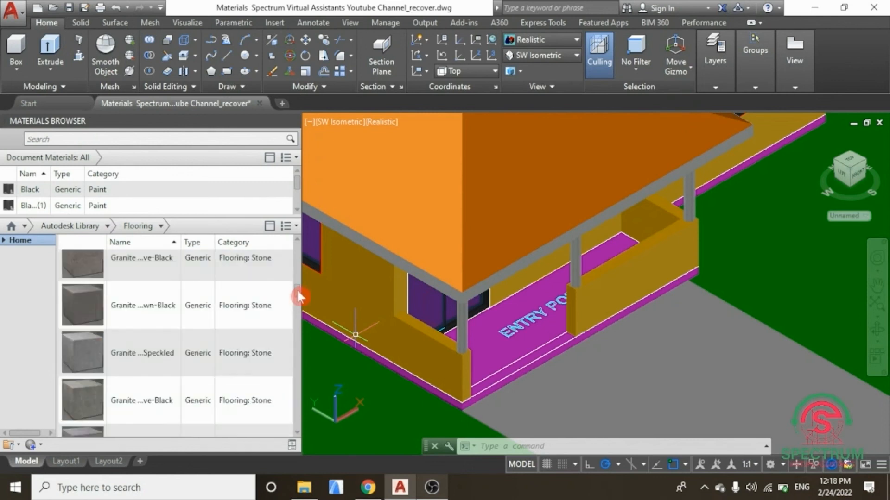
left_click_drag(299, 299, 298, 246)
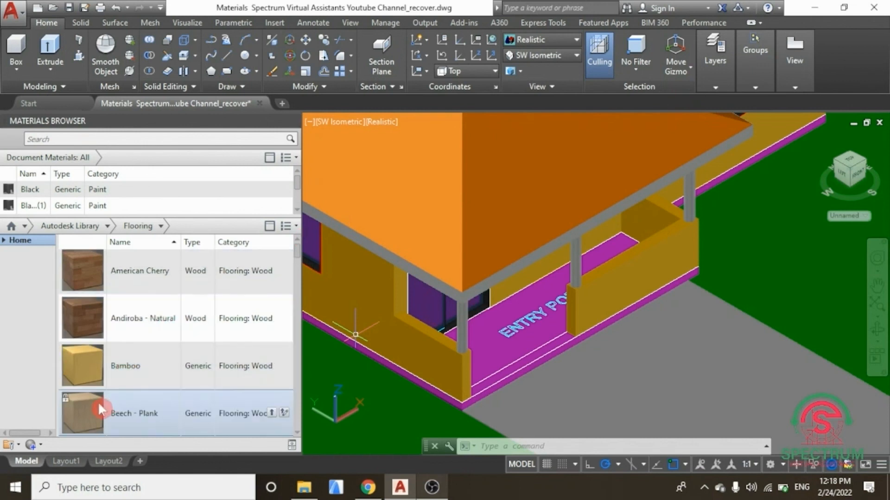
- Apply the Beech - Plank wood flooring material to the purple floor slab at the entry porch
scroll(94, 403, "down", 3)
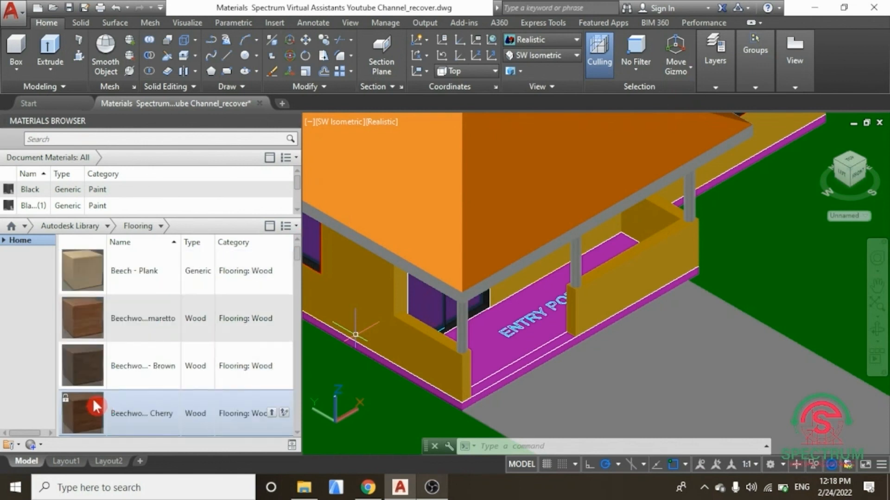
left_click_drag(74, 271, 485, 328)
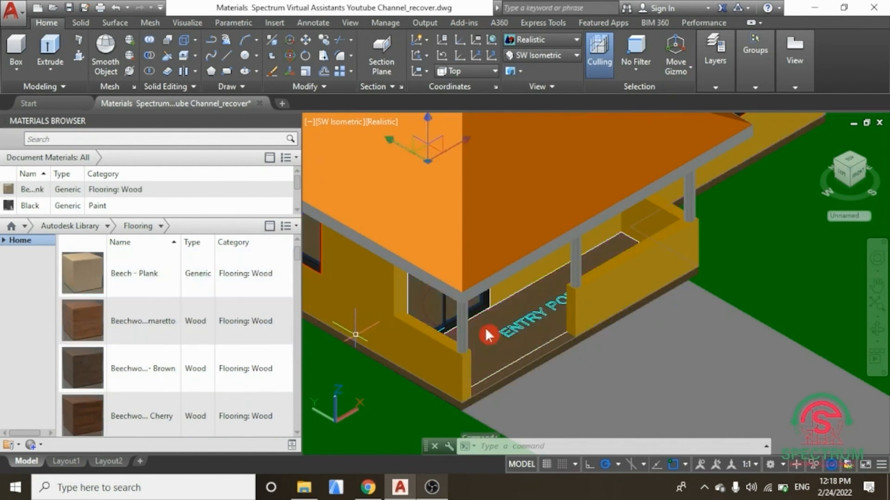
scroll(487, 338, "down", 4)
scroll(480, 352, "down", 2)
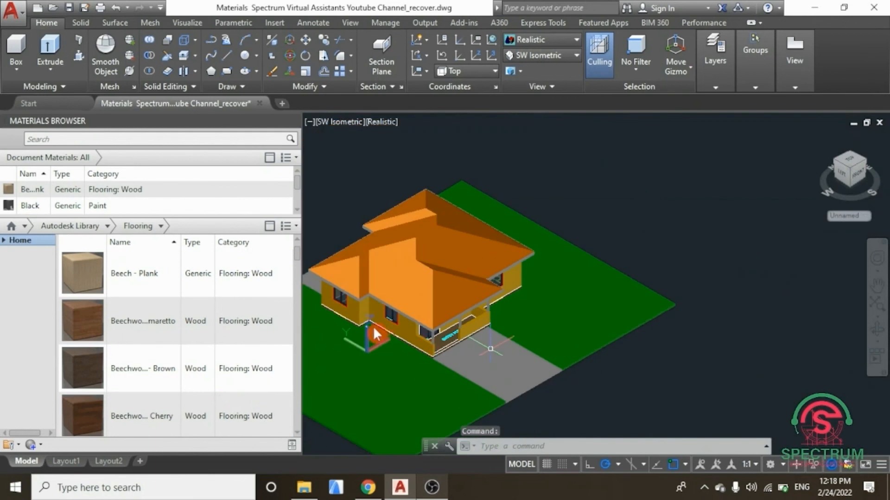
scroll(374, 326, "up", 5)
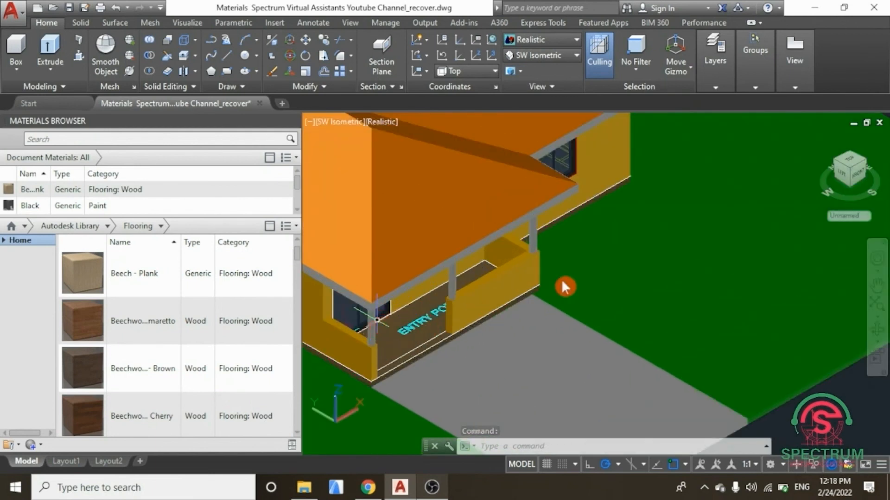
- Apply the brown shingle material from the Autodesk Library's Roofing category to the orange roof of the house
left_click(851, 160)
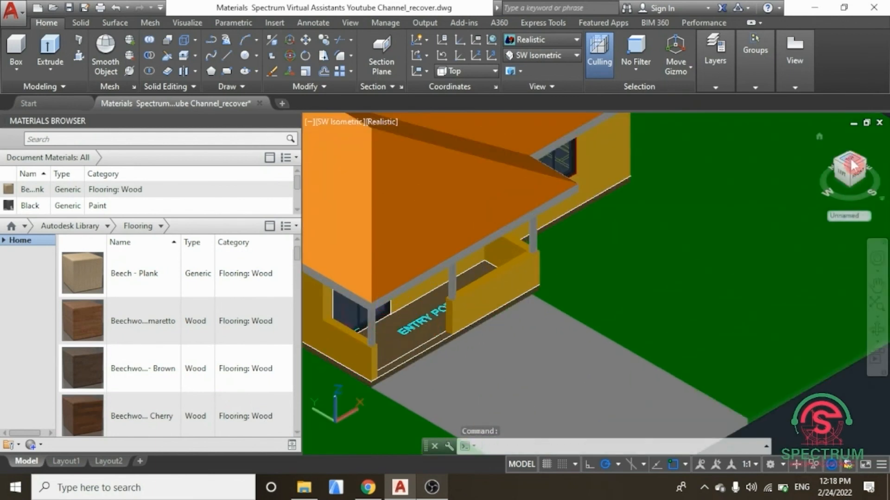
left_click_drag(847, 166, 827, 163)
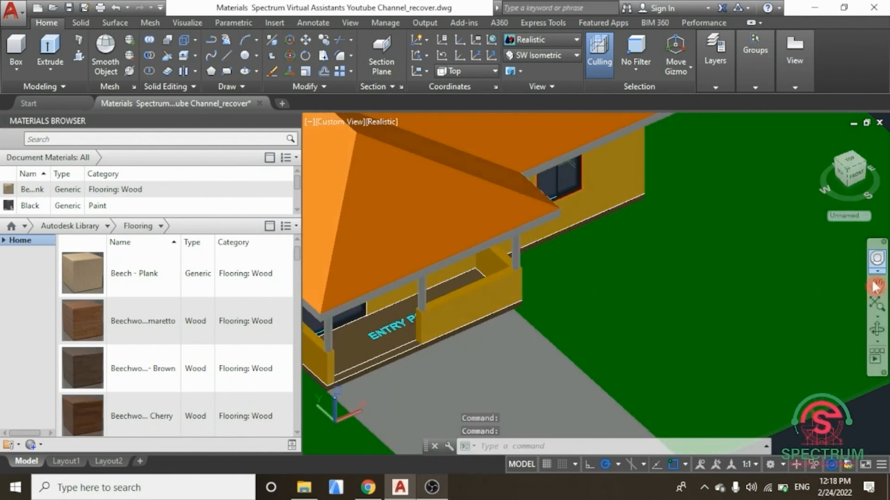
left_click(877, 309)
scroll(554, 259, "up", 6)
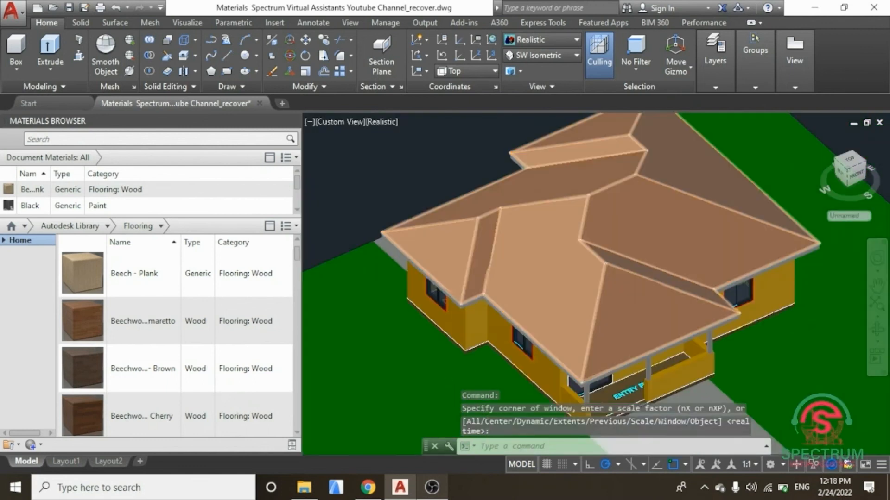
scroll(532, 246, "down", 5)
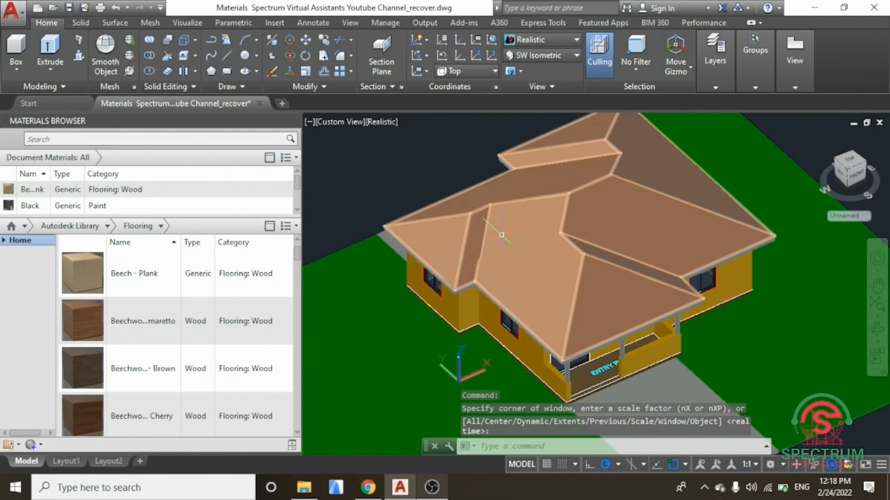
scroll(499, 241, "up", 5)
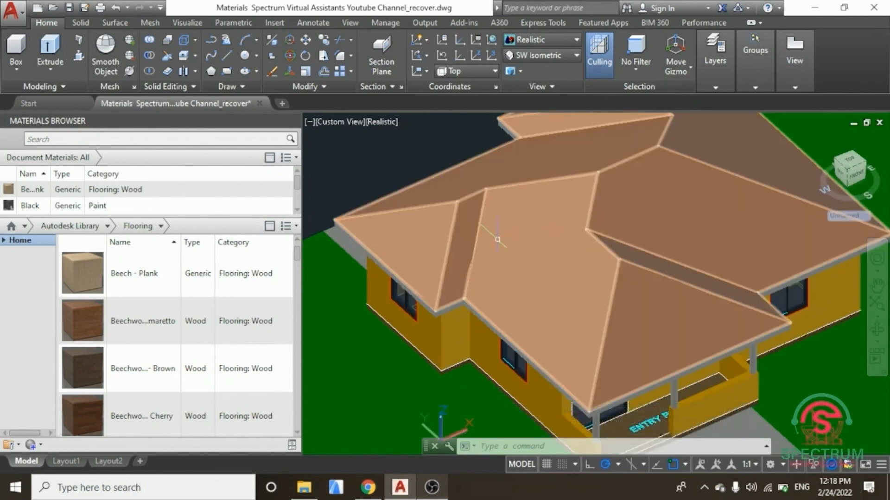
left_click(108, 225)
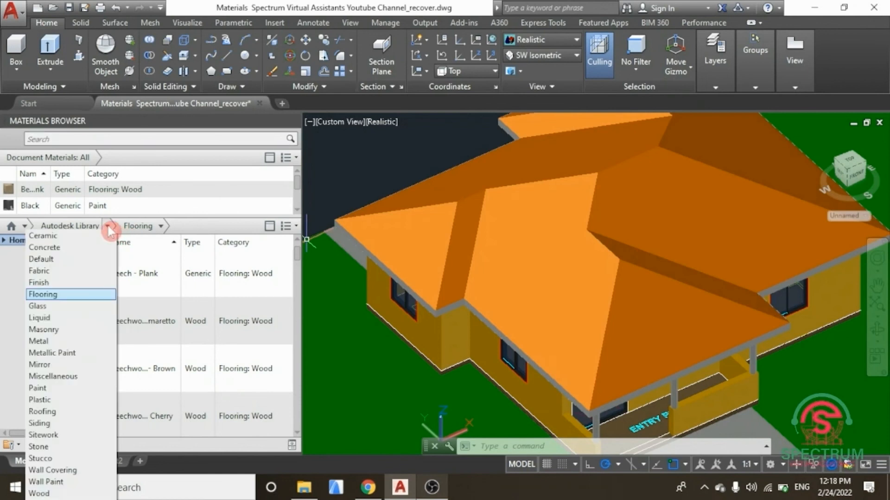
left_click(47, 412)
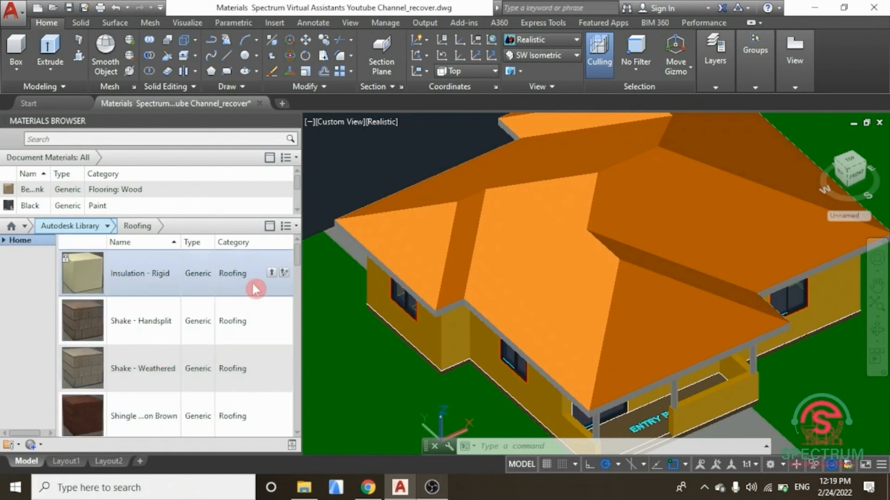
mouse_move(298, 252)
left_mouse_down()
mouse_move(298, 267)
mouse_move(297, 258)
left_mouse_up()
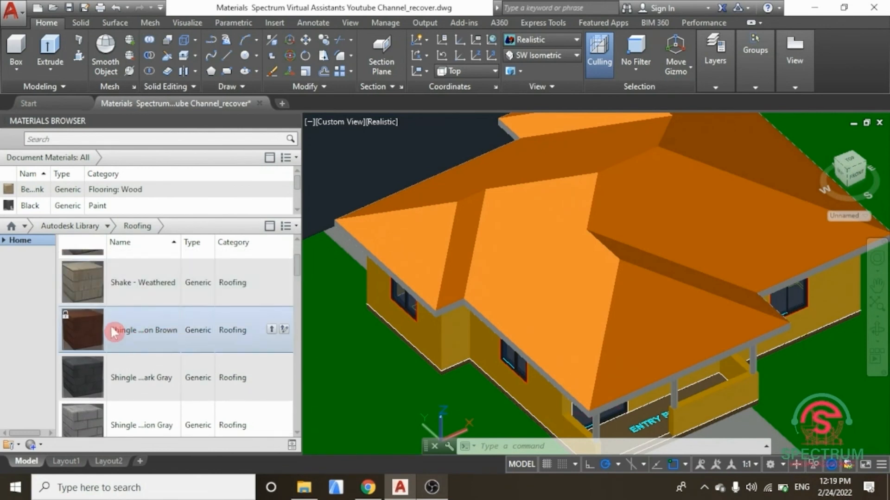
left_click_drag(90, 328, 527, 242)
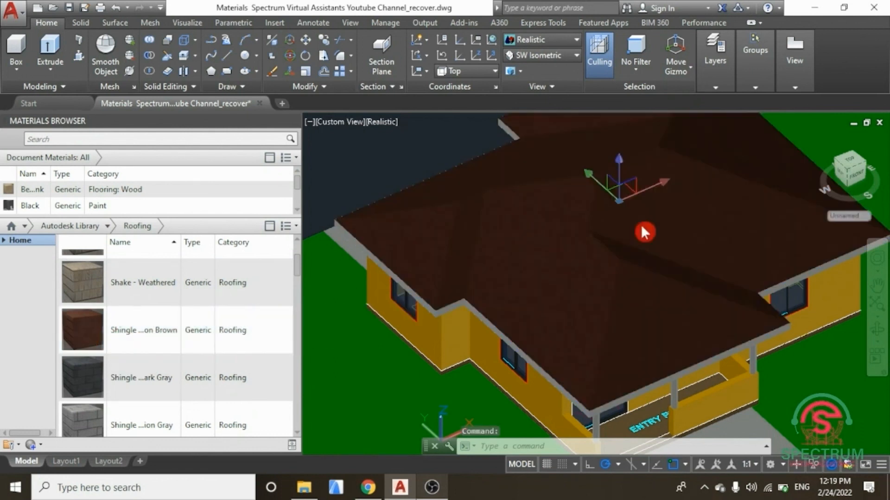
- Apply the Grass - Bermuda material from the Sitework category to the green lawns on both sides of the driveway
mouse_move(850, 161)
left_mouse_down()
mouse_move(866, 115)
mouse_move(879, 451)
mouse_move(880, 120)
mouse_move(872, 453)
left_mouse_up()
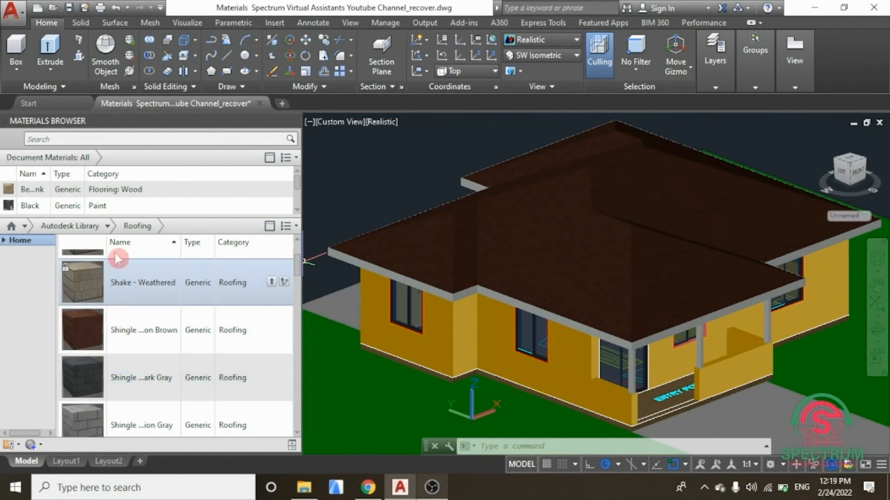
scroll(118, 250, "up", 1)
left_click(107, 227)
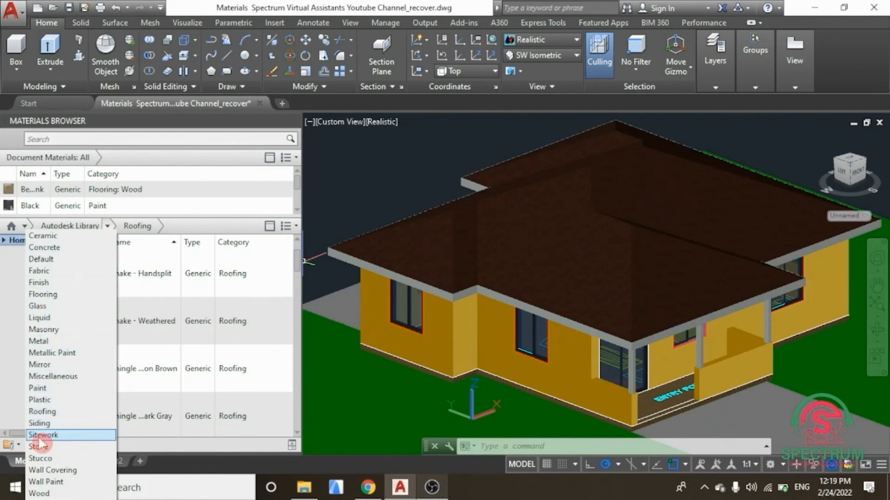
left_click(56, 438)
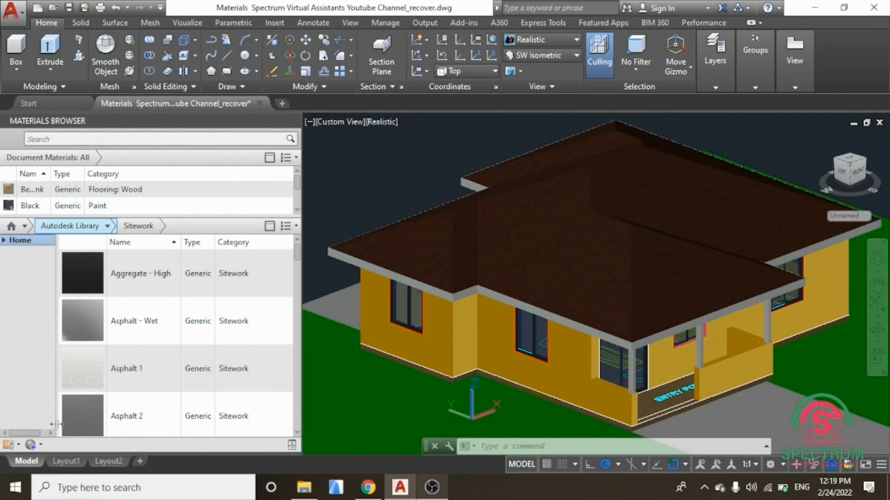
scroll(155, 273, "down", 10)
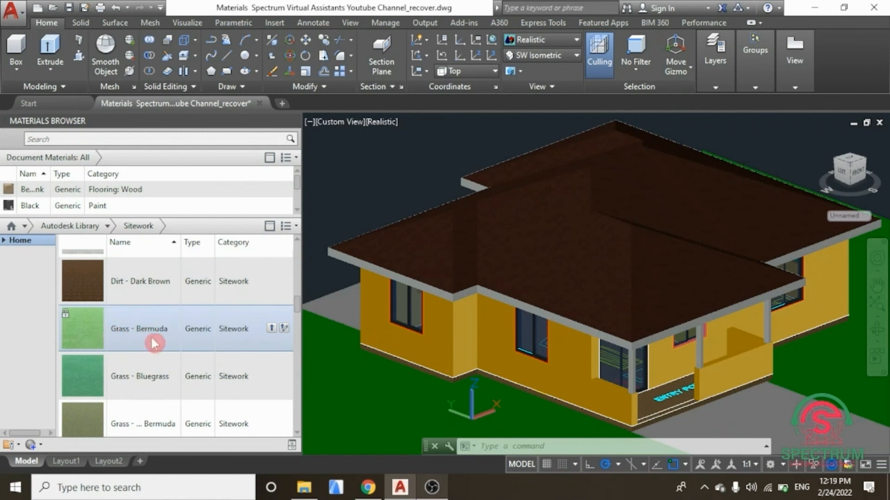
left_click_drag(88, 340, 354, 370)
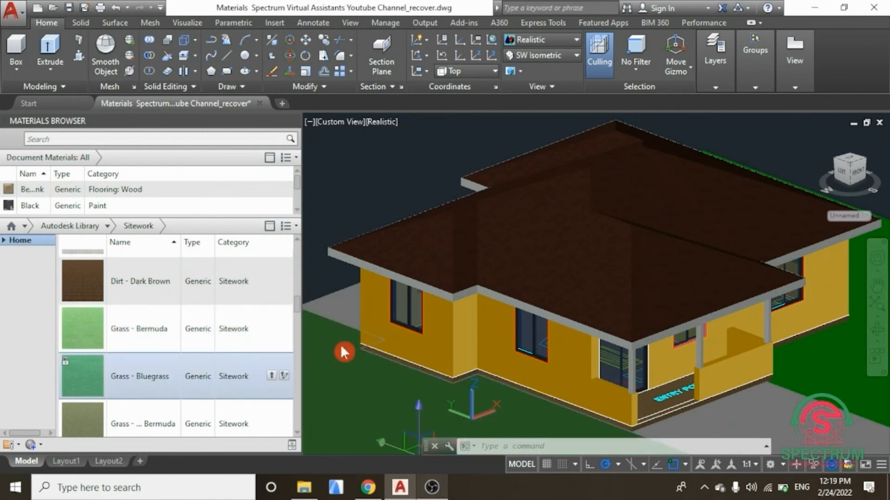
left_click_drag(85, 332, 811, 346)
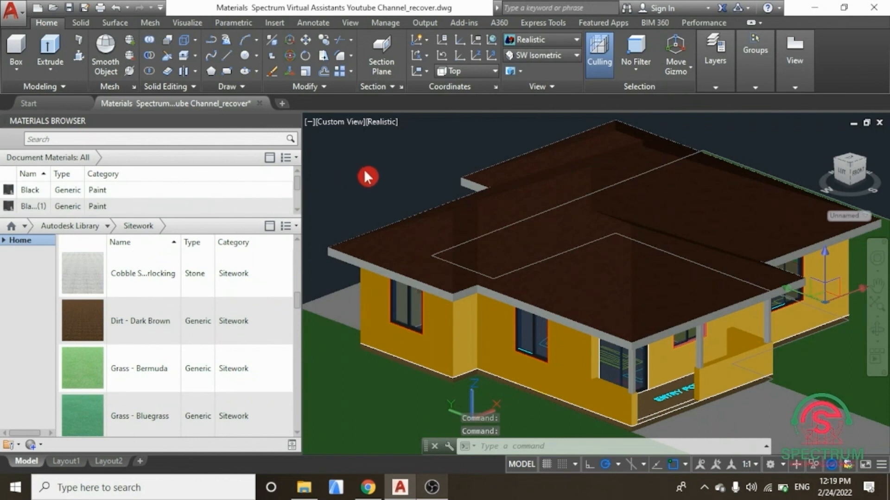
key("Escape")
left_click(377, 185)
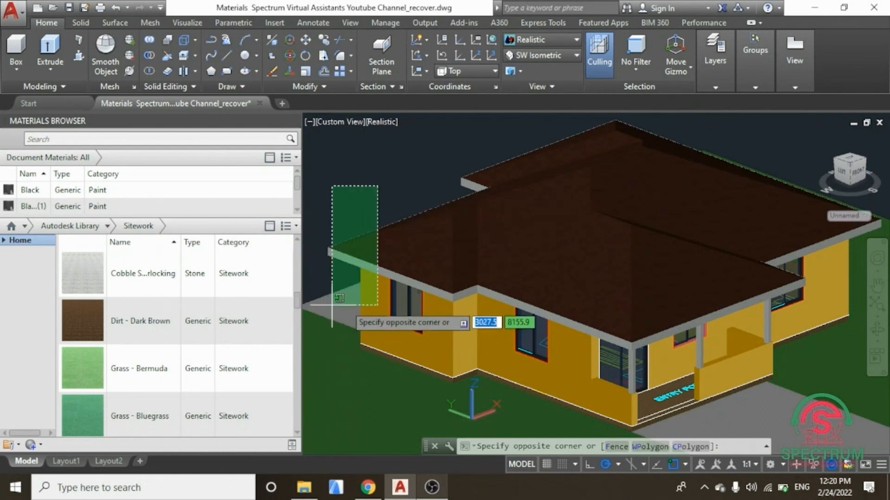
key("Escape")
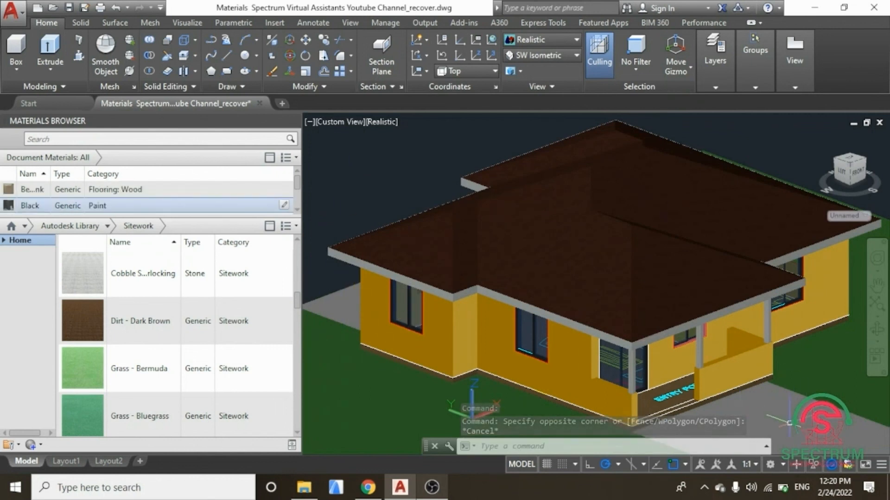
- Apply the white interlocking pavers material from the Sitework category to the driveway at the entry porch and the grey paving behind the house
left_click(141, 319)
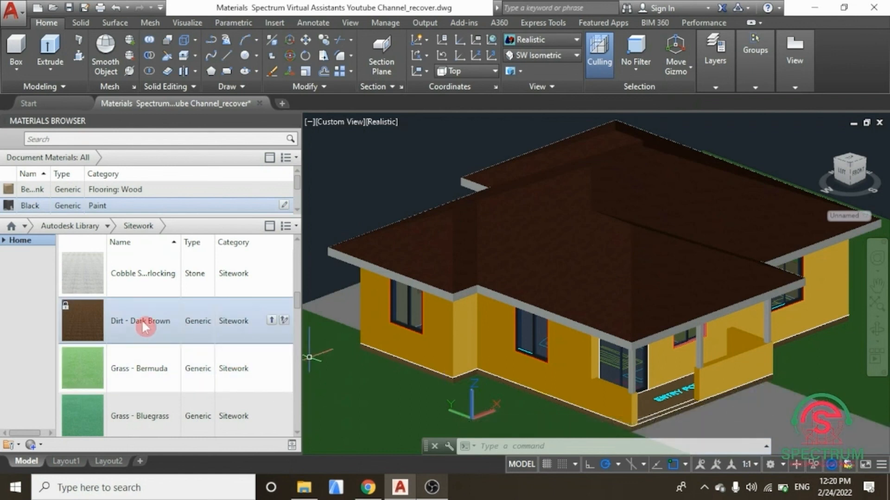
scroll(119, 320, "down", 10)
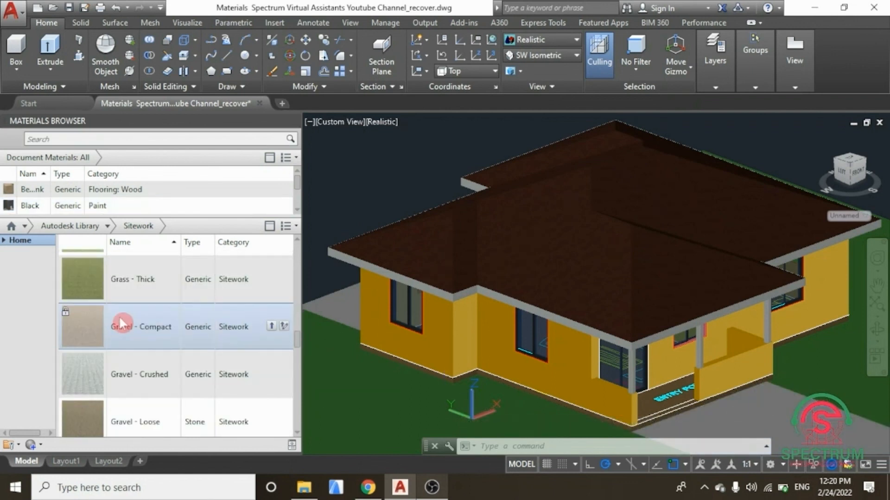
scroll(122, 323, "down", 5)
scroll(124, 324, "up", 2)
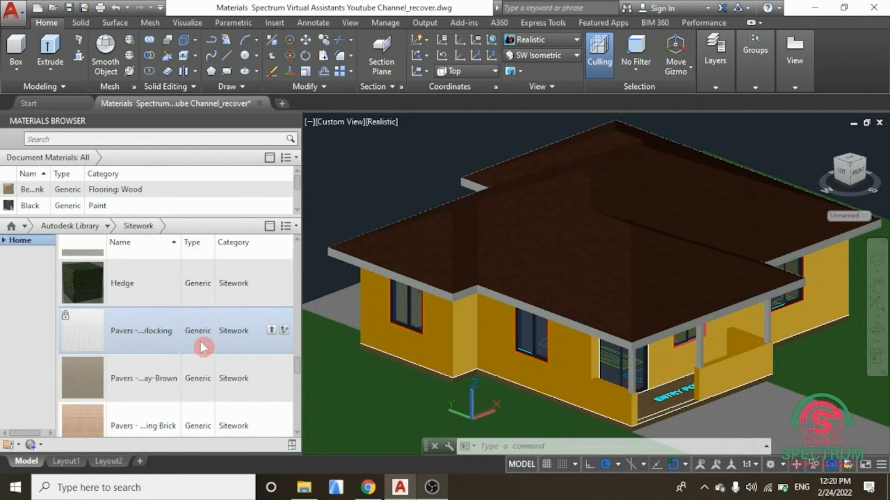
mouse_move(299, 364)
left_mouse_down()
mouse_move(304, 380)
mouse_move(296, 362)
left_mouse_up()
left_click_drag(92, 330, 727, 406)
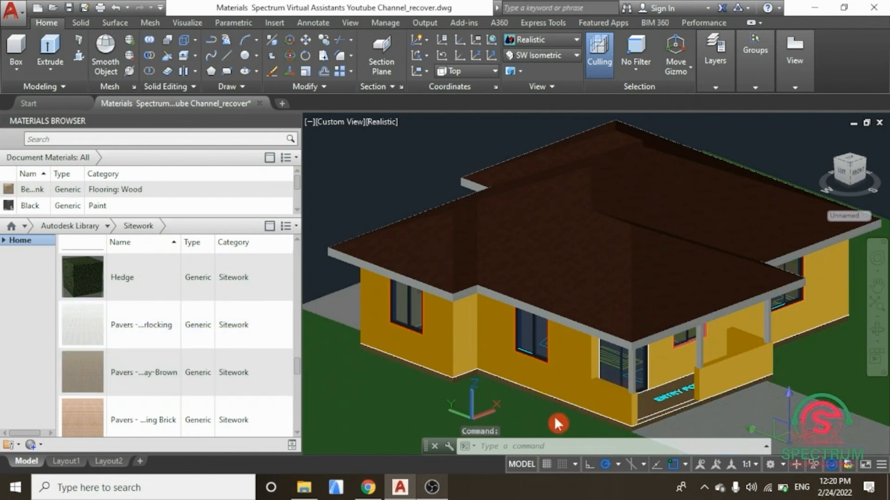
left_click_drag(81, 330, 343, 301)
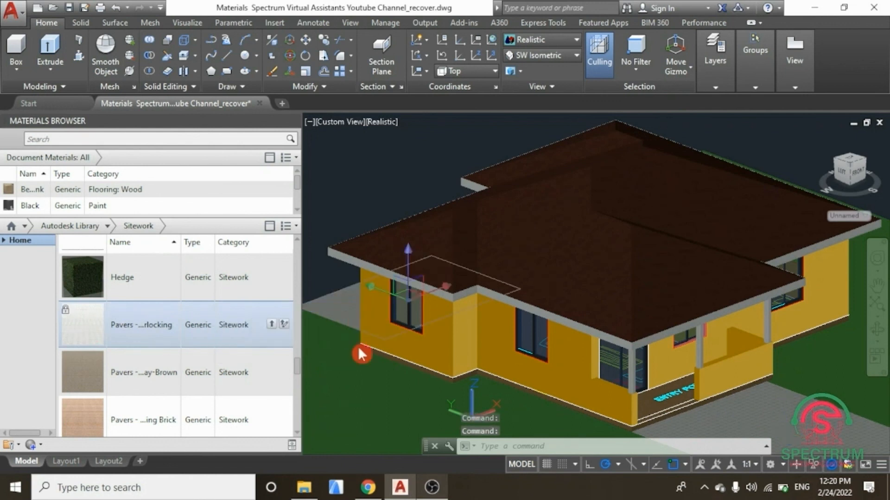
- Show the Stone category of the Autodesk Library and look through it down to the small gray and brown stone materials
scroll(362, 355, "down", 5)
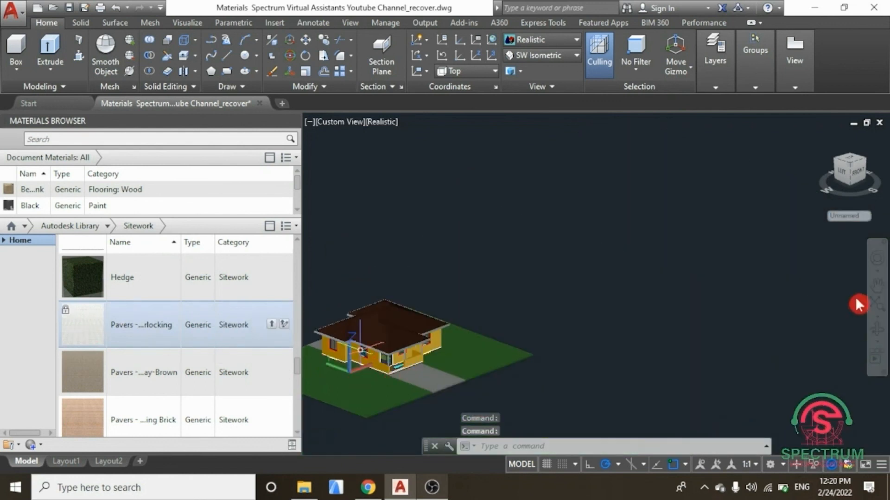
left_click(877, 304)
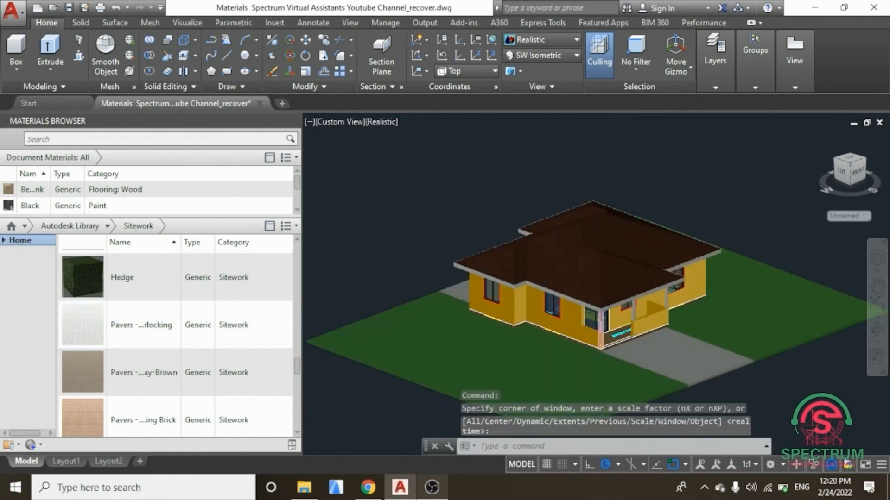
scroll(378, 277, "up", 5)
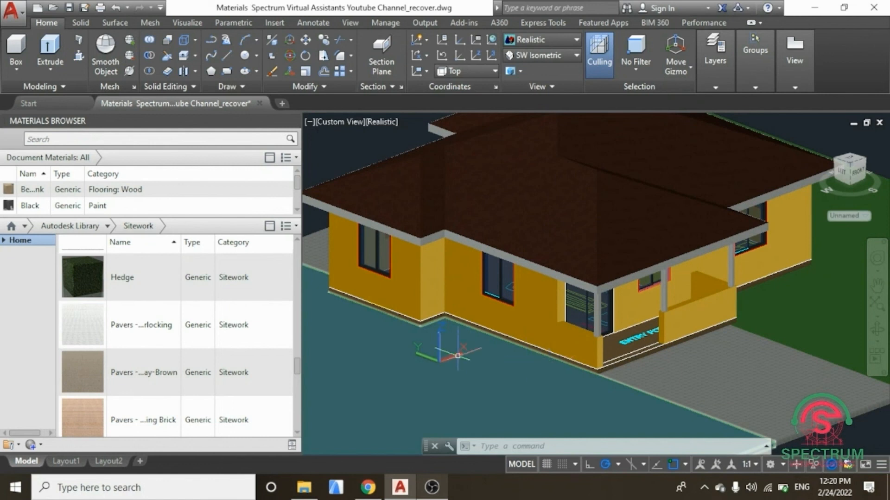
scroll(164, 259, "up", 1)
left_click(107, 225)
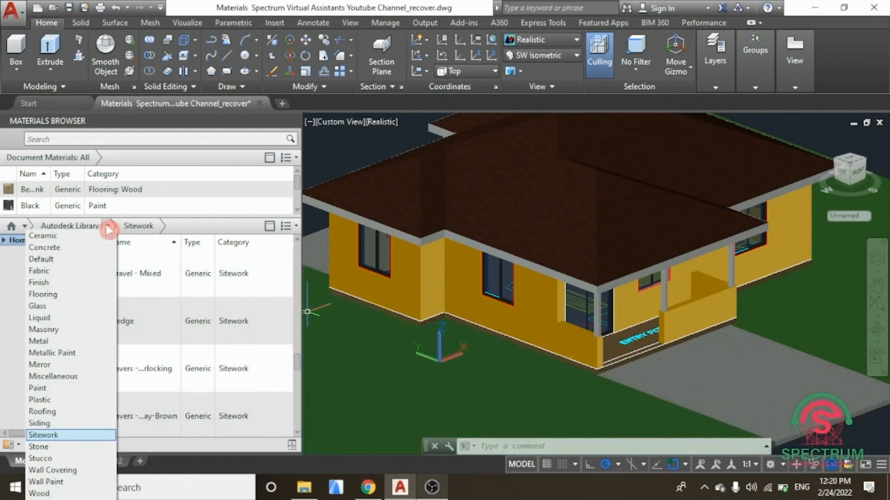
left_click(62, 448)
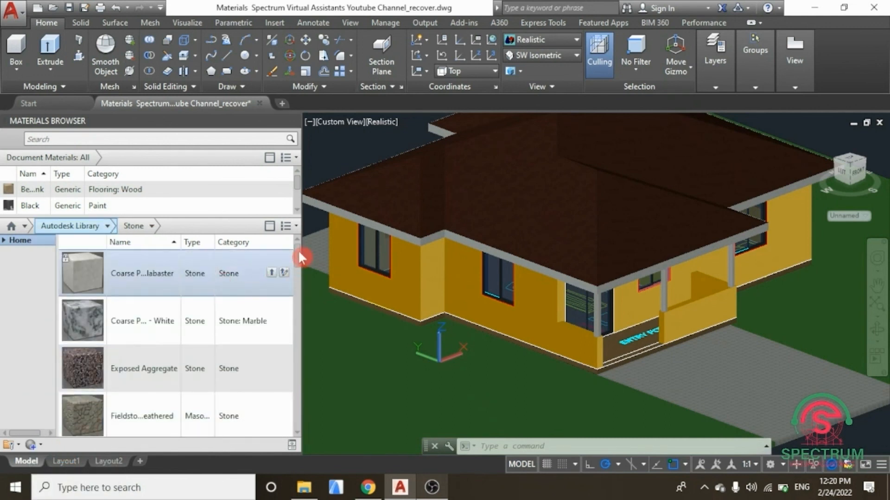
left_click_drag(299, 249, 296, 375)
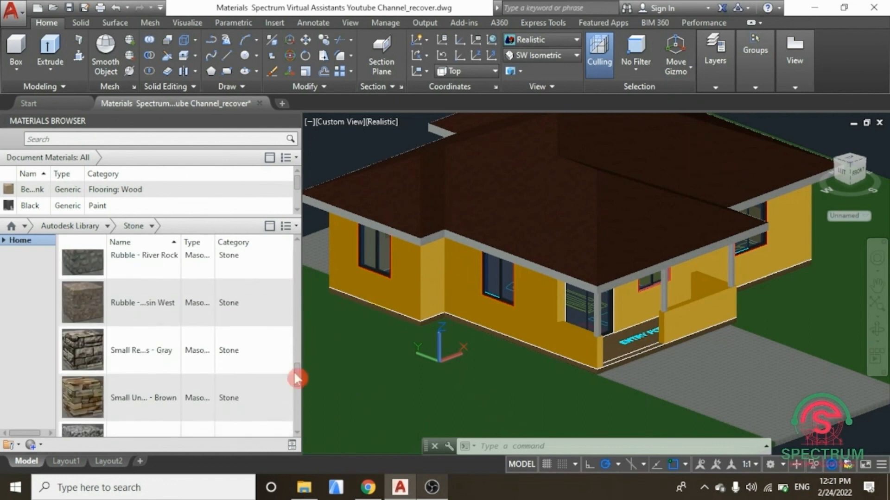
- Try the brown small uneven rectangular stones material on the main yellow walls of the house
left_click(138, 351)
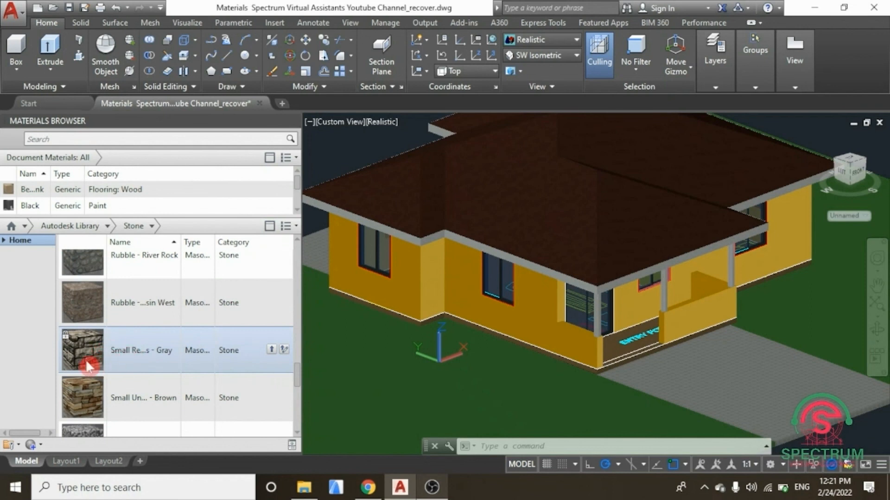
left_click(91, 398)
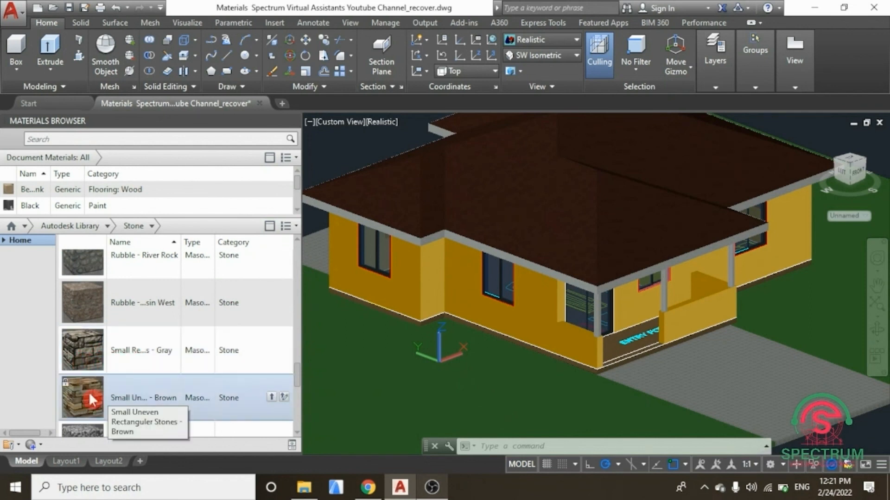
left_click(104, 348)
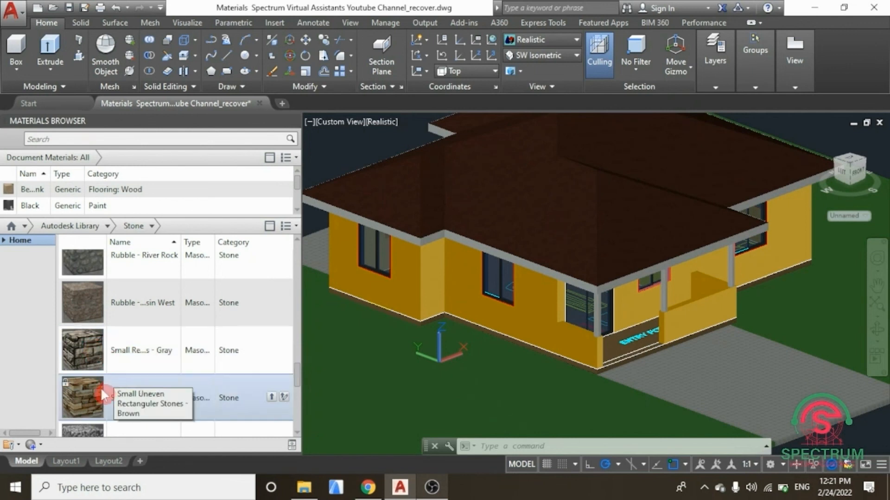
left_click_drag(88, 393, 408, 278)
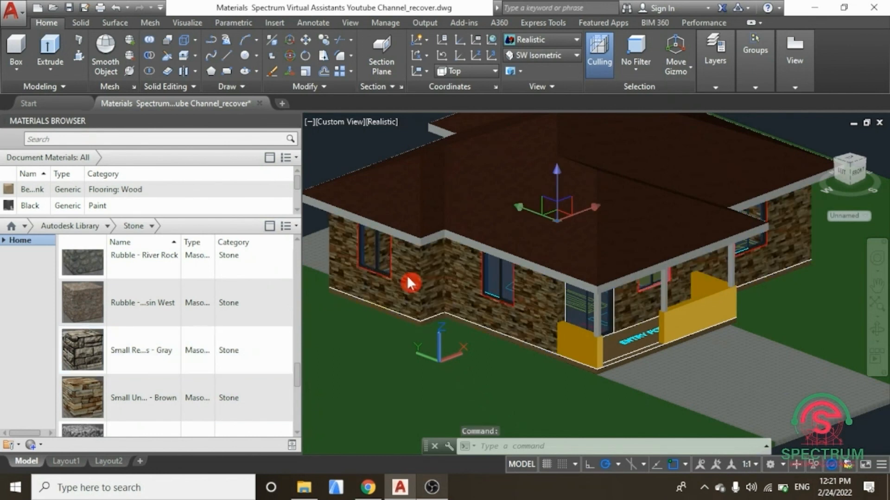
- Apply the gray small stones material, listed just above the brown one, to the main house walls and the two low porch walls
left_click_drag(87, 349, 412, 277)
left_click_drag(83, 349, 577, 343)
left_click_drag(82, 343, 679, 320)
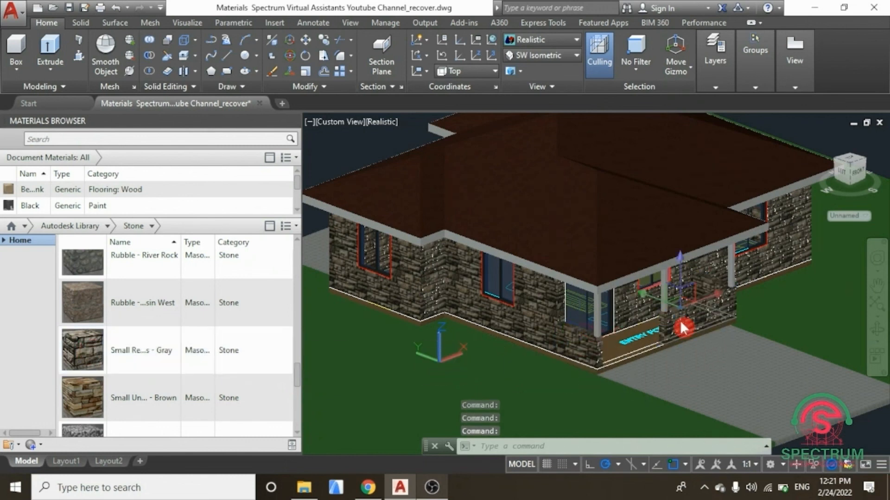
- Close the Materials Browser and examine the finished house and its surroundings from a slightly higher viewing angle
scroll(575, 363, "down", 5)
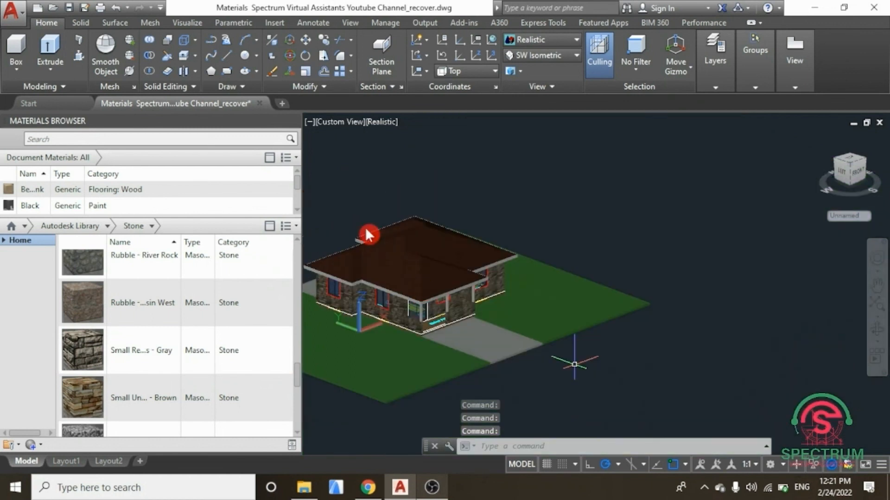
scroll(575, 296, "up", 6)
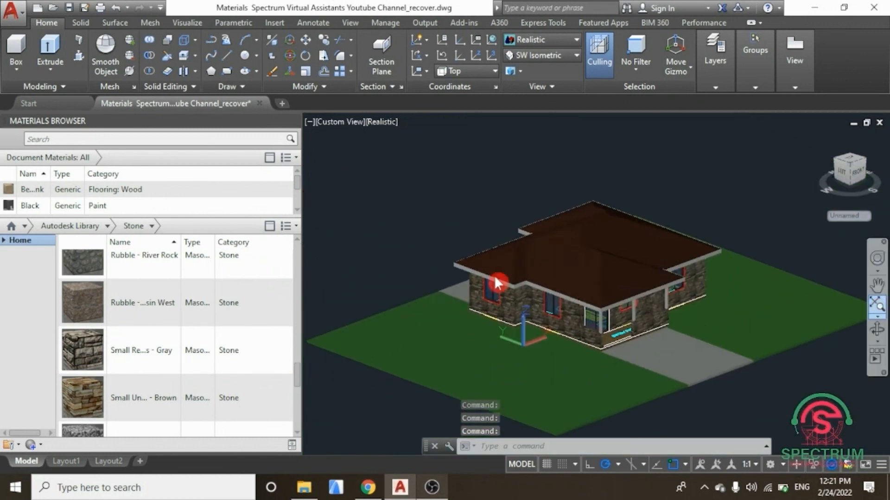
scroll(573, 280, "up", 2)
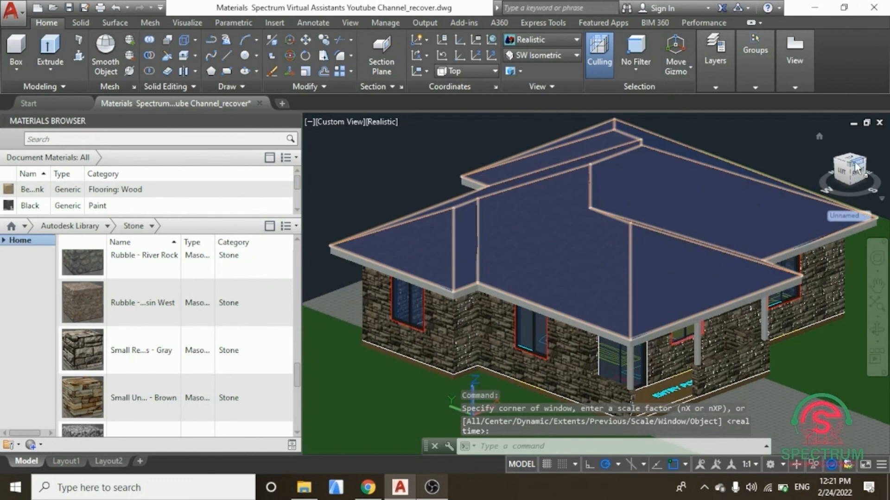
mouse_move(854, 165)
left_mouse_down()
mouse_move(835, 163)
mouse_move(832, 126)
mouse_move(837, 135)
left_mouse_up()
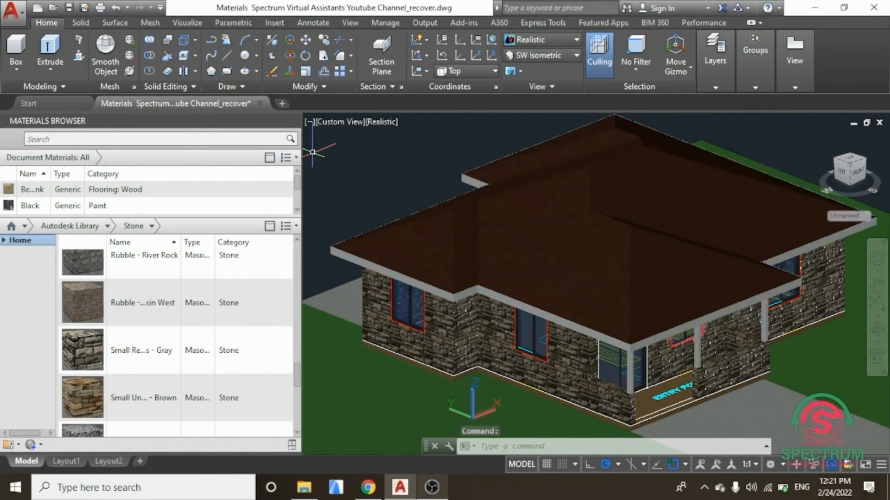
left_click(292, 119)
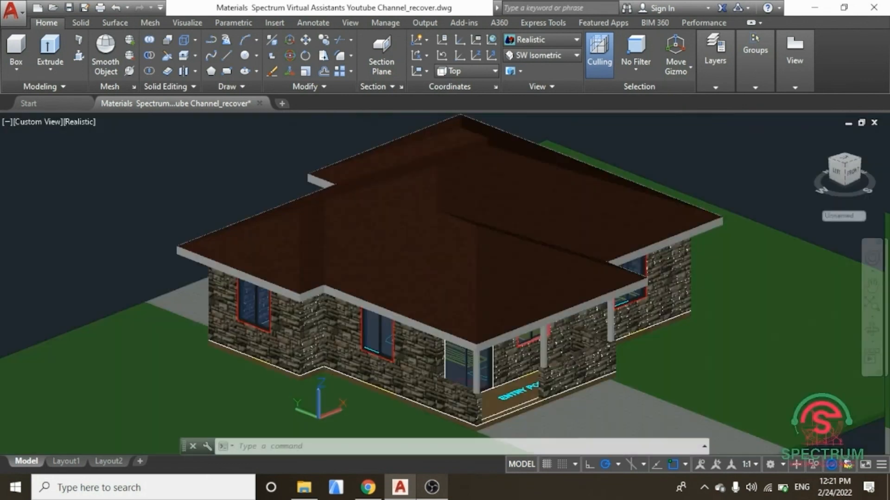
scroll(238, 174, "down", 2)
scroll(238, 175, "up", 1)
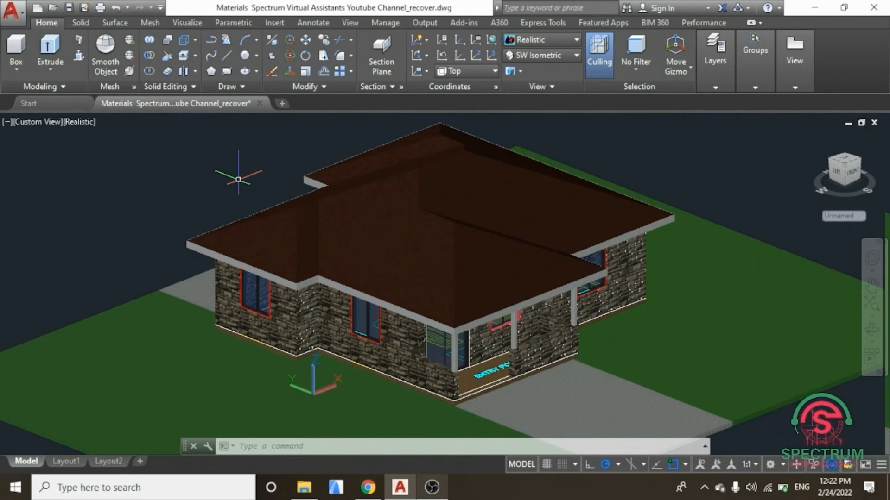
left_click(846, 158)
mouse_move(846, 160)
left_mouse_down()
mouse_move(843, 175)
mouse_move(841, 134)
mouse_move(854, 135)
mouse_move(809, 142)
left_mouse_up()
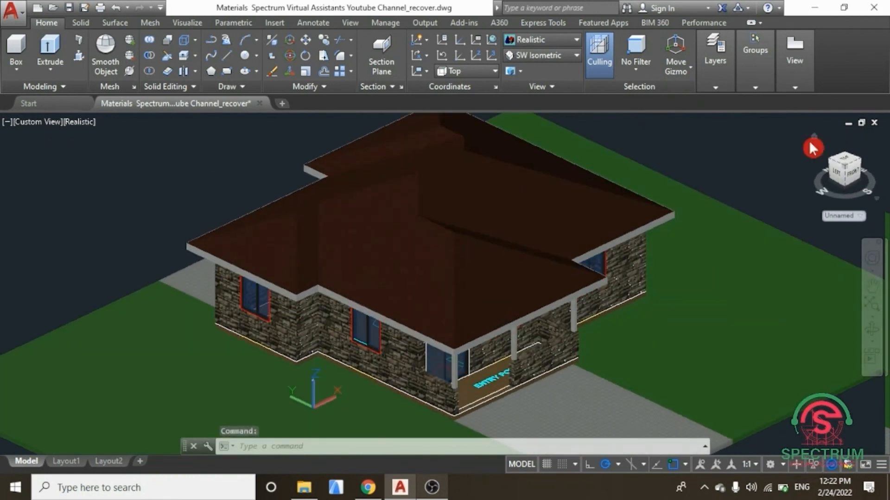